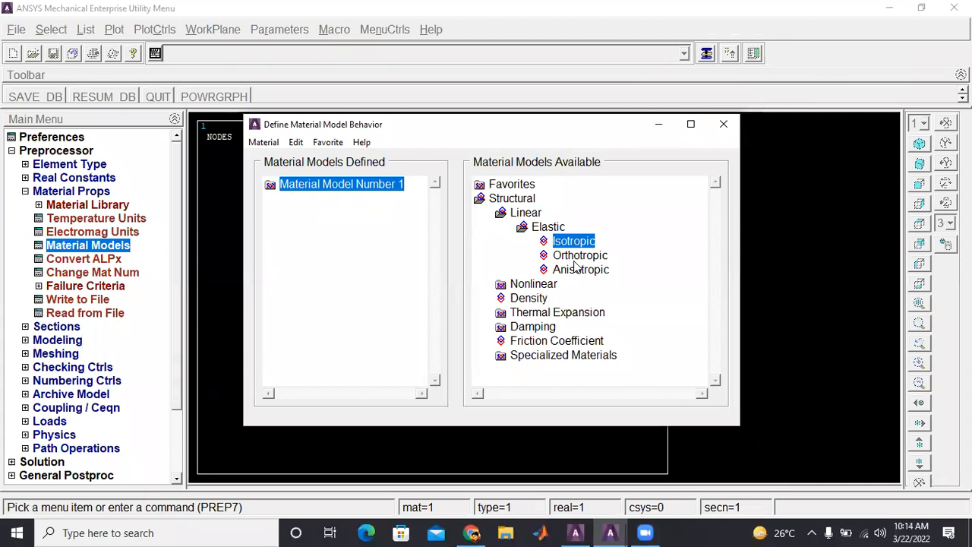
- Delete the linear orthotropic property from Material Model Number 1
{"action": "double_click", "coordinate": [575, 242]}
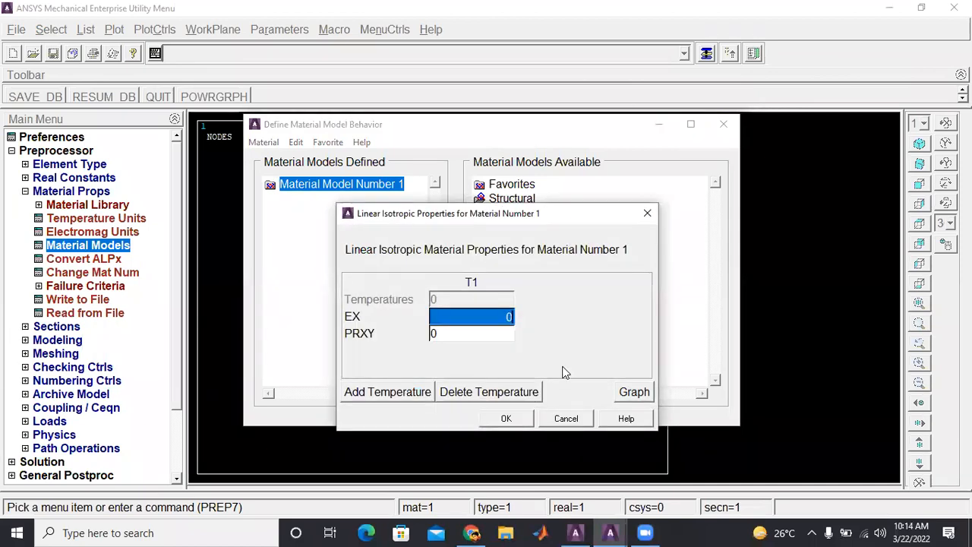
{"action": "left_click", "coordinate": [580, 426]}
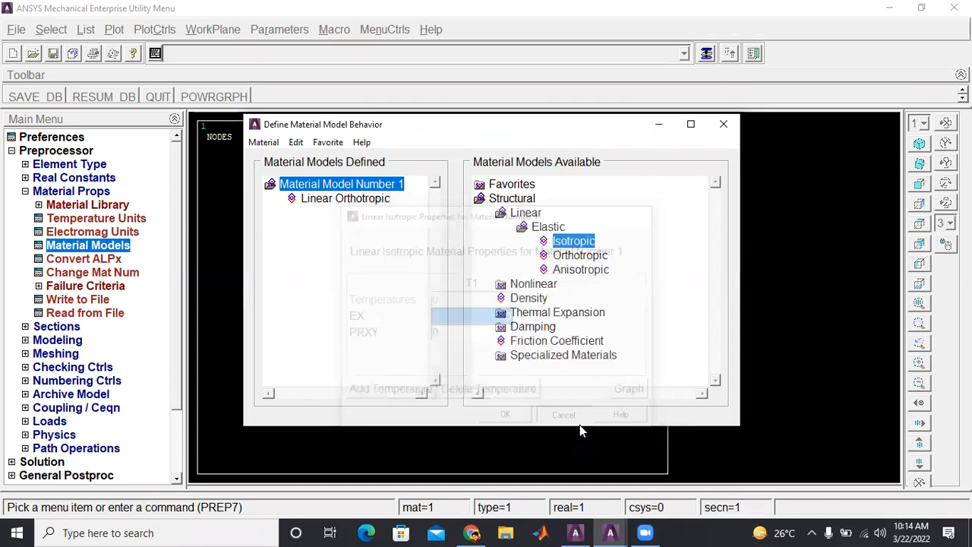
{"action": "right_click", "coordinate": [352, 190]}
{"action": "left_click", "coordinate": [376, 191]}
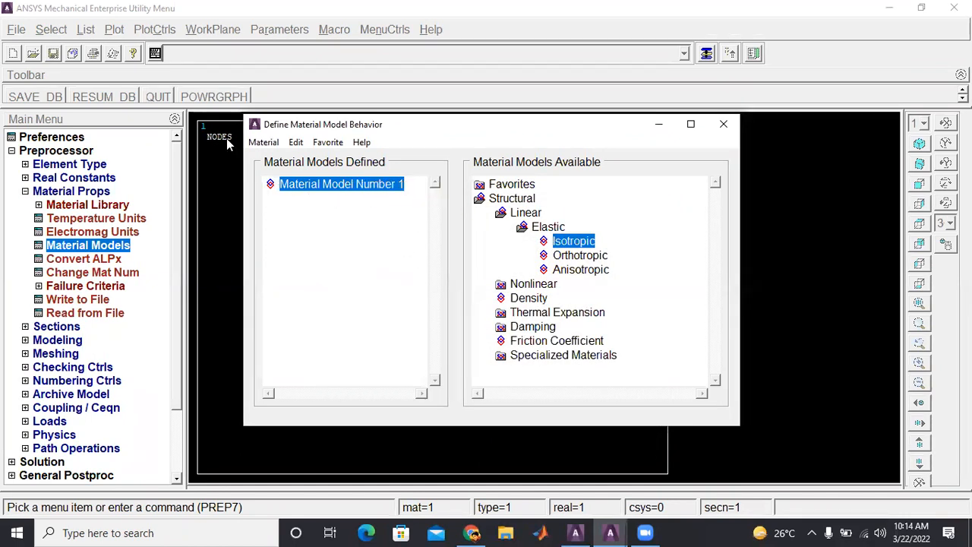
{"action": "left_click", "coordinate": [263, 142]}
{"action": "mouse_move", "coordinate": [296, 142]}
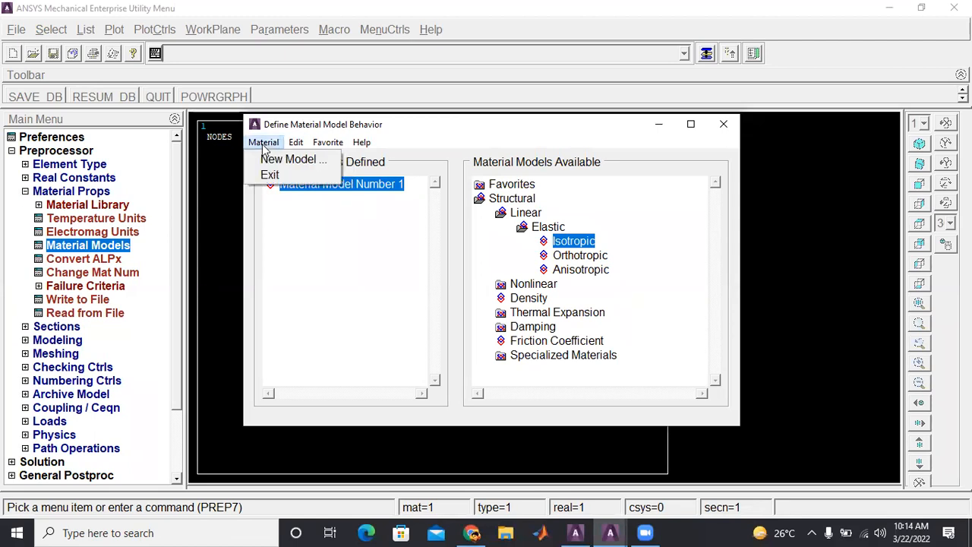
{"action": "mouse_move", "coordinate": [342, 152]}
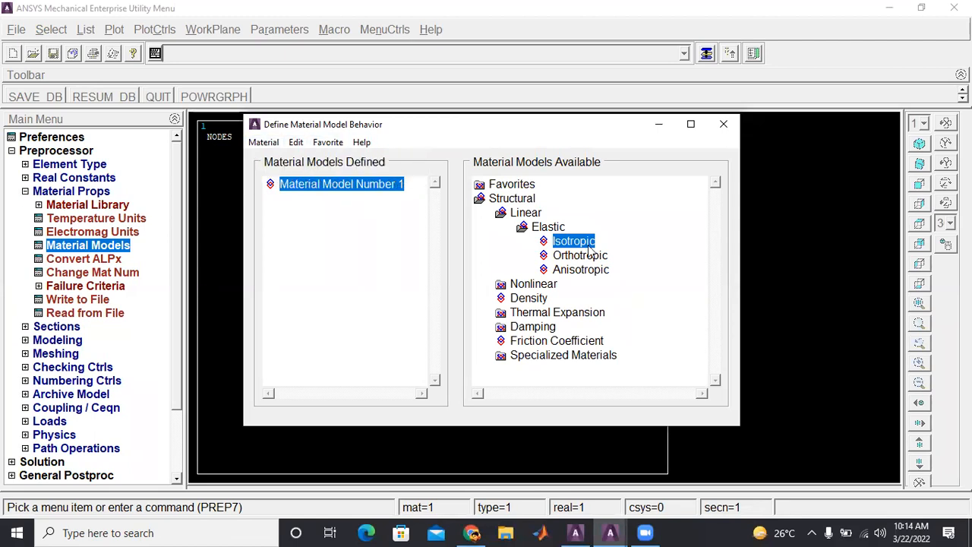
{"action": "double_click", "coordinate": [574, 241]}
{"action": "key", "text": "Tab"}
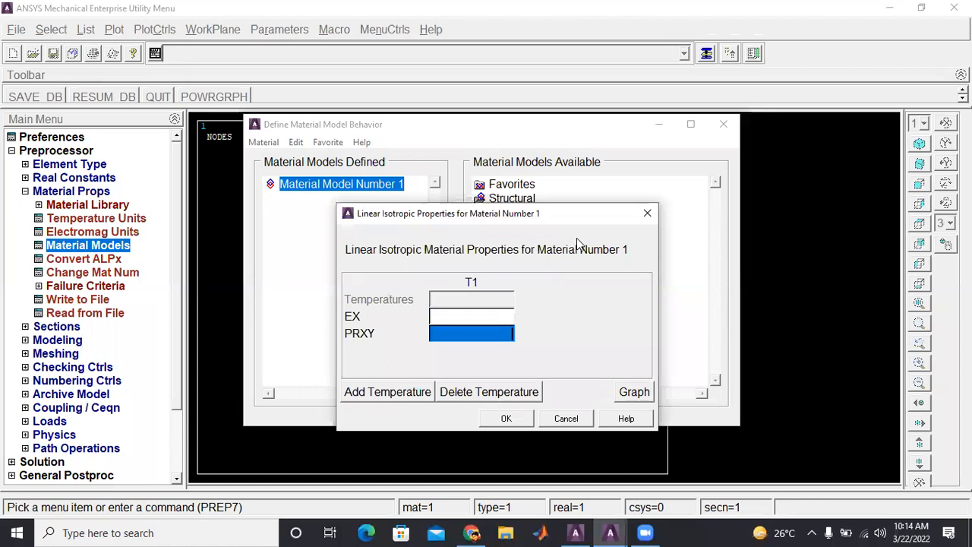
{"action": "key", "text": "shift+Tab"}
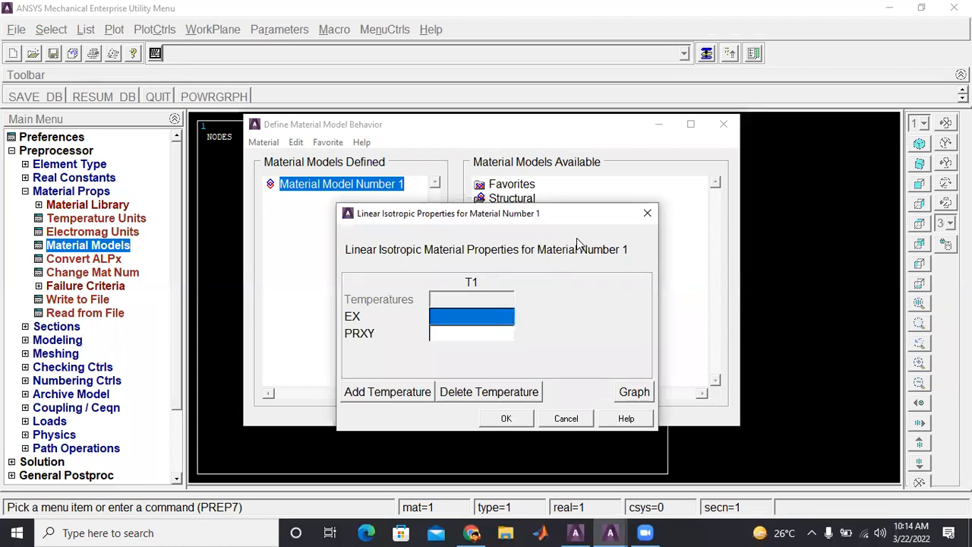
{"action": "type", "text": "2000000000000"}
{"action": "key", "text": "Tab"}
{"action": "type", "text": "0.25"}
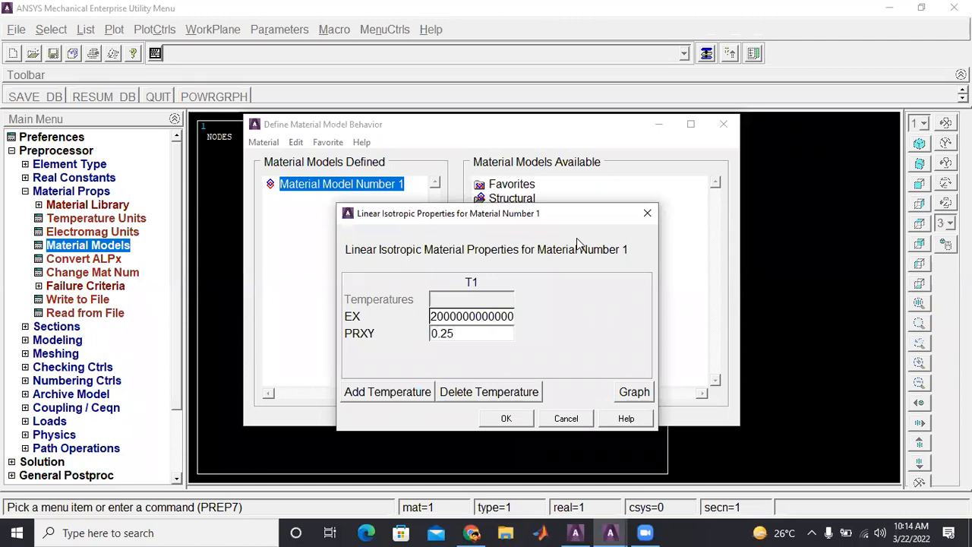
{"action": "key", "text": "Return"}
{"action": "left_click", "coordinate": [523, 419]}
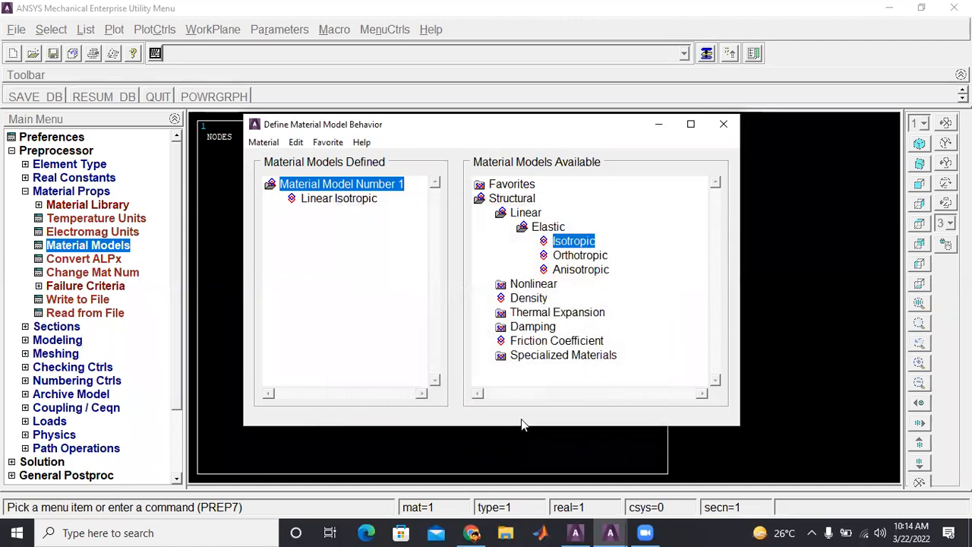
- Add a density of 2300 to Material Model Number 1 and close the material definition window
{"action": "left_click", "coordinate": [264, 142]}
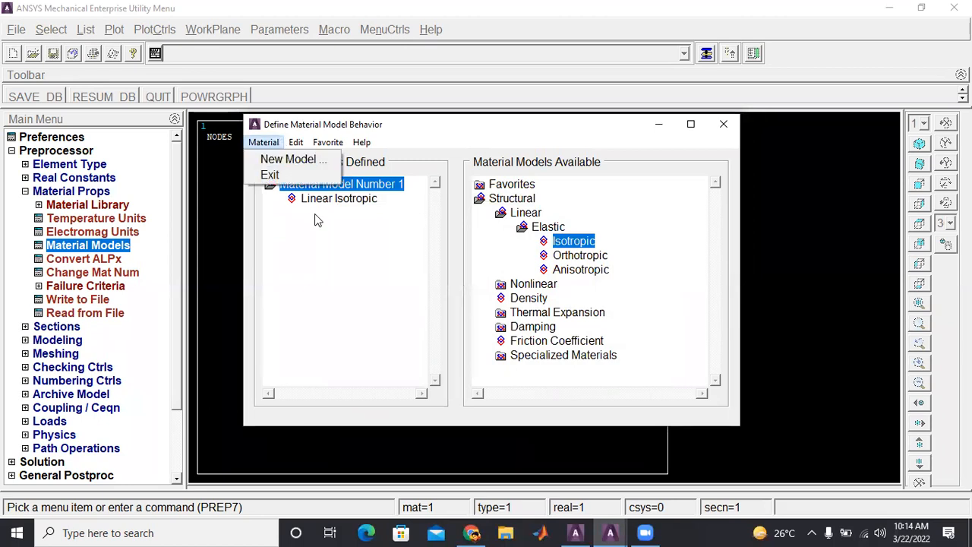
{"action": "left_click", "coordinate": [316, 218]}
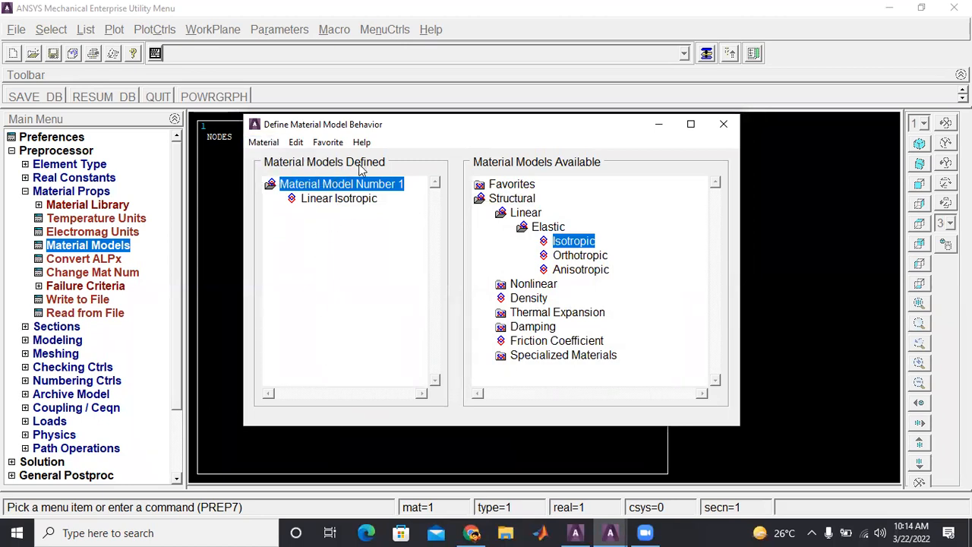
{"action": "double_click", "coordinate": [529, 299]}
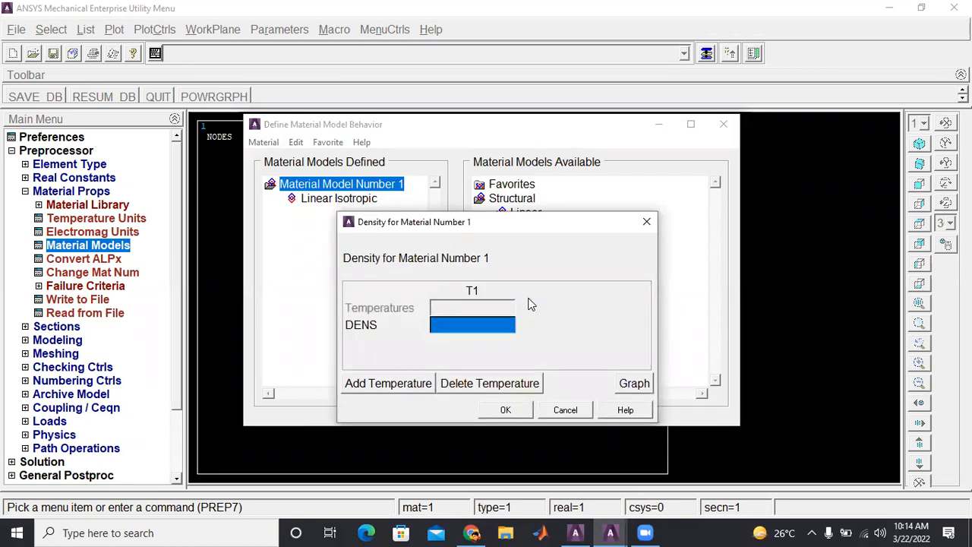
{"action": "type", "text": "2300"}
{"action": "key", "text": "Return"}
{"action": "left_click", "coordinate": [506, 410]}
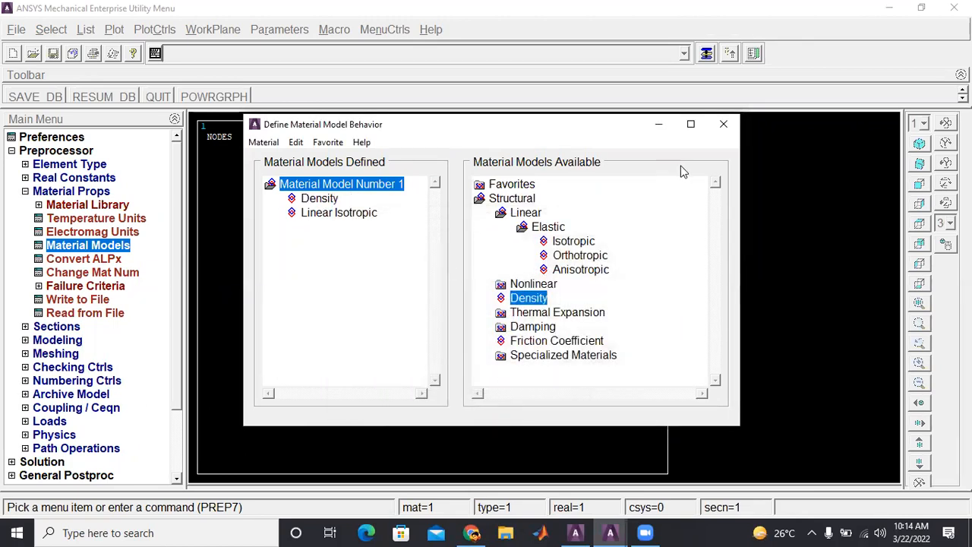
{"action": "left_click", "coordinate": [723, 125]}
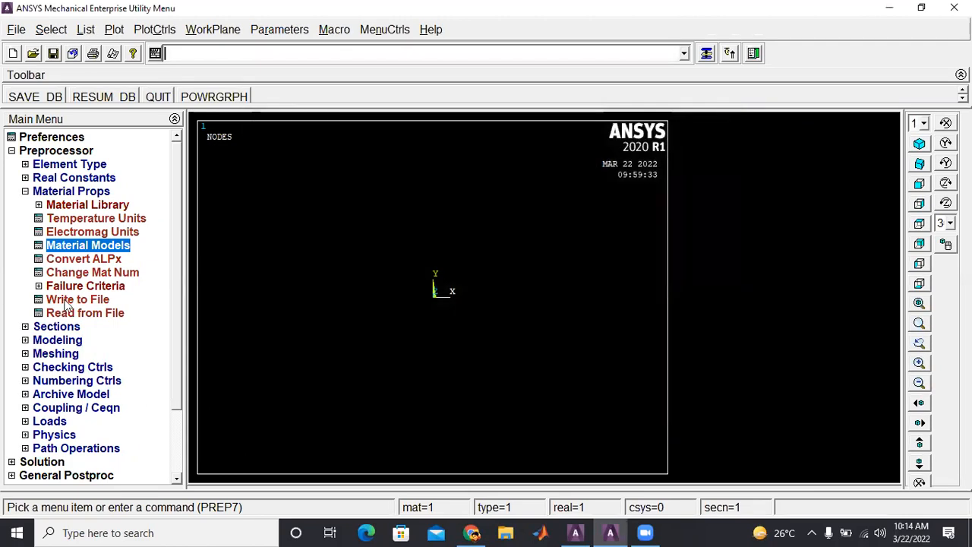
- Start defining a common beam section with ID 1 and the name Square
{"action": "left_click", "coordinate": [25, 192]}
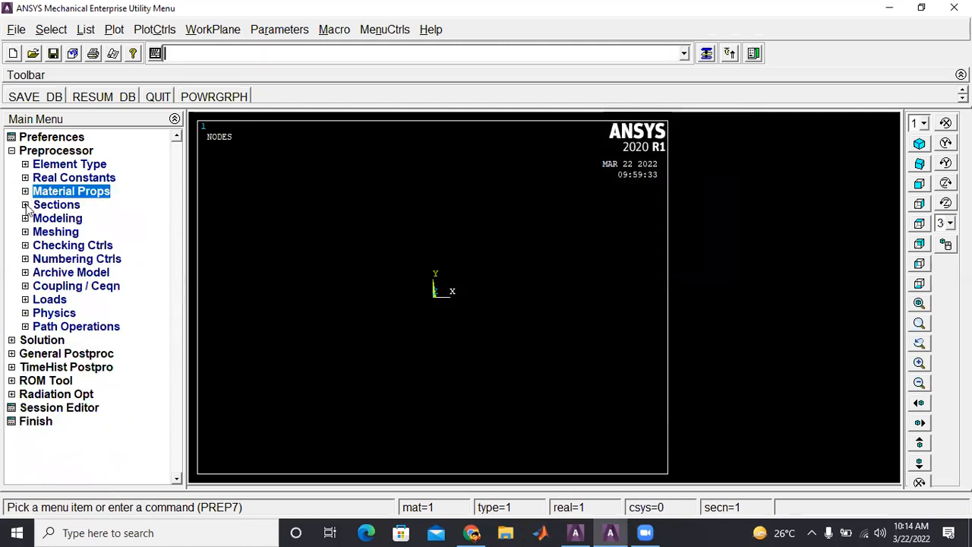
{"action": "left_click", "coordinate": [25, 205]}
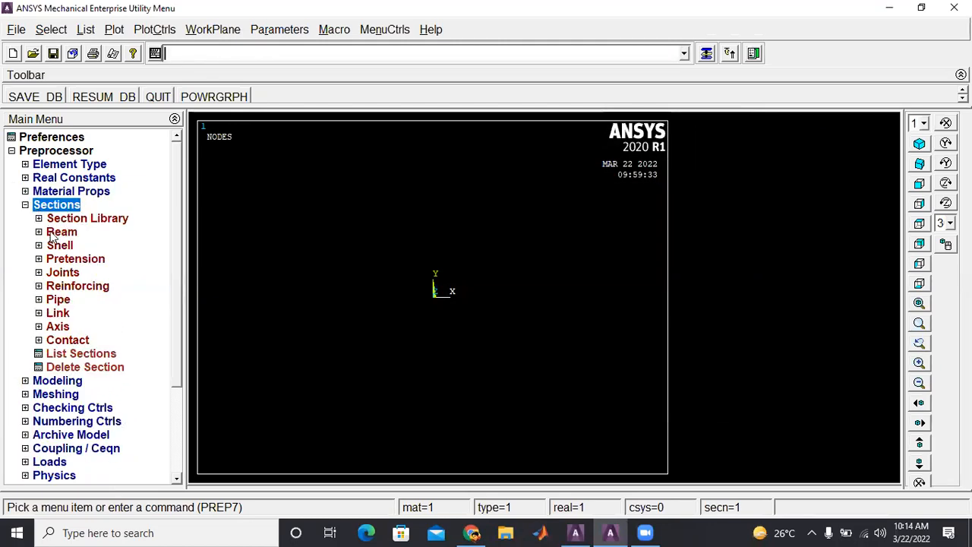
{"action": "left_click", "coordinate": [46, 234]}
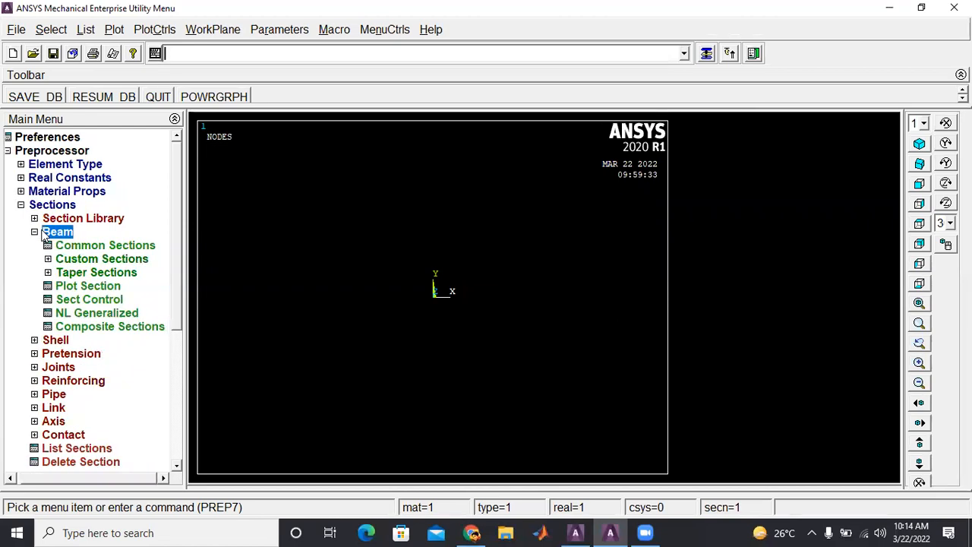
{"action": "left_click", "coordinate": [110, 260]}
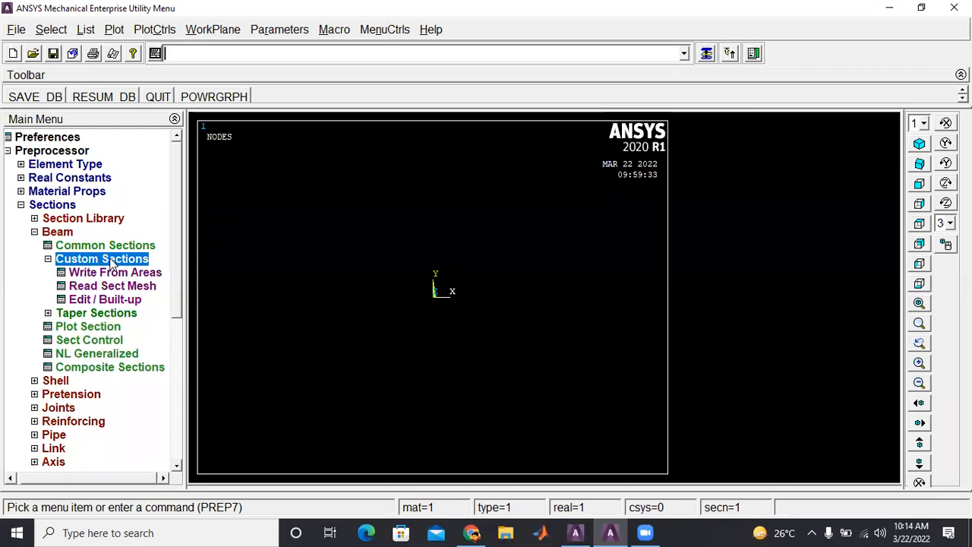
{"action": "left_click", "coordinate": [131, 247]}
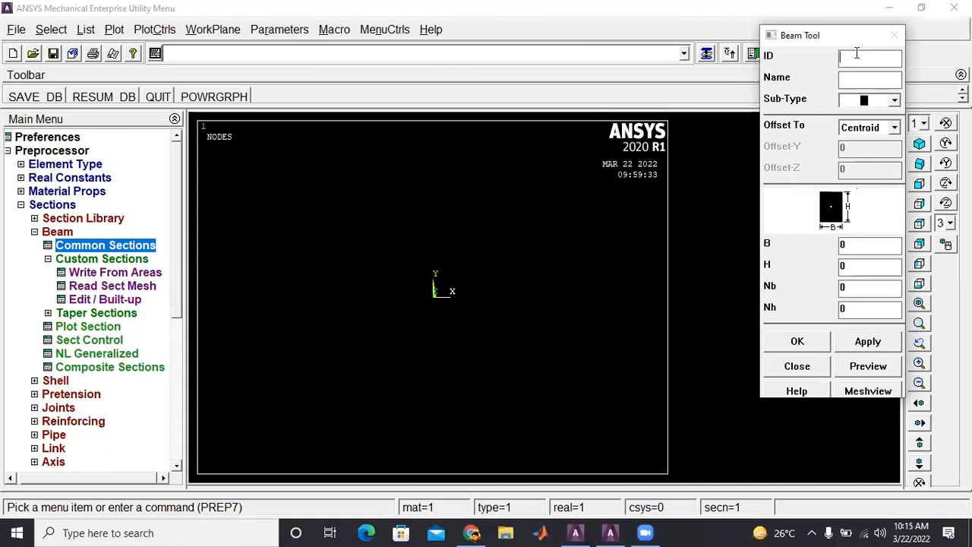
{"action": "type", "text": "1"}
{"action": "left_click", "coordinate": [863, 80]}
{"action": "type", "text": "Square"}
- Set the beam section's B and H dimensions to 2, preview the section and accept it
{"action": "left_click", "coordinate": [870, 246]}
{"action": "key", "text": "BackSpace"}
{"action": "type", "text": "2"}
{"action": "key", "text": "Tab"}
{"action": "type", "text": "2"}
{"action": "left_click", "coordinate": [858, 366]}
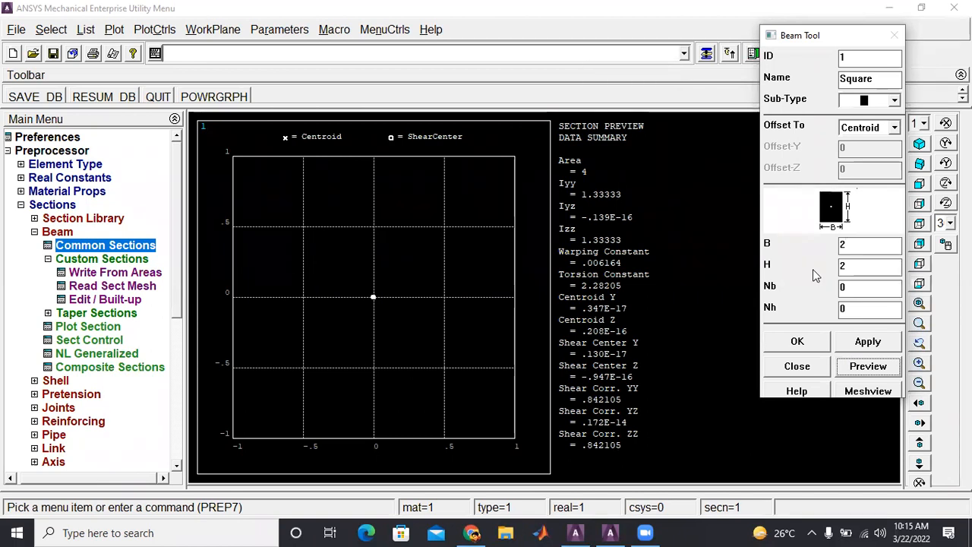
{"action": "left_click", "coordinate": [799, 343]}
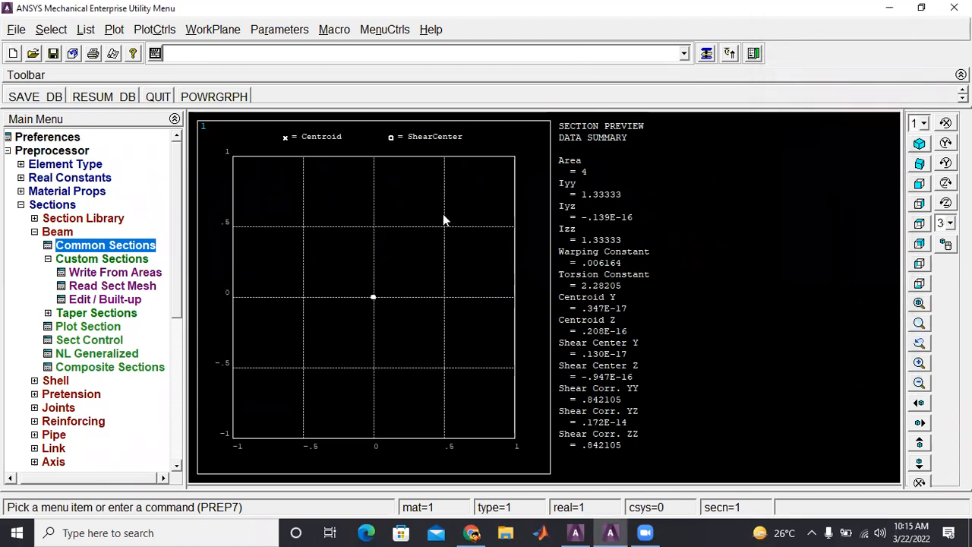
- Leave the beam section commands and bring up the keypoint creation commands for modeling
{"action": "left_click", "coordinate": [35, 233]}
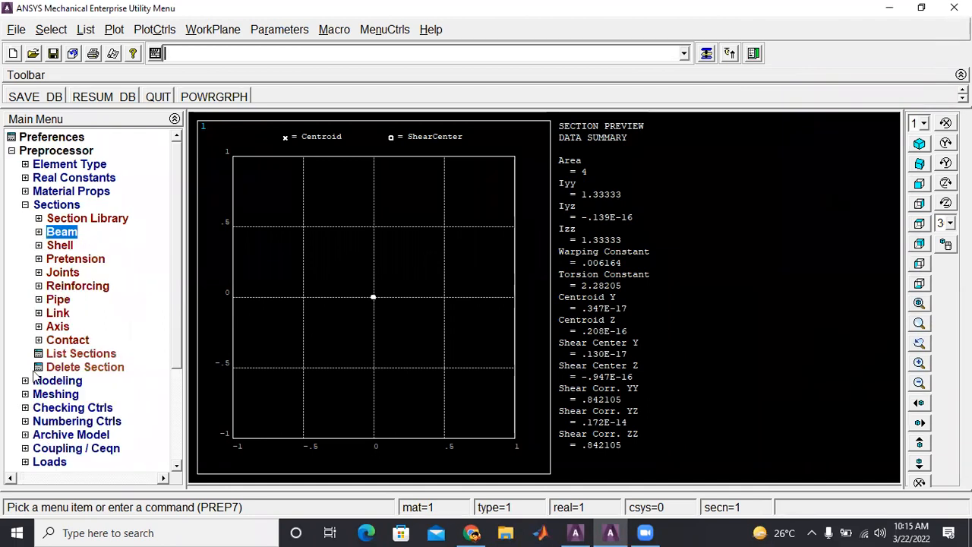
{"action": "left_click", "coordinate": [25, 205]}
{"action": "left_click", "coordinate": [26, 219]}
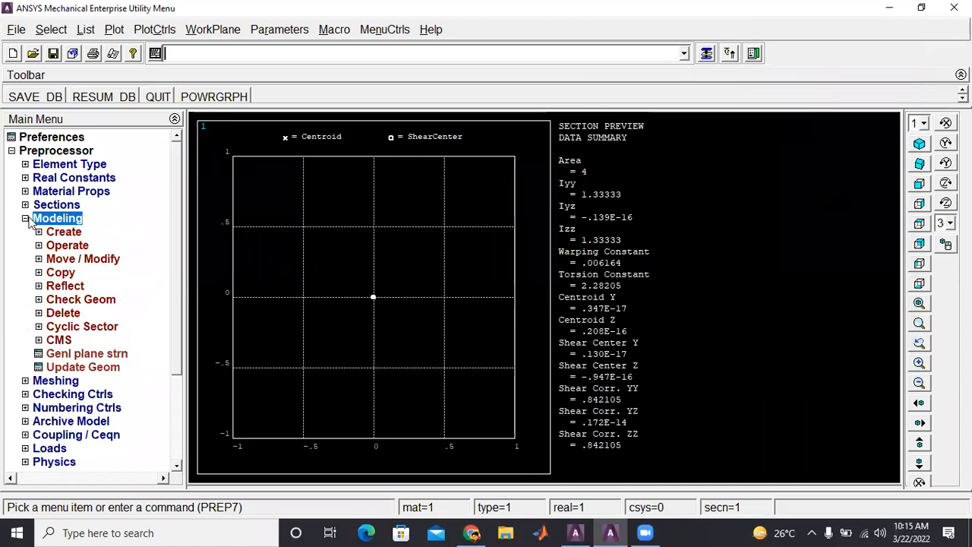
{"action": "left_click", "coordinate": [54, 235]}
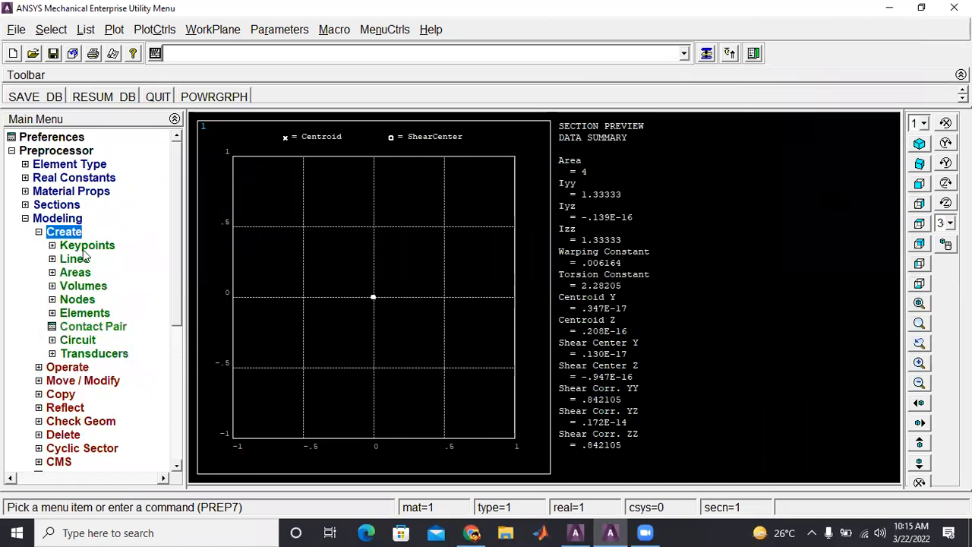
{"action": "left_click", "coordinate": [85, 248]}
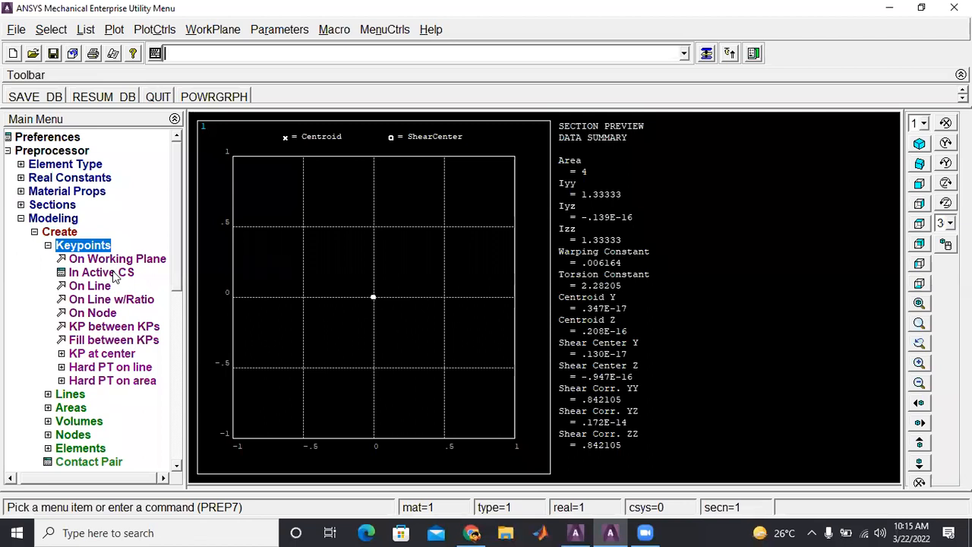
{"action": "left_click", "coordinate": [114, 260]}
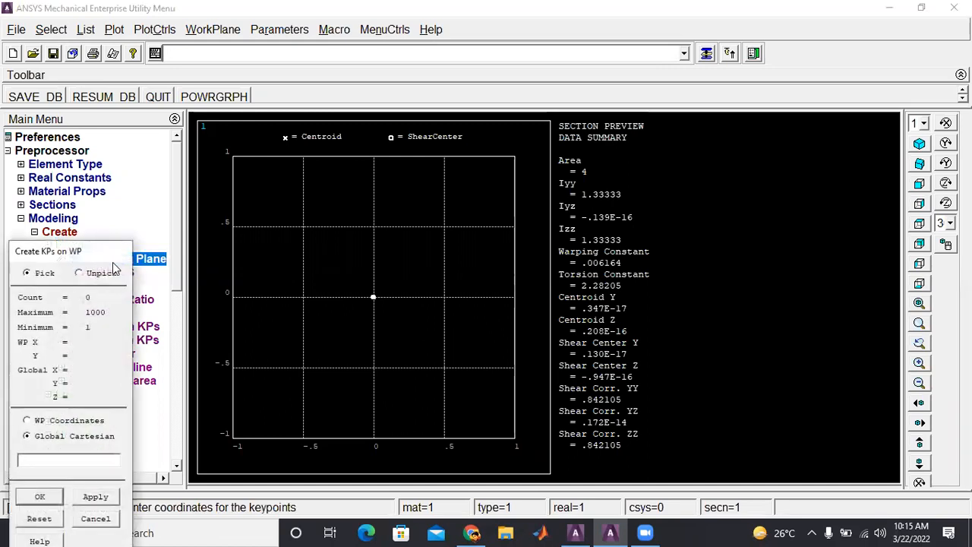
{"action": "left_click", "coordinate": [293, 377]}
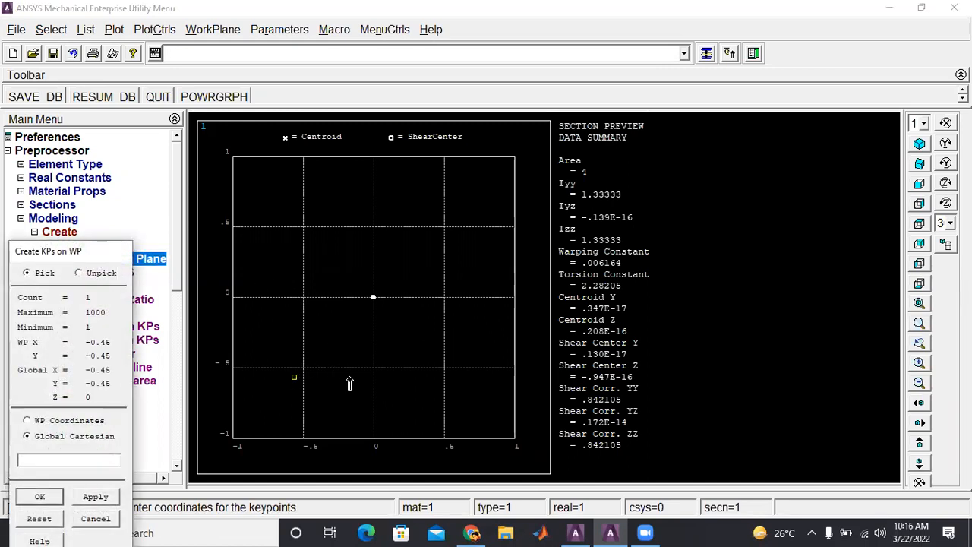
{"action": "left_click", "coordinate": [365, 350]}
{"action": "left_click", "coordinate": [408, 314]}
{"action": "left_click", "coordinate": [471, 315]}
{"action": "left_click", "coordinate": [506, 333]}
{"action": "left_click", "coordinate": [506, 367]}
{"action": "left_click", "coordinate": [589, 408]}
{"action": "left_click", "coordinate": [532, 421]}
{"action": "left_click", "coordinate": [409, 411]}
{"action": "left_click", "coordinate": [303, 421]}
{"action": "left_click", "coordinate": [444, 438]}
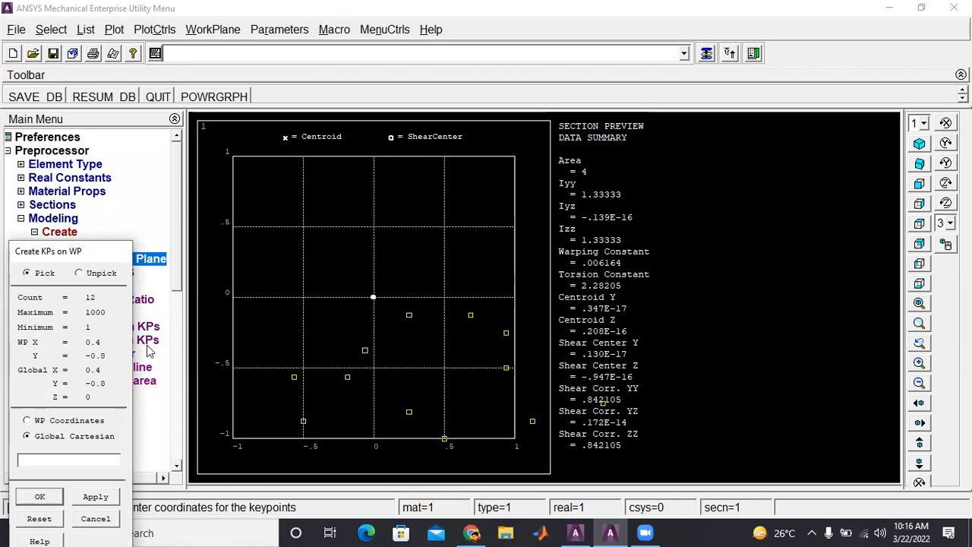
{"action": "left_click", "coordinate": [94, 520]}
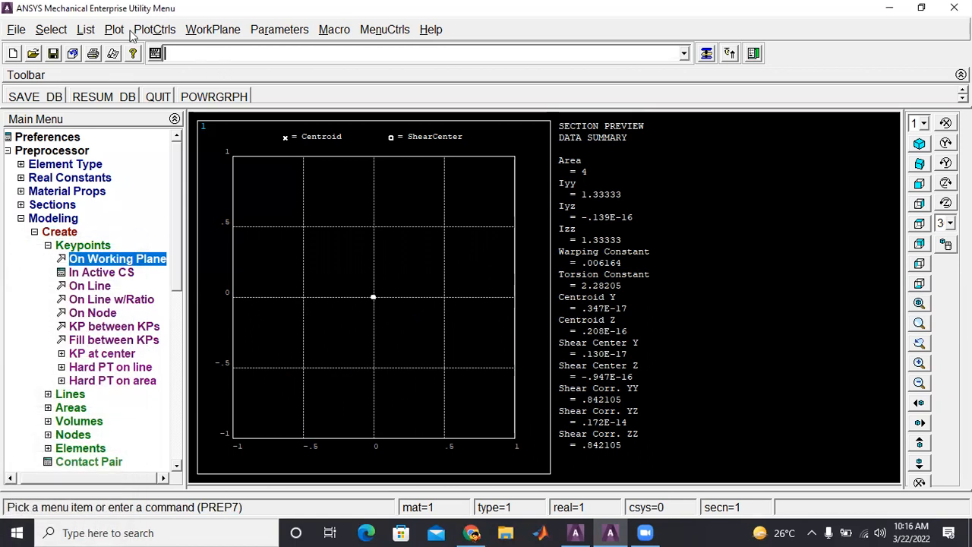
- Create keypoint 1 in the active coordinate system at X 0, Y 0
{"action": "left_click", "coordinate": [93, 274]}
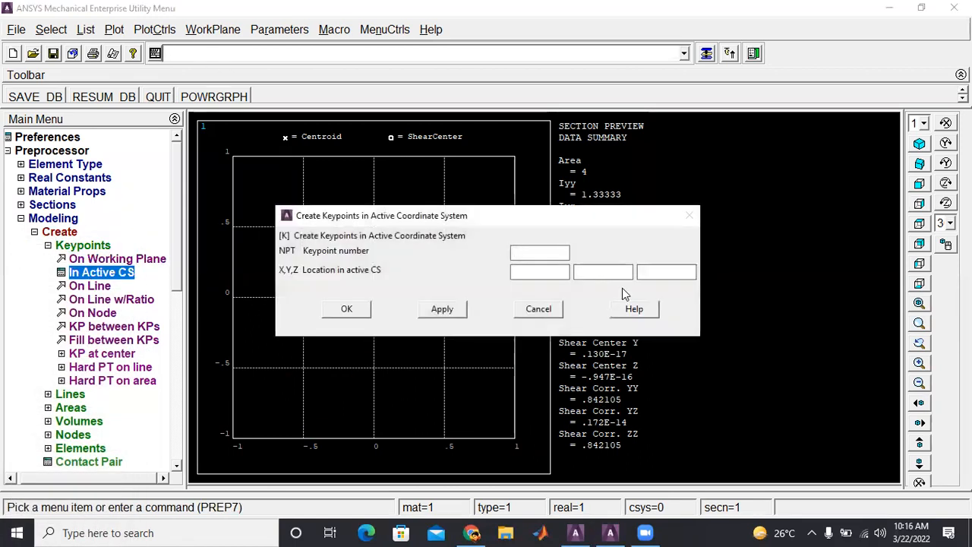
{"action": "type", "text": "1"}
{"action": "key", "text": "Tab"}
{"action": "left_click", "coordinate": [445, 314]}
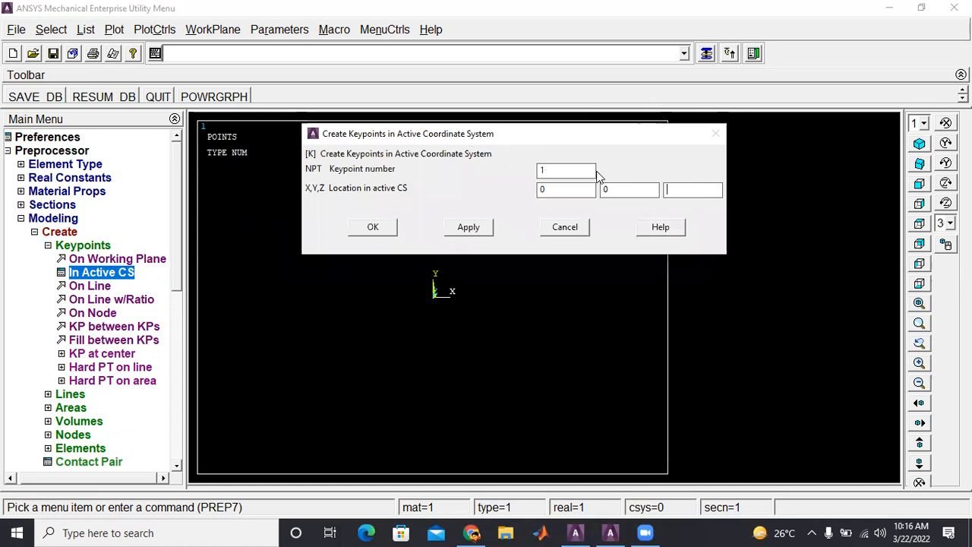
- Create keypoint 2 in the active coordinate system at X 1, Y 0 and finish keypoint creation
{"action": "type", "text": "2"}
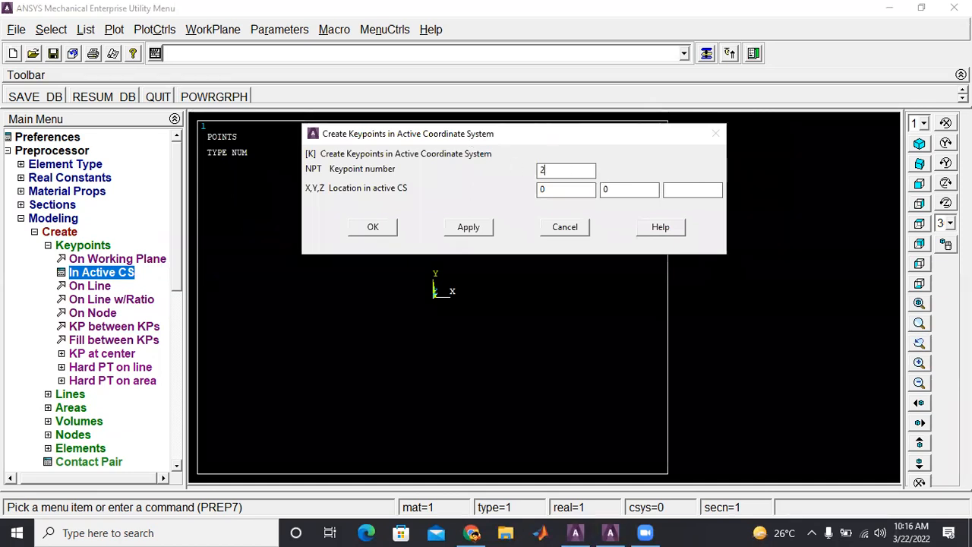
{"action": "left_click", "coordinate": [549, 190]}
{"action": "type", "text": "1"}
{"action": "left_click", "coordinate": [355, 231]}
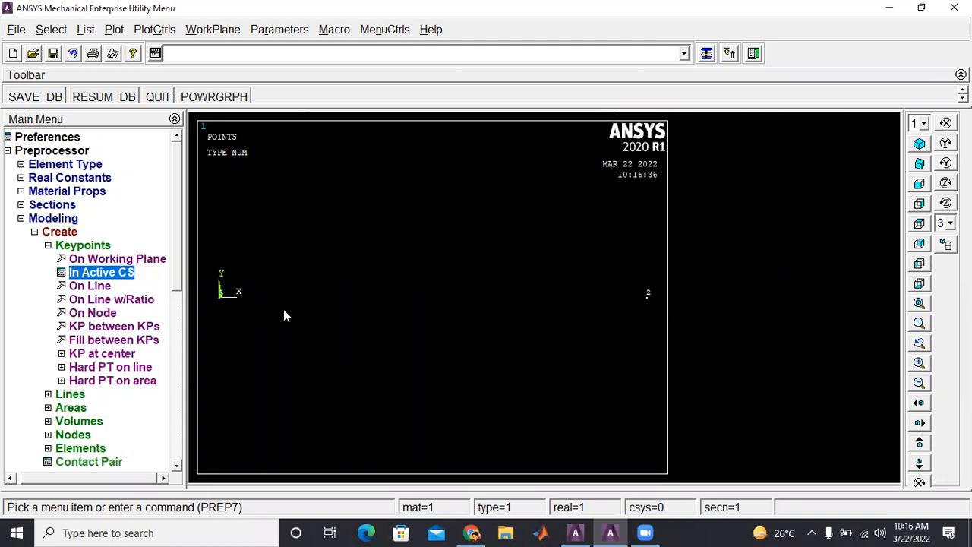
- Create a straight line connecting keypoint 1 to keypoint 2 and finish the line command
{"action": "left_click", "coordinate": [48, 246]}
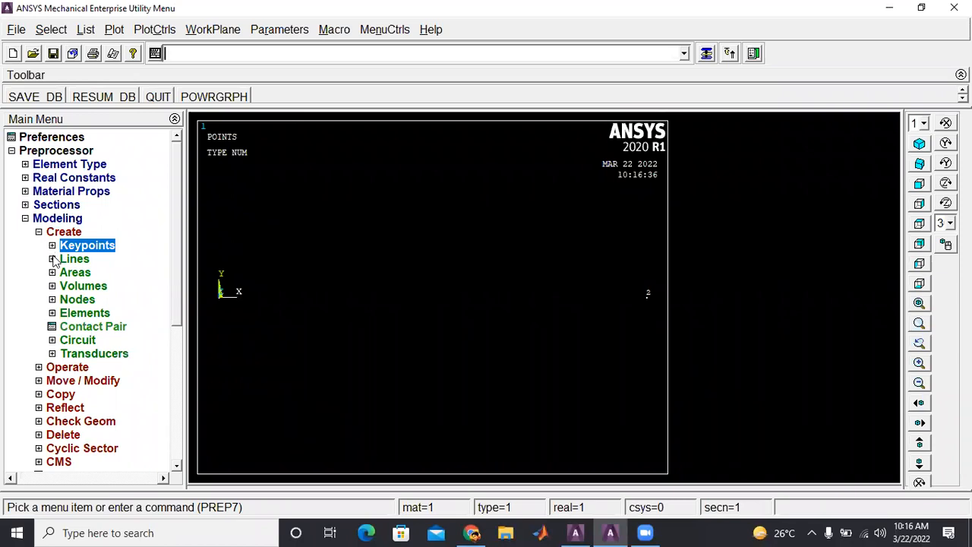
{"action": "left_click", "coordinate": [52, 259]}
{"action": "left_click", "coordinate": [93, 275]}
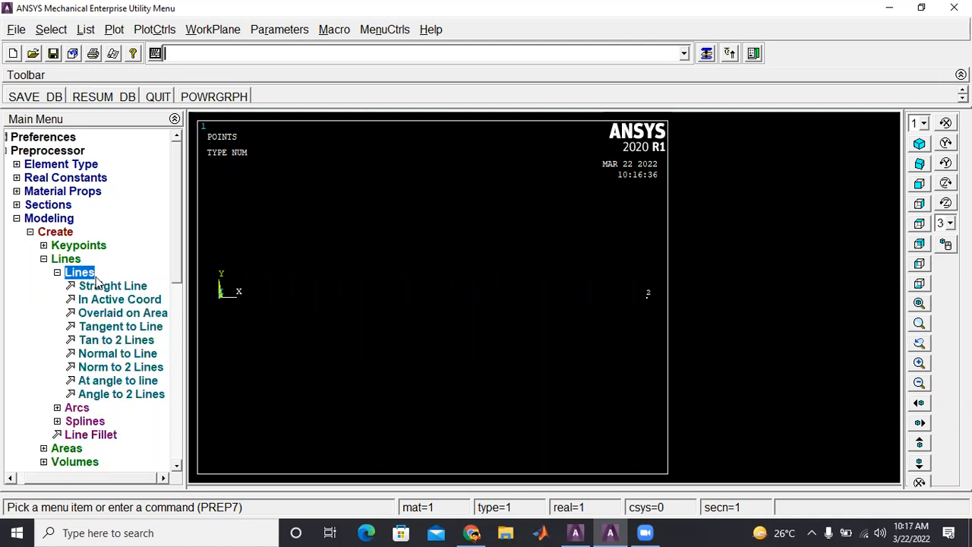
{"action": "left_click", "coordinate": [82, 286]}
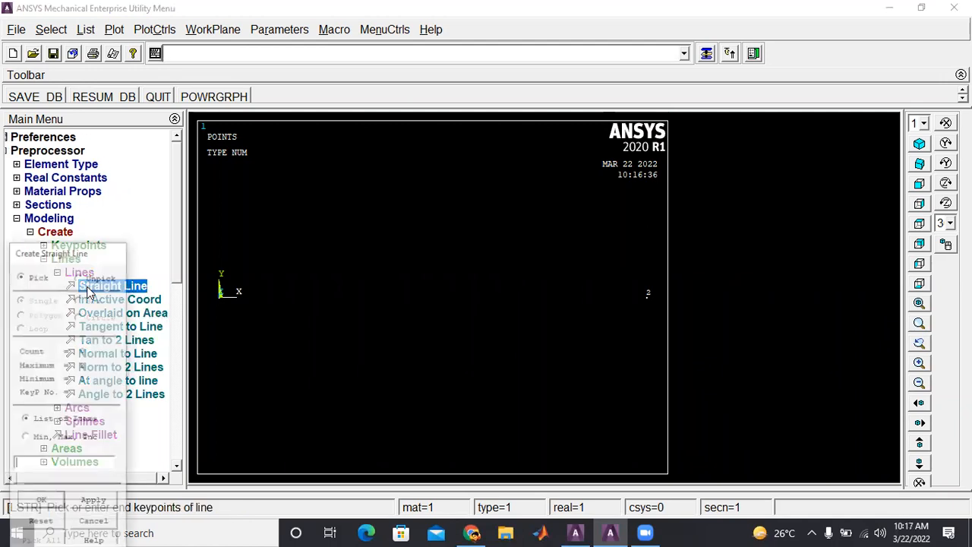
{"action": "left_click", "coordinate": [243, 328]}
{"action": "left_click", "coordinate": [557, 349]}
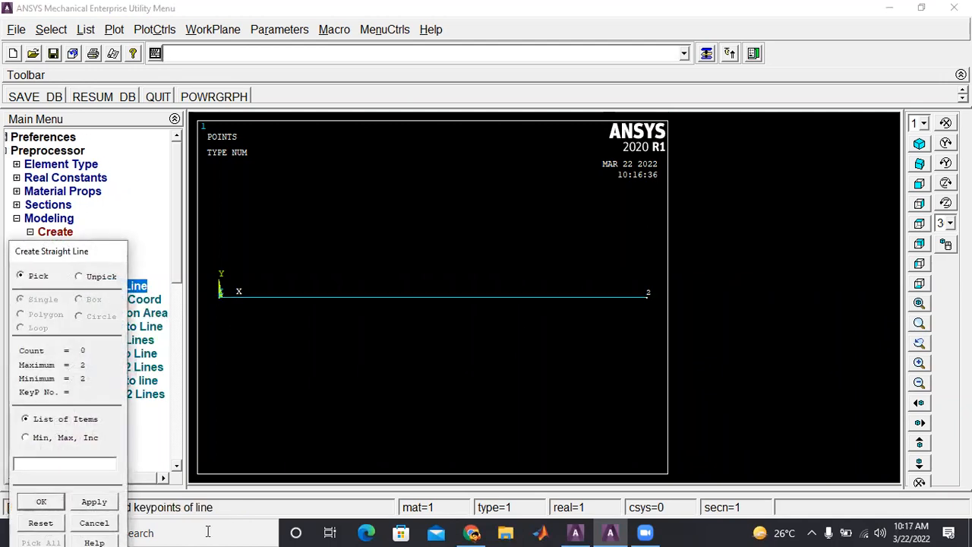
{"action": "left_click", "coordinate": [38, 503]}
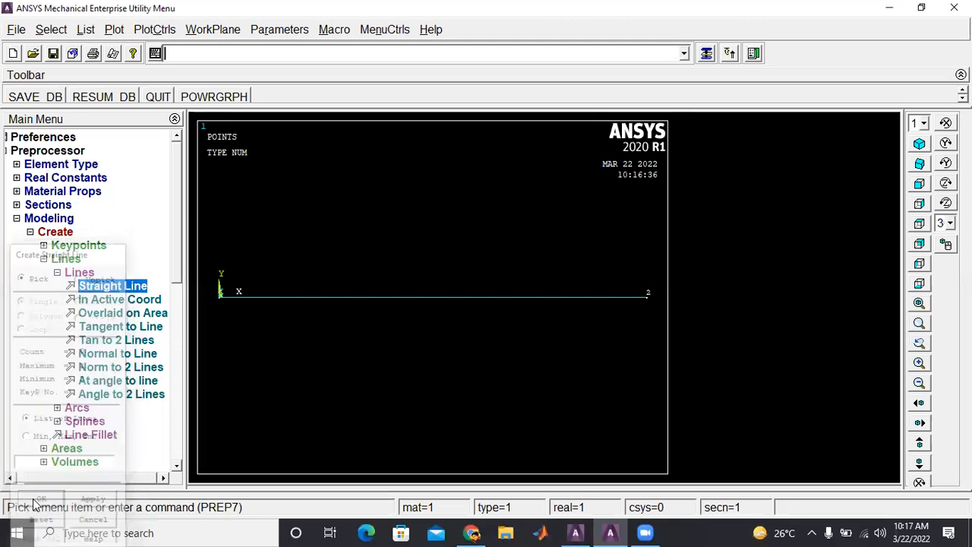
- Assign mesh attributes to all lines: material number 1, element type BEAM188 and element section 1 Square
{"action": "left_click", "coordinate": [17, 219]}
{"action": "left_click", "coordinate": [26, 232]}
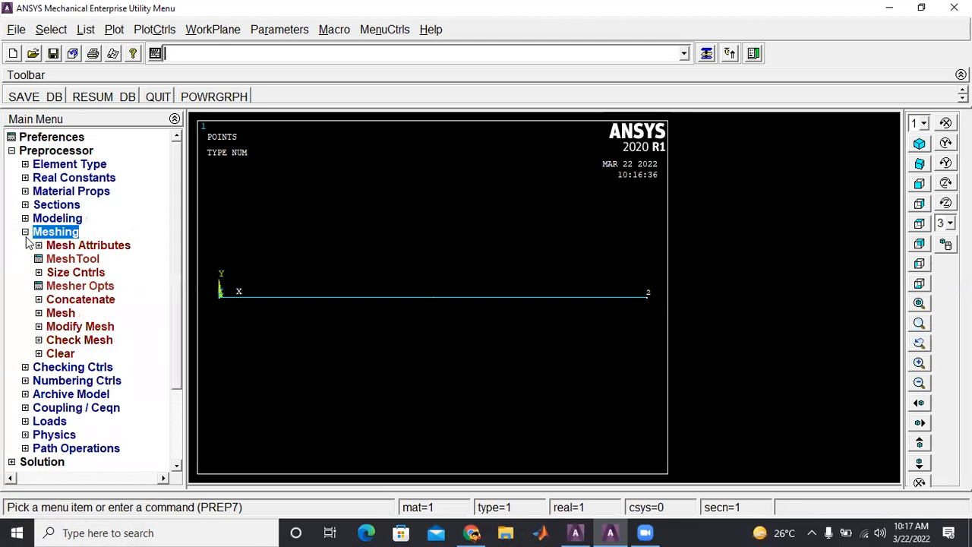
{"action": "left_click", "coordinate": [106, 246]}
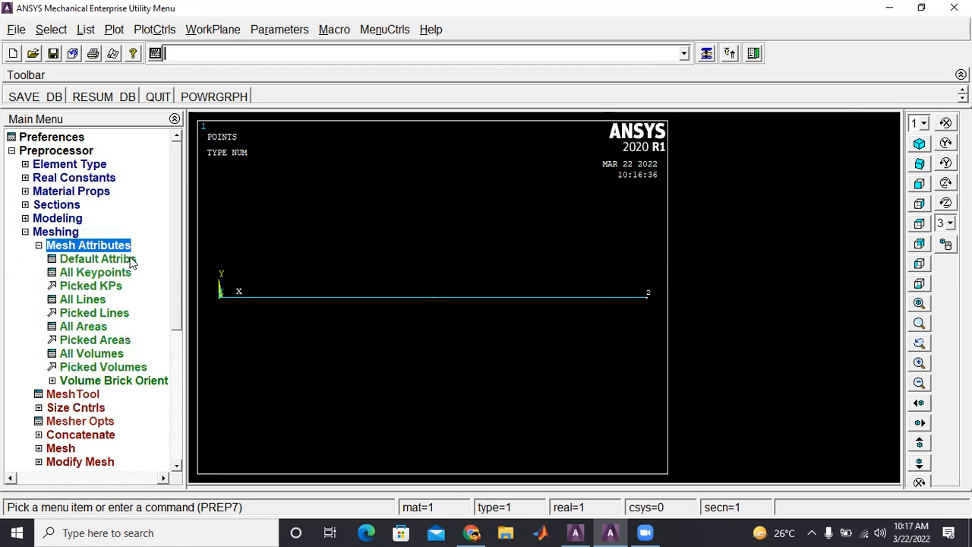
{"action": "left_click", "coordinate": [83, 300]}
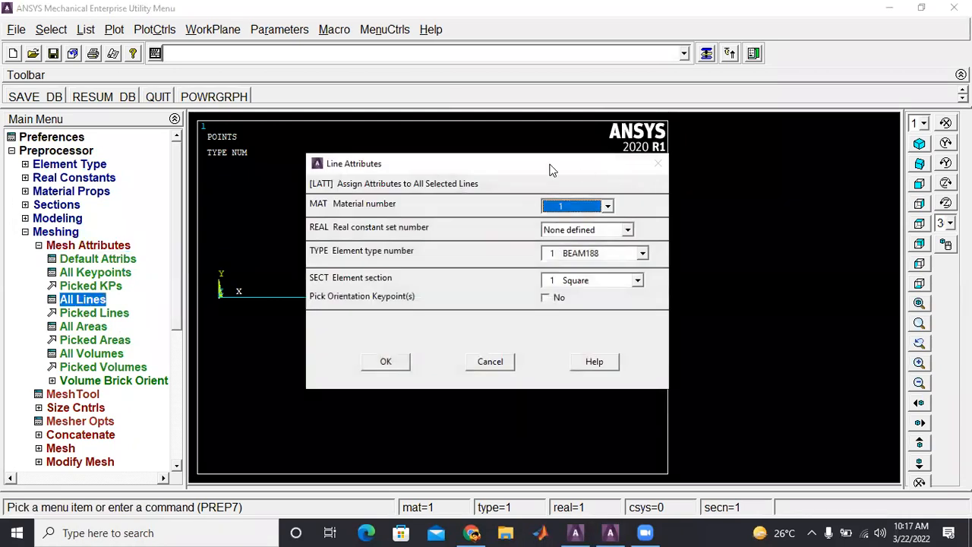
{"action": "left_click_drag", "start_coordinate": [540, 156], "coordinate": [456, 104]}
{"action": "left_click", "coordinate": [523, 152]}
{"action": "left_click", "coordinate": [505, 161]}
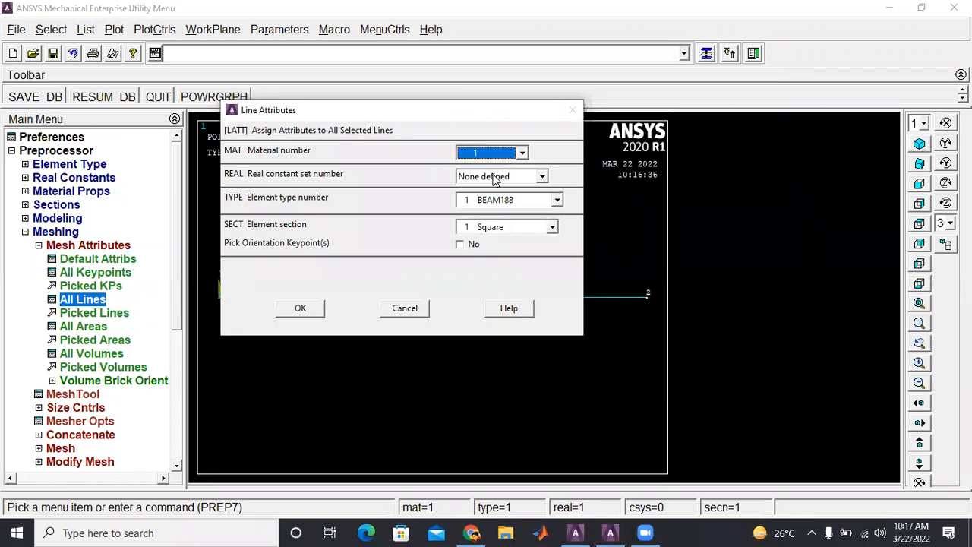
{"action": "left_click", "coordinate": [535, 199]}
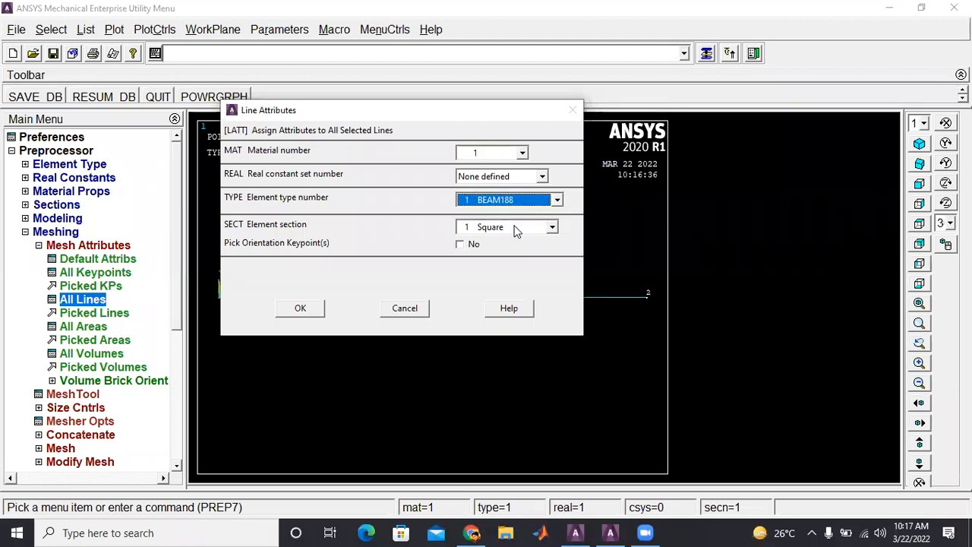
{"action": "left_click", "coordinate": [518, 228]}
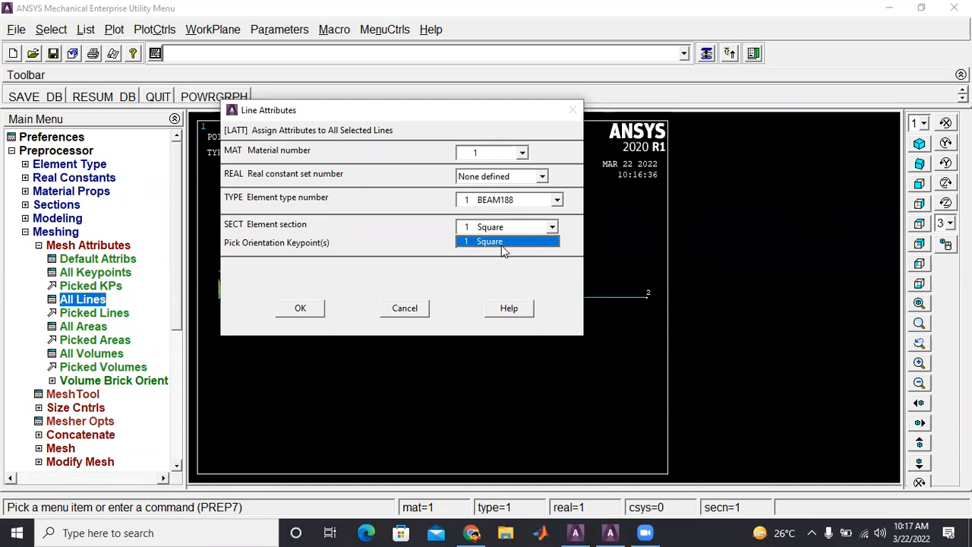
{"action": "left_click", "coordinate": [503, 241]}
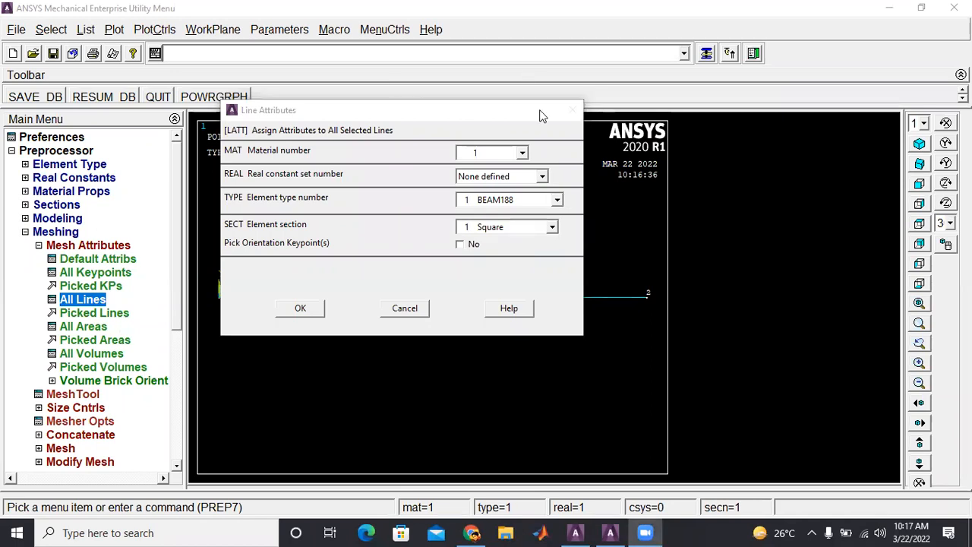
{"action": "left_click", "coordinate": [298, 308]}
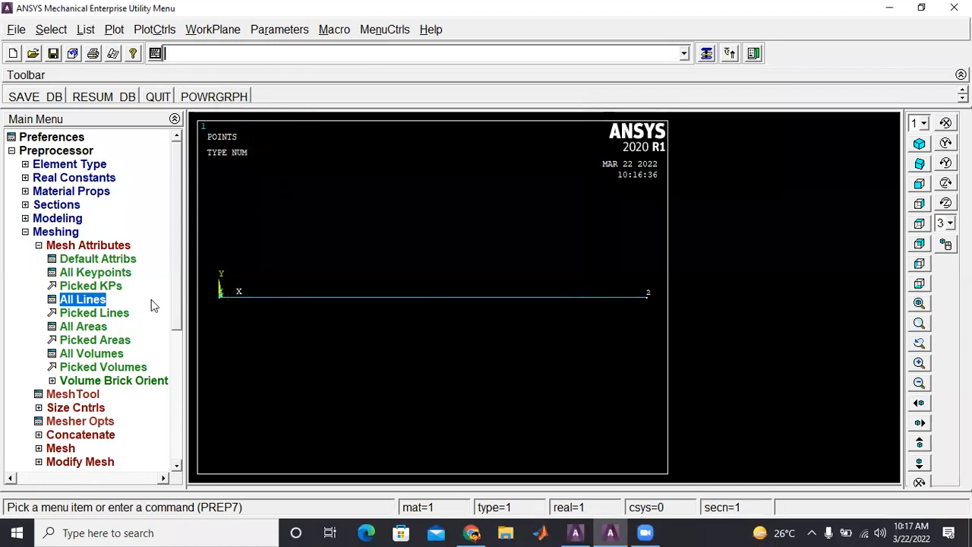
- Set the element size on the beam line to 10 element divisions with the MeshTool
{"action": "left_click", "coordinate": [39, 246]}
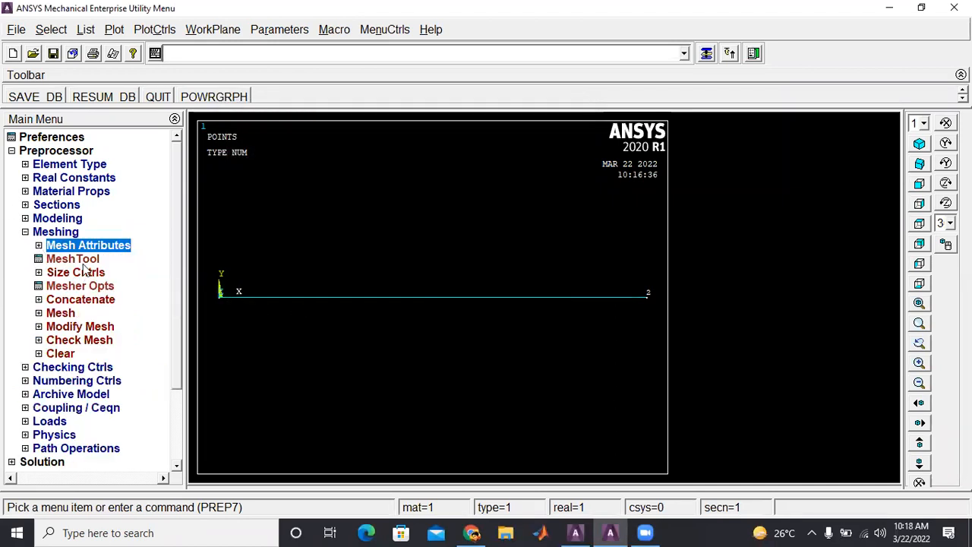
{"action": "left_click", "coordinate": [73, 259]}
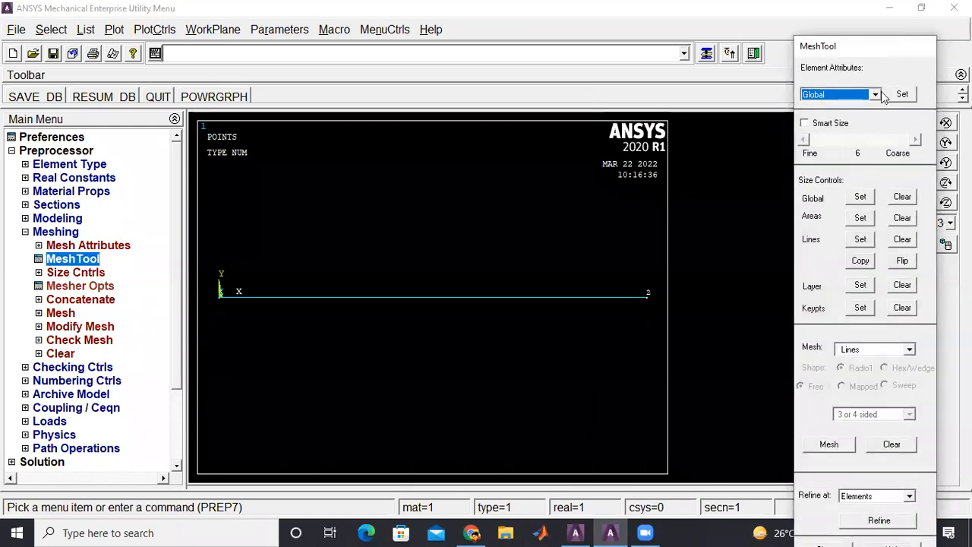
{"action": "left_click_drag", "start_coordinate": [883, 47], "coordinate": [868, 12]}
{"action": "left_click", "coordinate": [846, 203]}
{"action": "left_click", "coordinate": [412, 344]}
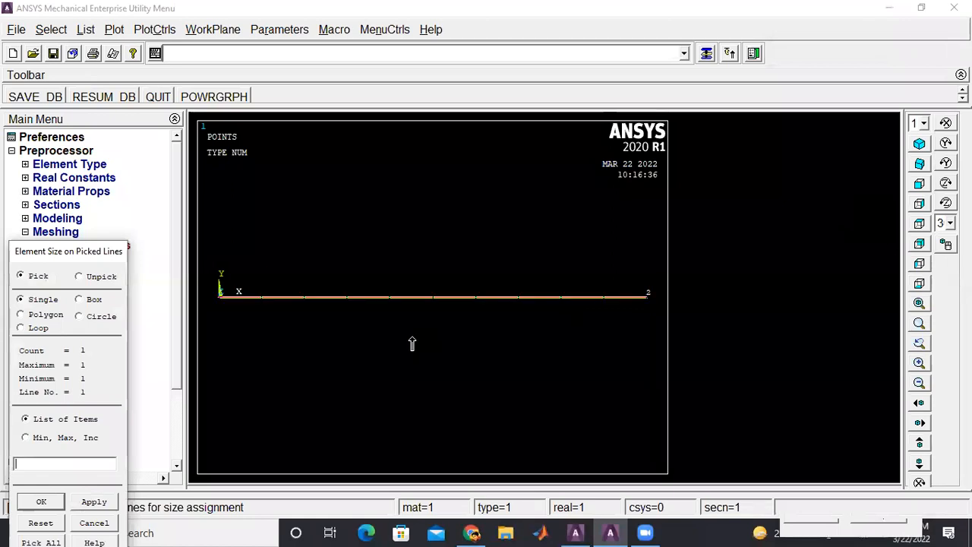
{"action": "left_click", "coordinate": [23, 504]}
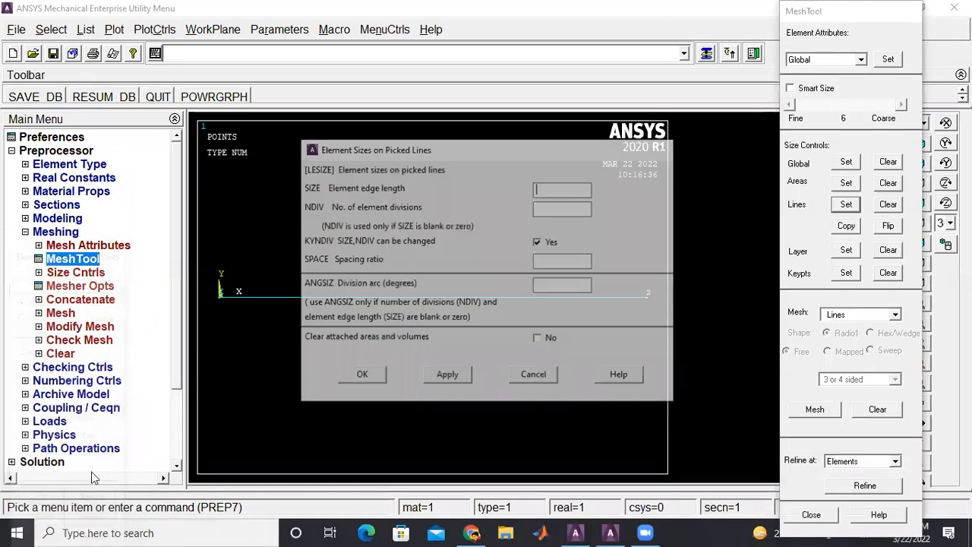
{"action": "left_click", "coordinate": [564, 210]}
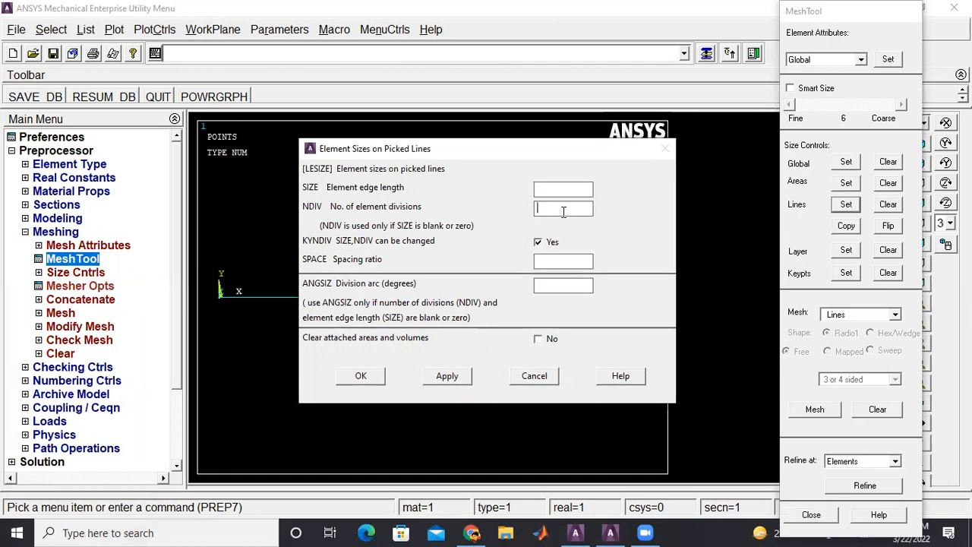
{"action": "type", "text": "10"}
{"action": "left_click", "coordinate": [361, 379]}
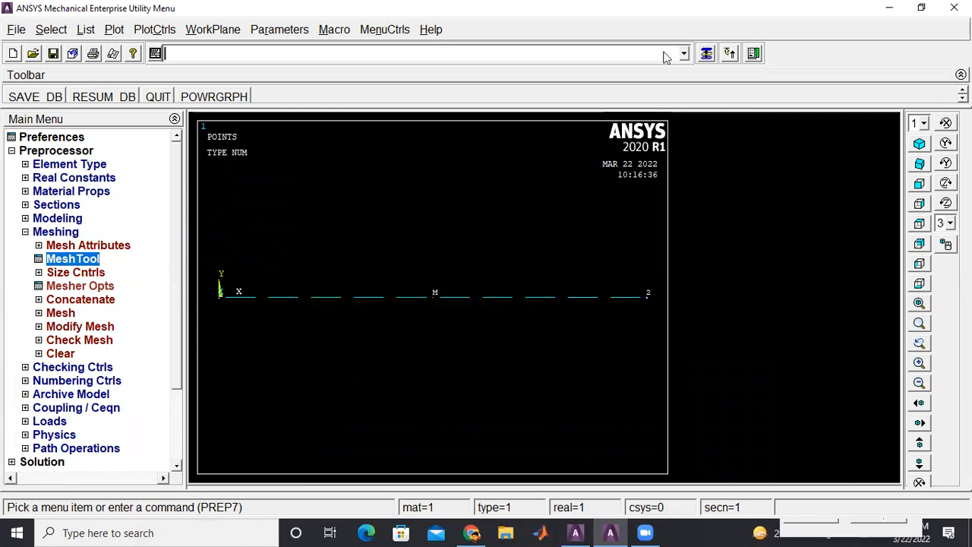
- Mesh the beam line with the MeshTool
{"action": "left_click", "coordinate": [707, 55]}
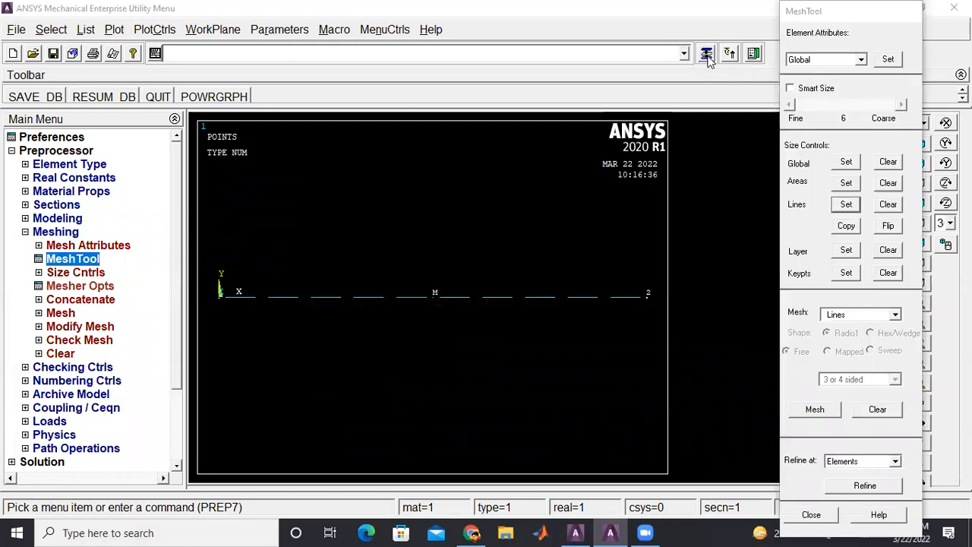
{"action": "left_click", "coordinate": [816, 409]}
{"action": "left_click", "coordinate": [405, 341]}
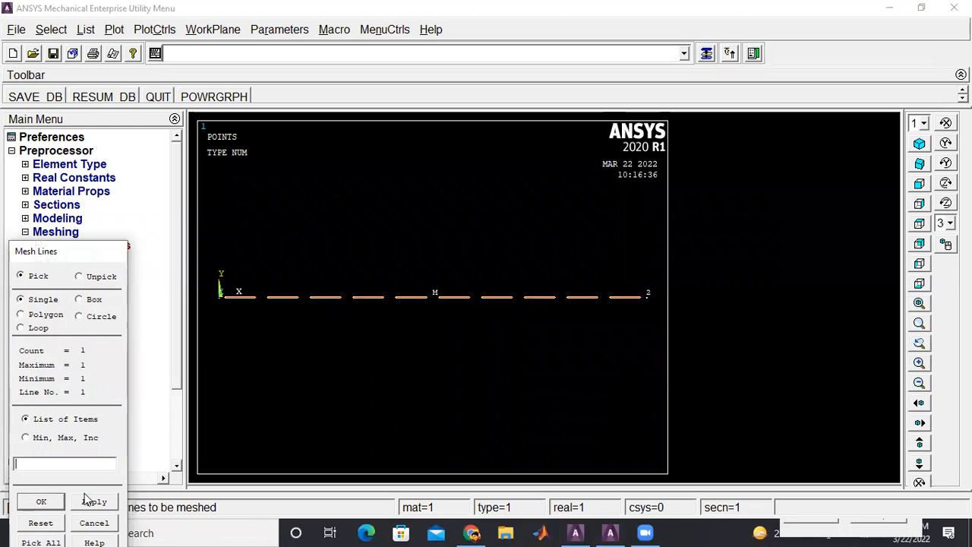
{"action": "left_click", "coordinate": [41, 502]}
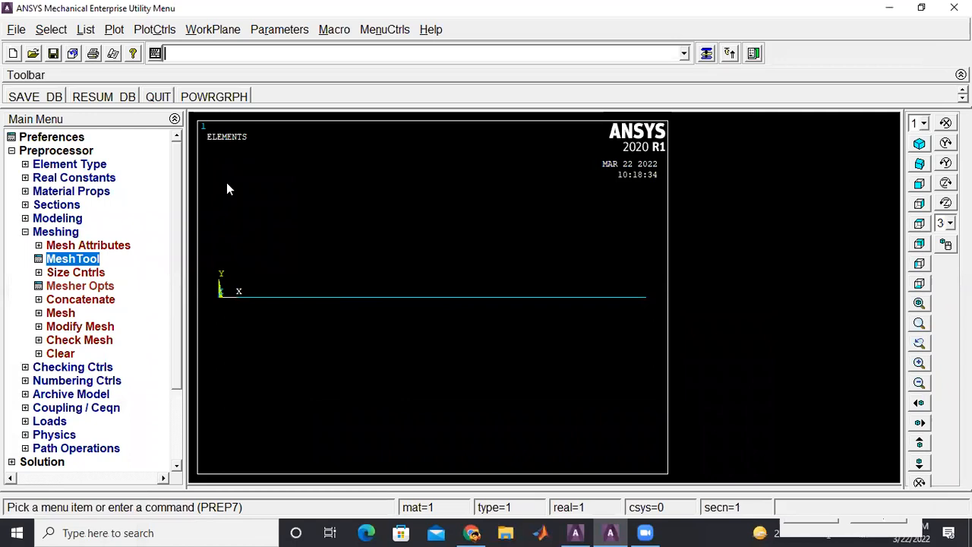
- Plot the model's keypoints, followed by its lines, to view the beam geometry
{"action": "left_click", "coordinate": [113, 30]}
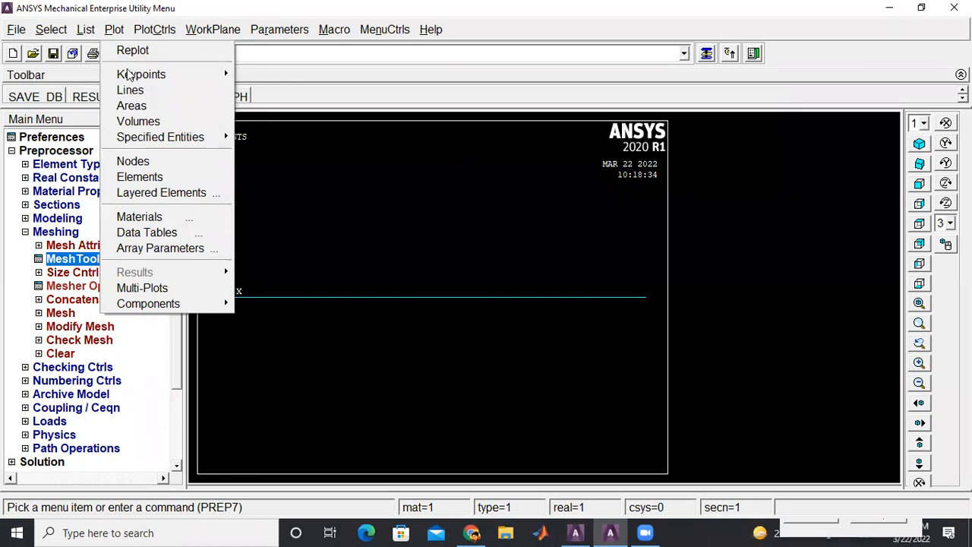
{"action": "mouse_move", "coordinate": [137, 75]}
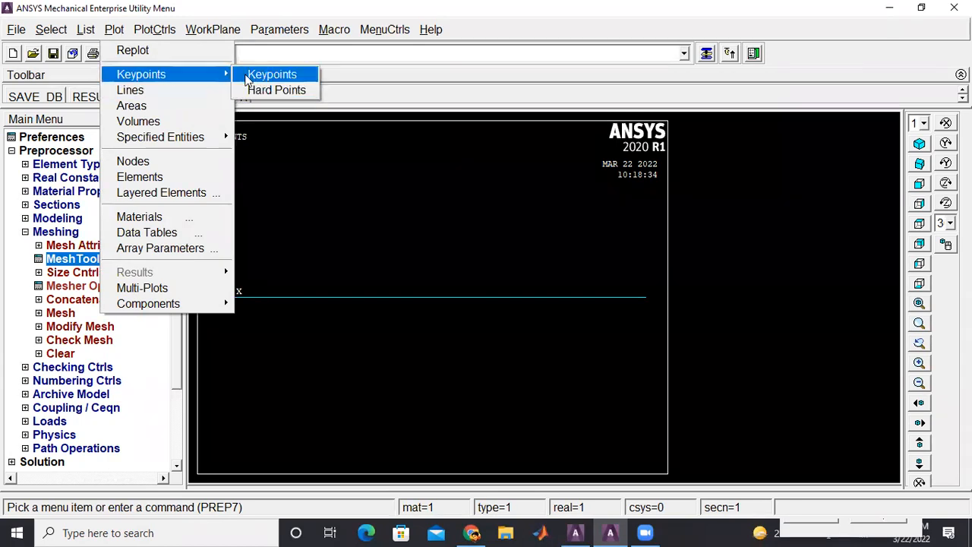
{"action": "left_click", "coordinate": [249, 74]}
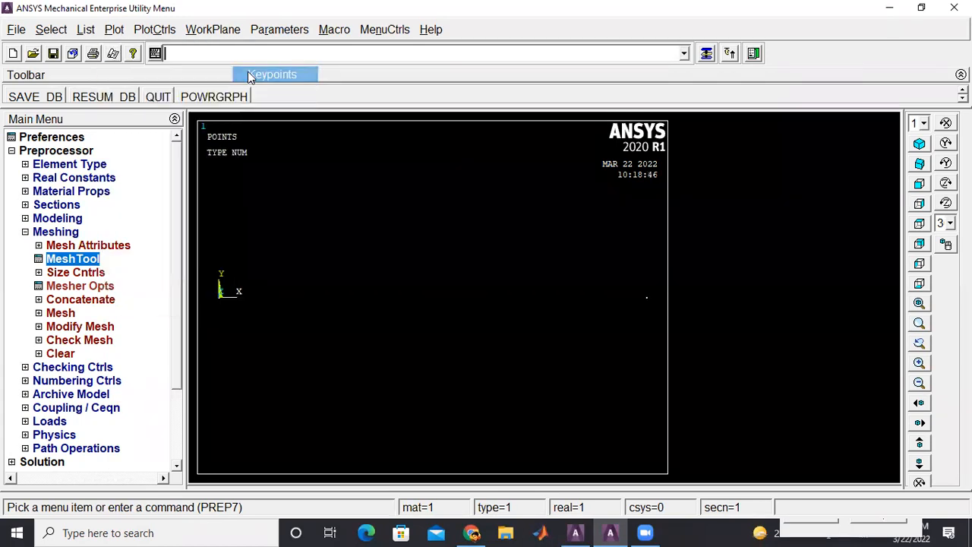
{"action": "left_click", "coordinate": [115, 29]}
{"action": "left_click", "coordinate": [130, 91]}
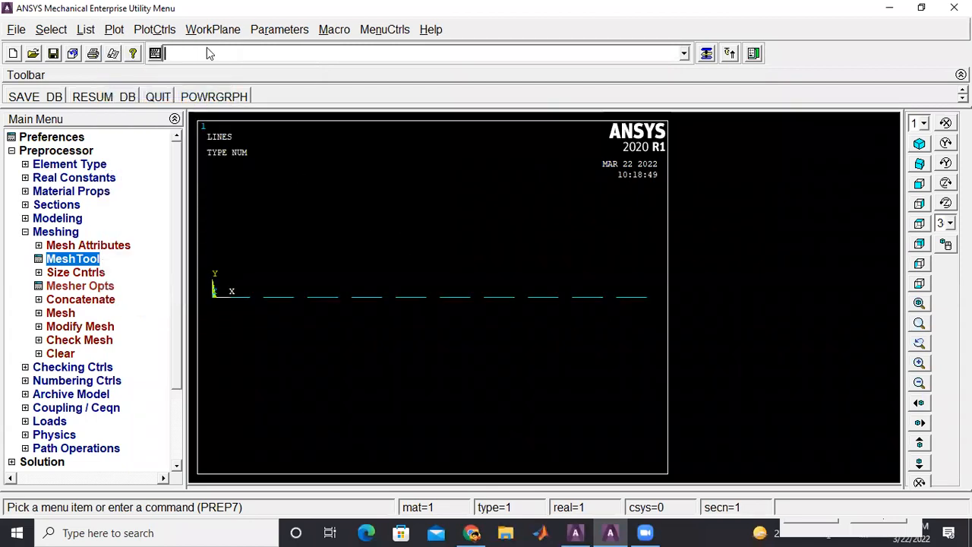
- Plot the model's areas and switch back to the line plot
{"action": "left_click", "coordinate": [114, 29]}
{"action": "left_click", "coordinate": [133, 106]}
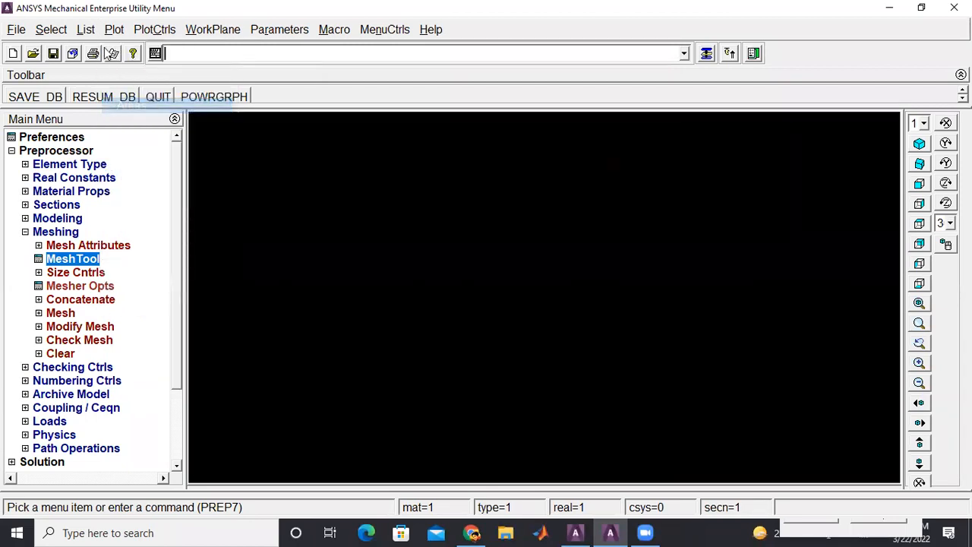
{"action": "left_click", "coordinate": [118, 32]}
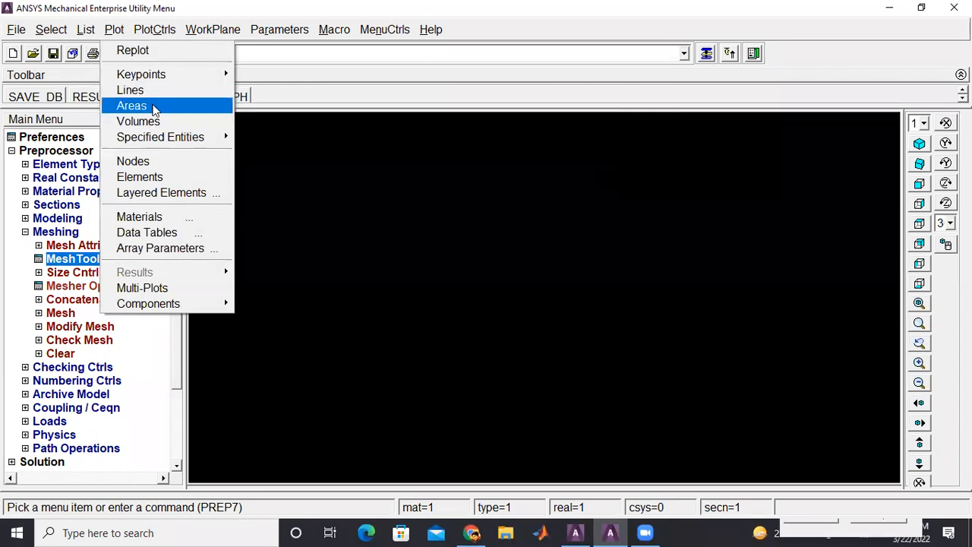
{"action": "left_click", "coordinate": [150, 90]}
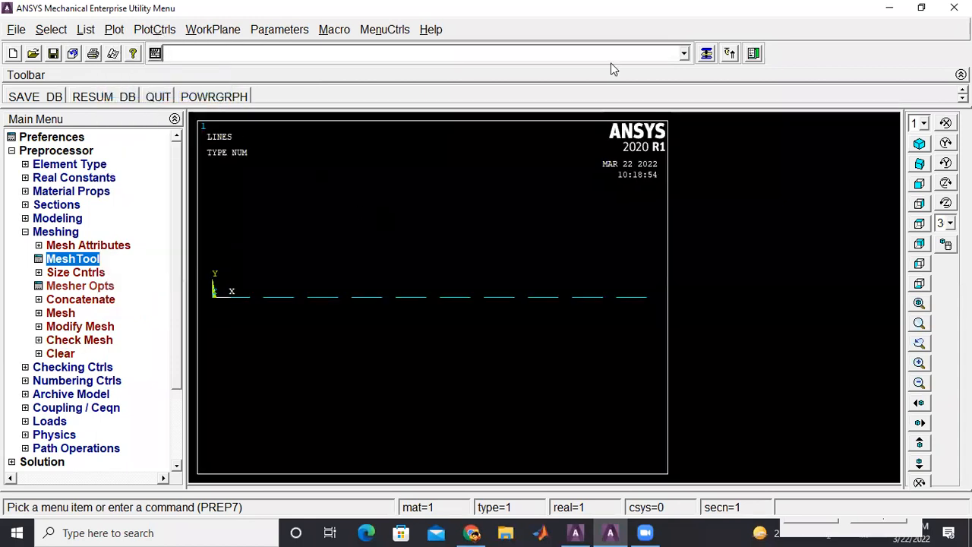
- Try to mesh the beam line a second time from the MeshTool
{"action": "left_click", "coordinate": [707, 54]}
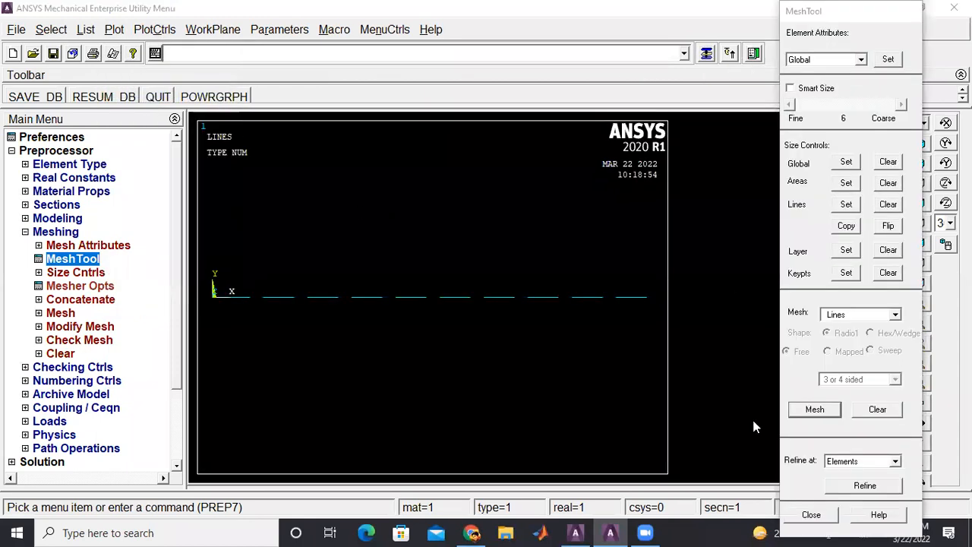
{"action": "left_click", "coordinate": [815, 408]}
{"action": "left_click", "coordinate": [53, 500]}
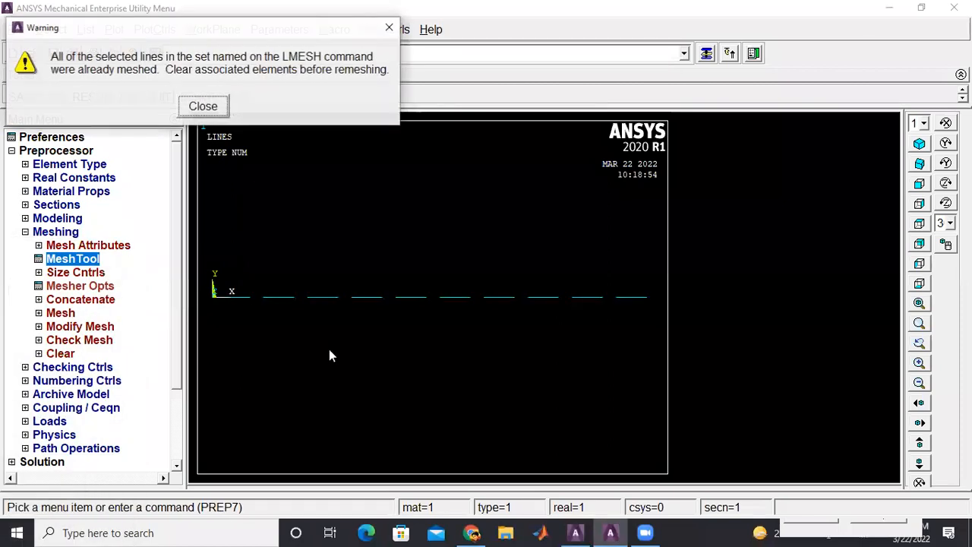
{"action": "left_click", "coordinate": [382, 29]}
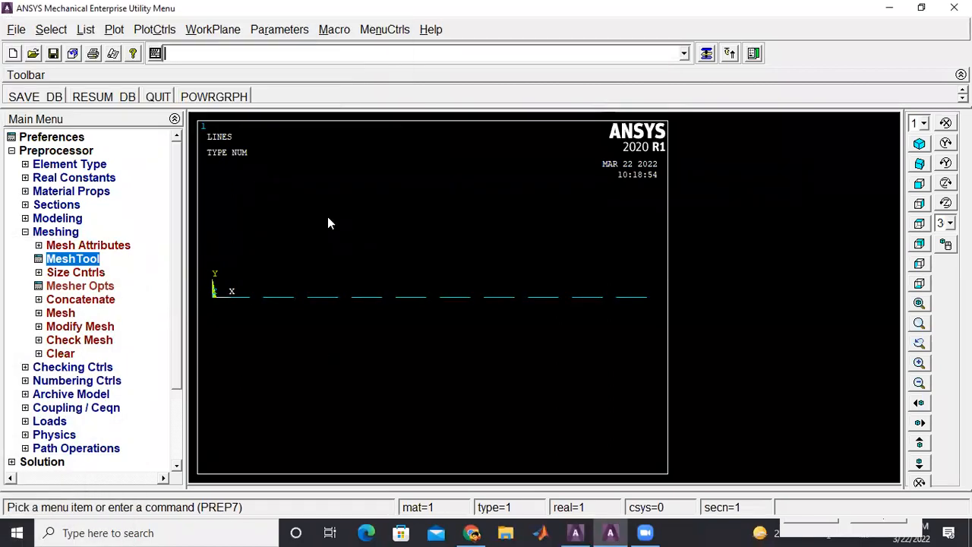
- Turn on keypoint and node numbers in the plot numbering controls and replot
{"action": "left_click", "coordinate": [155, 29]}
{"action": "left_click", "coordinate": [199, 93]}
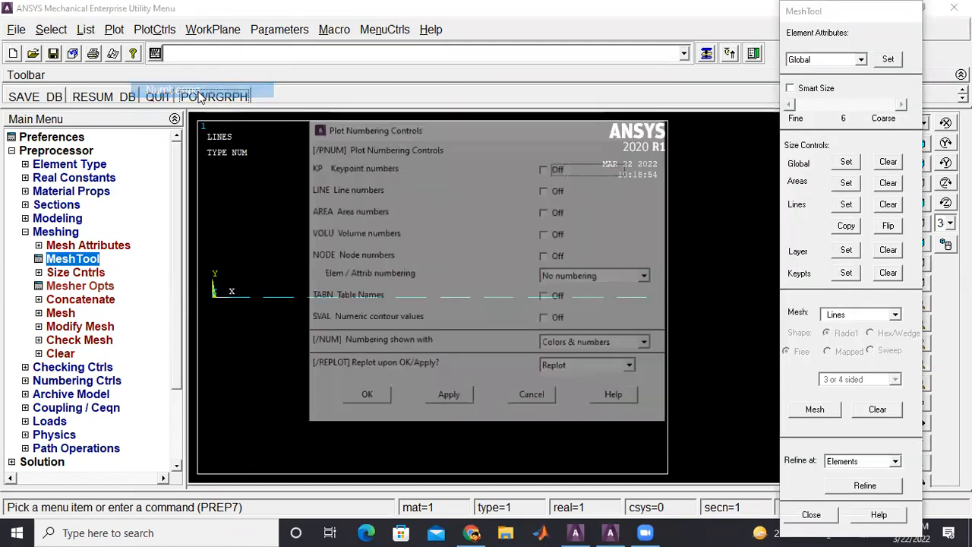
{"action": "left_click", "coordinate": [555, 172]}
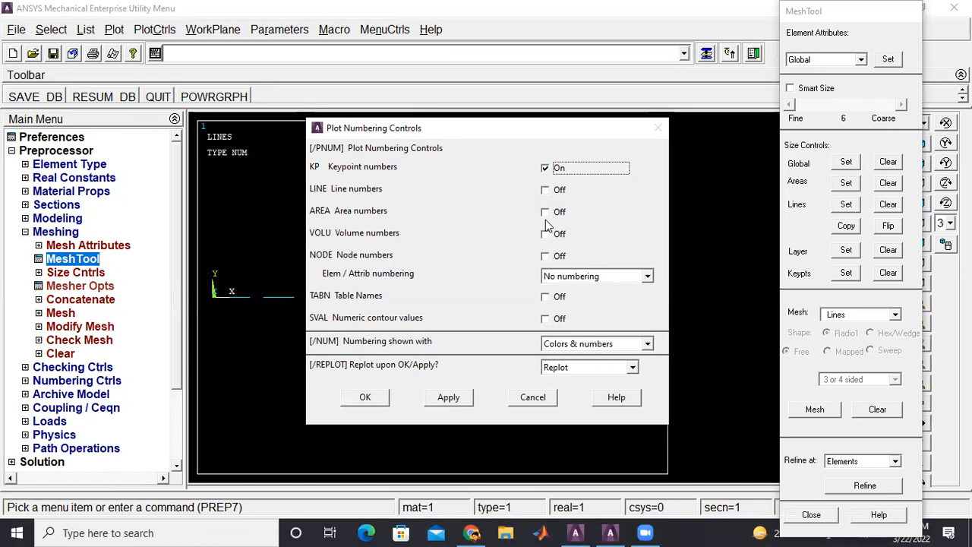
{"action": "left_click", "coordinate": [546, 256]}
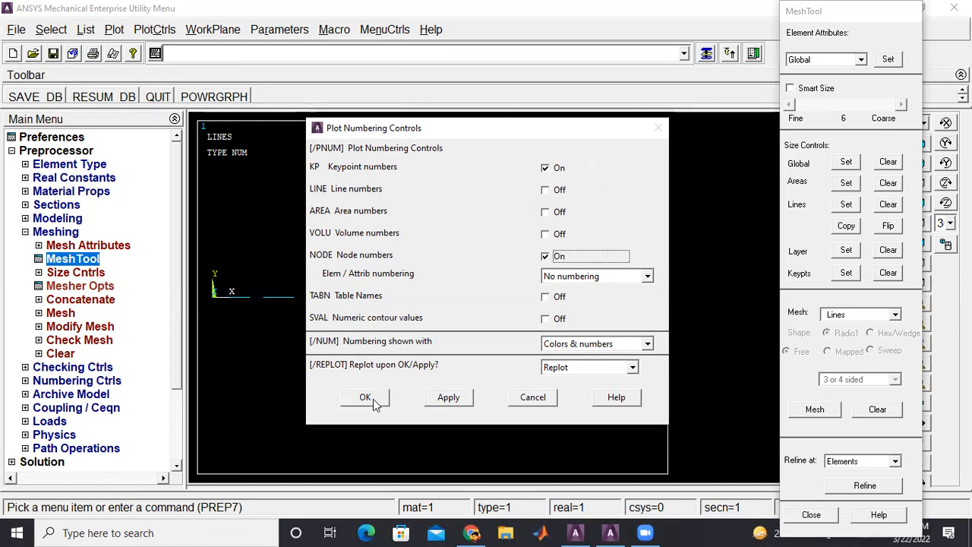
{"action": "left_click", "coordinate": [366, 397]}
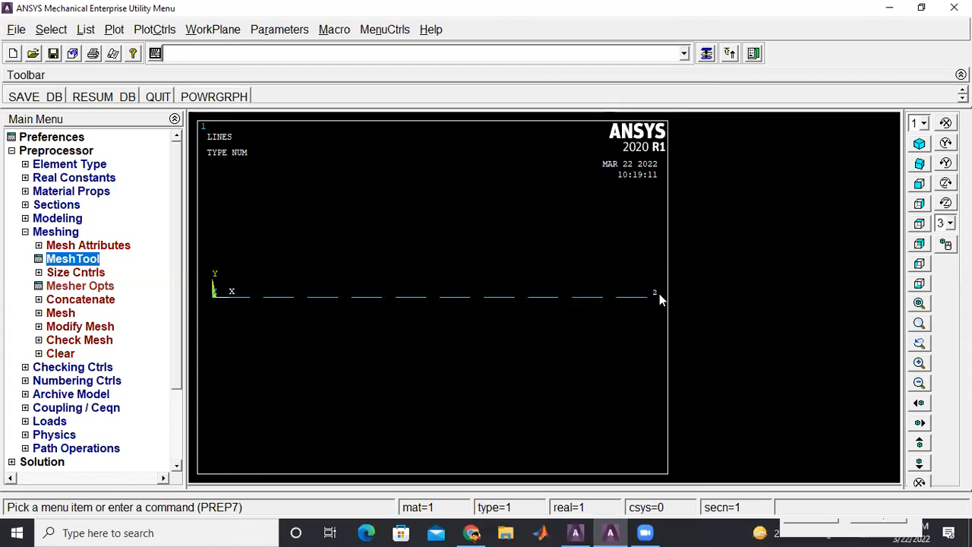
- Clear the existing mesh from the beam line and replot the lines
{"action": "left_click", "coordinate": [28, 233]}
{"action": "left_click", "coordinate": [26, 232]}
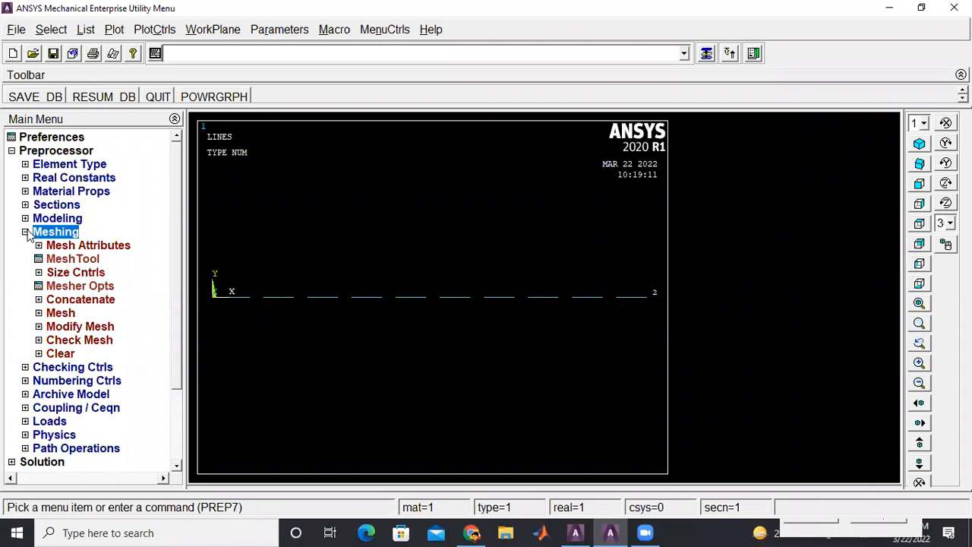
{"action": "left_click", "coordinate": [46, 354]}
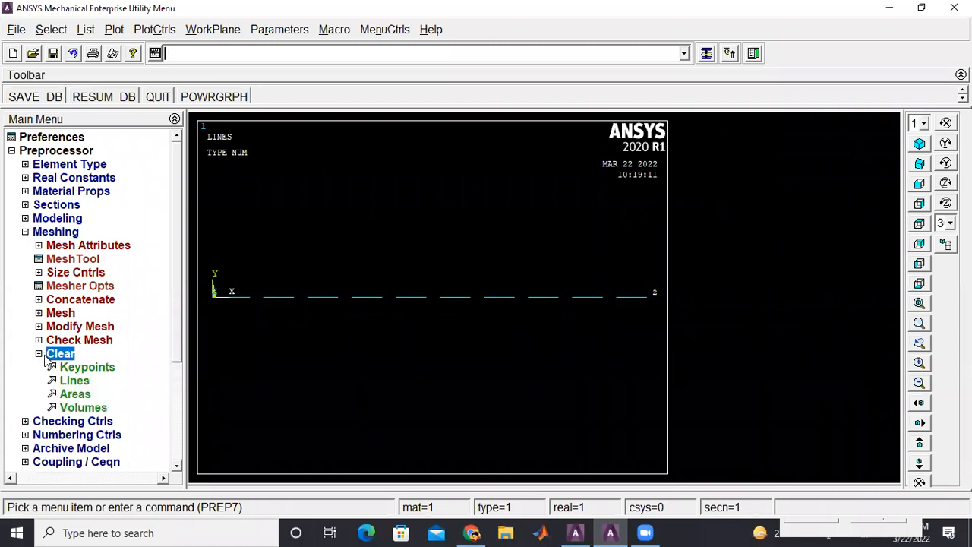
{"action": "left_click", "coordinate": [74, 380]}
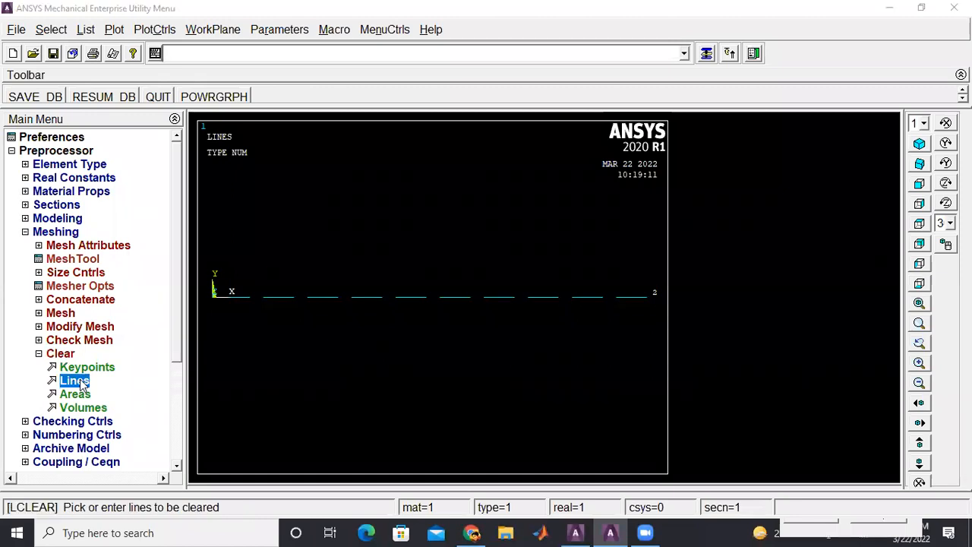
{"action": "left_click", "coordinate": [453, 373]}
{"action": "left_click", "coordinate": [53, 504]}
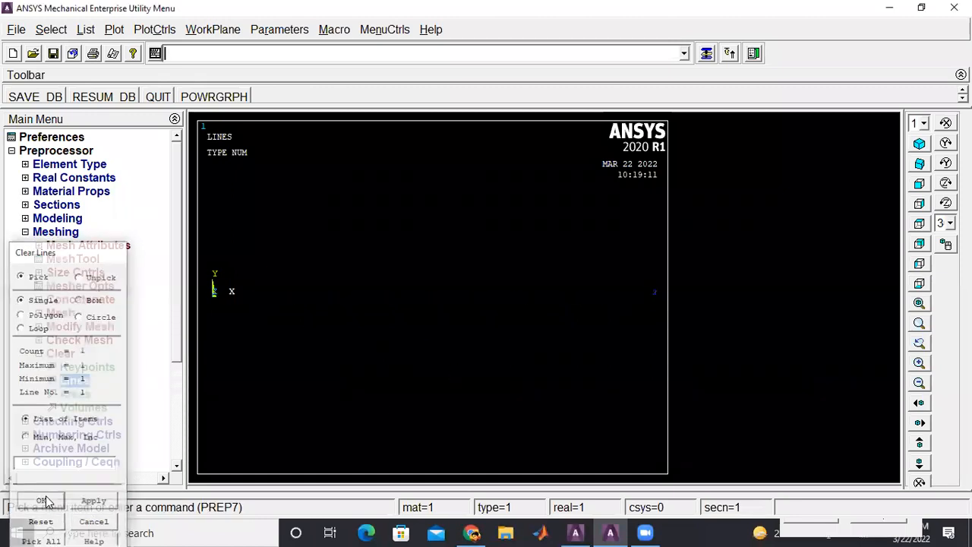
{"action": "left_click", "coordinate": [115, 29]}
{"action": "left_click", "coordinate": [130, 90]}
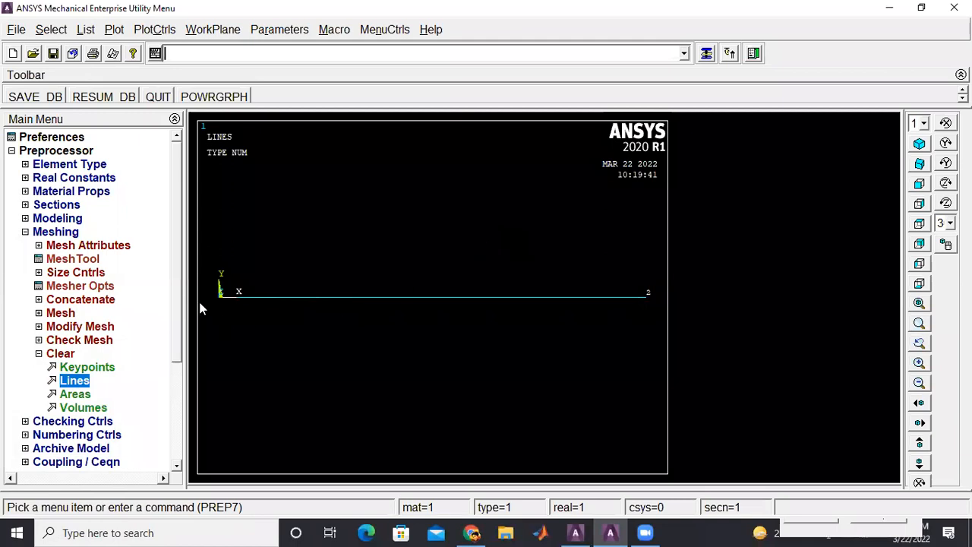
- Assign material 1, element type 1 BEAM188 and section 1 Square as mesh attributes to all lines
{"action": "scroll", "coordinate": [188, 379], "scroll_direction": "down", "scroll_amount": 3}
{"action": "scroll", "coordinate": [185, 372], "scroll_direction": "up", "scroll_amount": 1}
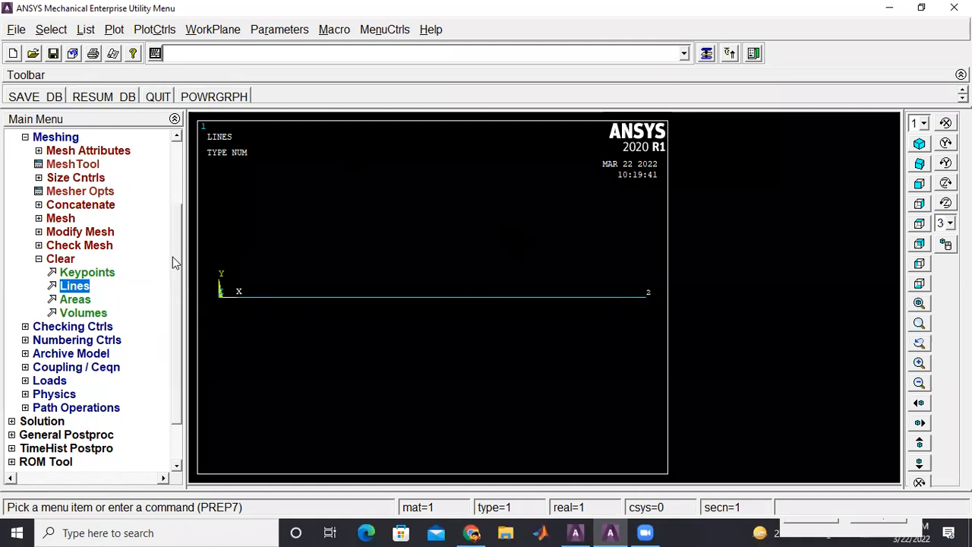
{"action": "scroll", "coordinate": [172, 257], "scroll_direction": "up", "scroll_amount": 1}
{"action": "left_click", "coordinate": [97, 193]}
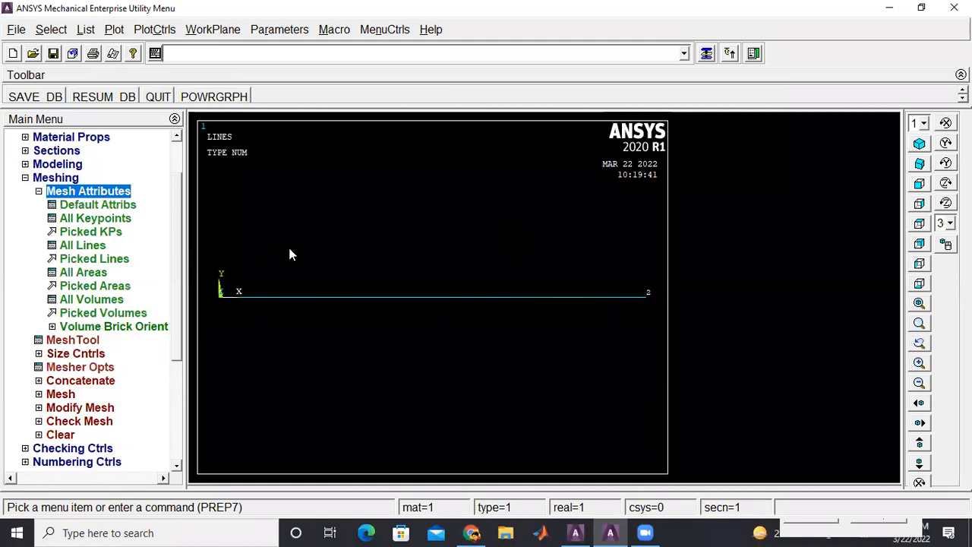
{"action": "left_click", "coordinate": [90, 244]}
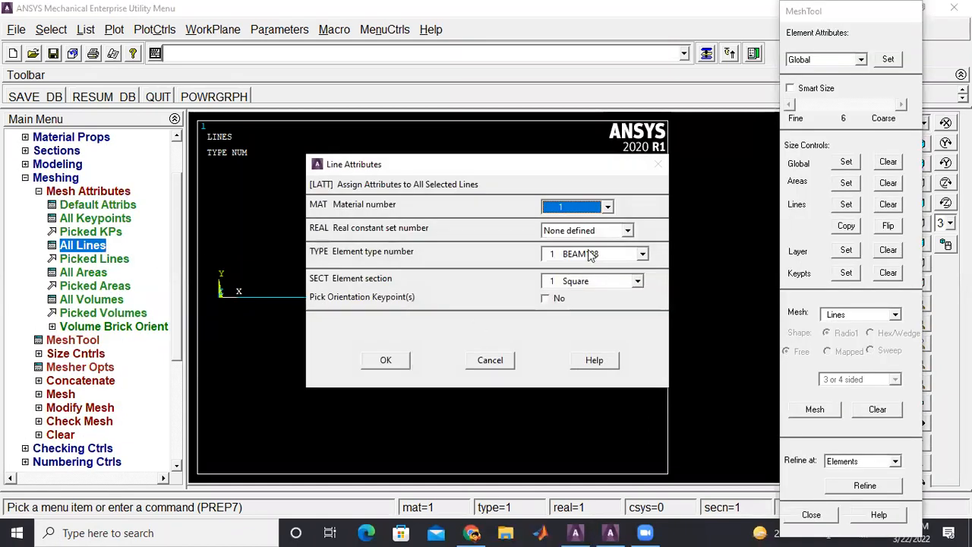
{"action": "left_click", "coordinate": [396, 360]}
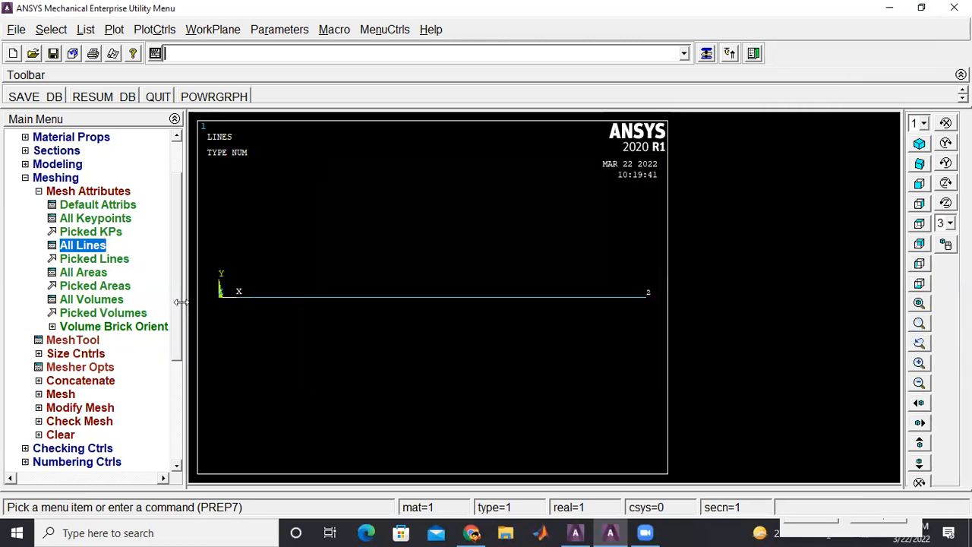
- Set the beam line's mesh size to 10 element divisions
{"action": "left_click", "coordinate": [70, 342]}
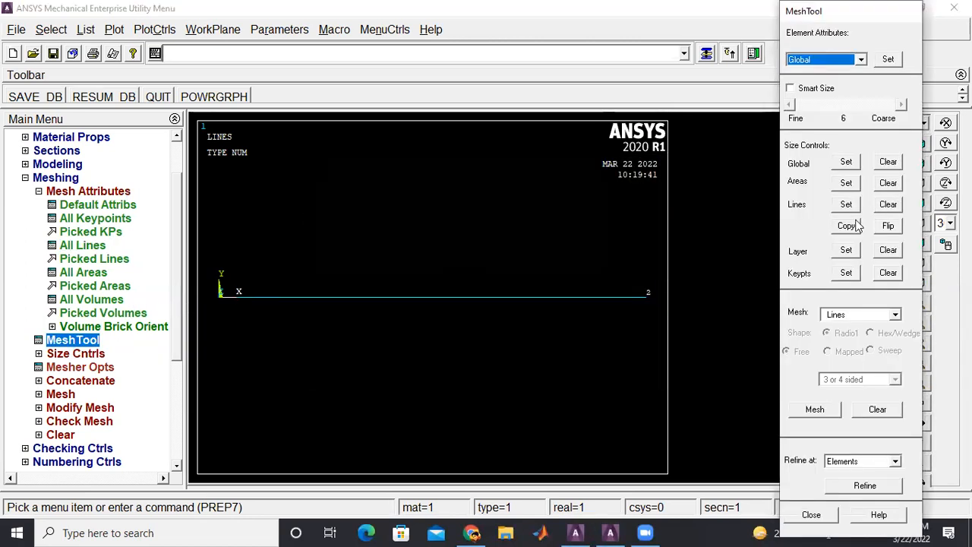
{"action": "left_click", "coordinate": [846, 204]}
{"action": "left_click", "coordinate": [529, 303]}
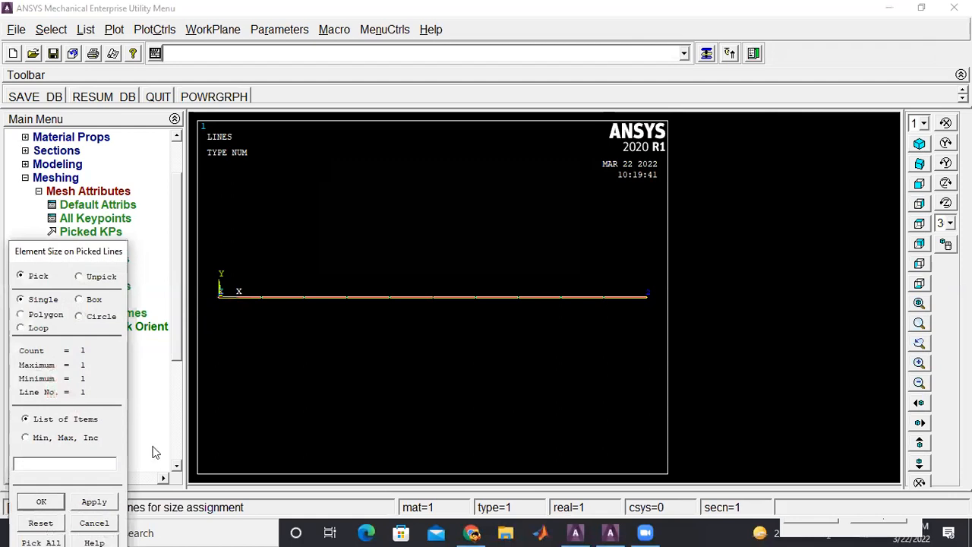
{"action": "left_click", "coordinate": [41, 501]}
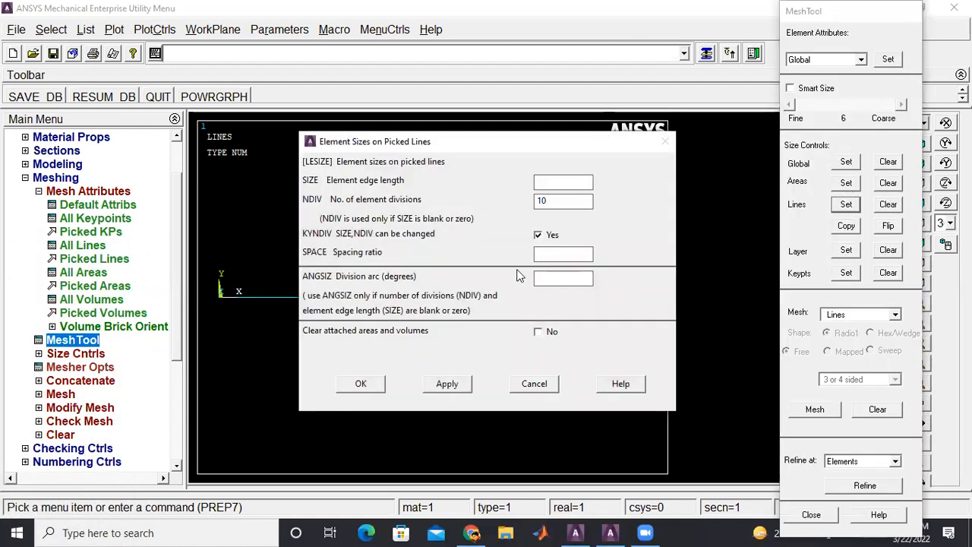
{"action": "left_click", "coordinate": [373, 388]}
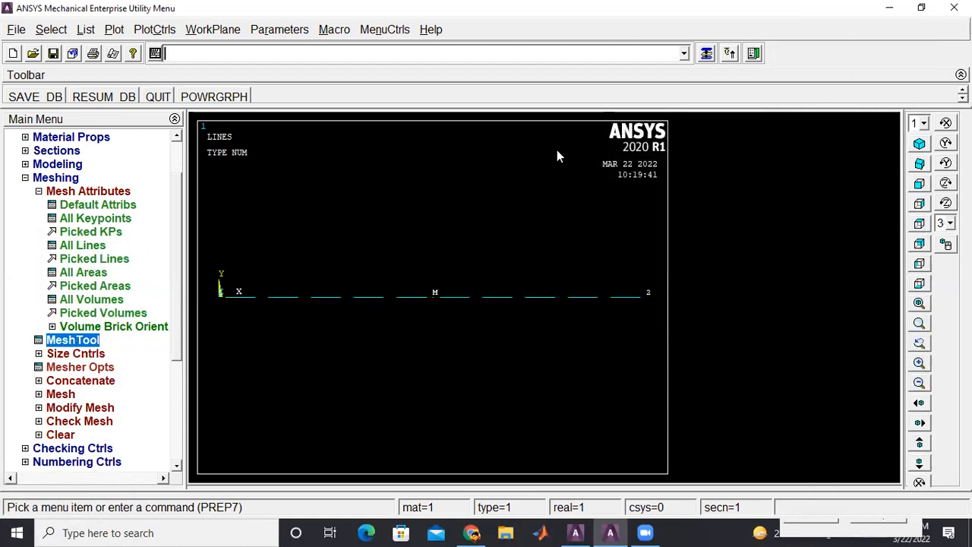
- Mesh the beam line again using the MeshTool
{"action": "left_click", "coordinate": [706, 53]}
{"action": "left_click", "coordinate": [805, 407]}
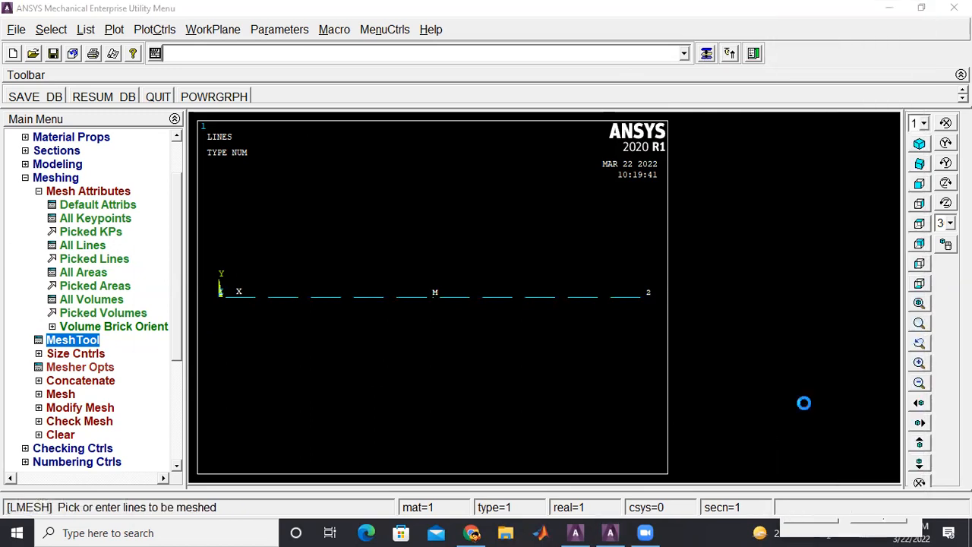
{"action": "left_click", "coordinate": [453, 380]}
{"action": "left_click", "coordinate": [42, 501]}
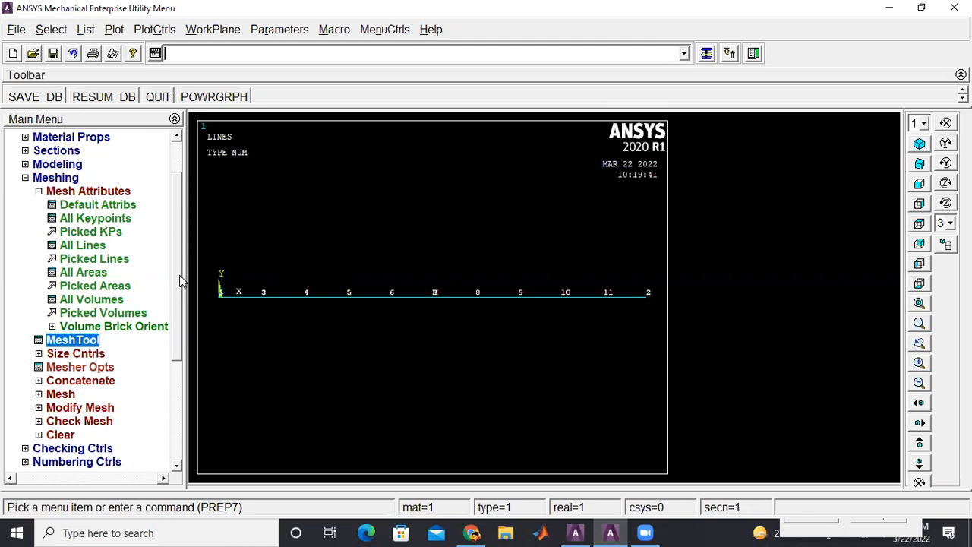
- Define a new analysis under the preprocessor loads with the type set to Modal
{"action": "left_click_drag", "start_coordinate": [180, 283], "coordinate": [173, 363]}
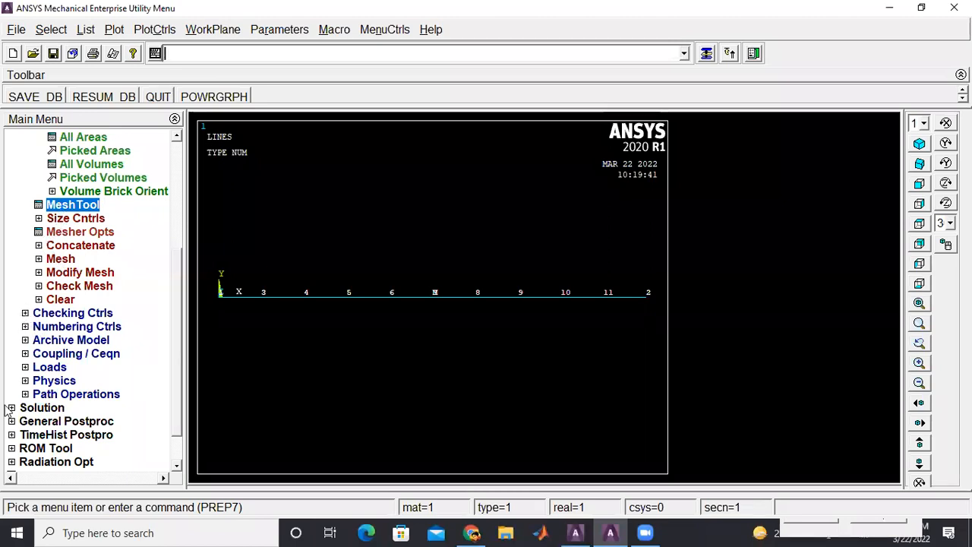
{"action": "left_click", "coordinate": [48, 368]}
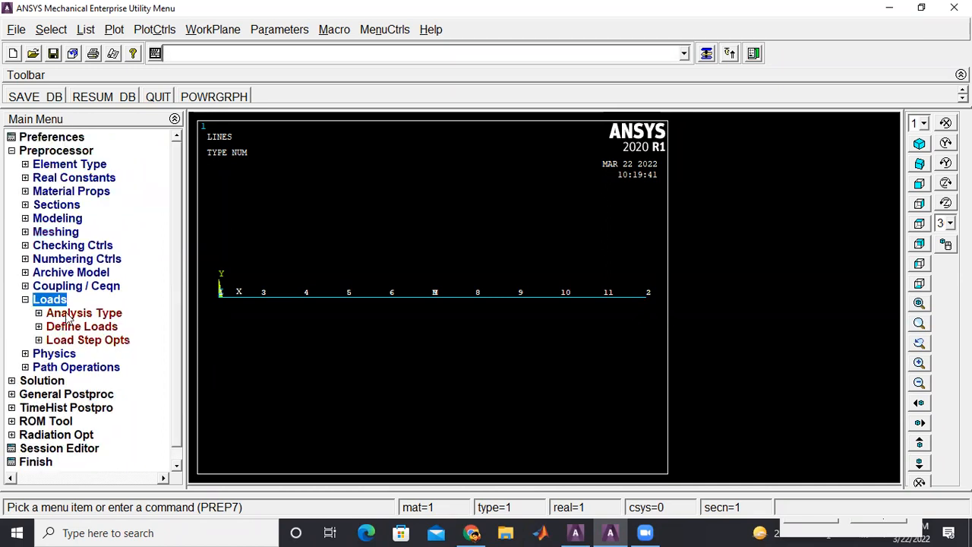
{"action": "left_click", "coordinate": [88, 314]}
{"action": "left_click", "coordinate": [95, 326]}
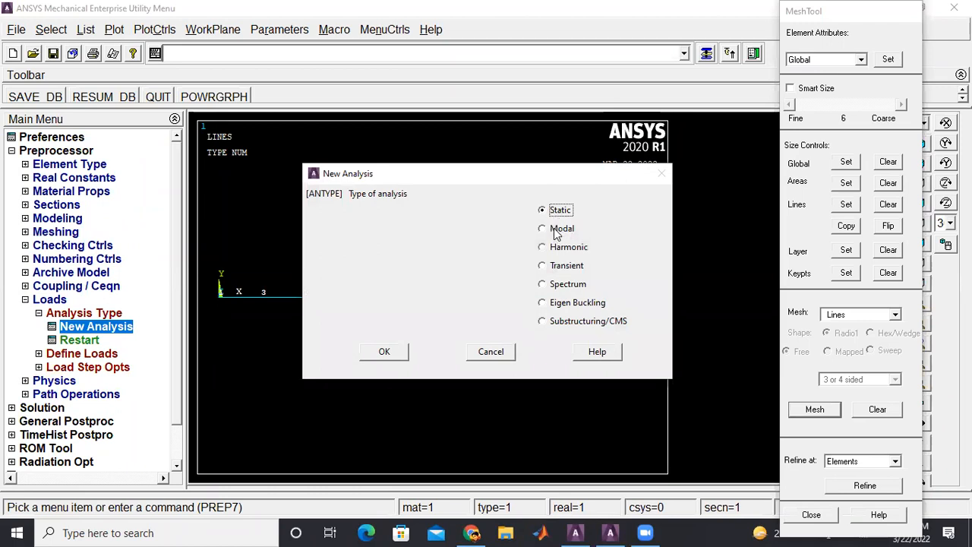
{"action": "left_click", "coordinate": [555, 232]}
{"action": "left_click", "coordinate": [401, 357]}
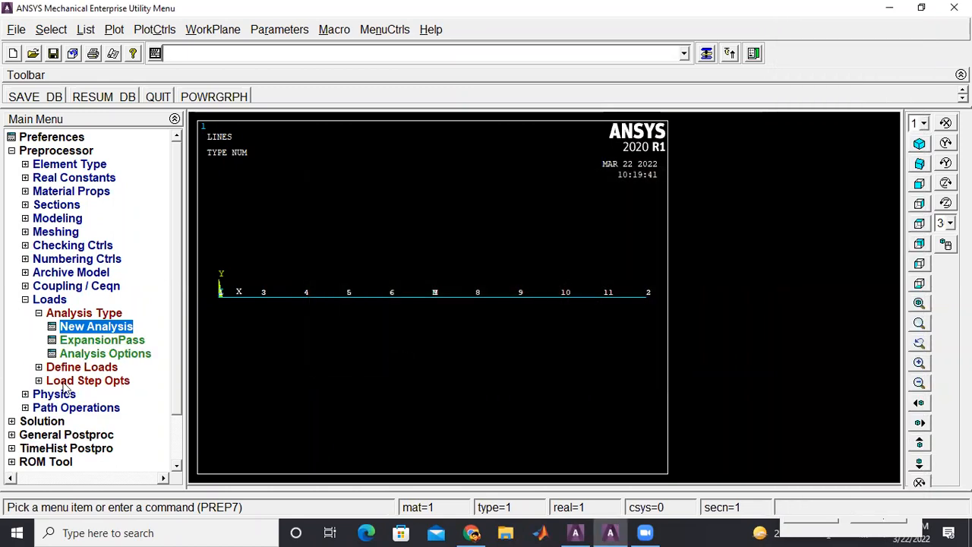
- Apply a displacement constraint on keypoint 1 at the beam's origin end, fixing All DOF as a constant value
{"action": "scroll", "coordinate": [30, 335], "scroll_direction": "down", "scroll_amount": 3}
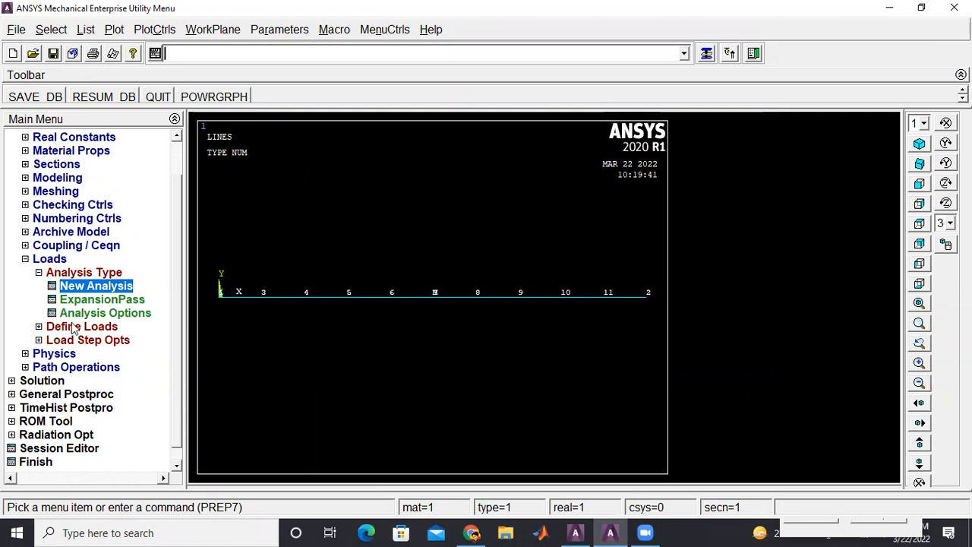
{"action": "left_click", "coordinate": [76, 326]}
{"action": "left_click", "coordinate": [75, 339]}
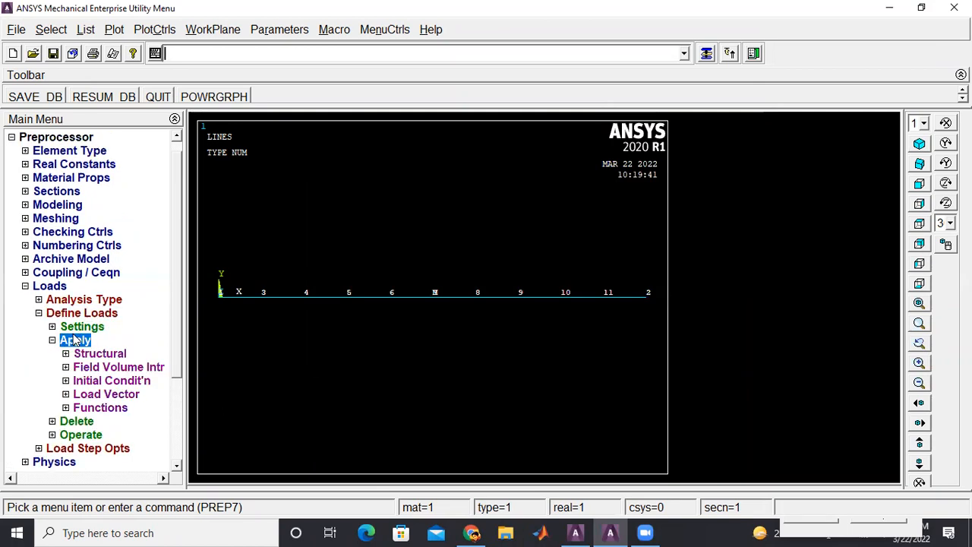
{"action": "left_click", "coordinate": [98, 354]}
{"action": "left_click", "coordinate": [100, 367]}
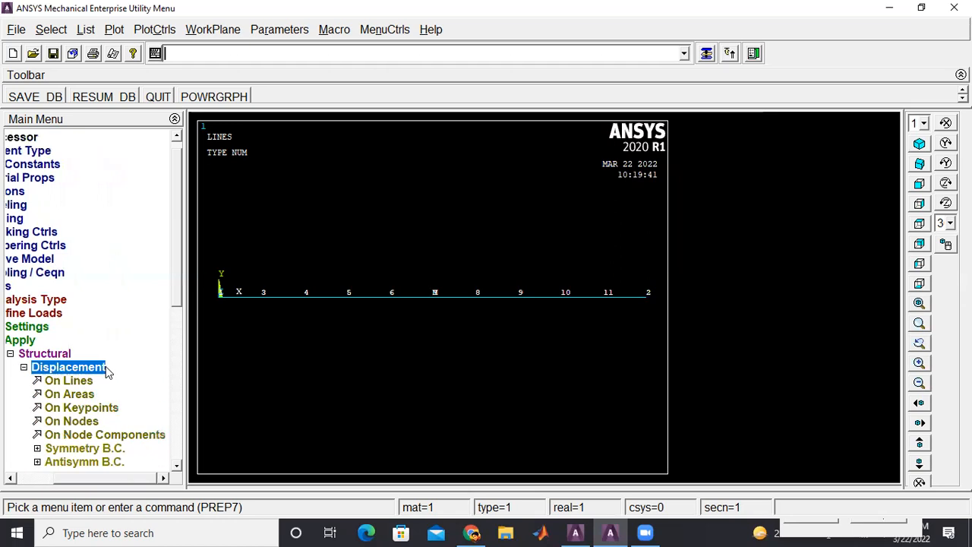
{"action": "right_click", "coordinate": [83, 409]}
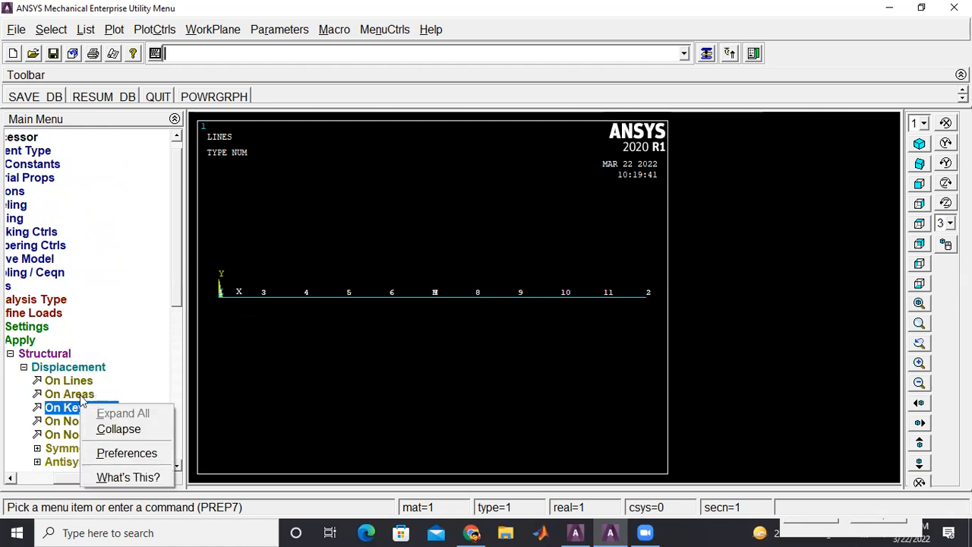
{"action": "left_click", "coordinate": [66, 408]}
{"action": "left_click", "coordinate": [220, 322]}
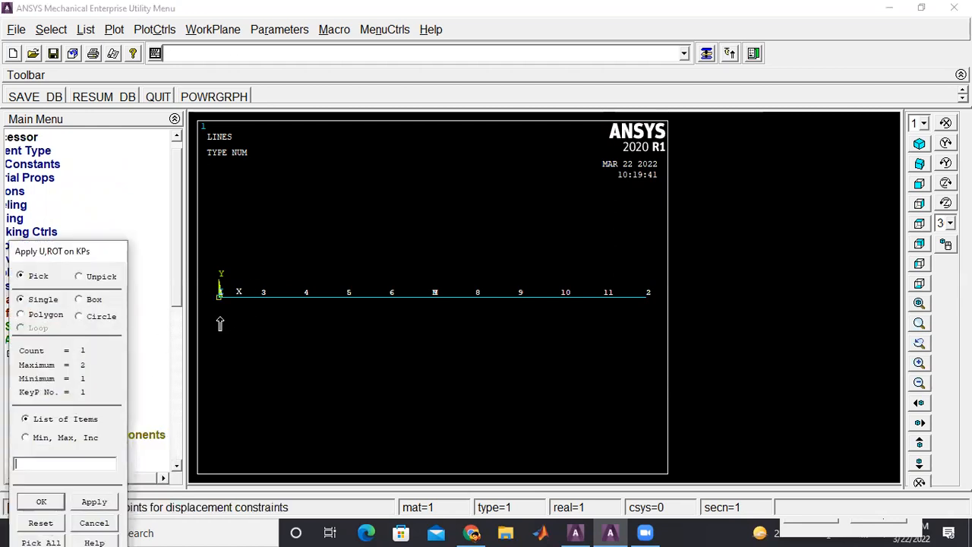
{"action": "left_click", "coordinate": [43, 502]}
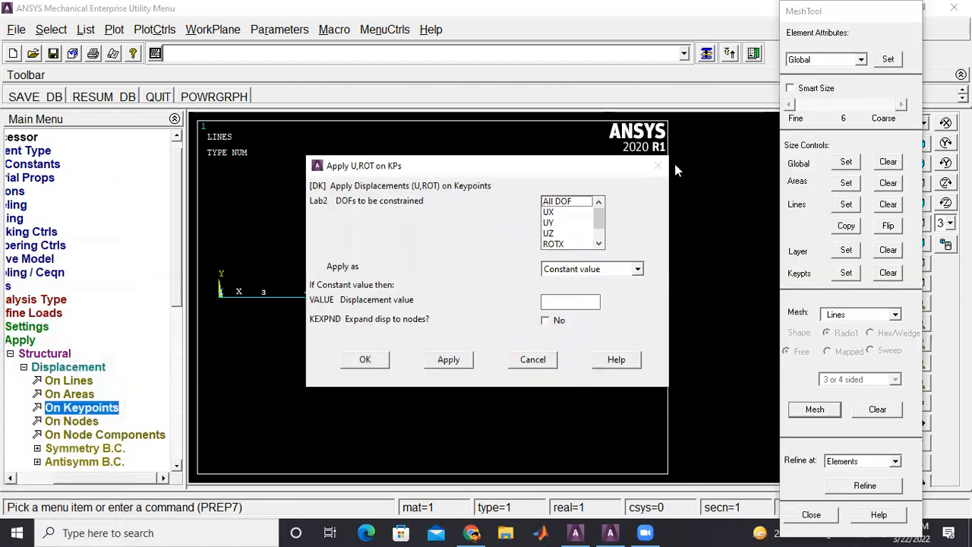
{"action": "left_click", "coordinate": [560, 203]}
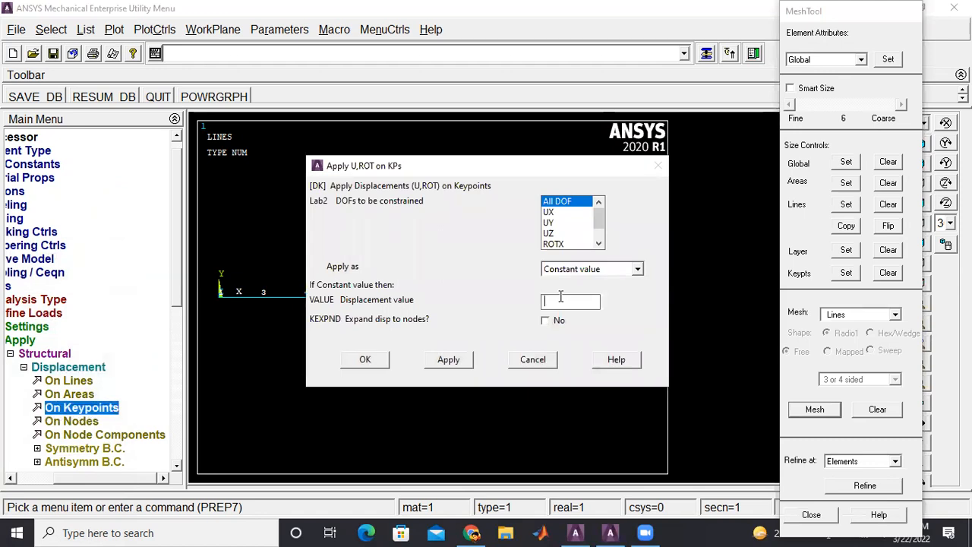
{"action": "left_click", "coordinate": [354, 359]}
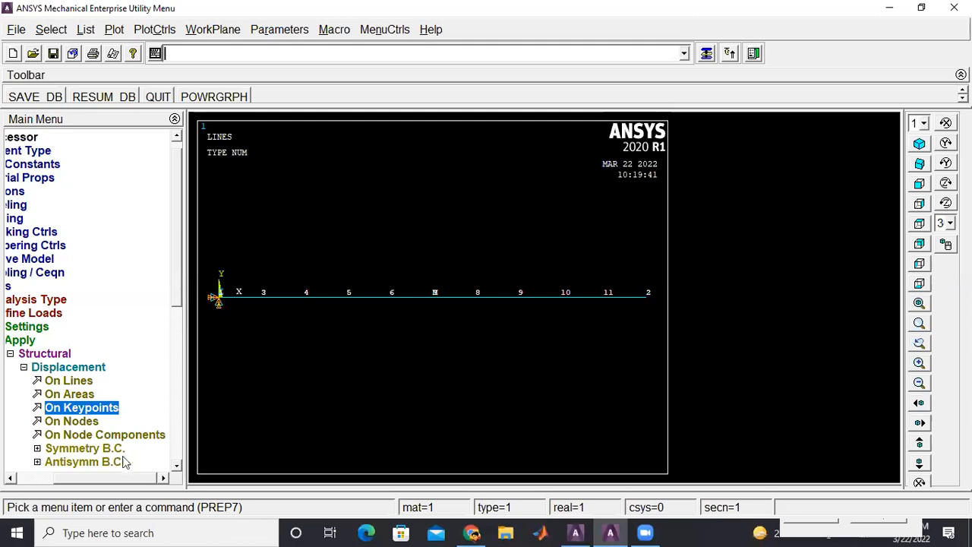
- Reopen the new analysis settings under the preprocessor loads and accept Modal as the analysis type
{"action": "left_click_drag", "start_coordinate": [112, 478], "coordinate": [31, 490]}
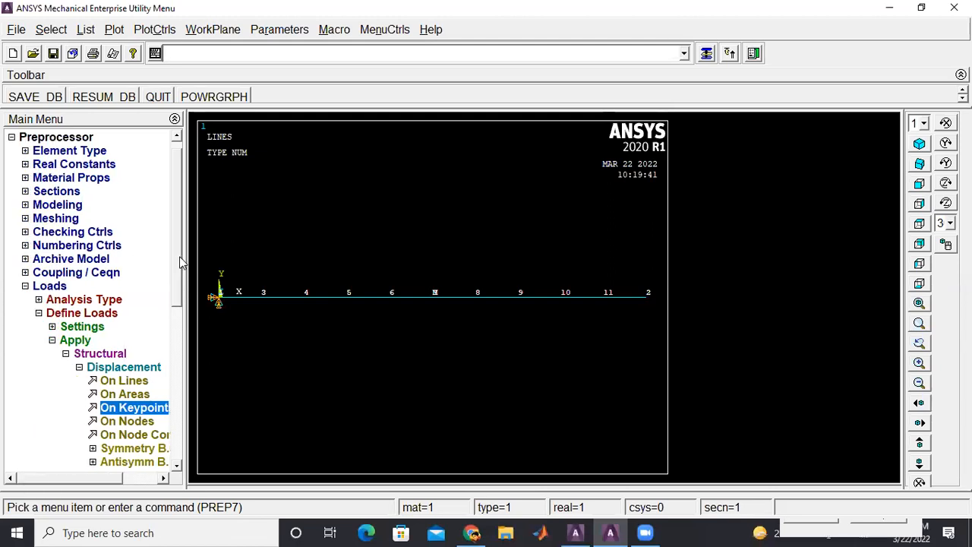
{"action": "left_click_drag", "start_coordinate": [180, 263], "coordinate": [180, 287]}
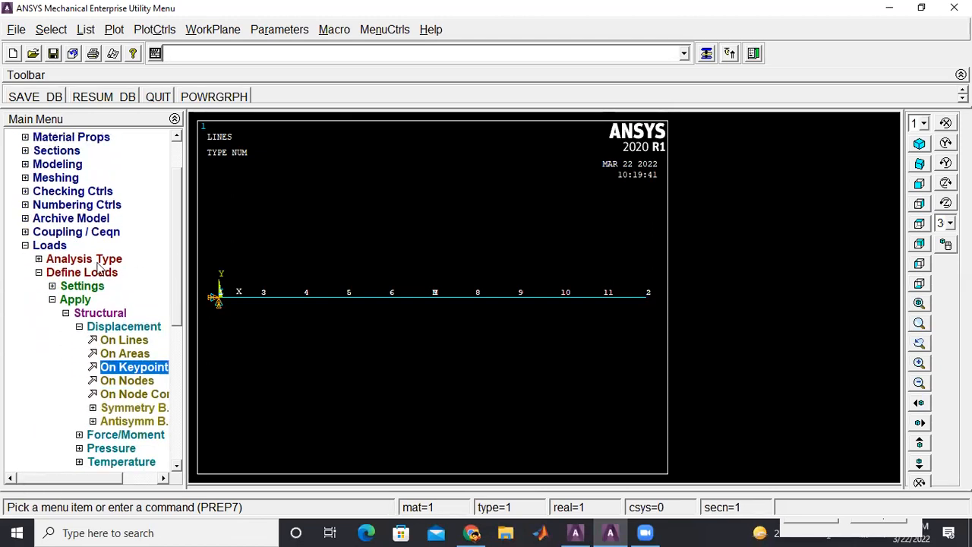
{"action": "left_click", "coordinate": [55, 259]}
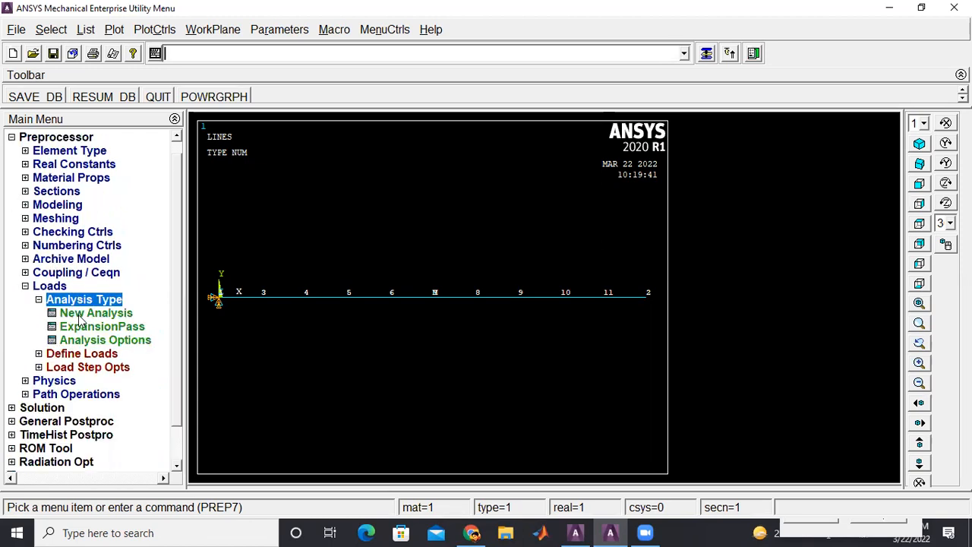
{"action": "left_click", "coordinate": [93, 315]}
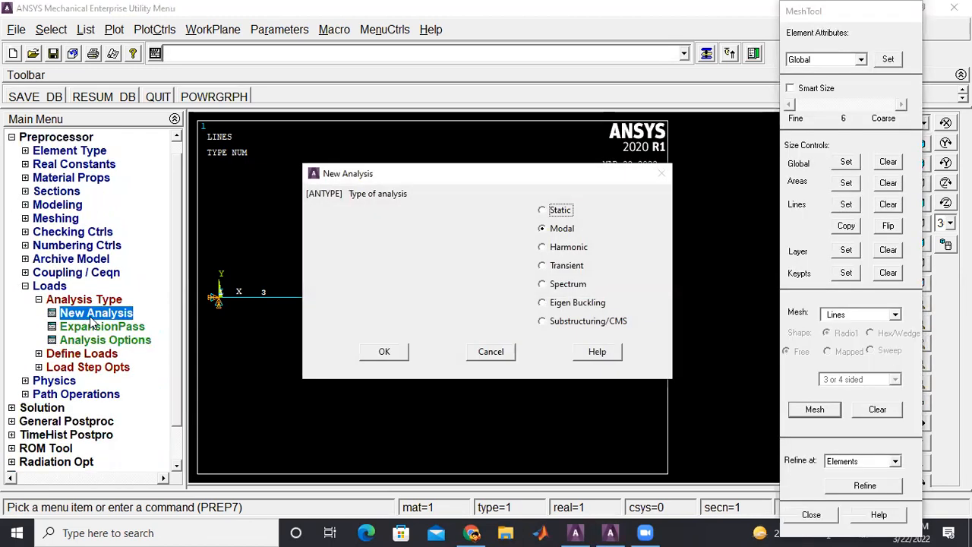
{"action": "left_click", "coordinate": [384, 351]}
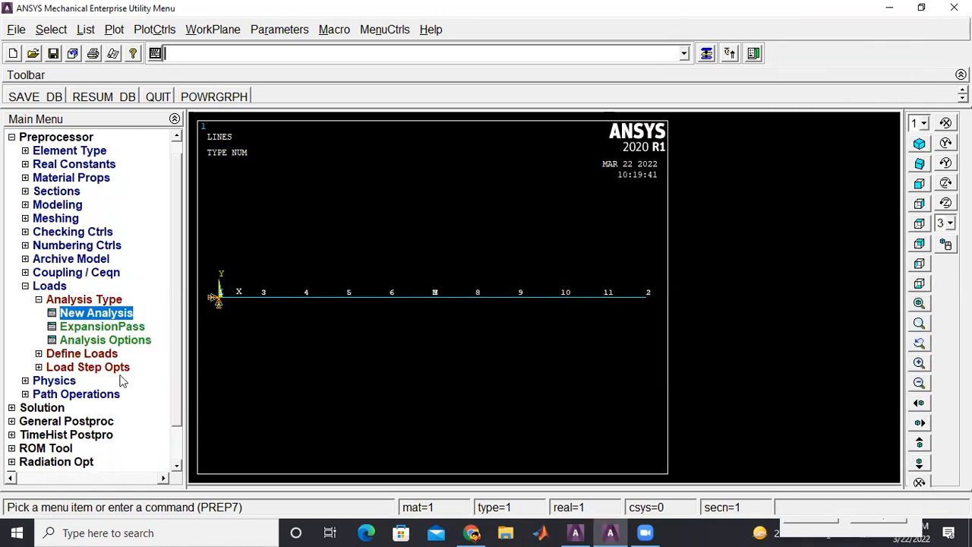
- Set the modal analysis options to extract 10 modes with the Block Lanczos method
{"action": "left_click", "coordinate": [100, 342]}
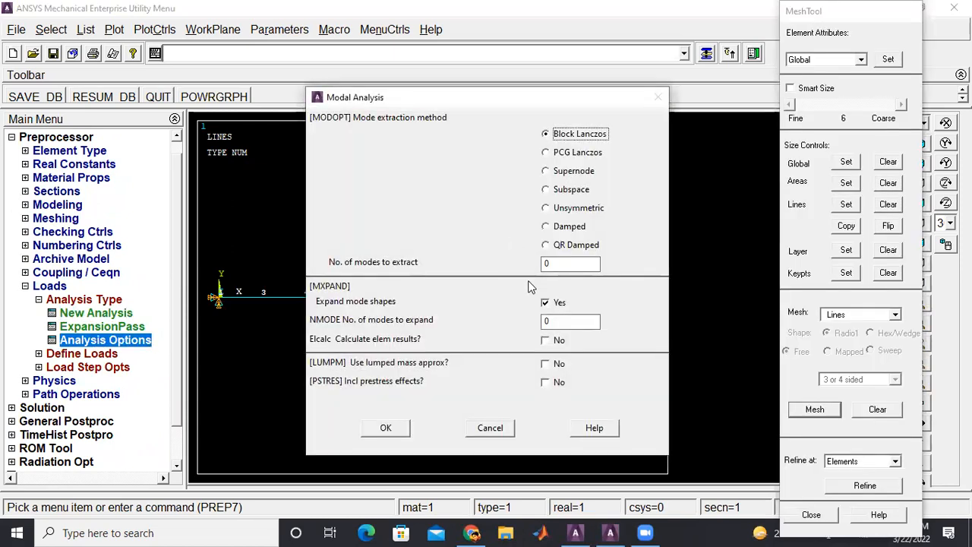
{"action": "left_click", "coordinate": [578, 259]}
{"action": "type", "text": "10"}
{"action": "left_click", "coordinate": [397, 429]}
{"action": "left_click", "coordinate": [382, 333]}
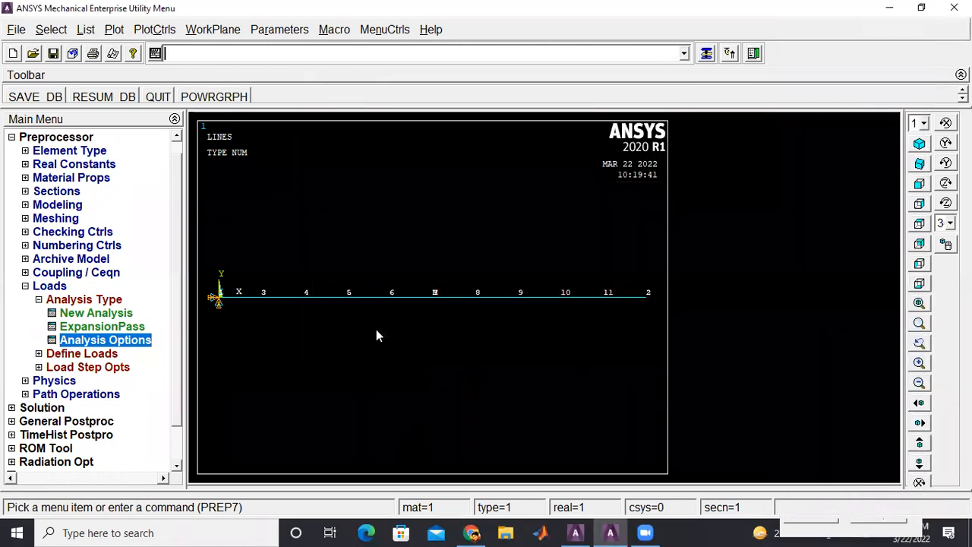
- Solve the current load step of the modal analysis and dismiss the solution note and status listing
{"action": "left_click", "coordinate": [35, 286]}
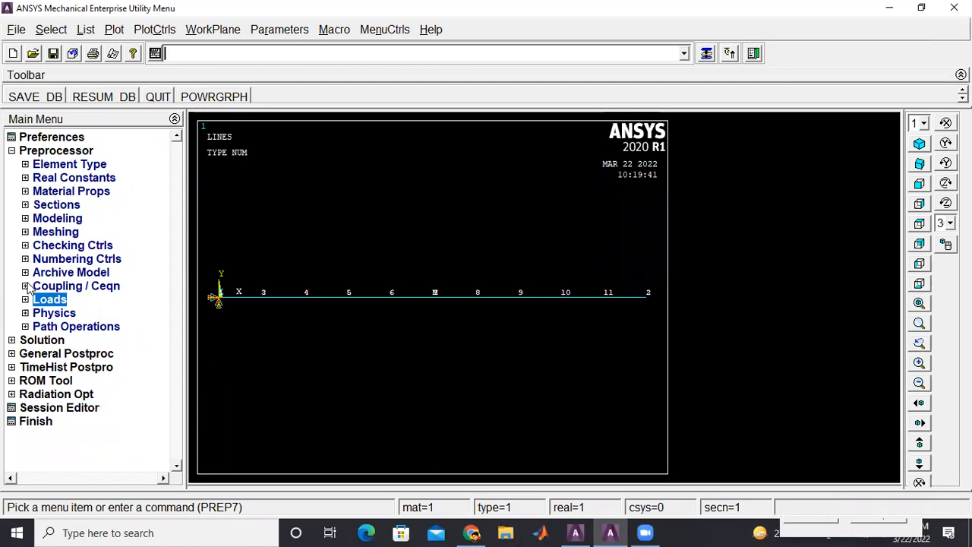
{"action": "left_click", "coordinate": [12, 341]}
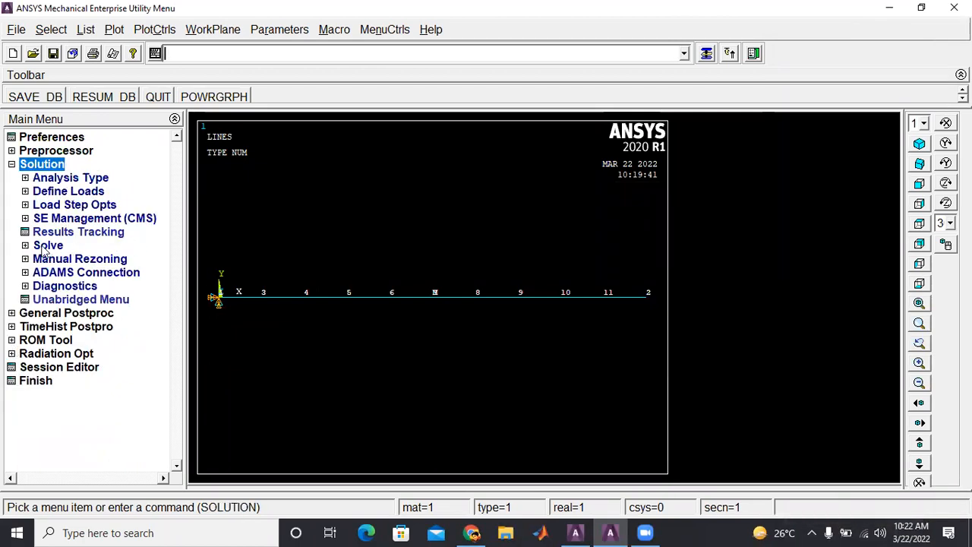
{"action": "left_click", "coordinate": [49, 245]}
{"action": "left_click", "coordinate": [102, 259]}
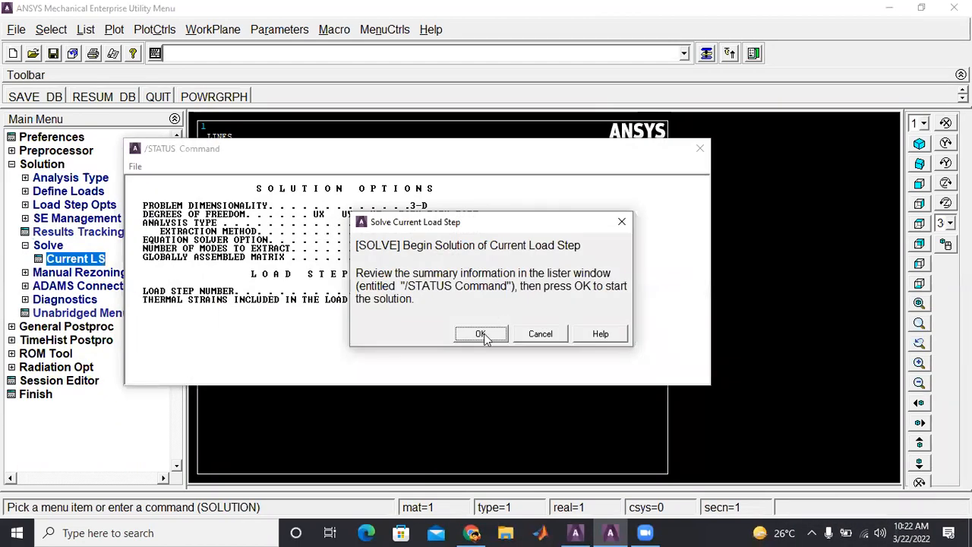
{"action": "left_click", "coordinate": [480, 334]}
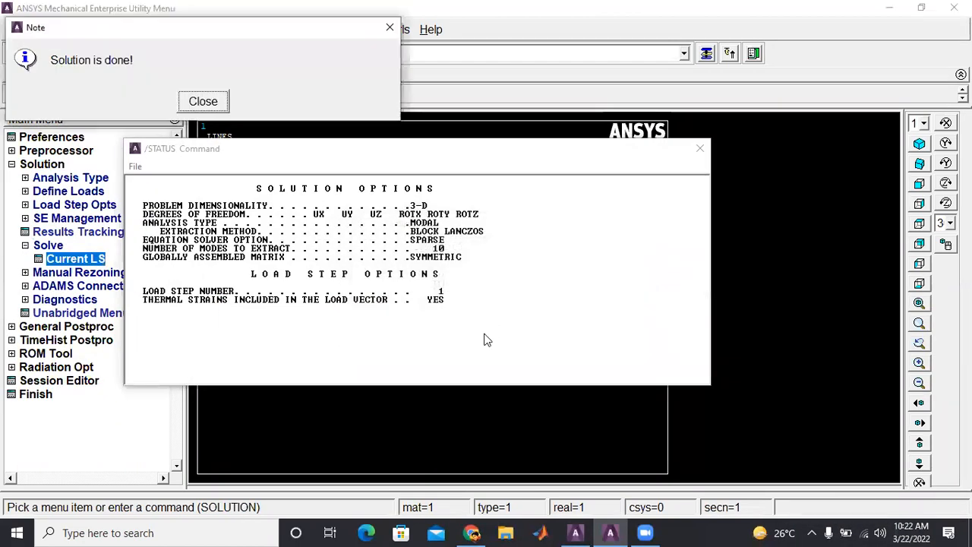
{"action": "left_click", "coordinate": [203, 101]}
{"action": "left_click", "coordinate": [697, 150]}
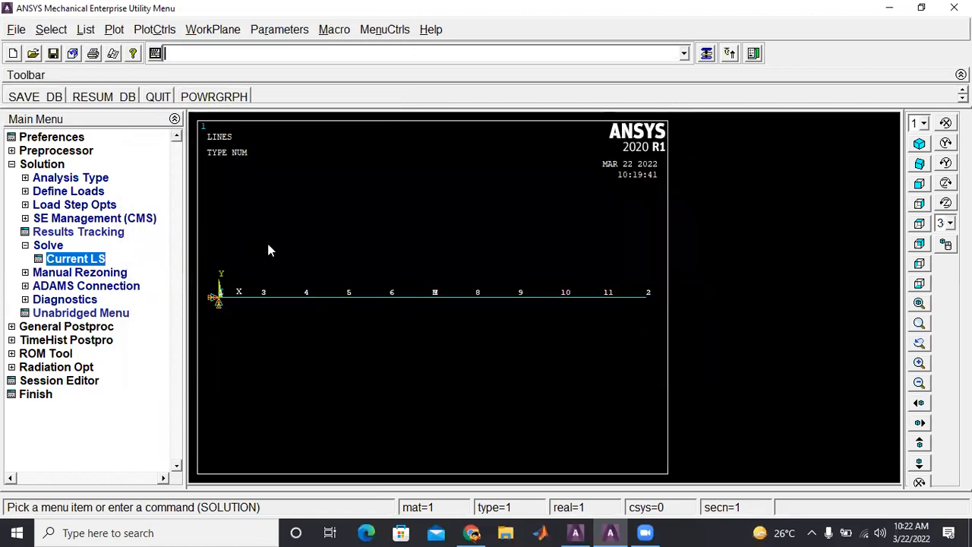
- List the available result sets in the general postprocessor to review the natural frequencies of the solved modes
{"action": "left_click", "coordinate": [26, 246]}
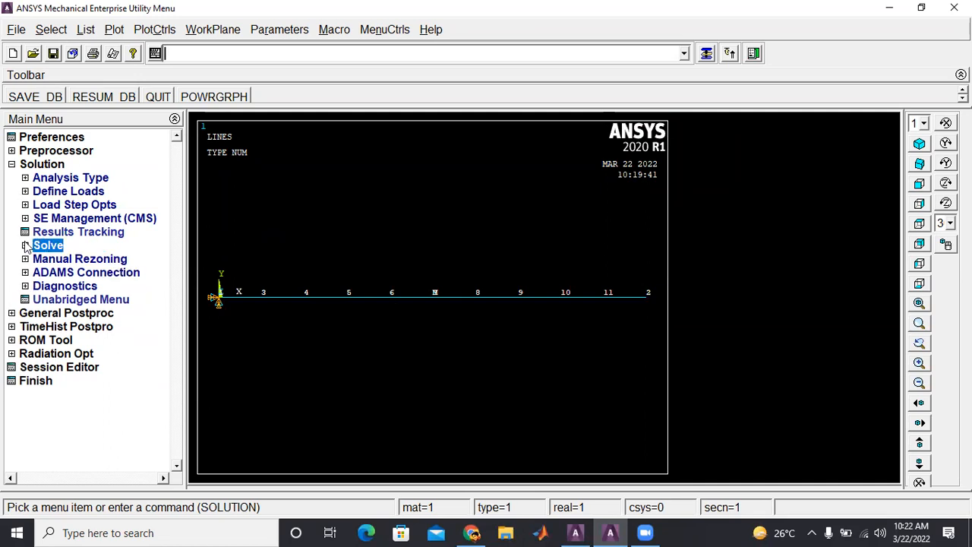
{"action": "left_click", "coordinate": [12, 165]}
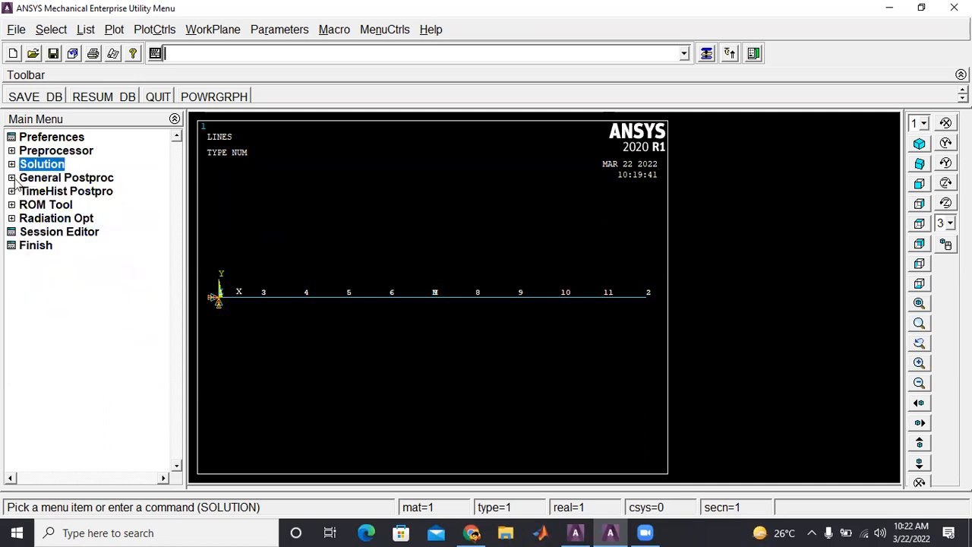
{"action": "left_click", "coordinate": [13, 178]}
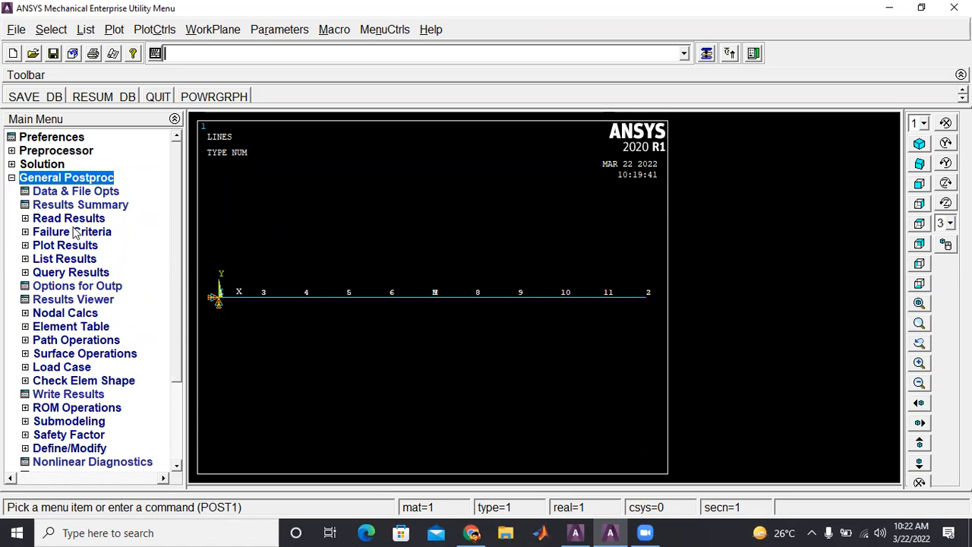
{"action": "left_click", "coordinate": [65, 220]}
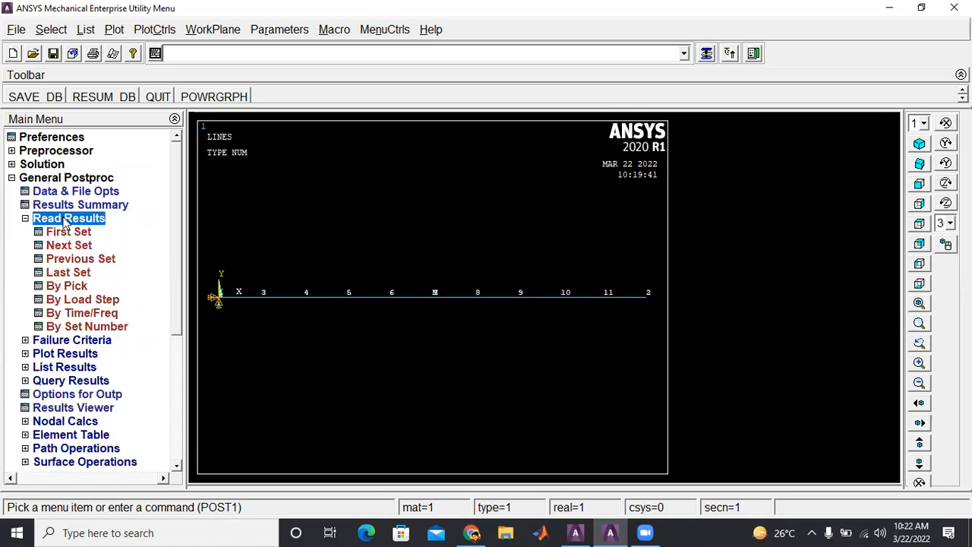
{"action": "left_click", "coordinate": [68, 286]}
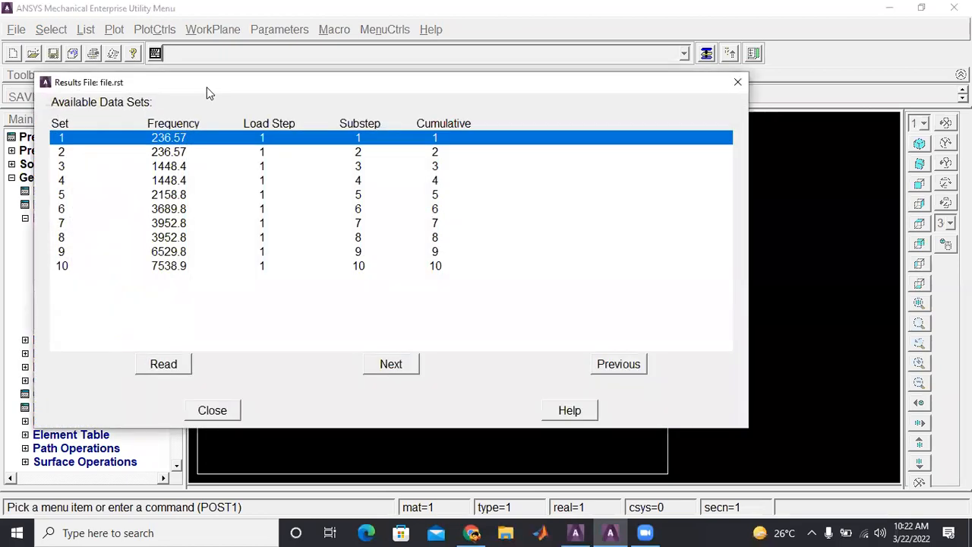
{"action": "left_click_drag", "start_coordinate": [209, 92], "coordinate": [343, 108]}
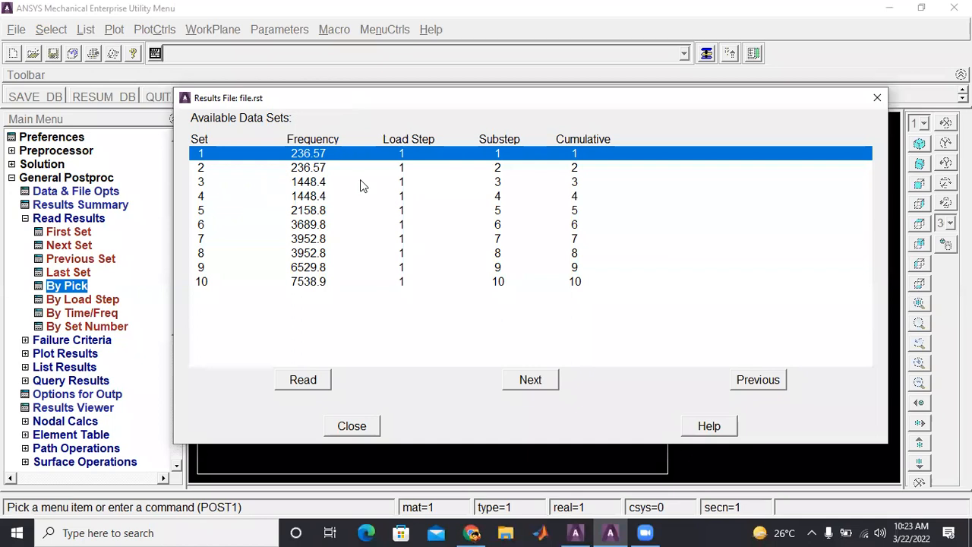
- Read result set 3 from the results file and close the list of data sets
{"action": "left_click", "coordinate": [310, 187]}
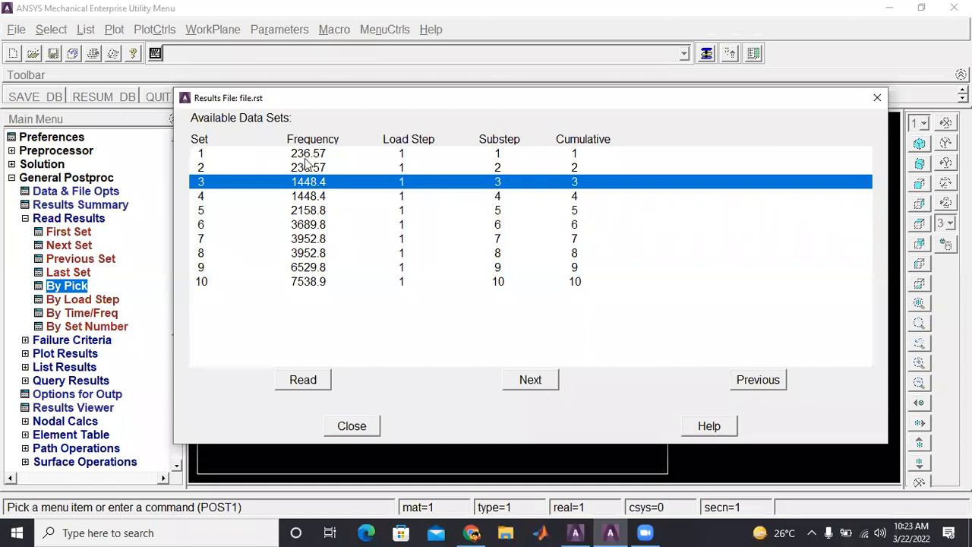
{"action": "left_click", "coordinate": [305, 154]}
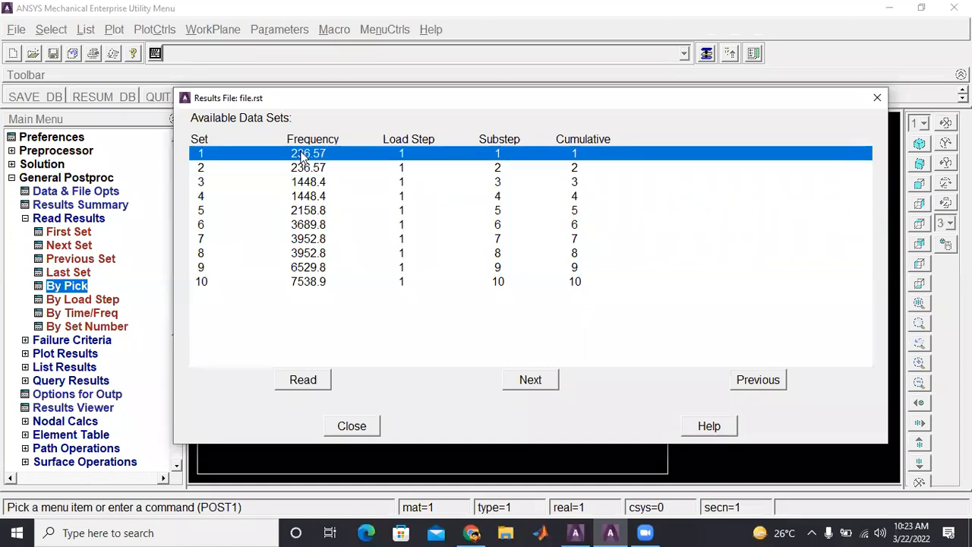
{"action": "left_click", "coordinate": [304, 183]}
{"action": "left_click", "coordinate": [300, 381]}
{"action": "left_click", "coordinate": [352, 426]}
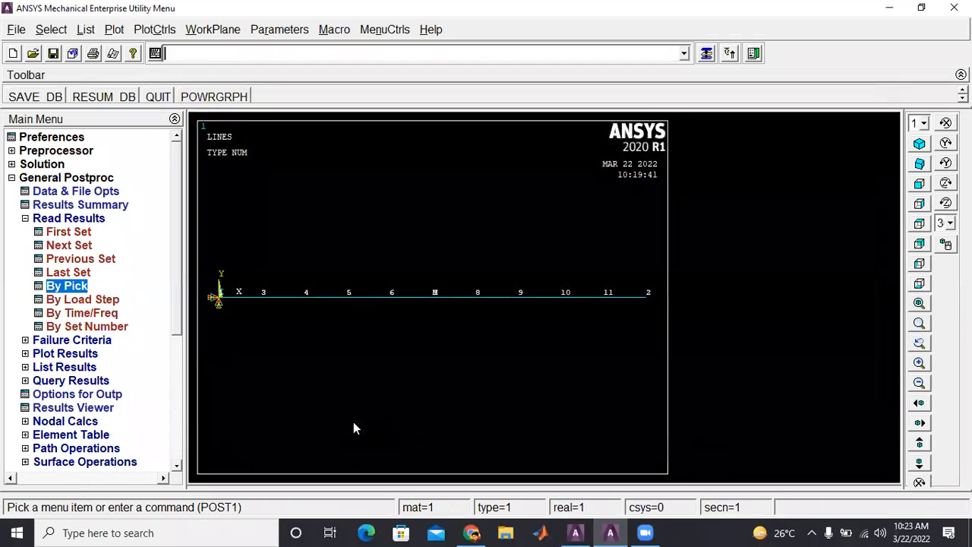
- Plot the nodal solution contour of the displacement vector sum for mode 3, showing the deformed shape only
{"action": "left_click", "coordinate": [34, 221]}
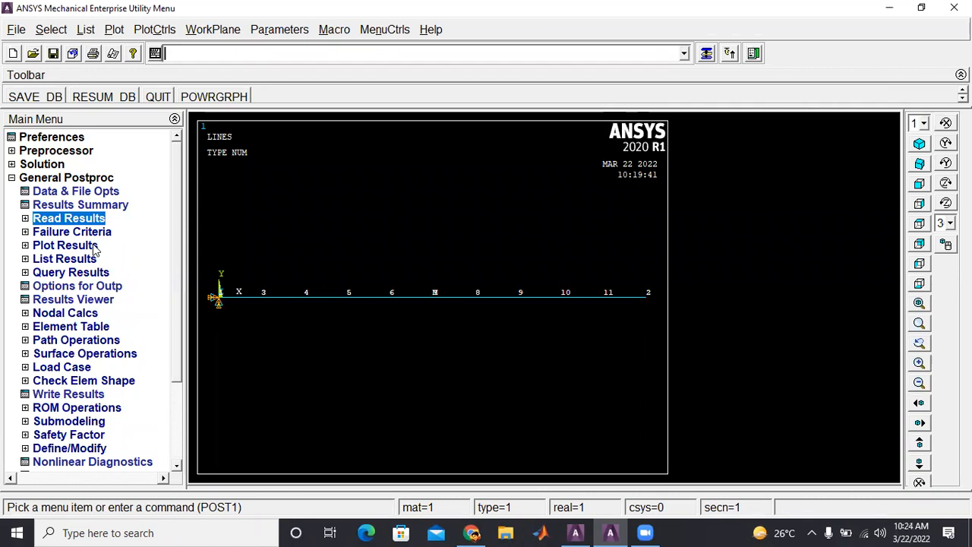
{"action": "left_click", "coordinate": [36, 220]}
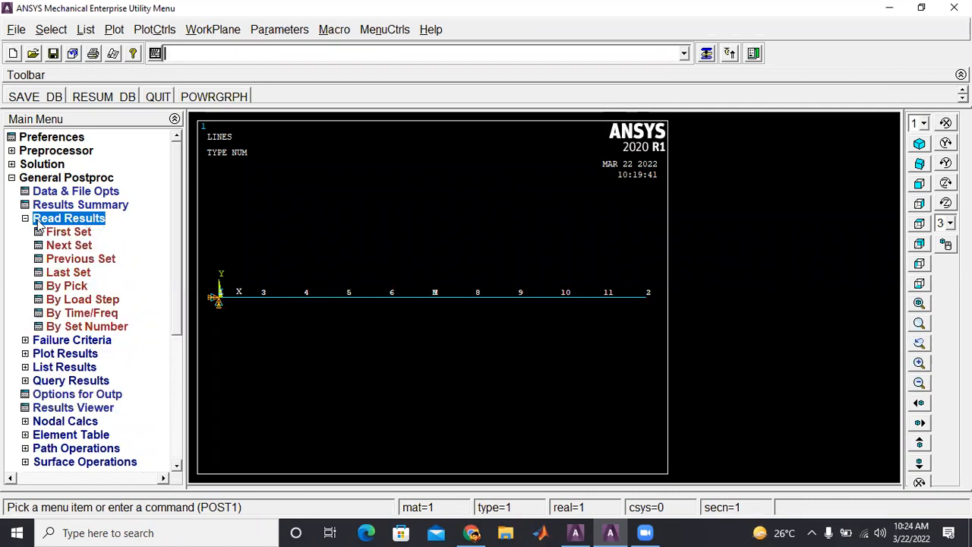
{"action": "left_click", "coordinate": [25, 220]}
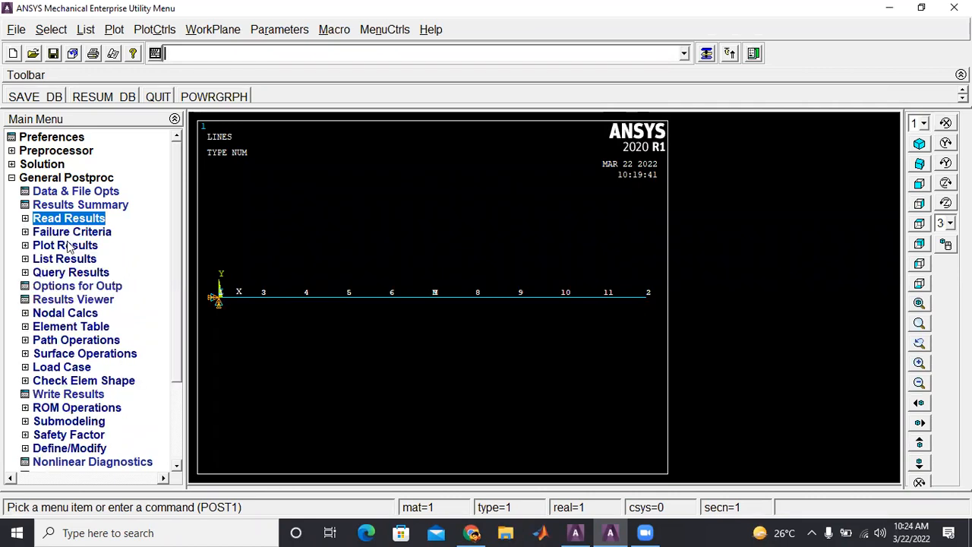
{"action": "left_click", "coordinate": [67, 244]}
{"action": "left_click", "coordinate": [92, 274]}
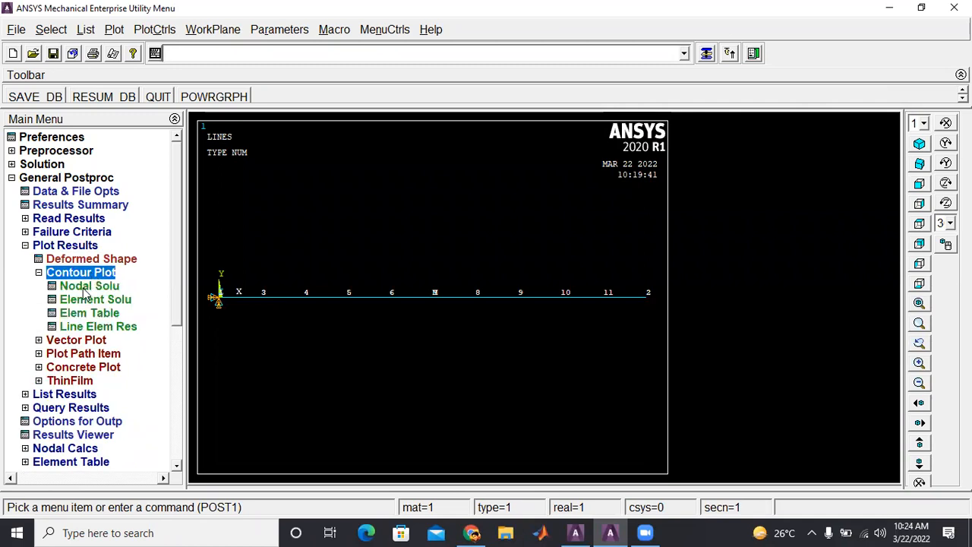
{"action": "right_click", "coordinate": [86, 296]}
{"action": "double_click", "coordinate": [61, 287]}
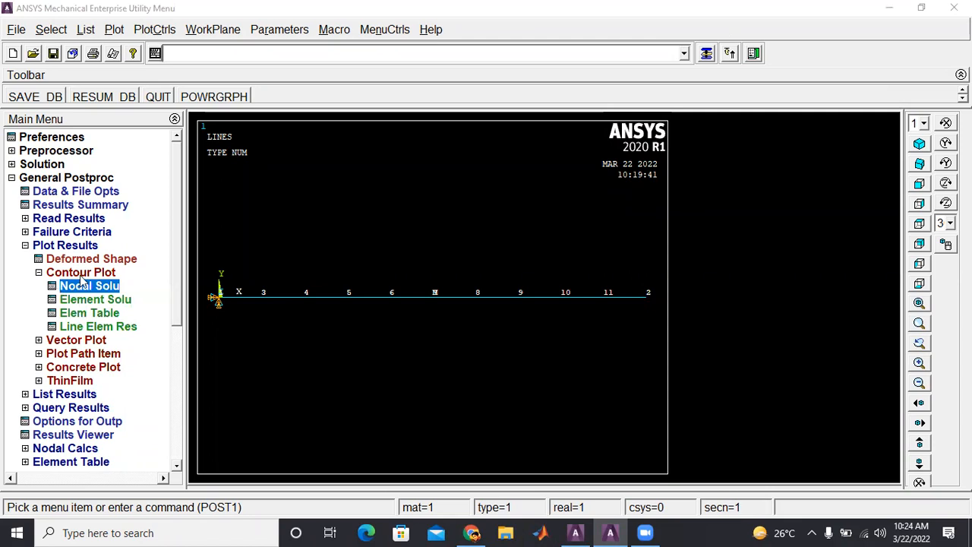
{"action": "double_click", "coordinate": [372, 109]}
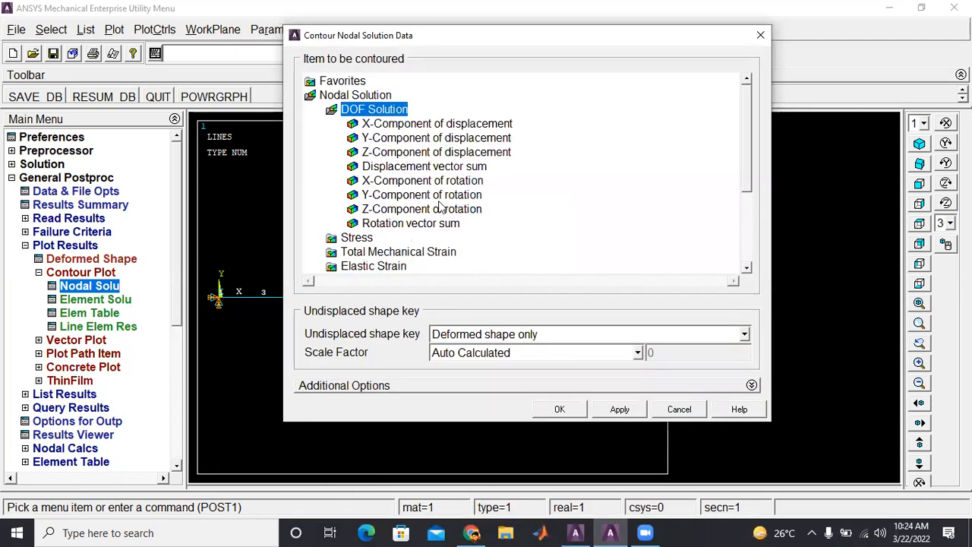
{"action": "left_click", "coordinate": [389, 180]}
{"action": "left_click", "coordinate": [387, 167]}
{"action": "left_click", "coordinate": [570, 412]}
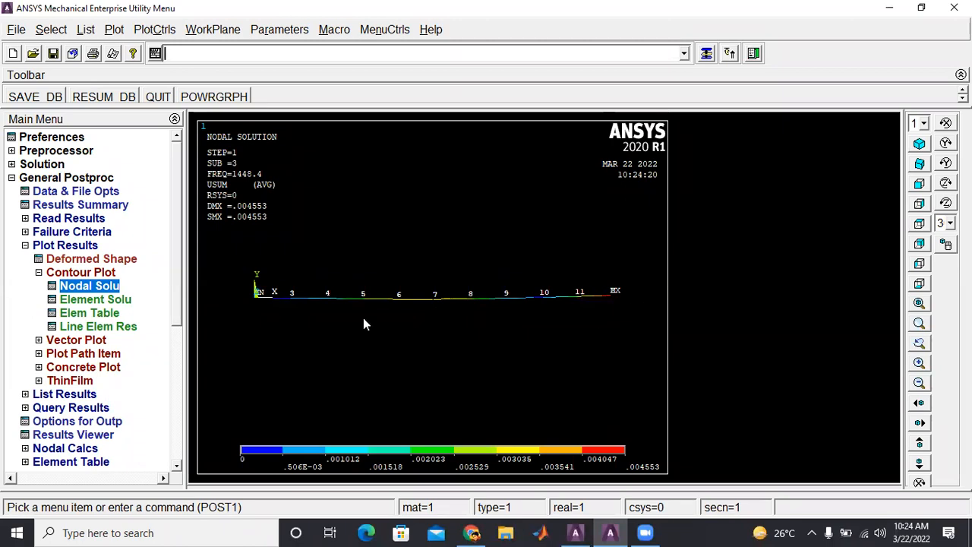
- Read result set 10 from the results file by picking it, and close the list of data sets
{"action": "left_click", "coordinate": [33, 220]}
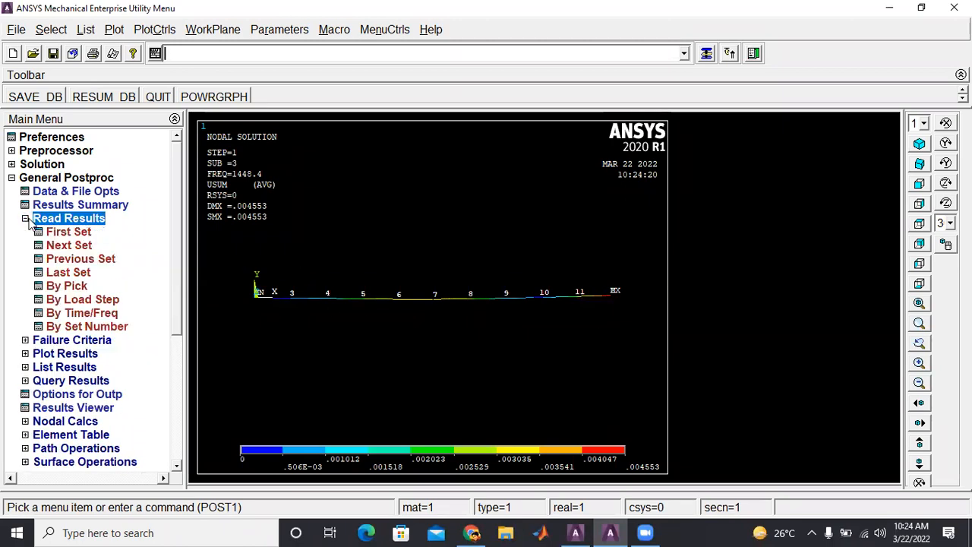
{"action": "left_click", "coordinate": [69, 286]}
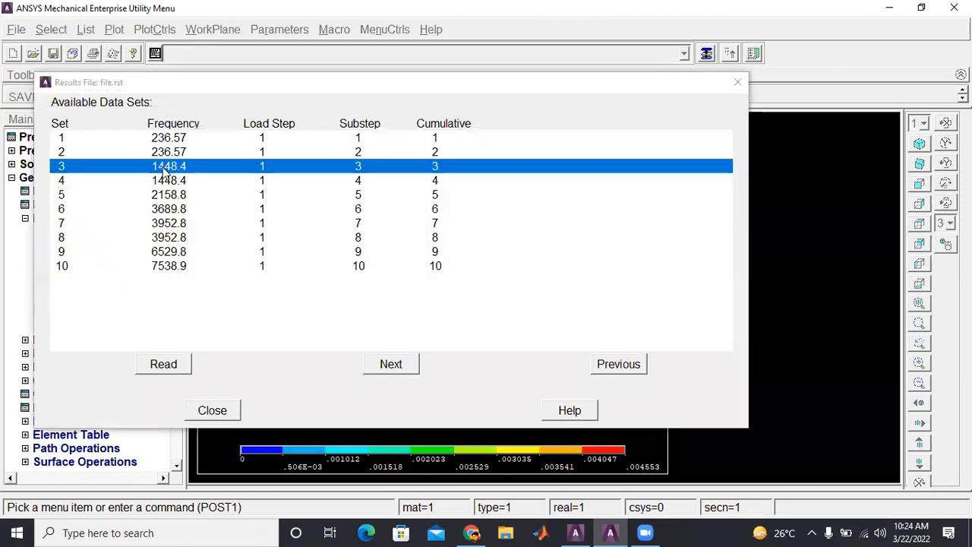
{"action": "left_click", "coordinate": [171, 269]}
{"action": "left_click", "coordinate": [171, 367]}
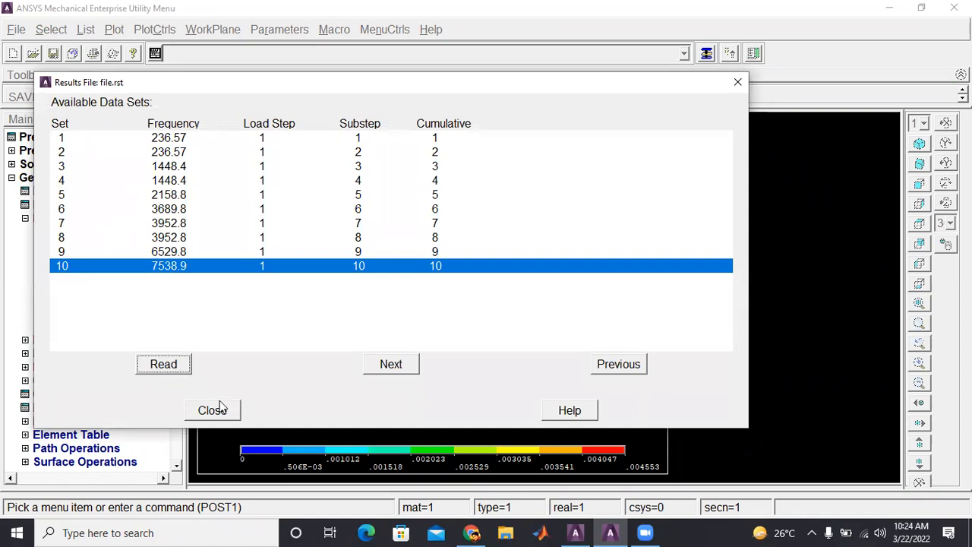
{"action": "left_click", "coordinate": [218, 408]}
- Plot the displacement vector sum contour for mode 10 with the deformed shape only
{"action": "left_click", "coordinate": [67, 354]}
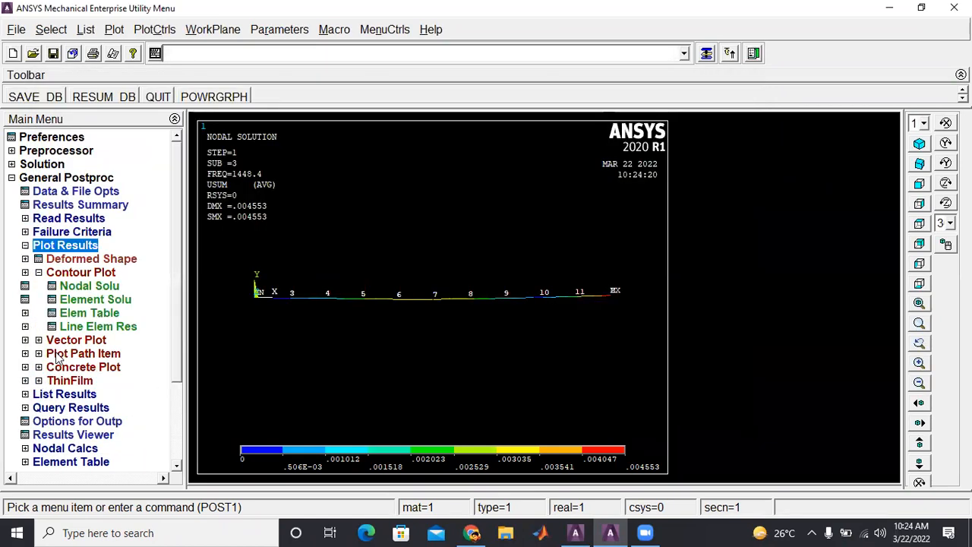
{"action": "left_click", "coordinate": [89, 286]}
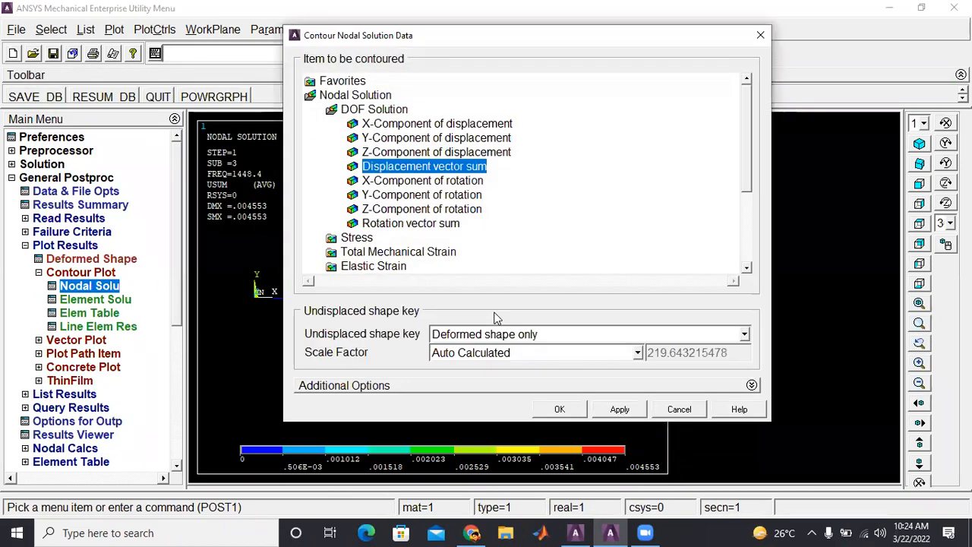
{"action": "left_click", "coordinate": [565, 402]}
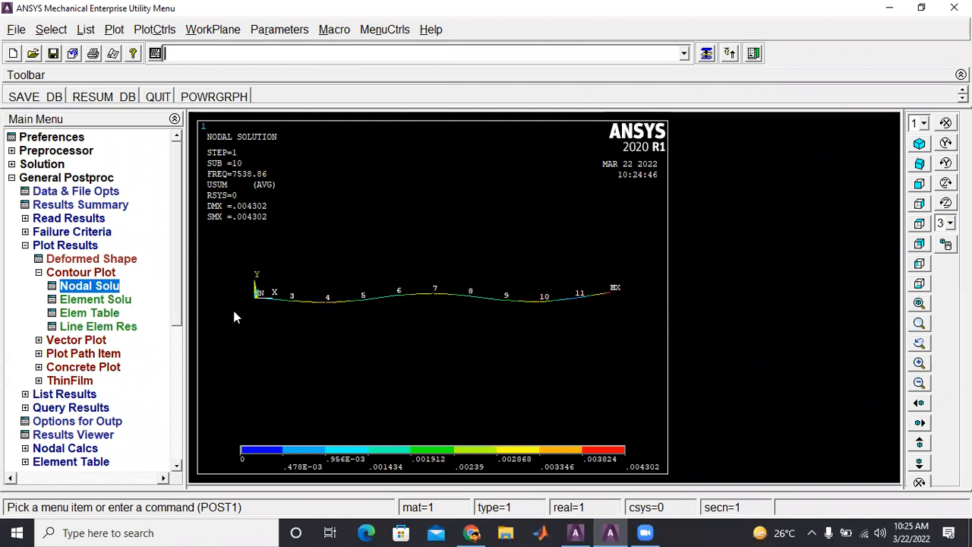
{"action": "scroll", "coordinate": [65, 296], "scroll_direction": "down", "scroll_amount": 2}
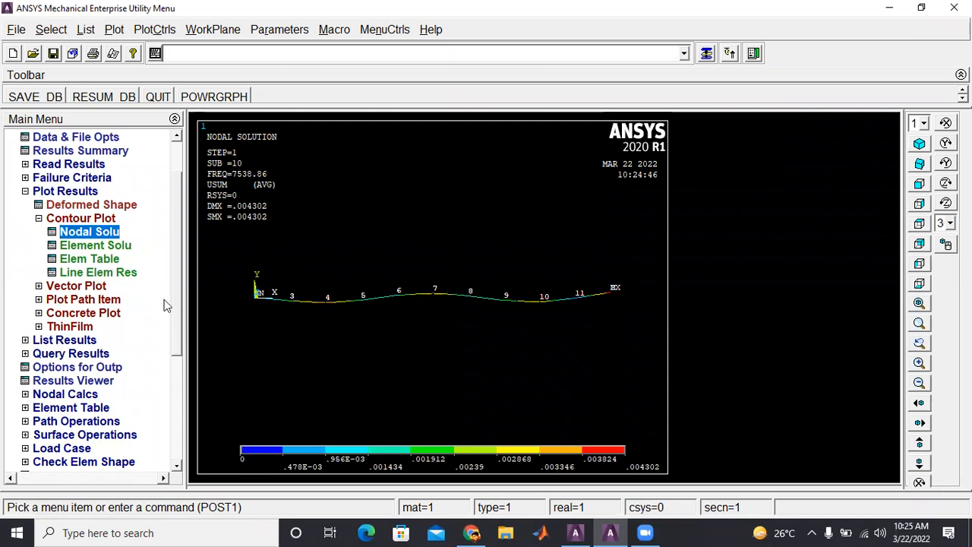
{"action": "left_click", "coordinate": [64, 339]}
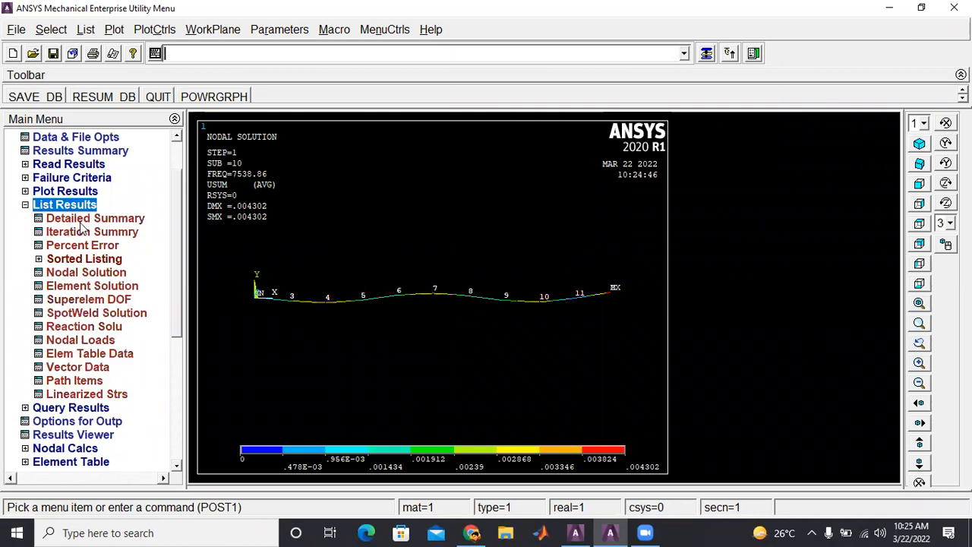
{"action": "left_click", "coordinate": [67, 192]}
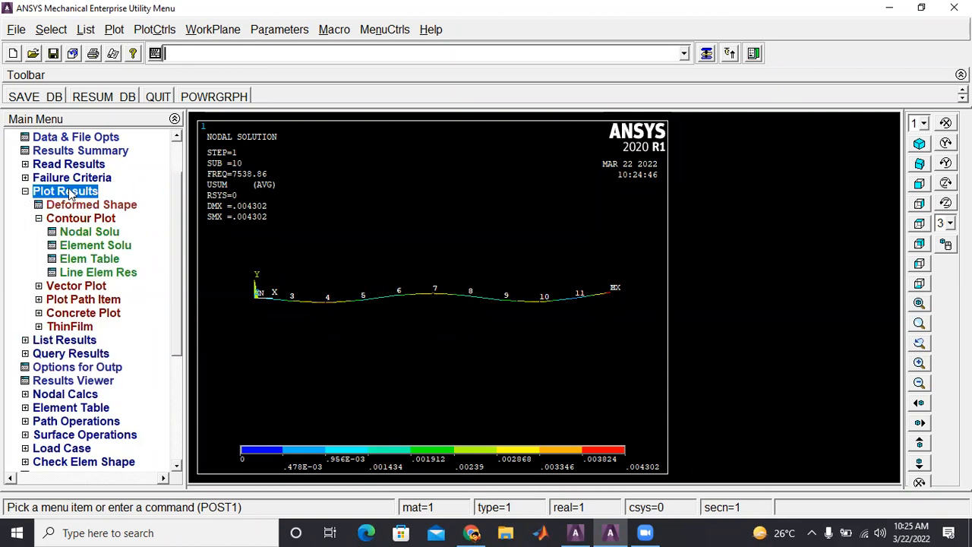
{"action": "left_click", "coordinate": [24, 340]}
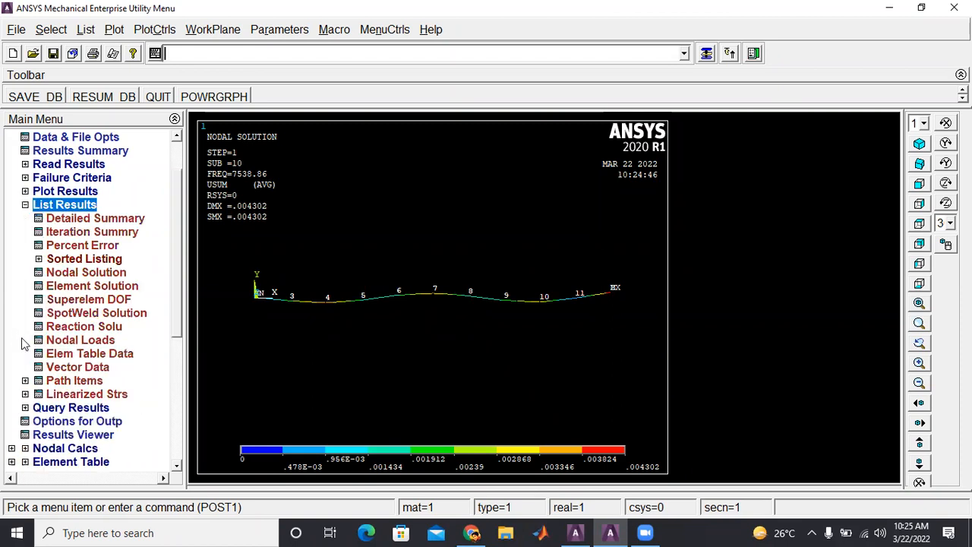
{"action": "left_click", "coordinate": [71, 342]}
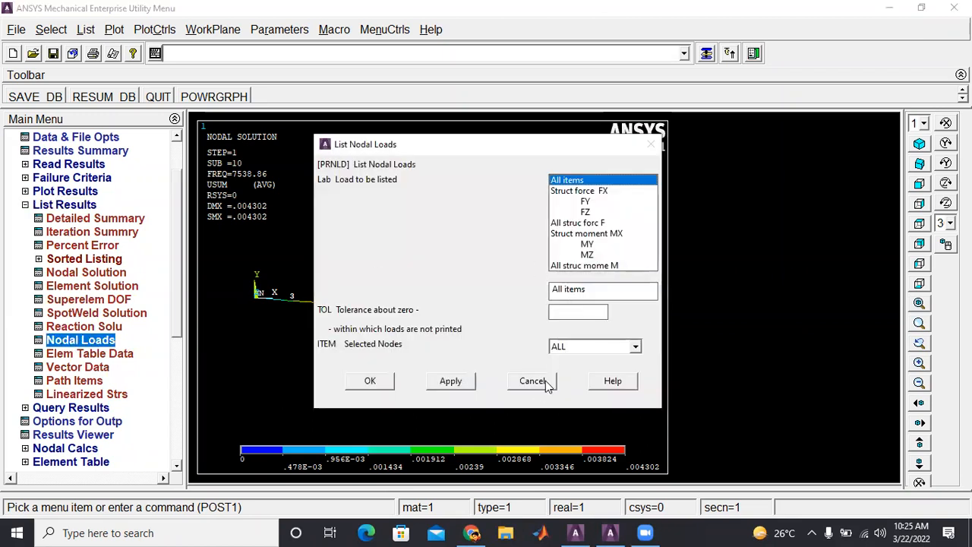
{"action": "left_click", "coordinate": [533, 384]}
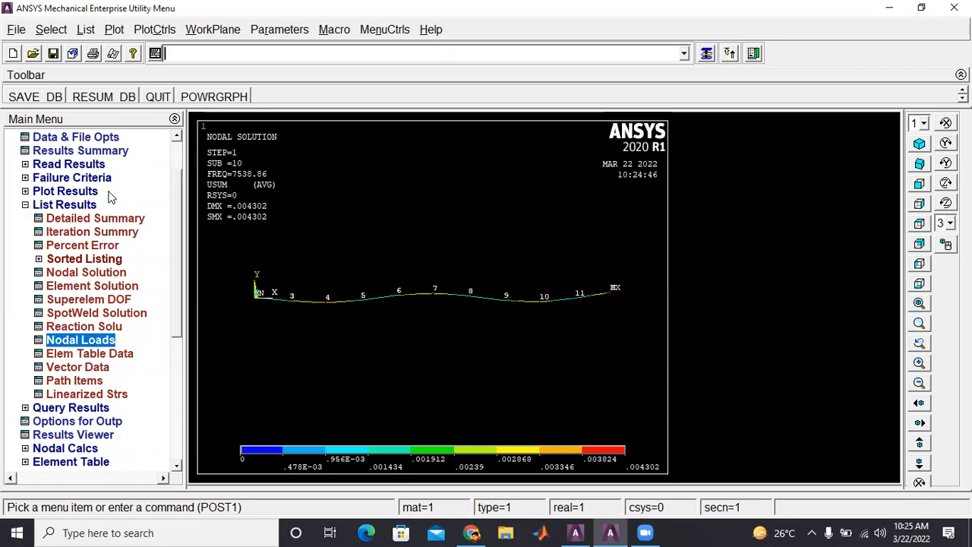
- List the nodal DOF solution for the displacement vector sum of mode 10
{"action": "left_click", "coordinate": [55, 273]}
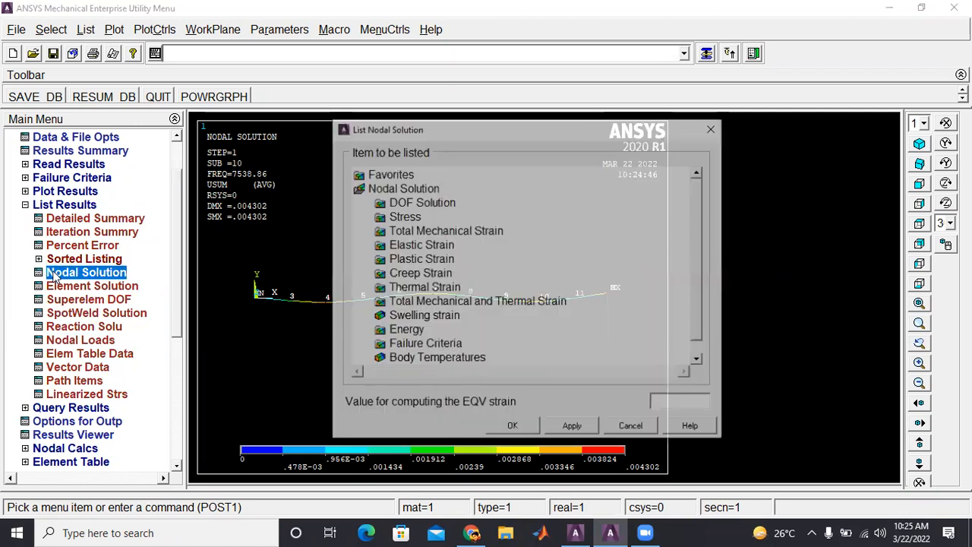
{"action": "double_click", "coordinate": [421, 202]}
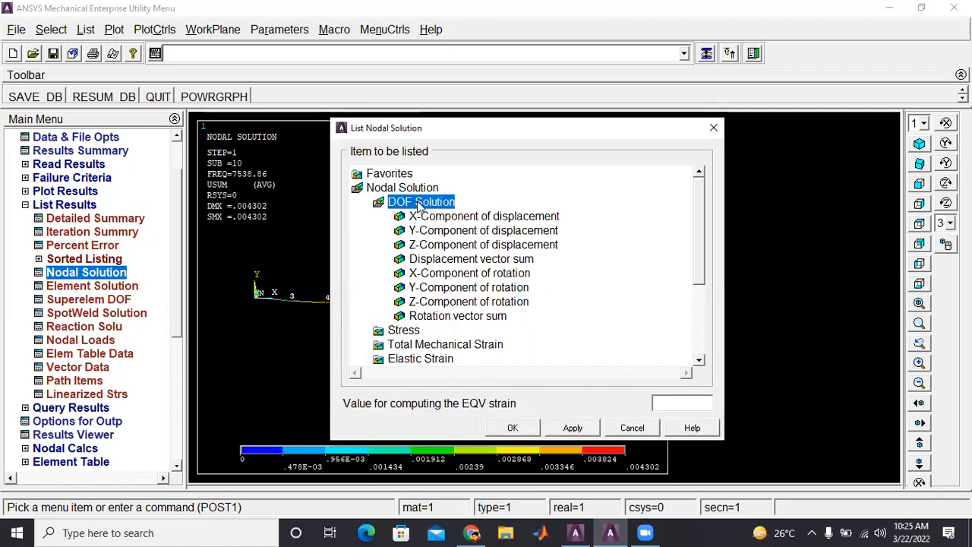
{"action": "left_click", "coordinate": [473, 261]}
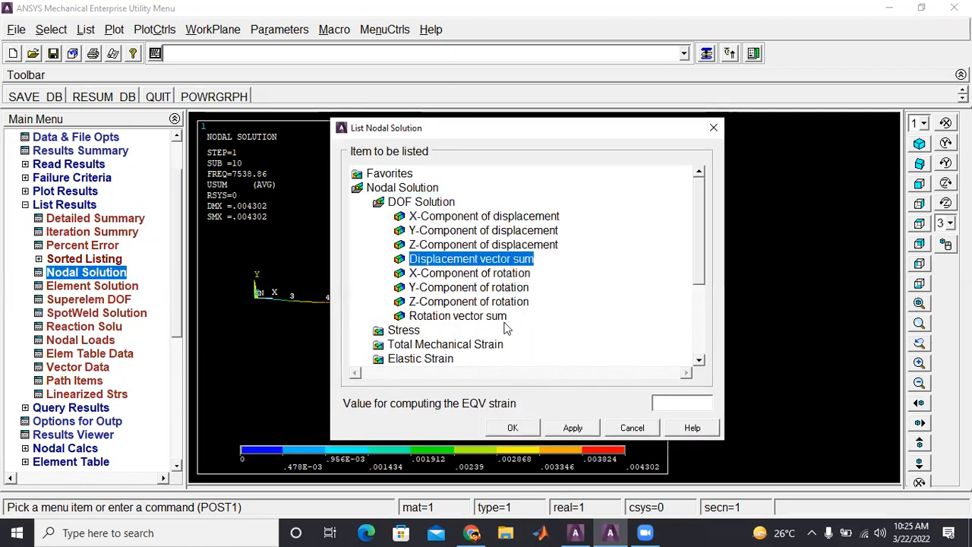
{"action": "left_click", "coordinate": [518, 429]}
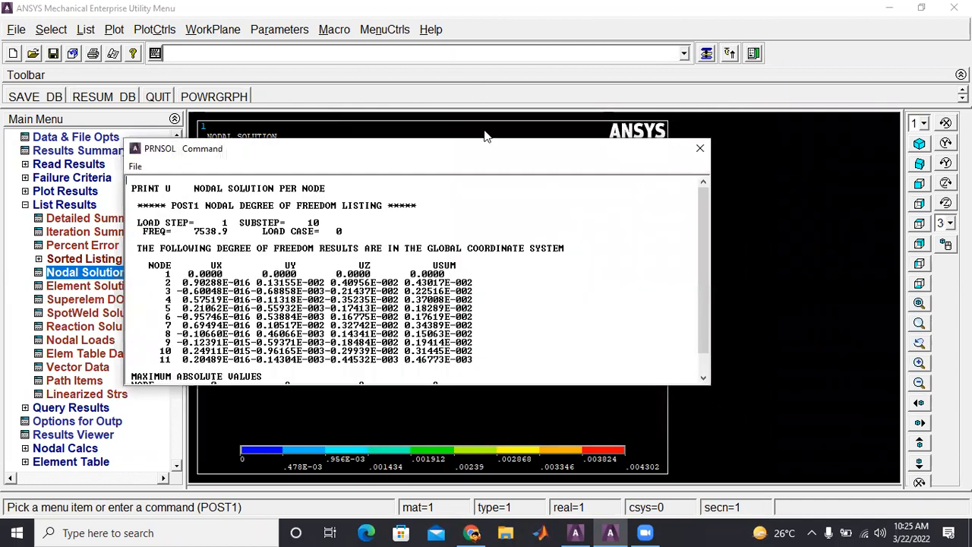
- Examine the nodal displacement listing, including the node 2 values and the maximum absolute values, and close the listing
{"action": "left_click_drag", "start_coordinate": [492, 149], "coordinate": [446, 48]}
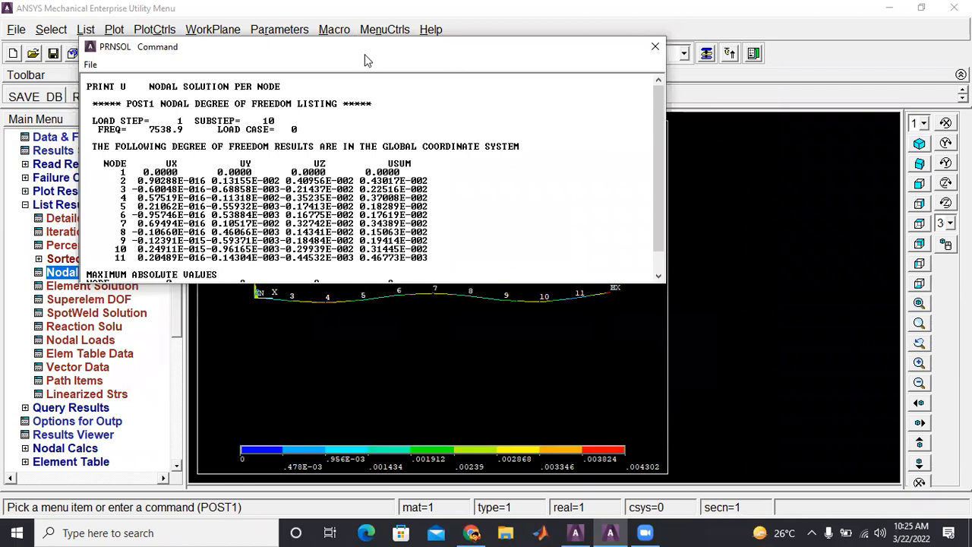
{"action": "left_click_drag", "start_coordinate": [361, 43], "coordinate": [357, 24]}
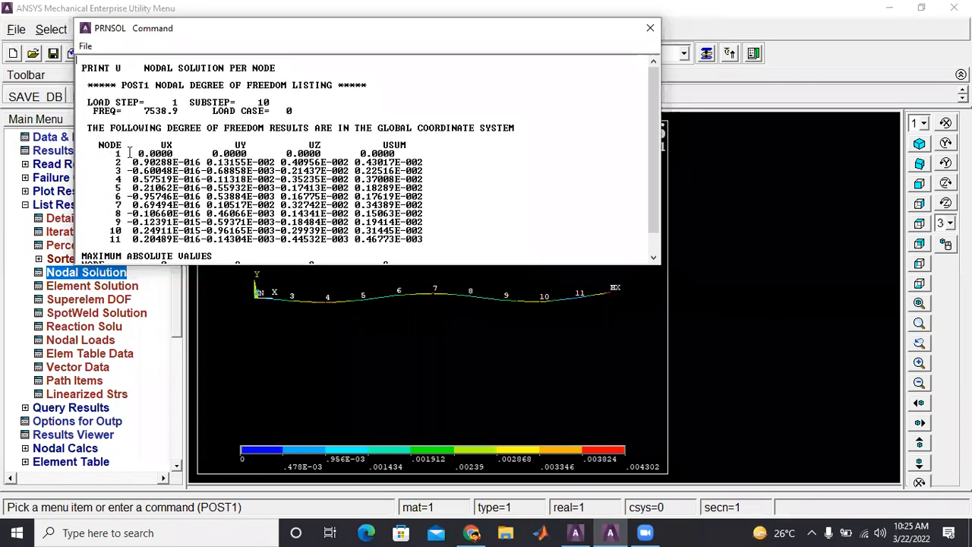
{"action": "left_click_drag", "start_coordinate": [112, 153], "coordinate": [334, 170]}
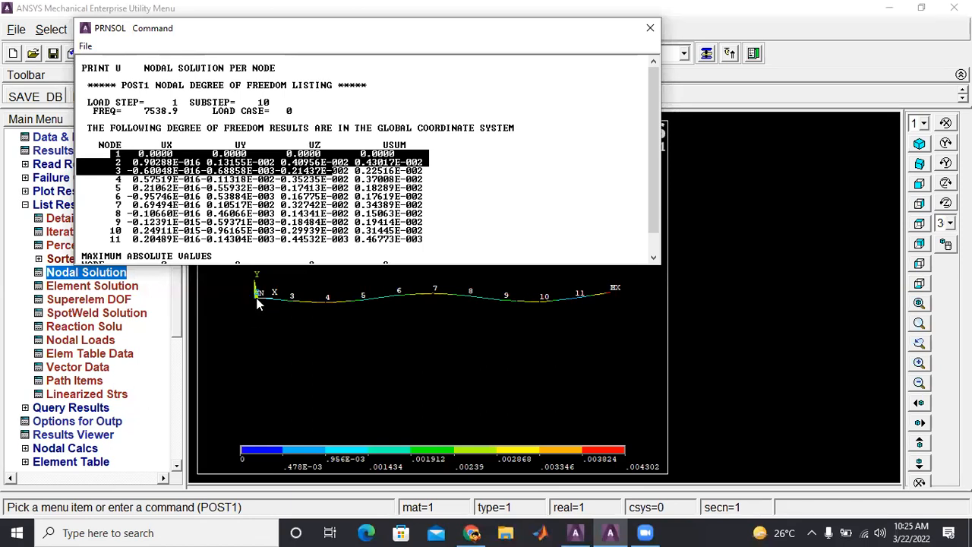
{"action": "left_click", "coordinate": [531, 153]}
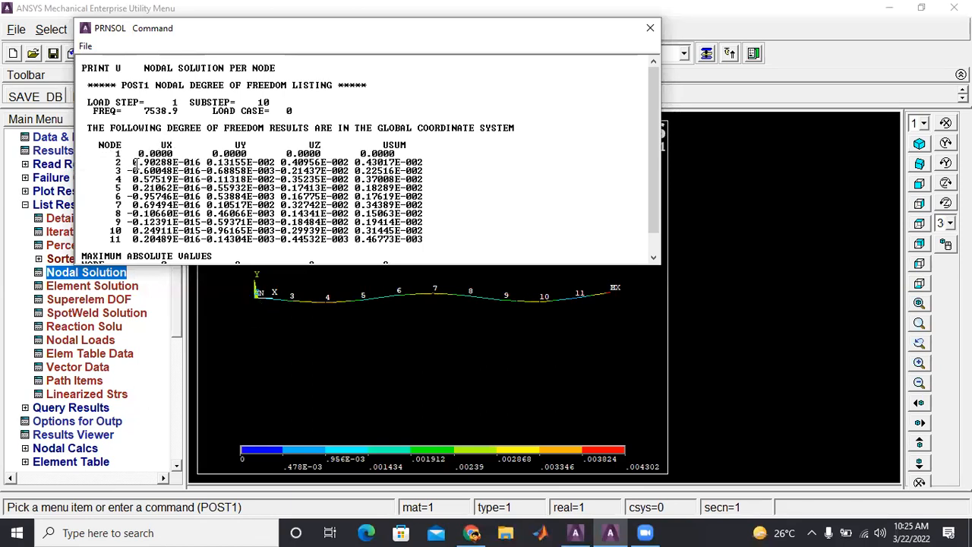
{"action": "left_click_drag", "start_coordinate": [135, 162], "coordinate": [430, 164]}
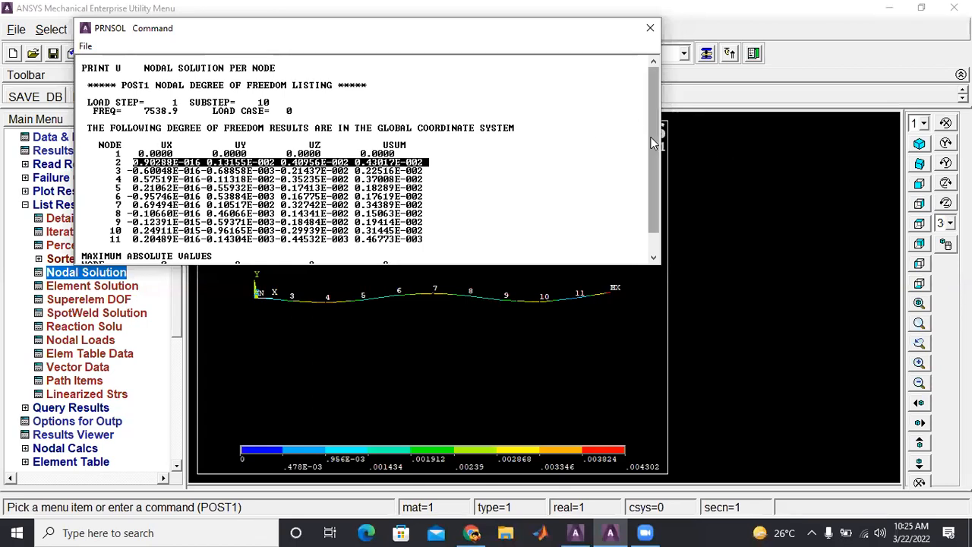
{"action": "scroll", "coordinate": [649, 175], "scroll_direction": "down", "scroll_amount": 1}
{"action": "left_click", "coordinate": [491, 151]}
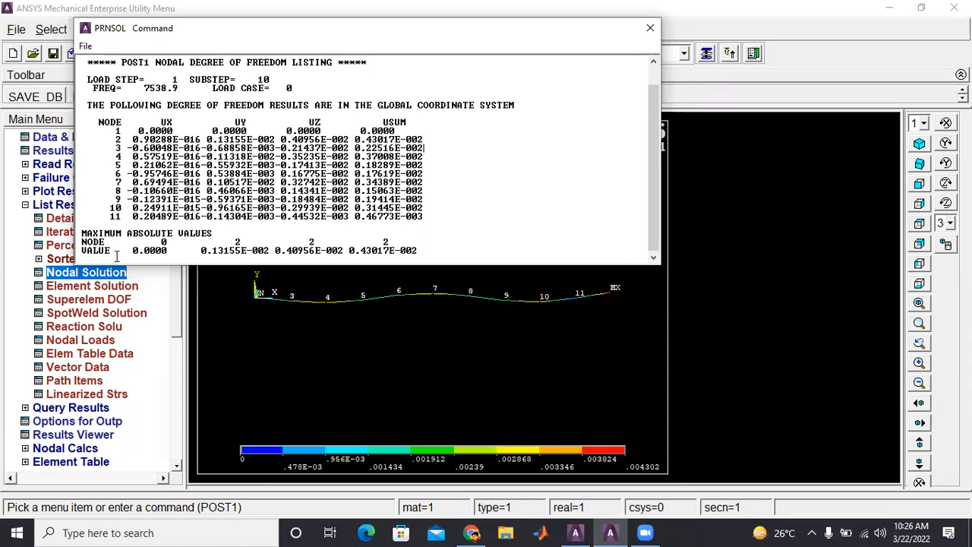
{"action": "left_click_drag", "start_coordinate": [119, 250], "coordinate": [259, 229]}
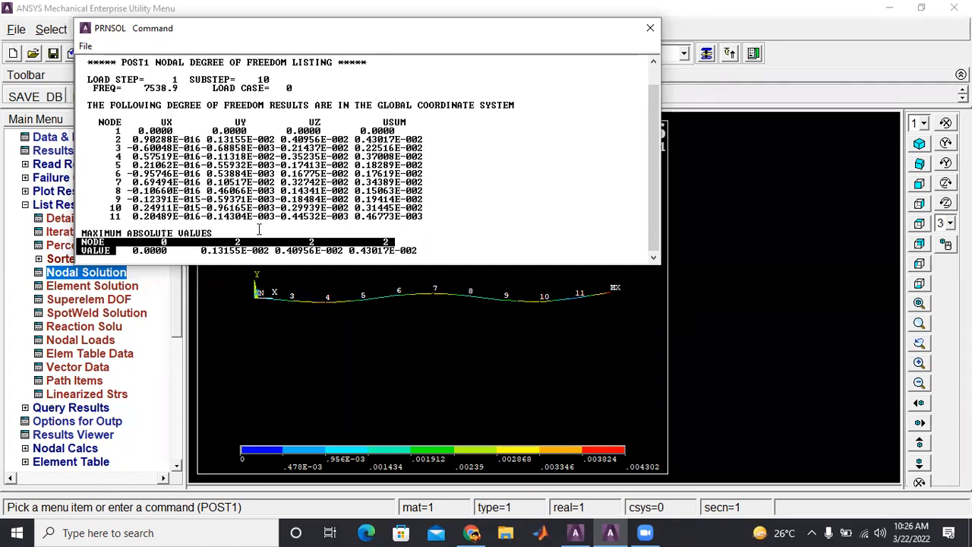
{"action": "left_click", "coordinate": [675, 269]}
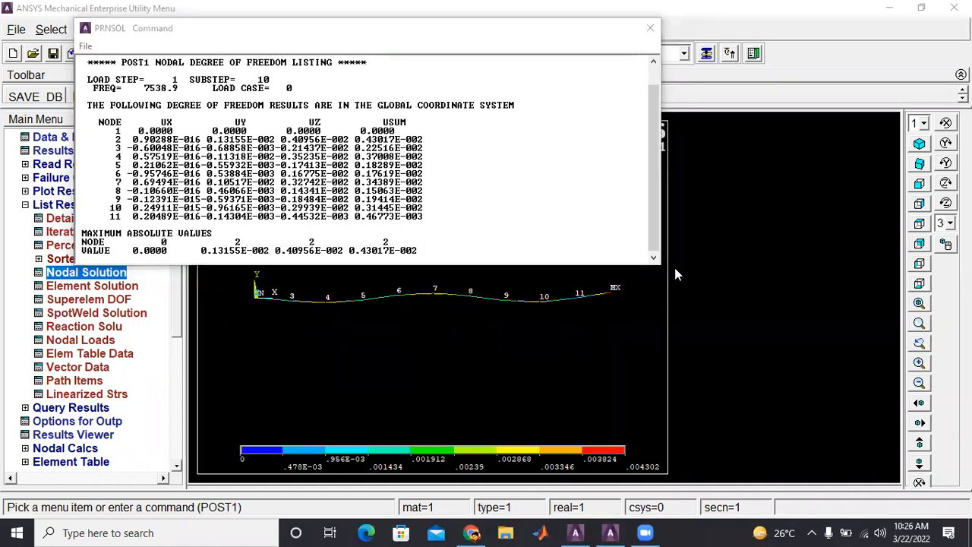
{"action": "left_click", "coordinate": [650, 140]}
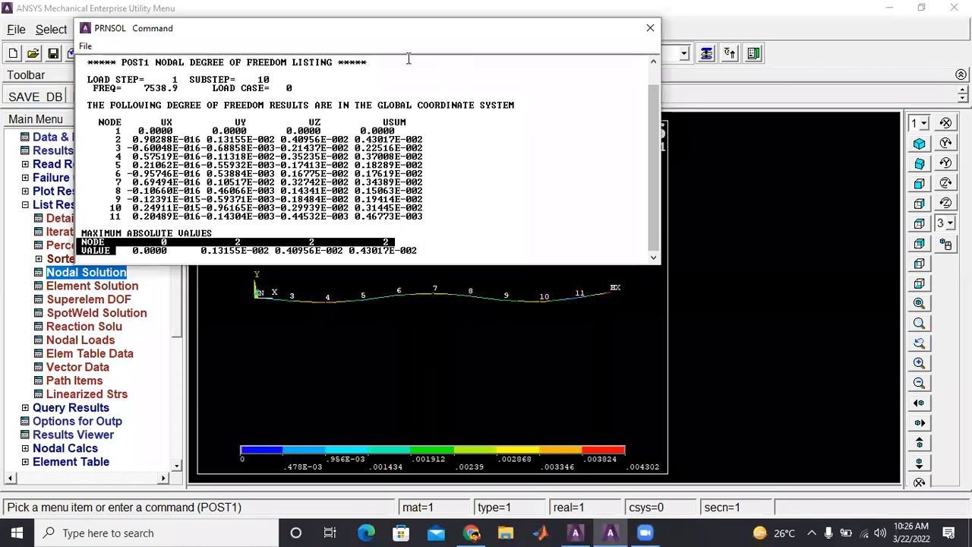
{"action": "left_click_drag", "start_coordinate": [378, 28], "coordinate": [389, 56]}
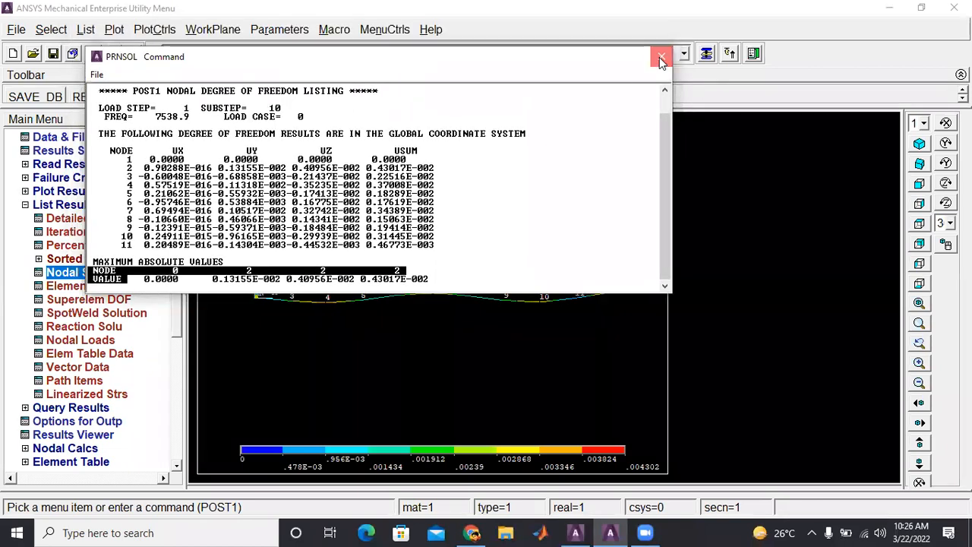
{"action": "left_click", "coordinate": [661, 58]}
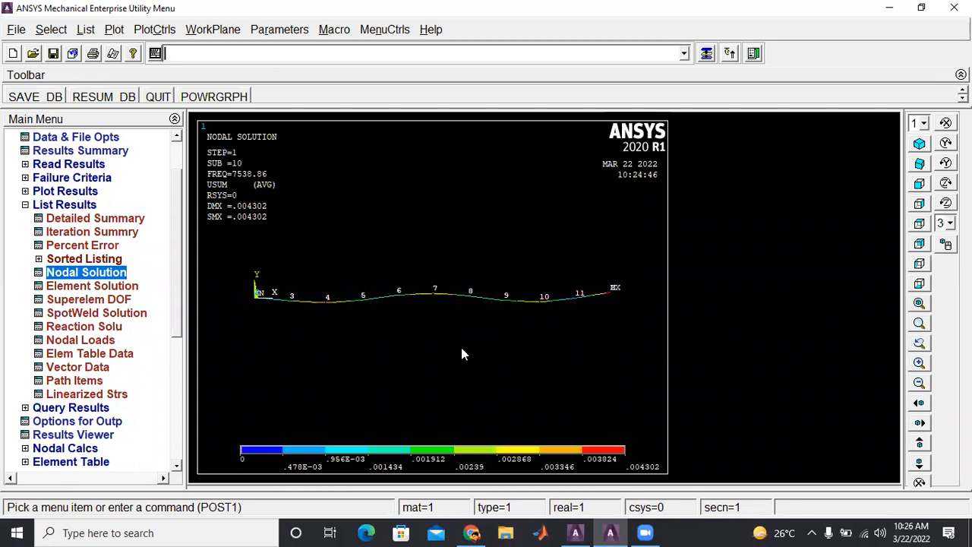
- Try to list the nodal stress intensity for mode 10, and close the resulting windows
{"action": "left_click", "coordinate": [113, 271]}
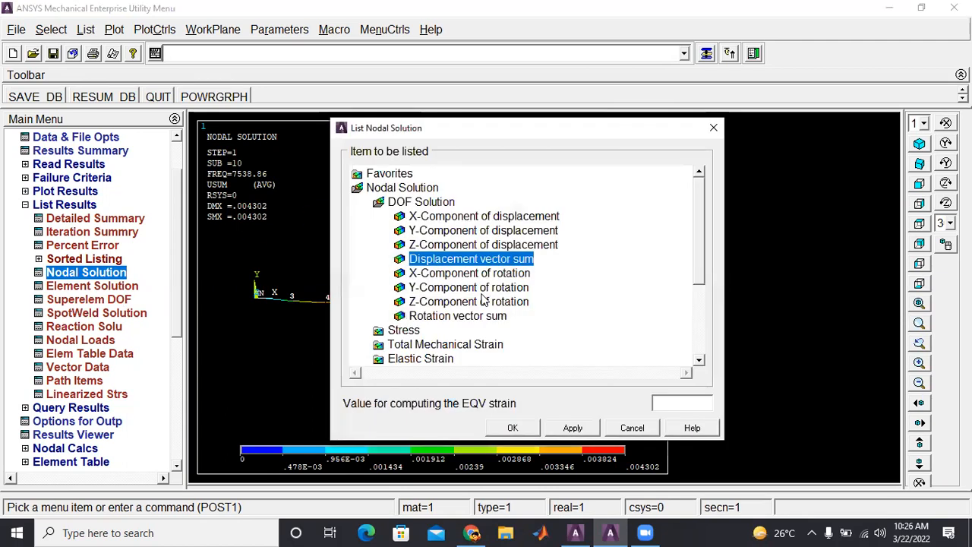
{"action": "left_click", "coordinate": [404, 330]}
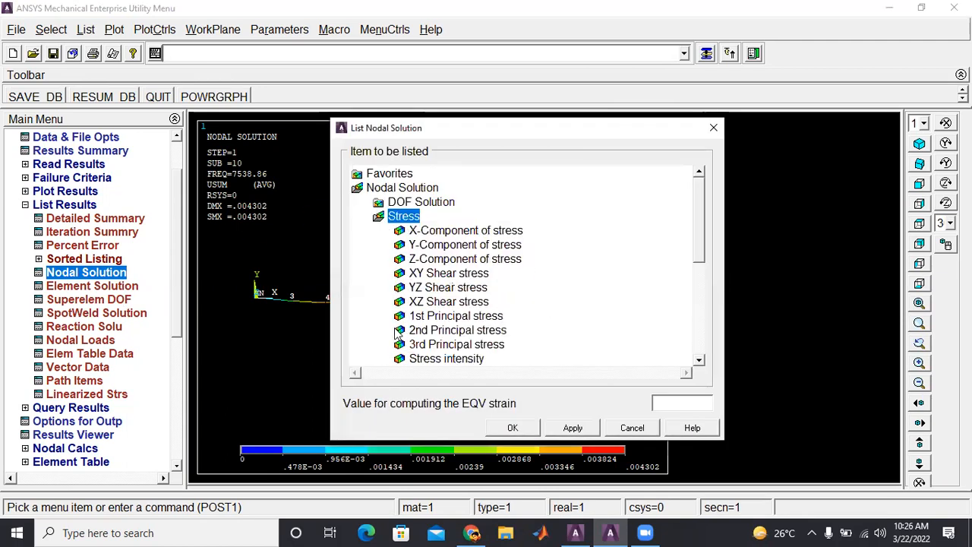
{"action": "left_click", "coordinate": [439, 359]}
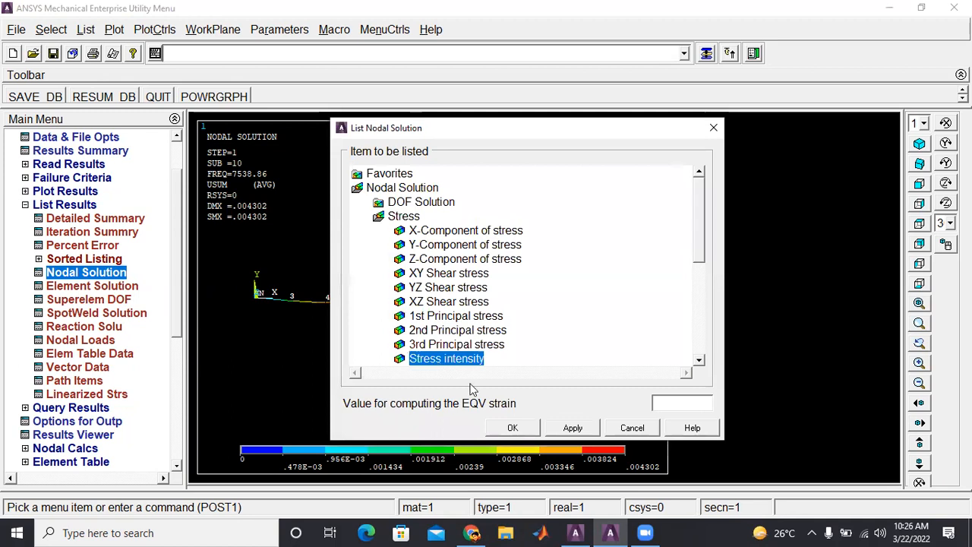
{"action": "left_click", "coordinate": [513, 427]}
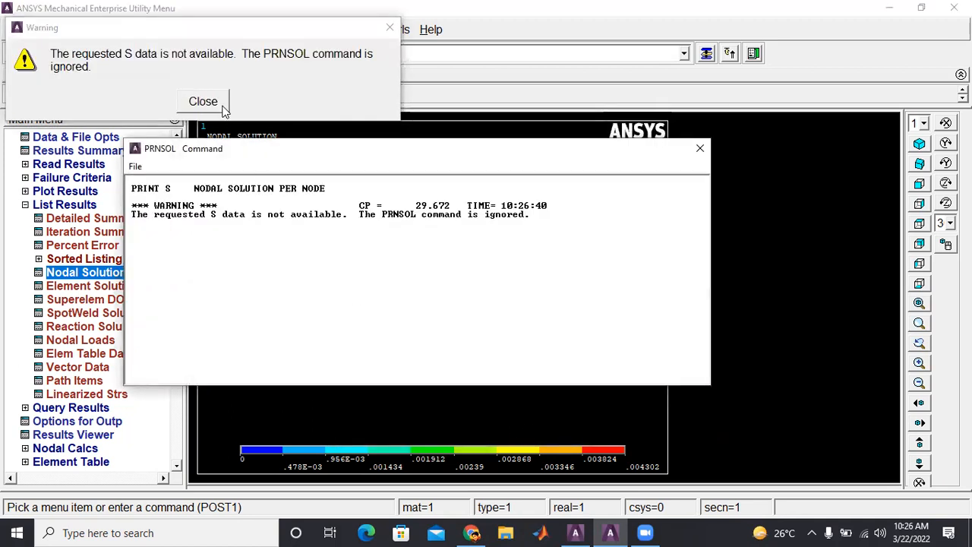
{"action": "left_click", "coordinate": [205, 104]}
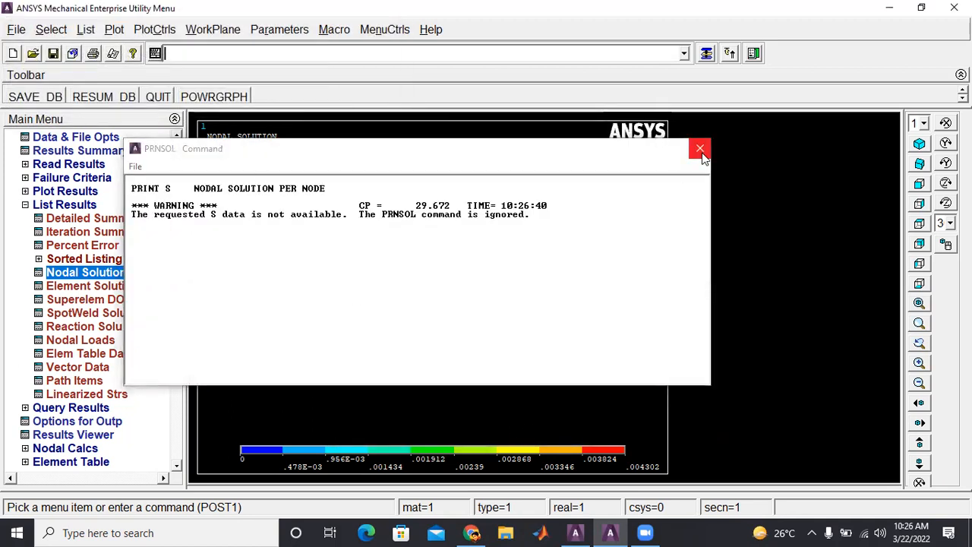
{"action": "left_click", "coordinate": [700, 148]}
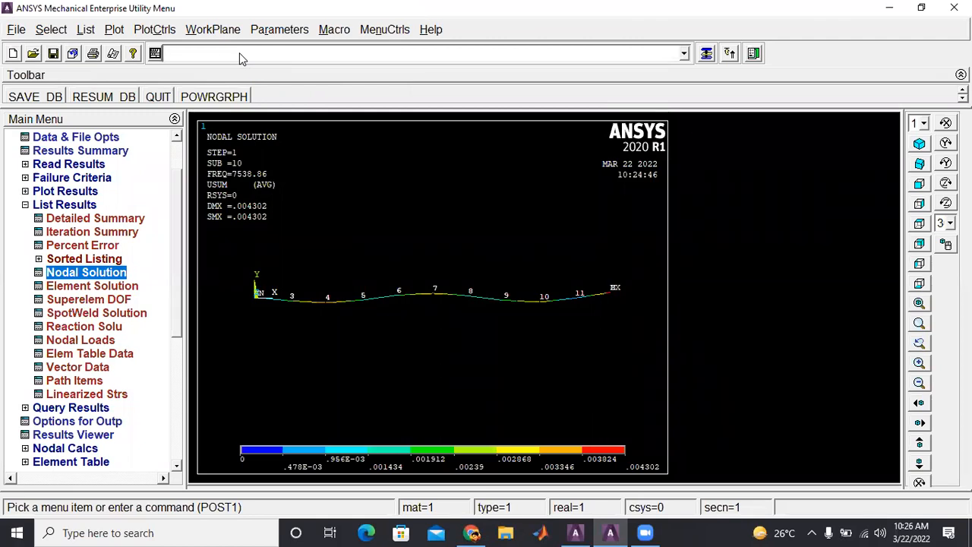
- Read the last result set with the command "set, last" and try listing the nodal stress intensity again
{"action": "type", "text": "set"}
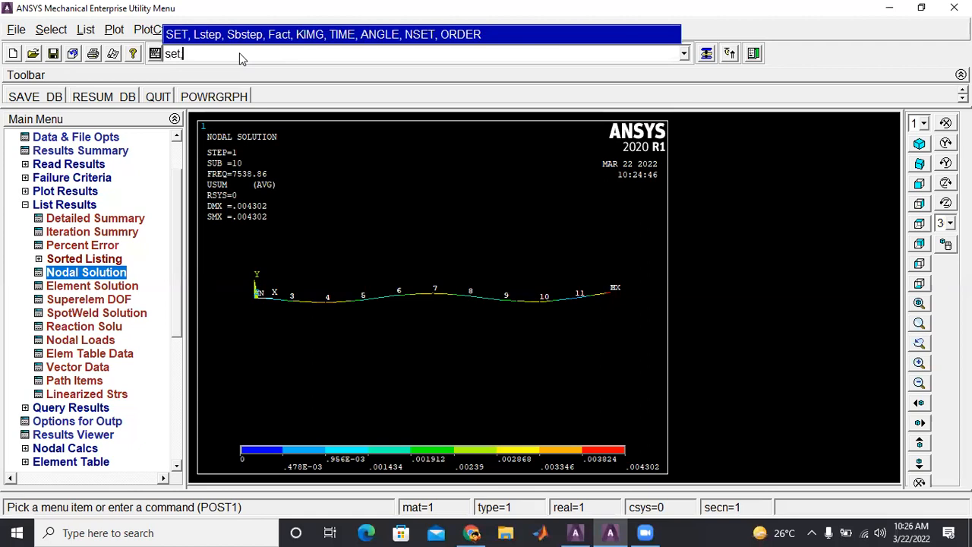
{"action": "type", "text": ", last"}
{"action": "key", "text": "Return"}
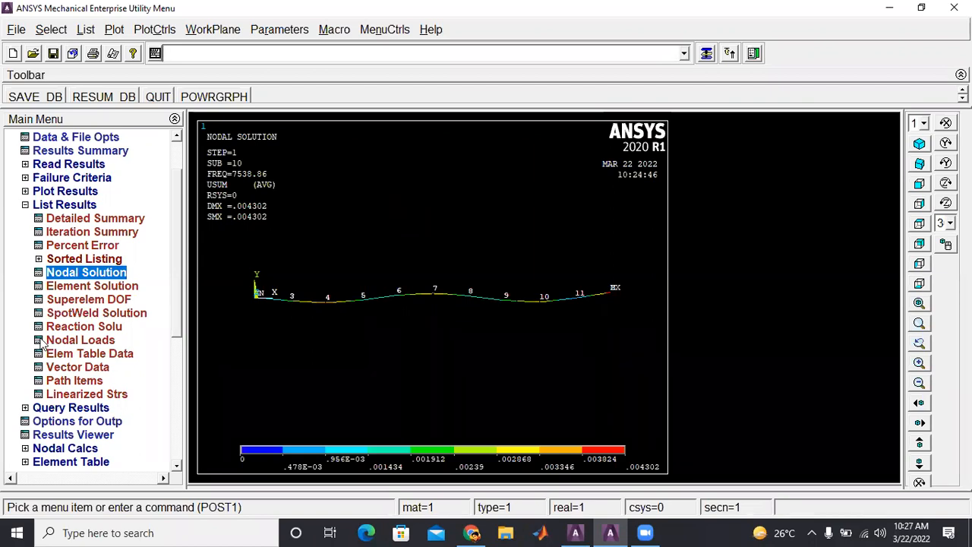
{"action": "left_click", "coordinate": [103, 272]}
{"action": "left_click", "coordinate": [513, 428]}
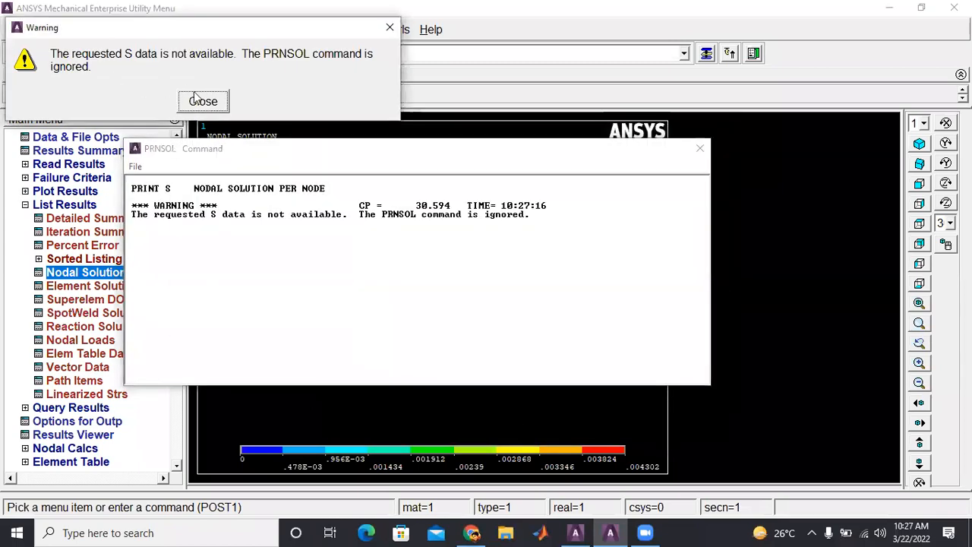
{"action": "left_click", "coordinate": [214, 102]}
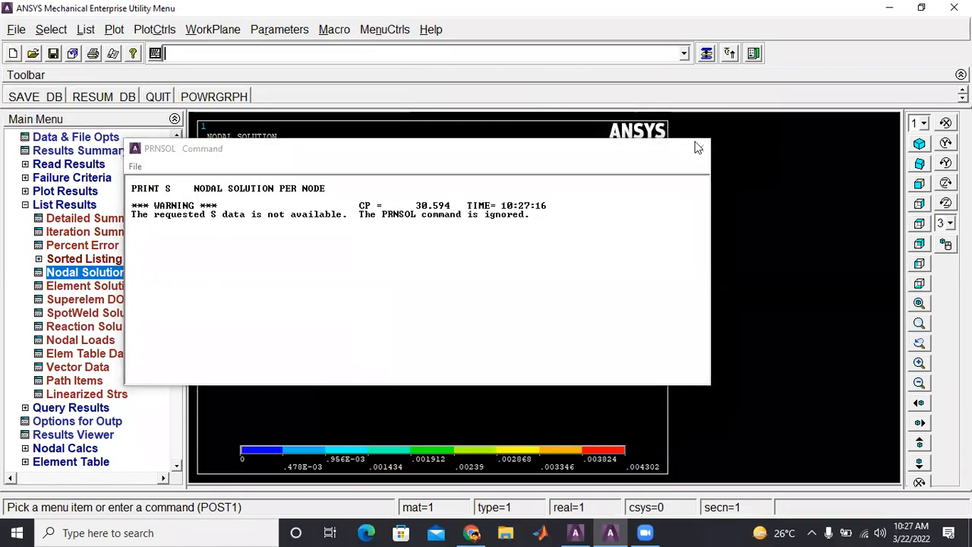
{"action": "left_click", "coordinate": [700, 149]}
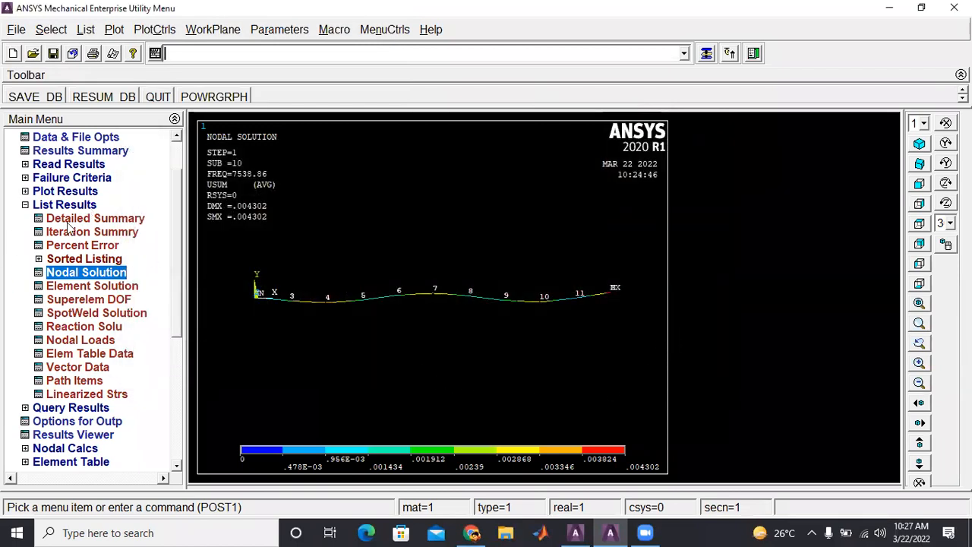
- Read result set 6 from the results file by picking it, and close the list of data sets
{"action": "left_click", "coordinate": [59, 169]}
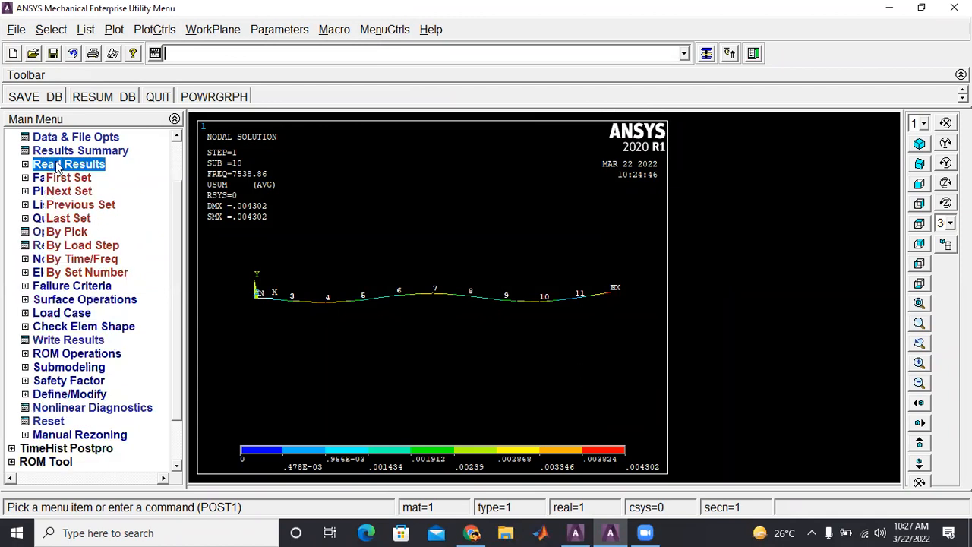
{"action": "left_click", "coordinate": [67, 233]}
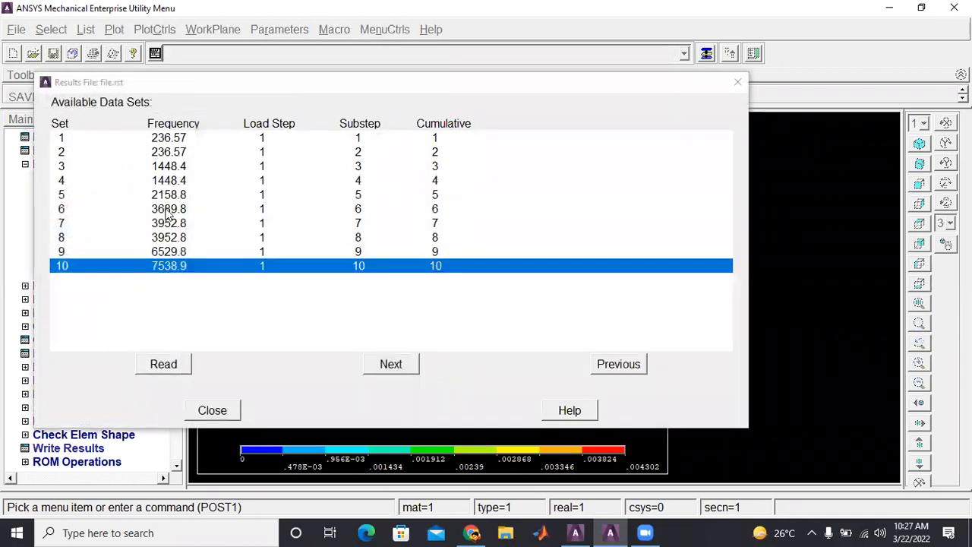
{"action": "left_click", "coordinate": [124, 210]}
{"action": "left_click", "coordinate": [162, 364]}
{"action": "left_click", "coordinate": [211, 410]}
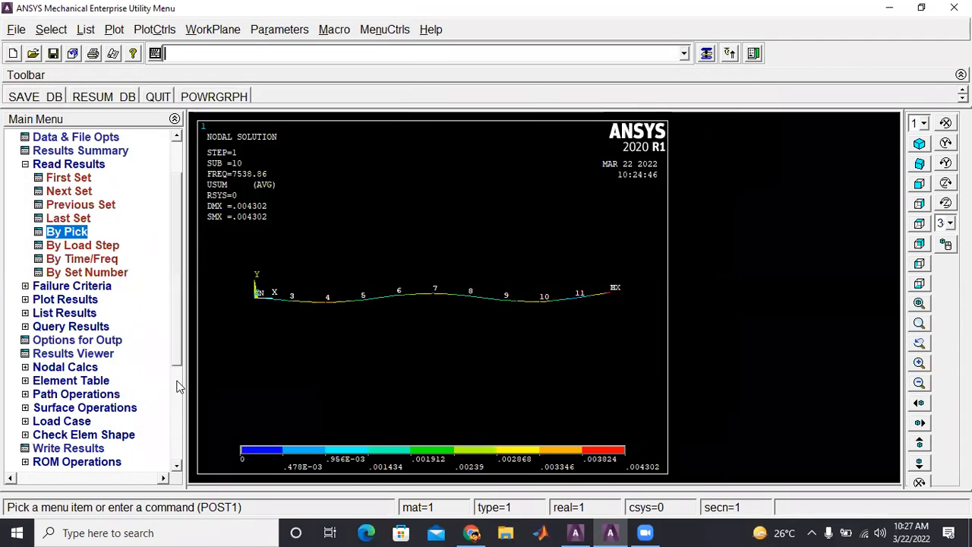
- Plot the nodal displacement vector sum contour for result set 6, showing the deformed shape only
{"action": "left_click", "coordinate": [41, 300]}
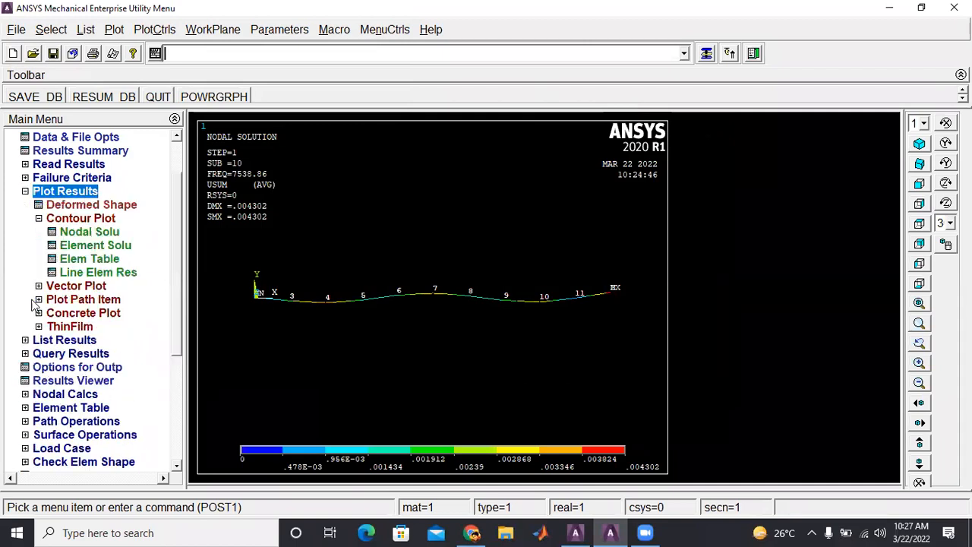
{"action": "left_click", "coordinate": [76, 232]}
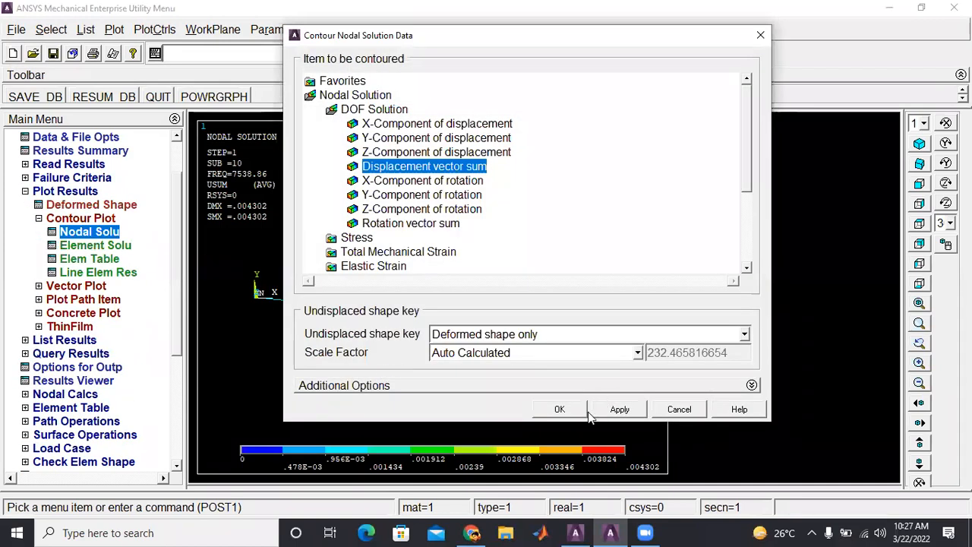
{"action": "left_click", "coordinate": [559, 409]}
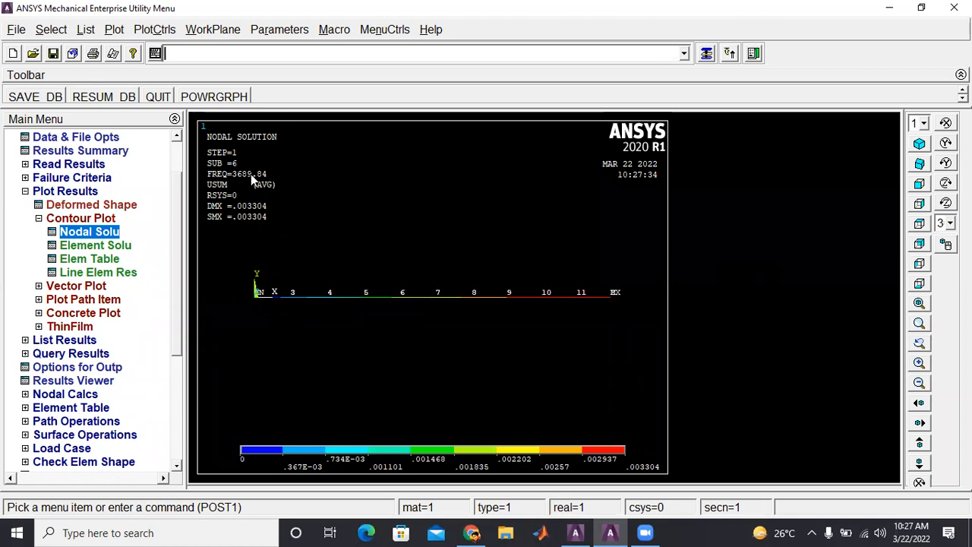
- Check the linear isotropic properties of material model 1, and leave the material definition without changing anything
{"action": "scroll", "coordinate": [161, 216], "scroll_direction": "up", "scroll_amount": 2}
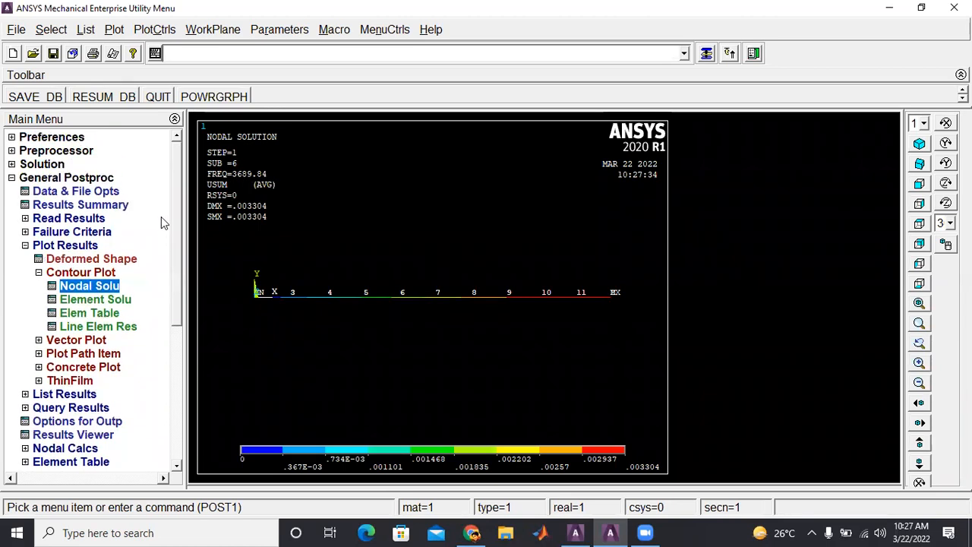
{"action": "left_click", "coordinate": [16, 152]}
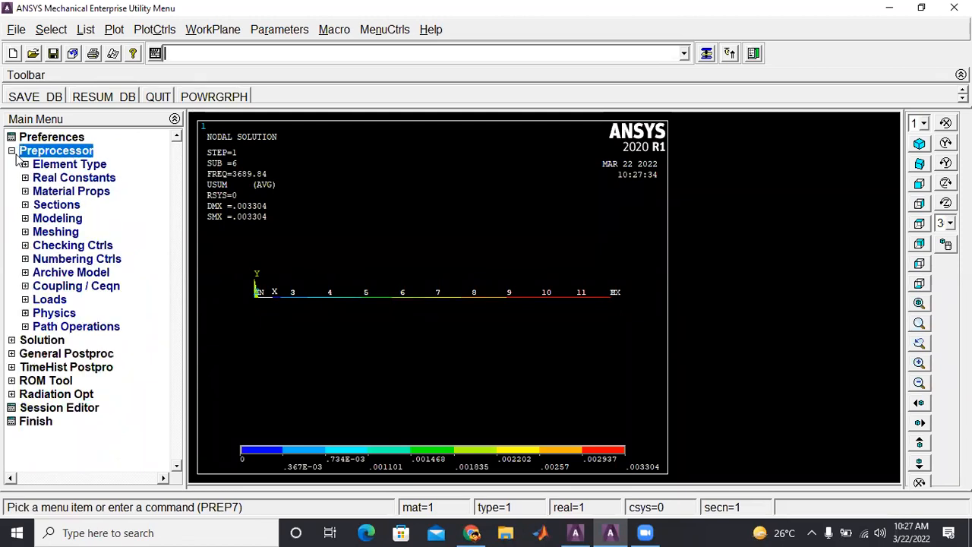
{"action": "left_click", "coordinate": [44, 193]}
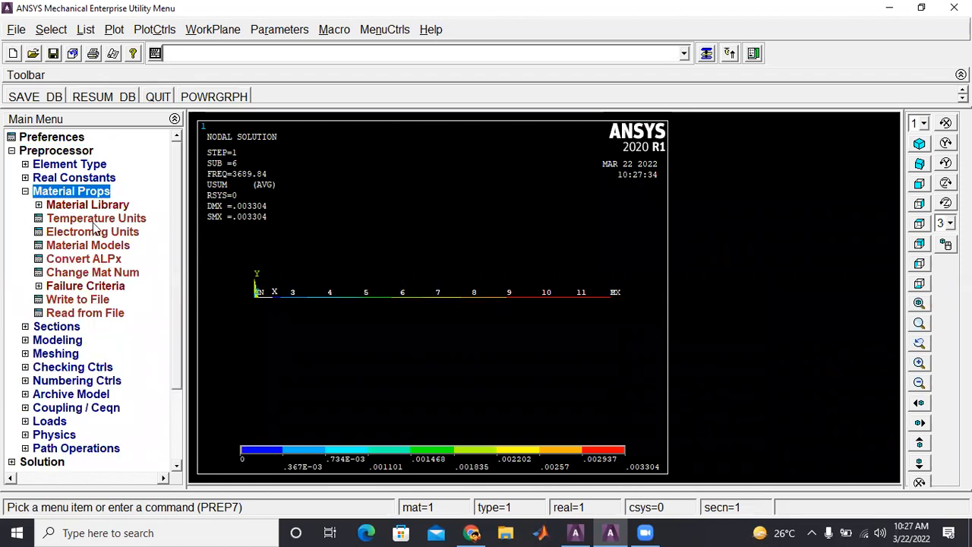
{"action": "left_click", "coordinate": [96, 246]}
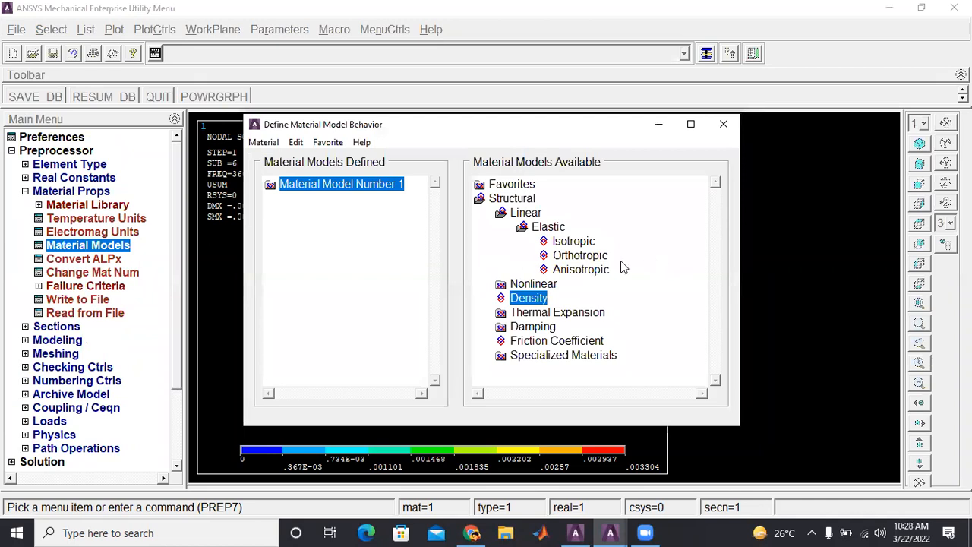
{"action": "double_click", "coordinate": [577, 245]}
{"action": "left_click", "coordinate": [502, 319]}
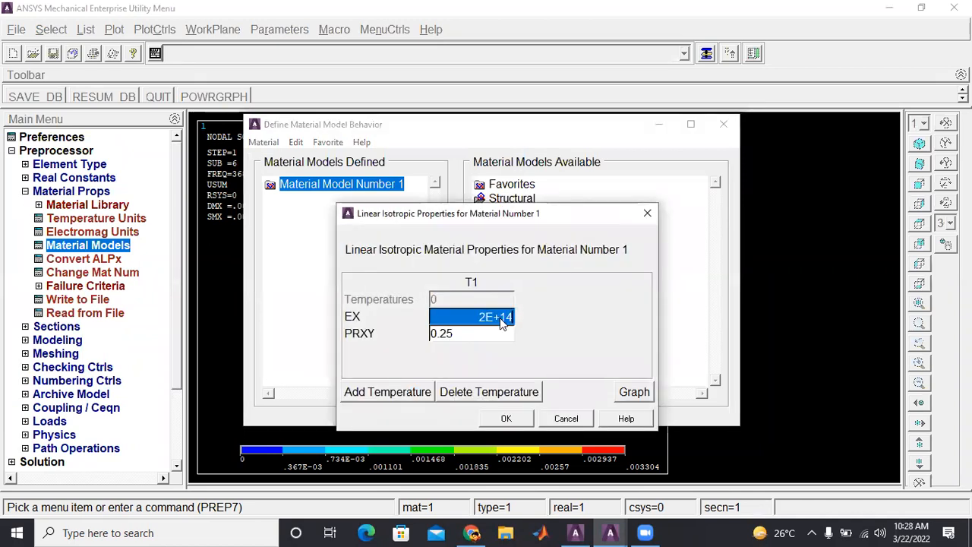
{"action": "left_click", "coordinate": [582, 419]}
{"action": "left_click", "coordinate": [724, 125]}
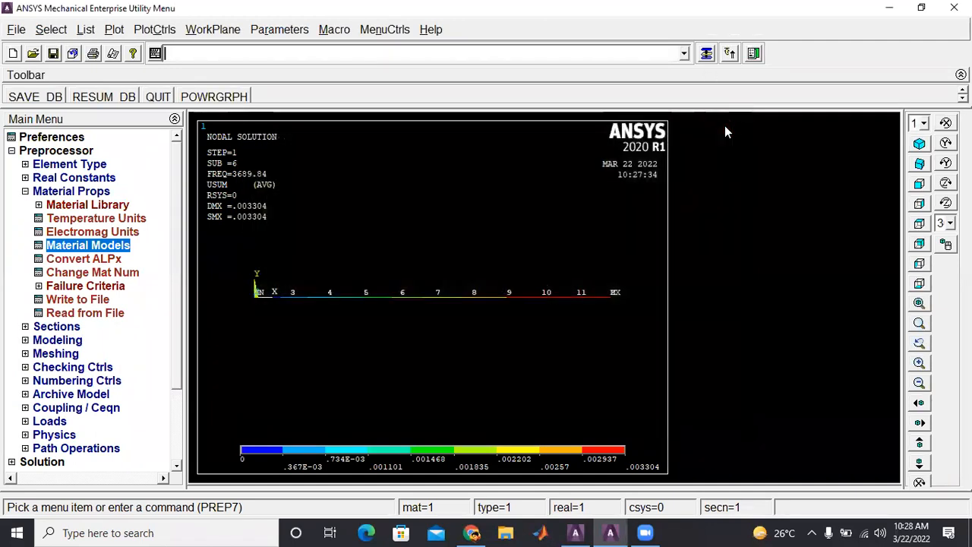
- Examine the session's command log in the Session Editor, including the element type, meshing and result commands, and close it
{"action": "scroll", "coordinate": [147, 385], "scroll_direction": "down", "scroll_amount": 3}
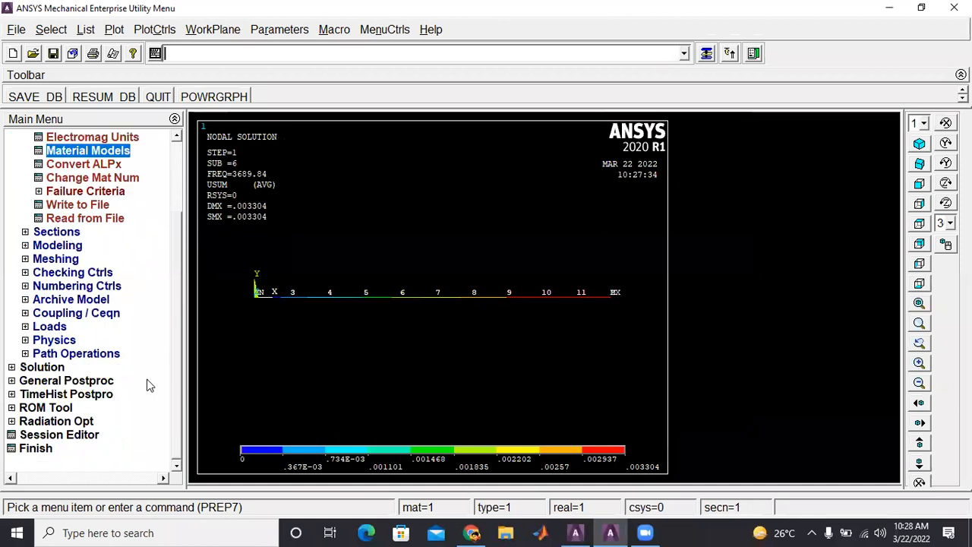
{"action": "left_click", "coordinate": [23, 439]}
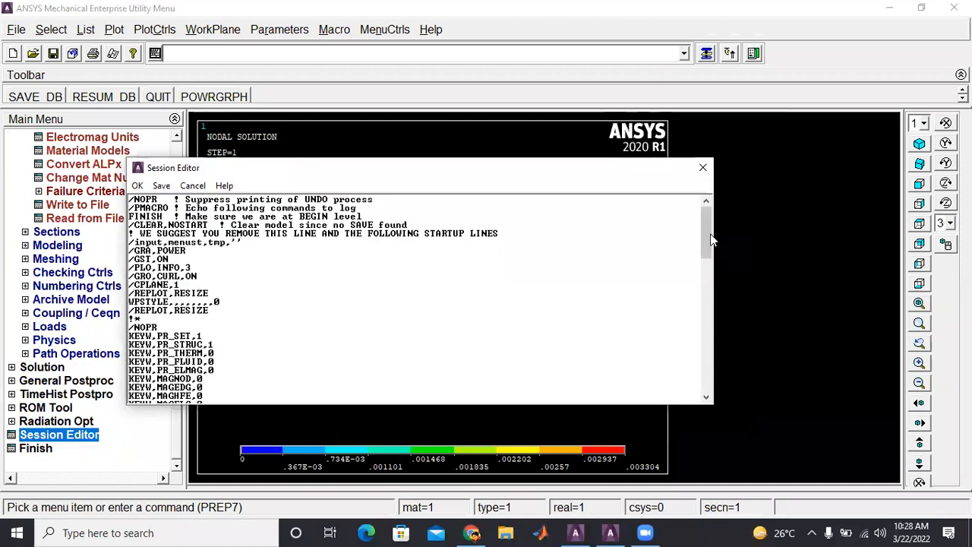
{"action": "left_click_drag", "start_coordinate": [703, 225], "coordinate": [705, 287]}
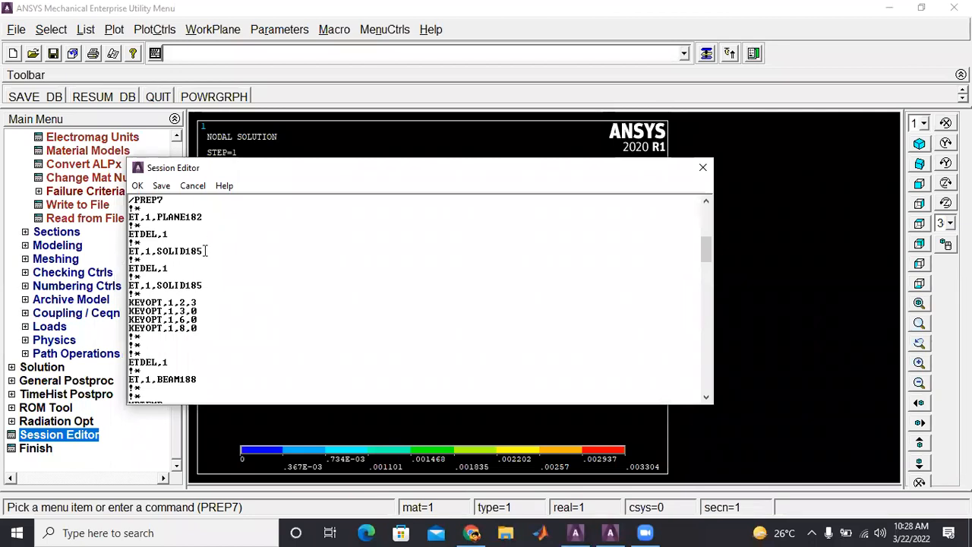
{"action": "left_click_drag", "start_coordinate": [207, 251], "coordinate": [129, 269]}
{"action": "left_click_drag", "start_coordinate": [703, 244], "coordinate": [721, 377]}
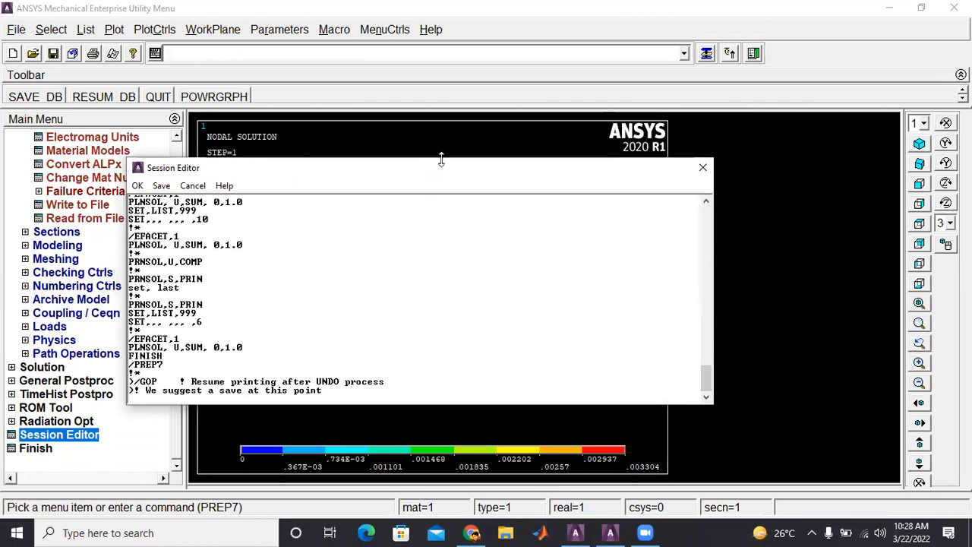
{"action": "left_click_drag", "start_coordinate": [445, 157], "coordinate": [446, 66]}
{"action": "left_click_drag", "start_coordinate": [707, 182], "coordinate": [712, 274]}
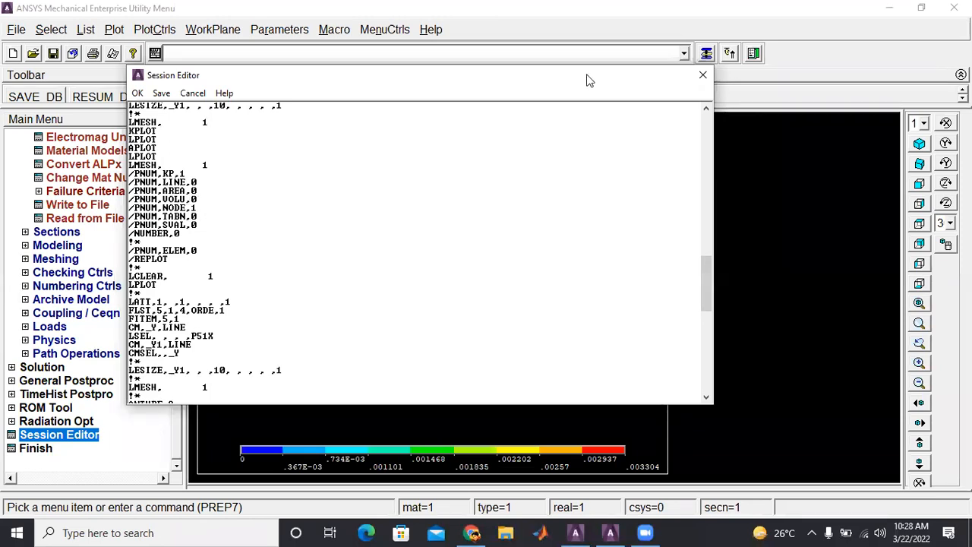
{"action": "left_click", "coordinate": [703, 76]}
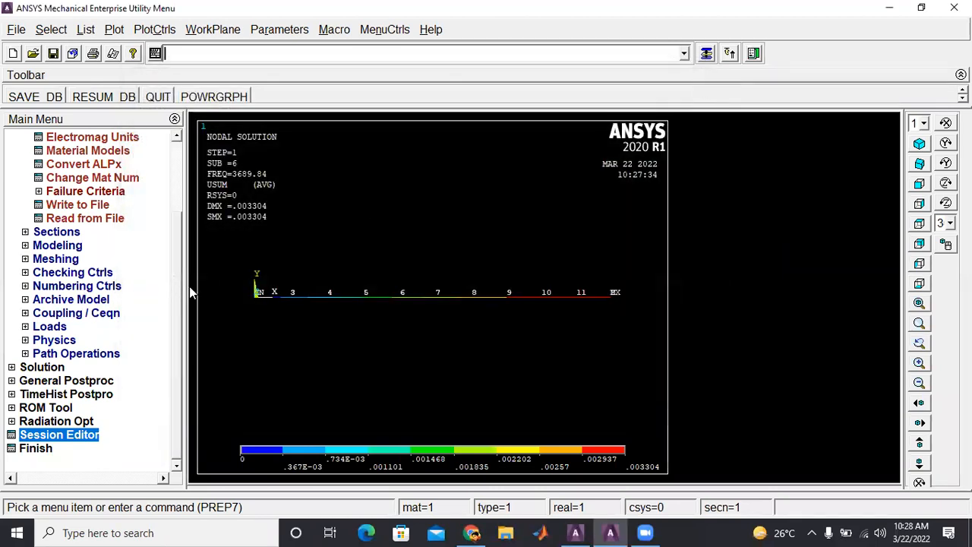
- Clear the database and start a new model, reading the start.ans file after the clear
{"action": "left_click", "coordinate": [14, 31]}
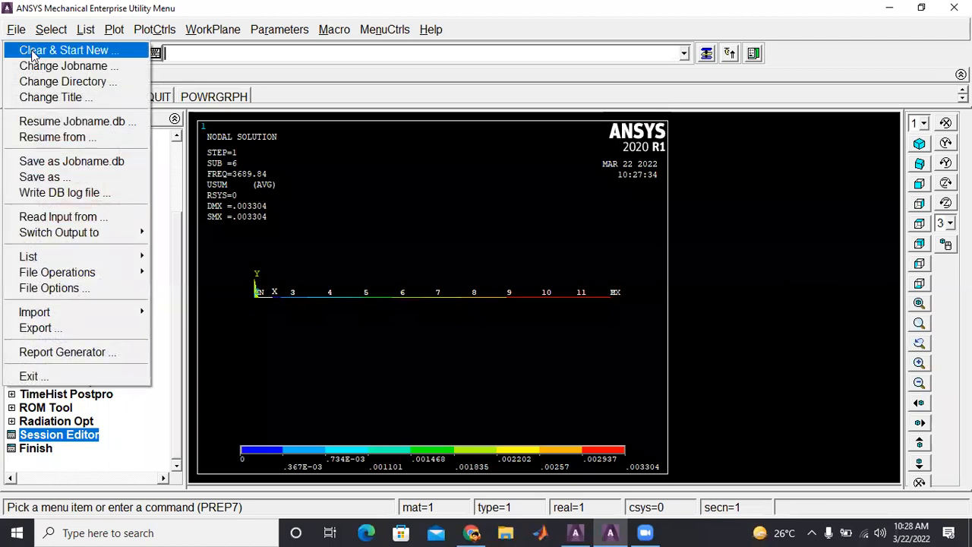
{"action": "left_click", "coordinate": [32, 53]}
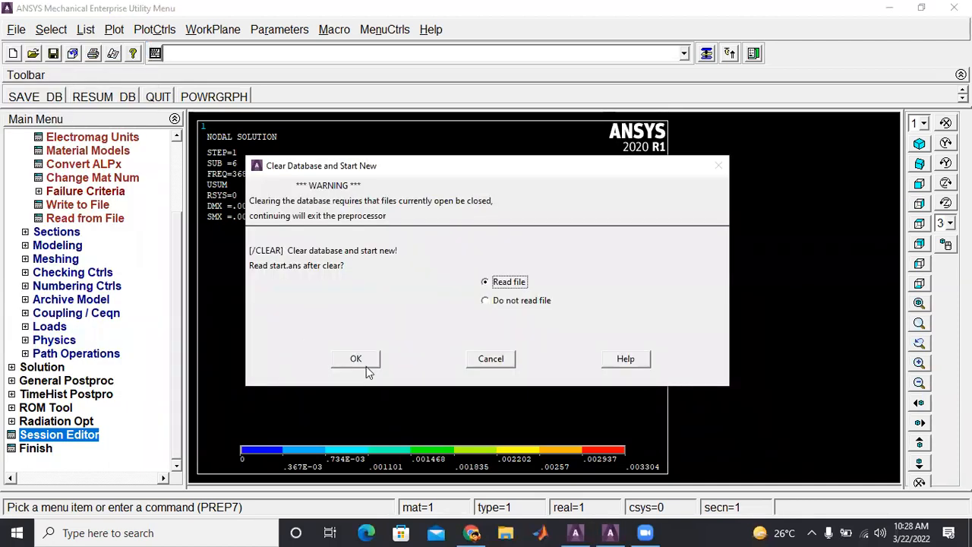
{"action": "left_click", "coordinate": [365, 364]}
{"action": "left_click", "coordinate": [175, 105]}
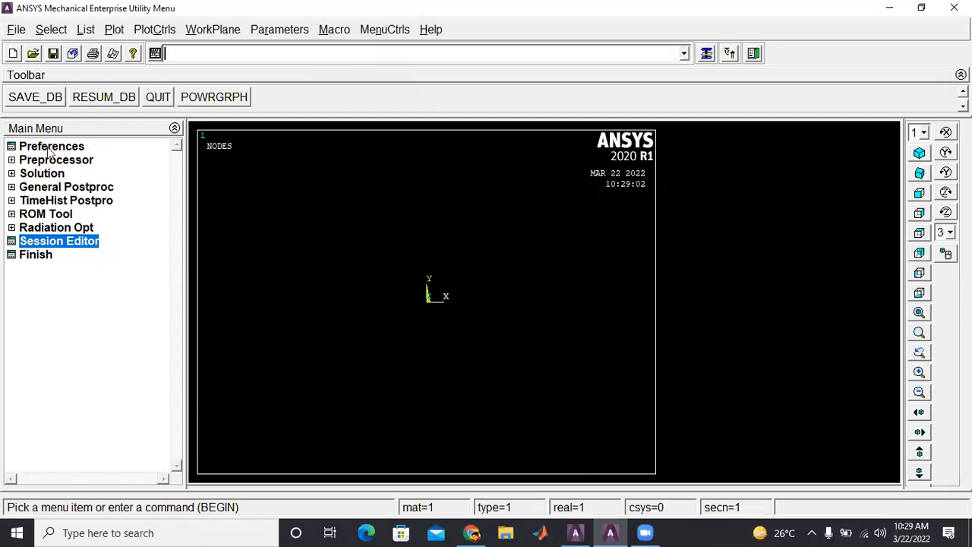
- Set the discipline preferences to Structural
{"action": "left_click", "coordinate": [49, 147]}
{"action": "left_click", "coordinate": [545, 218]}
{"action": "left_click", "coordinate": [390, 360]}
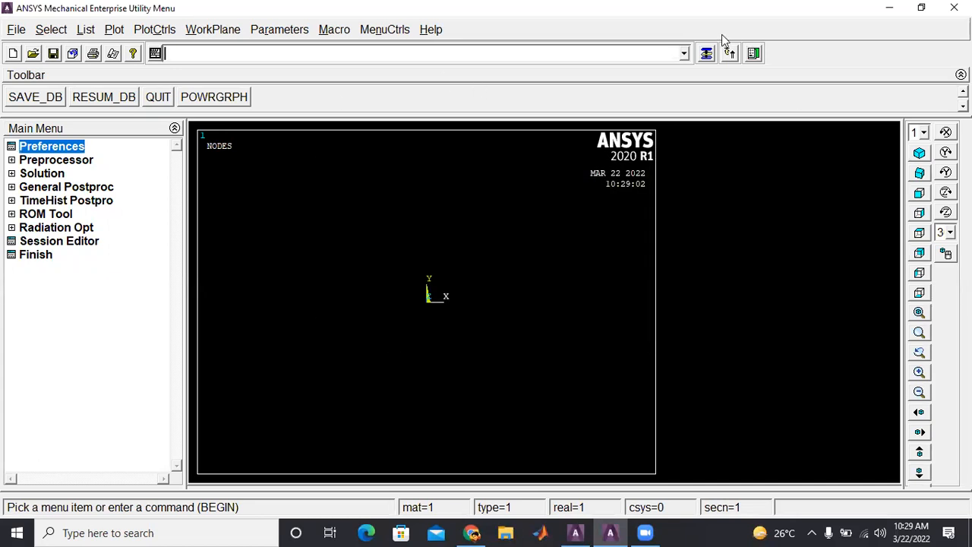
- Add the solid element Brick 8 node 185 as element type 1
{"action": "left_click", "coordinate": [76, 159]}
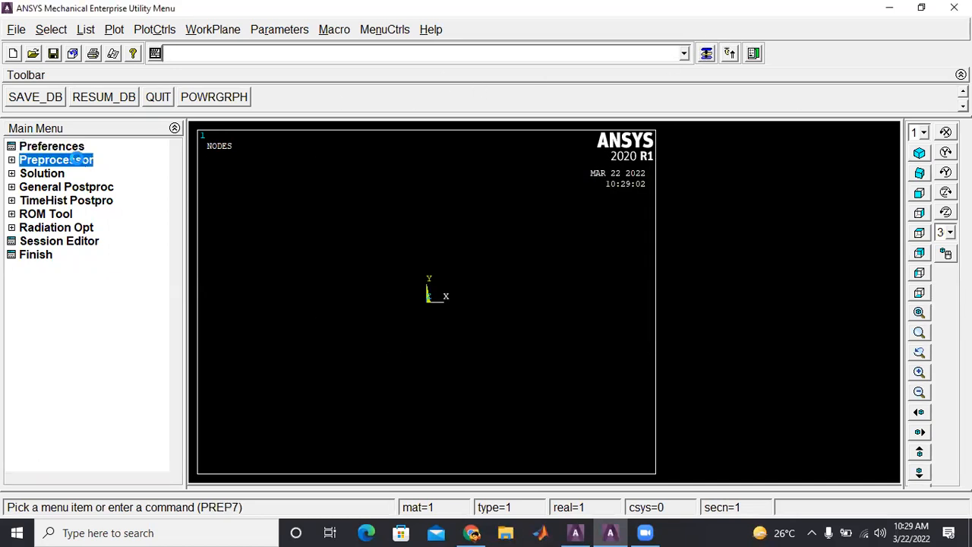
{"action": "left_click", "coordinate": [85, 173]}
{"action": "left_click", "coordinate": [91, 187]}
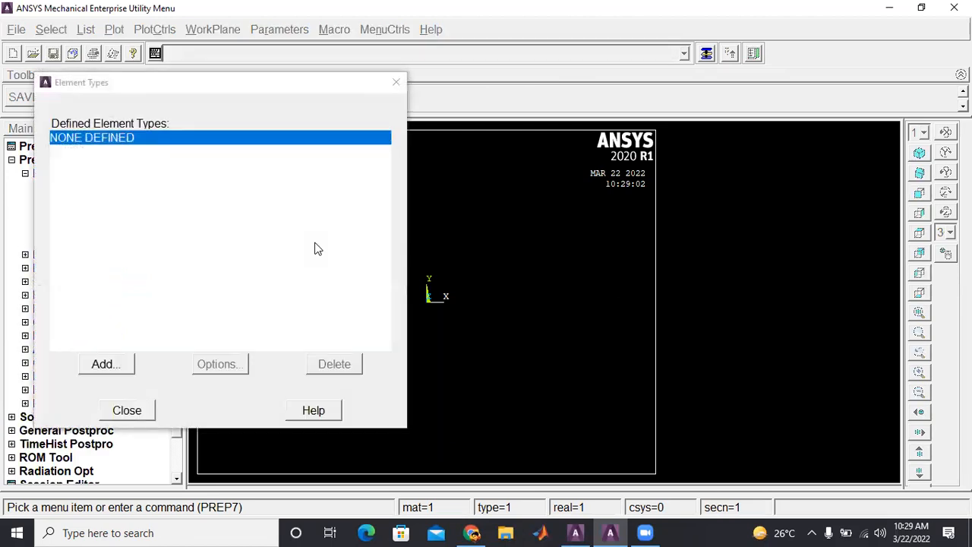
{"action": "left_click", "coordinate": [103, 366]}
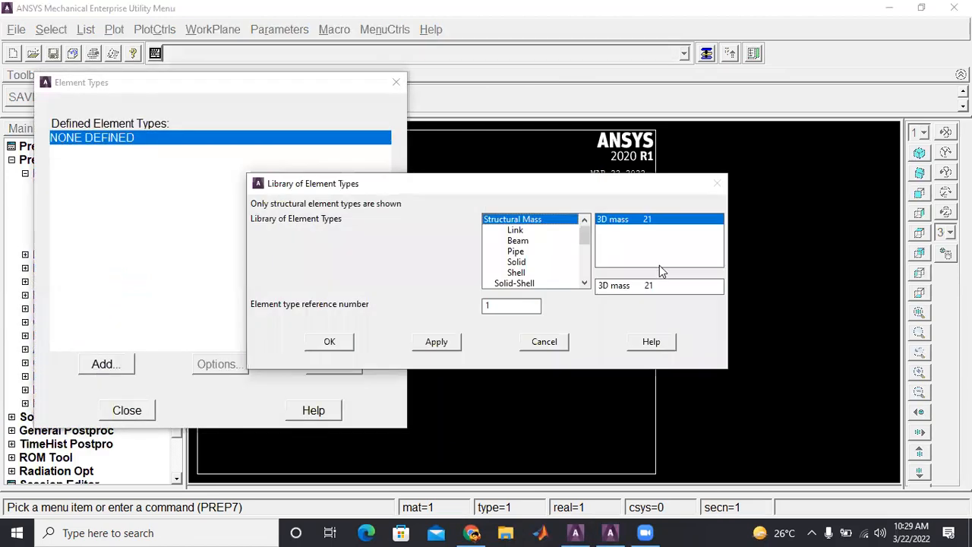
{"action": "left_click", "coordinate": [522, 263]}
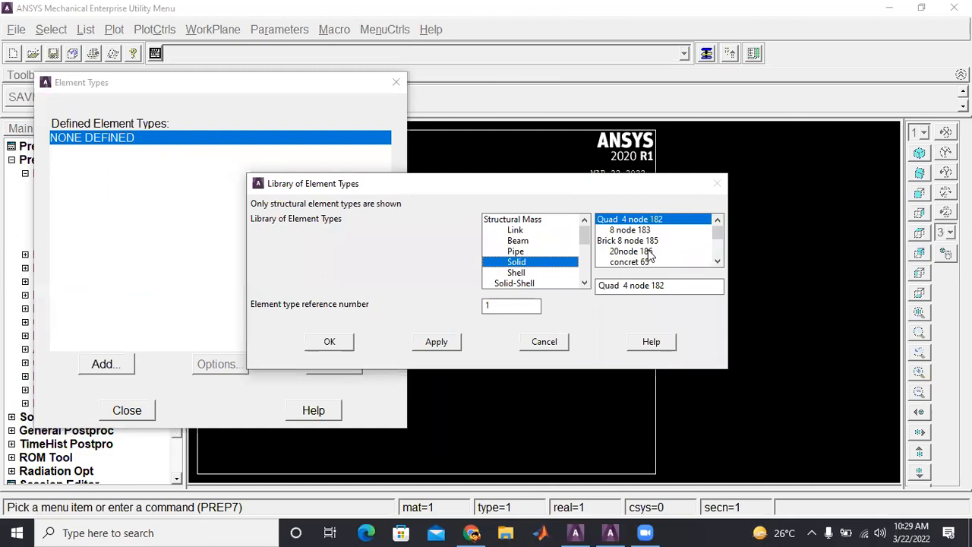
{"action": "left_click", "coordinate": [646, 240]}
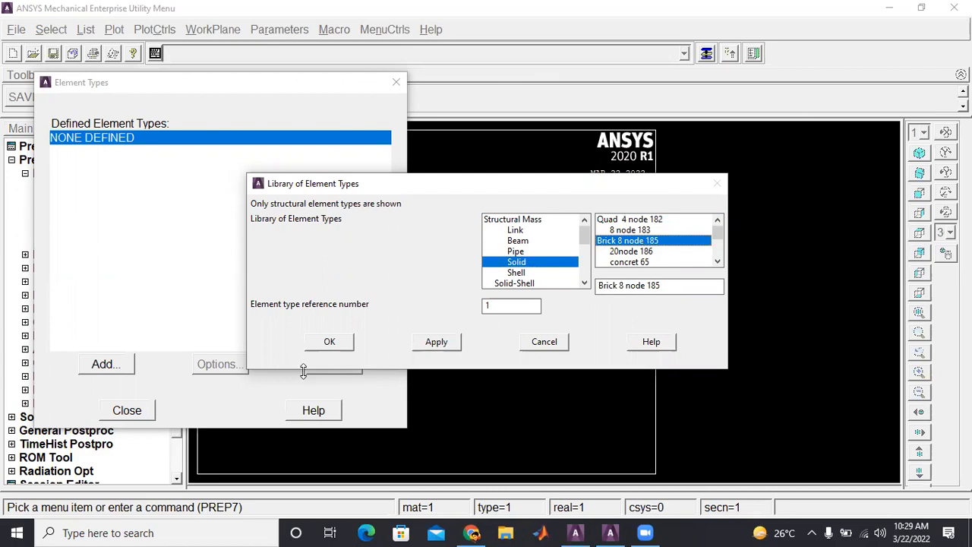
{"action": "left_click", "coordinate": [328, 343]}
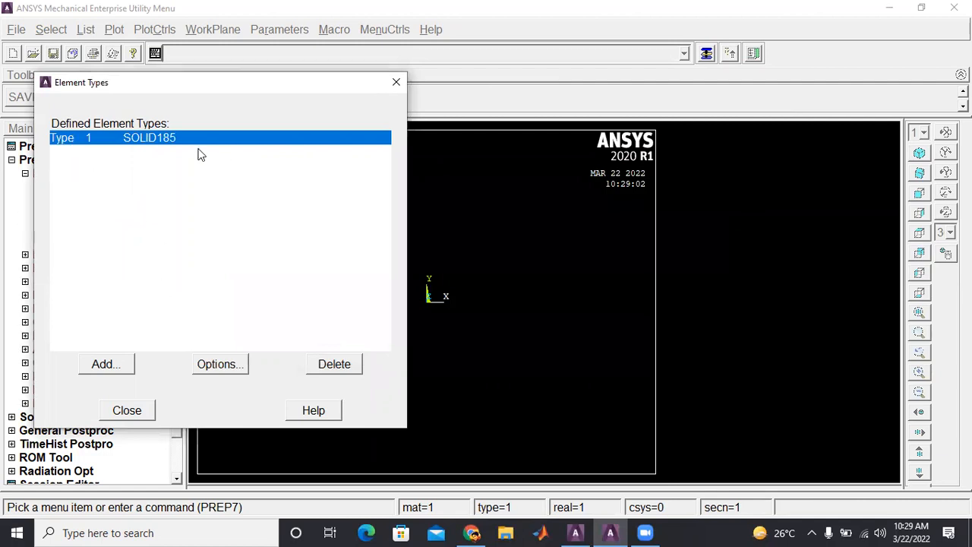
- Set the SOLID185 element technology to Simple Enhanced Strn with structural solid layer construction, and close the element types
{"action": "left_click", "coordinate": [221, 363]}
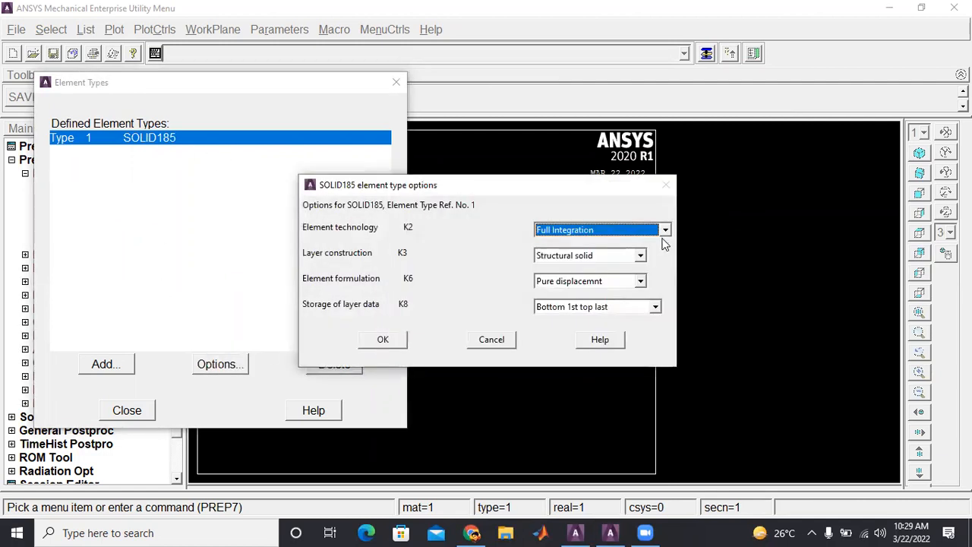
{"action": "left_click", "coordinate": [664, 230]}
{"action": "left_click", "coordinate": [612, 276]}
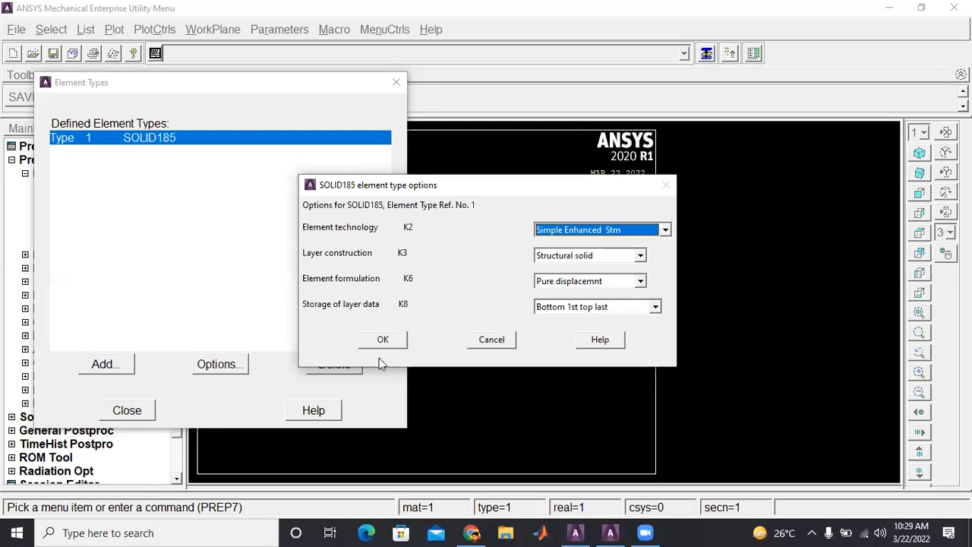
{"action": "left_click", "coordinate": [596, 261]}
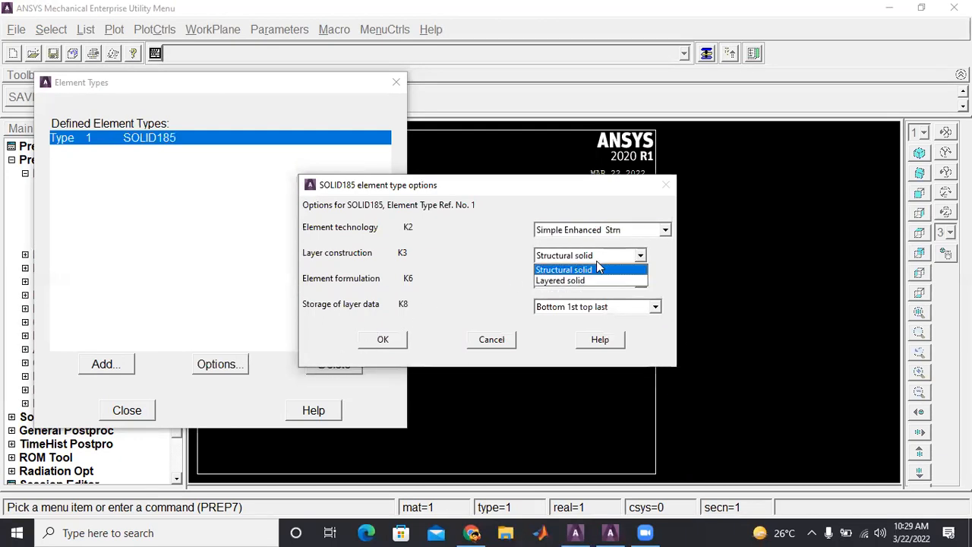
{"action": "left_click", "coordinate": [599, 267]}
{"action": "left_click", "coordinate": [362, 344]}
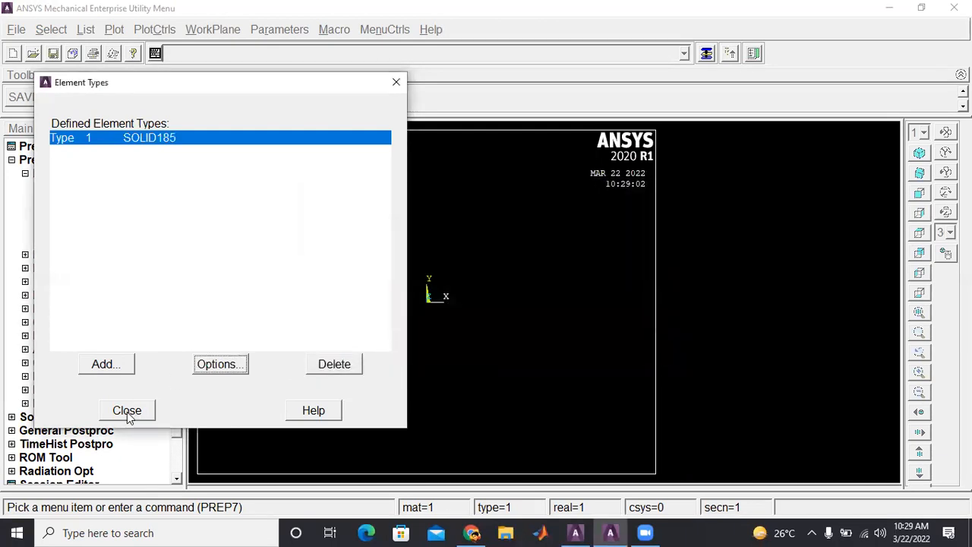
{"action": "left_click", "coordinate": [125, 408]}
- Define linear elastic isotropic properties for material model 1 with EX 220e9 and PRXY 0.2
{"action": "left_click", "coordinate": [26, 174]}
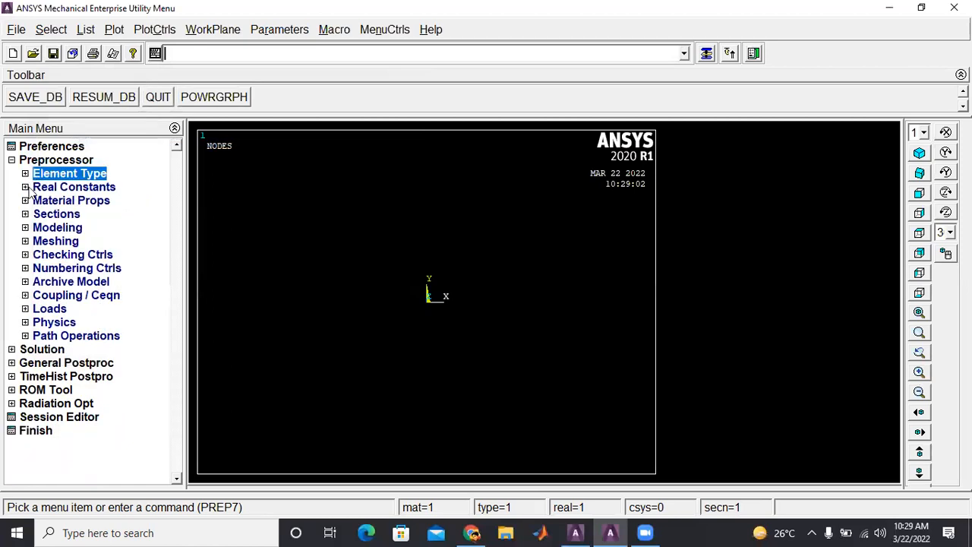
{"action": "left_click", "coordinate": [28, 200]}
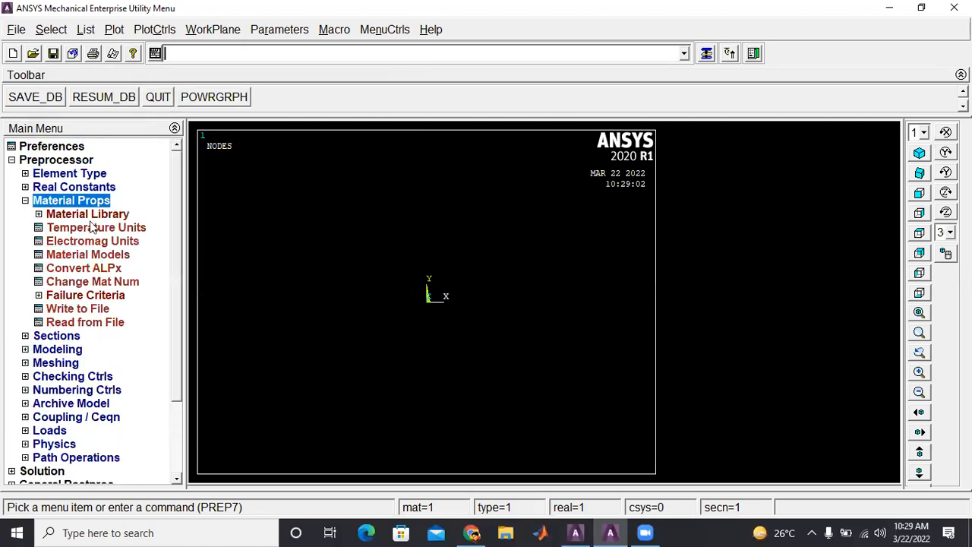
{"action": "left_click", "coordinate": [99, 259]}
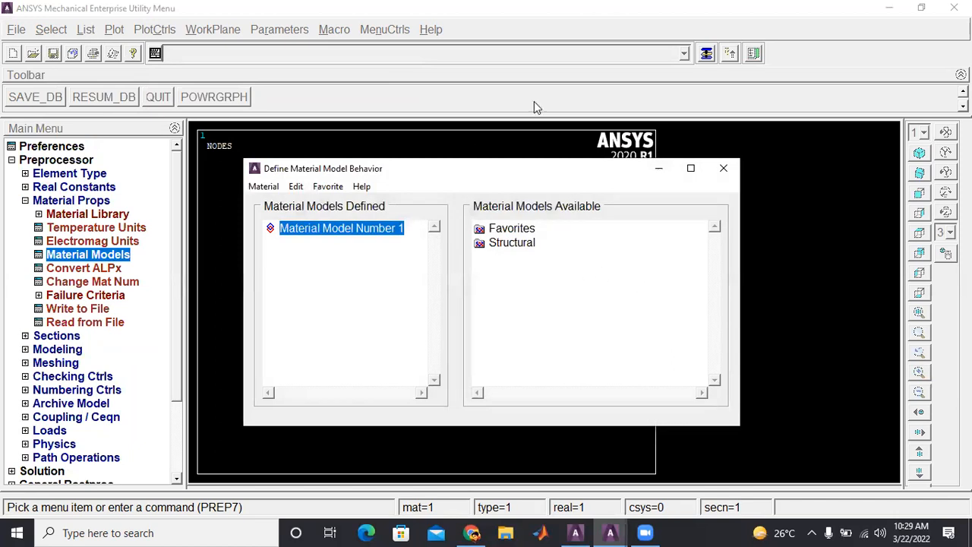
{"action": "double_click", "coordinate": [511, 242]}
{"action": "double_click", "coordinate": [531, 256]}
{"action": "double_click", "coordinate": [547, 269]}
{"action": "double_click", "coordinate": [577, 283]}
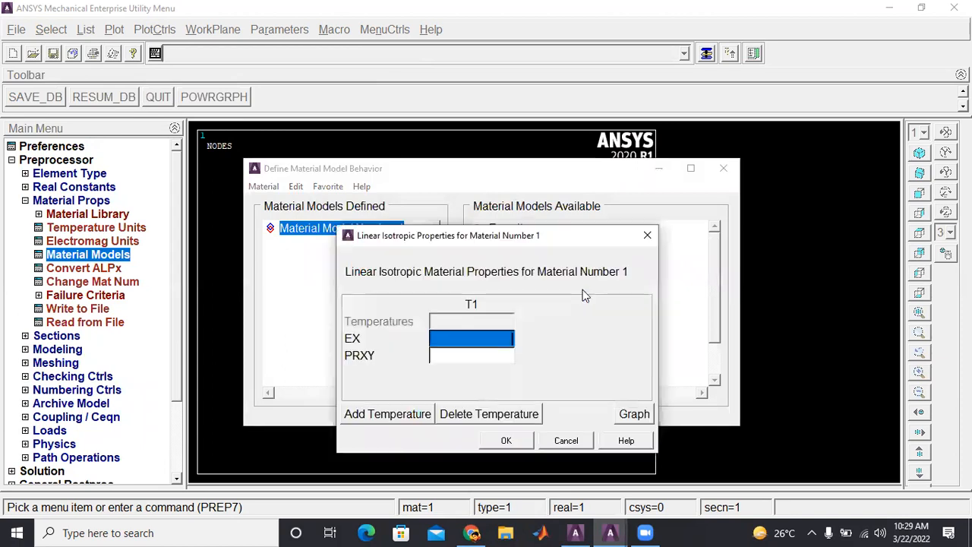
{"action": "type", "text": "220e9"}
{"action": "key", "text": "Tab"}
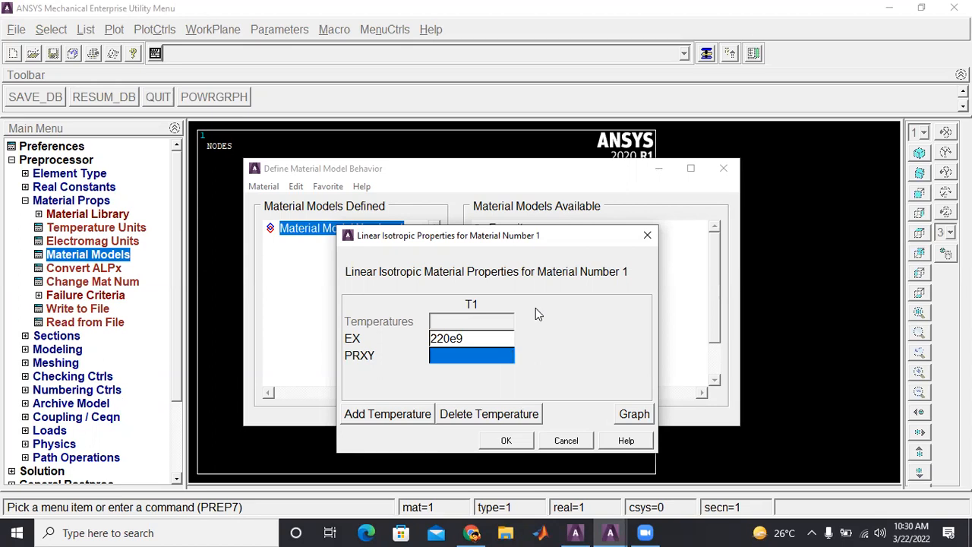
{"action": "type", "text": "0.2"}
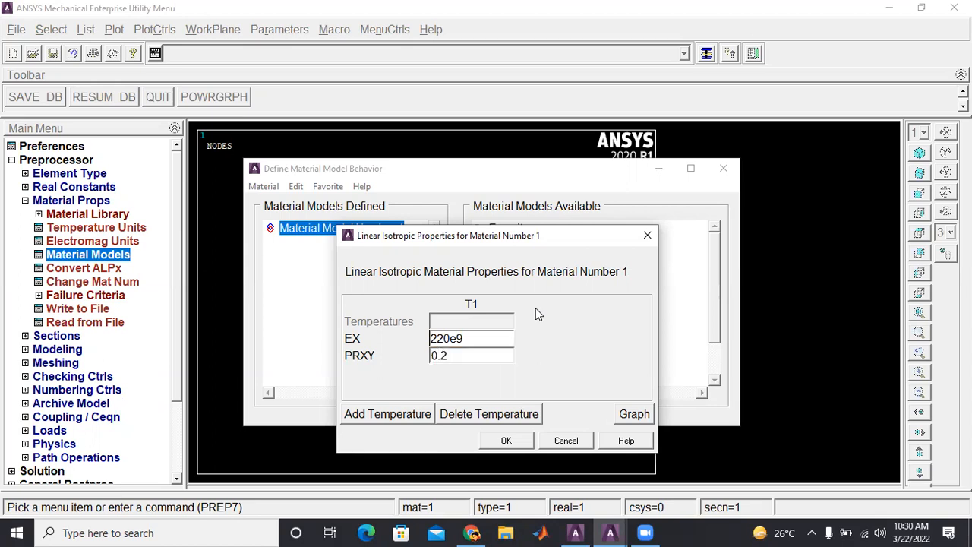
{"action": "key", "text": "Return"}
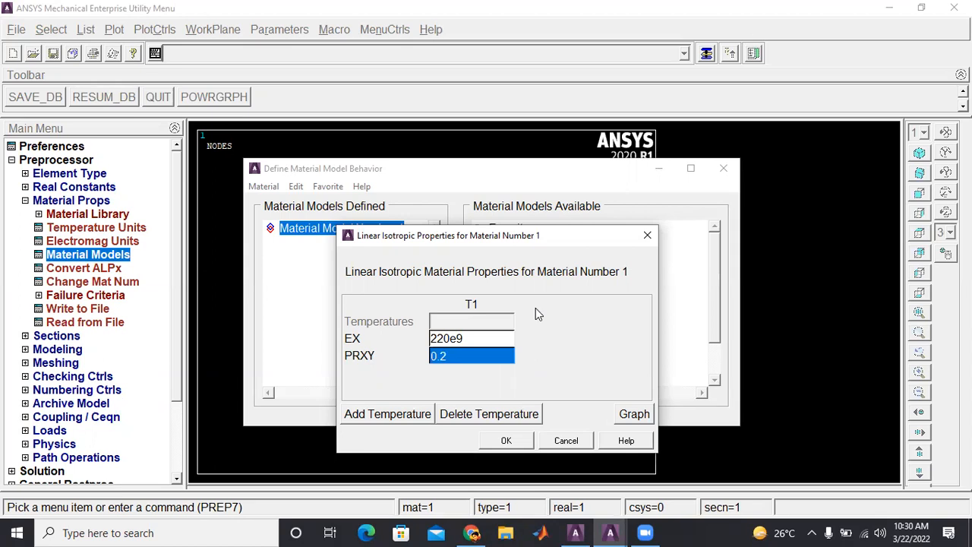
{"action": "left_click", "coordinate": [500, 445]}
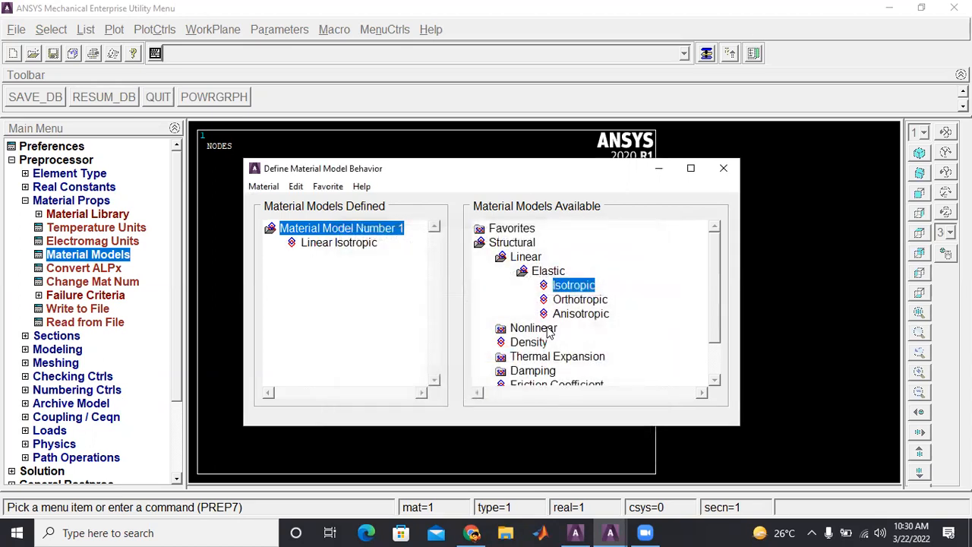
- Set the density of material model 1 to 2300 and close the material model definition
{"action": "double_click", "coordinate": [532, 343]}
{"action": "type", "text": "2300"}
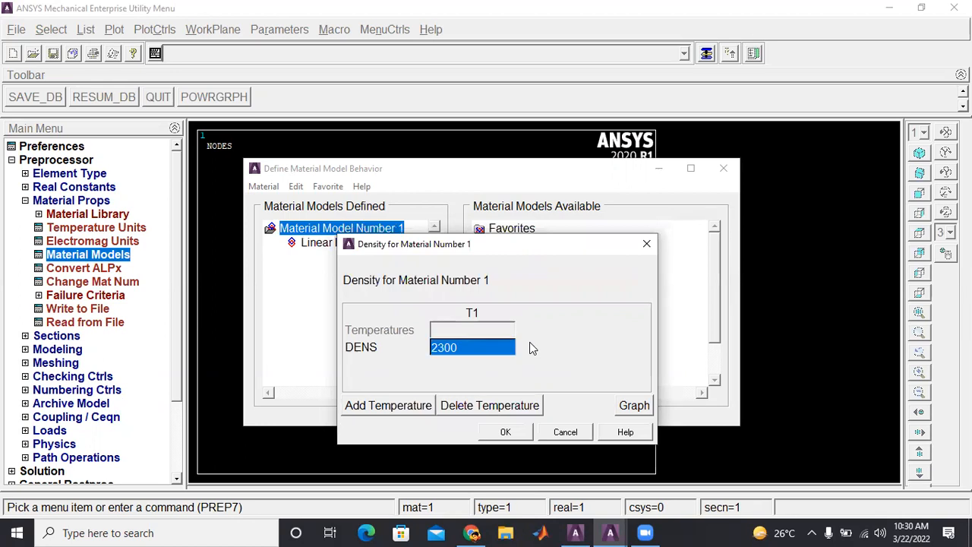
{"action": "left_click", "coordinate": [505, 431]}
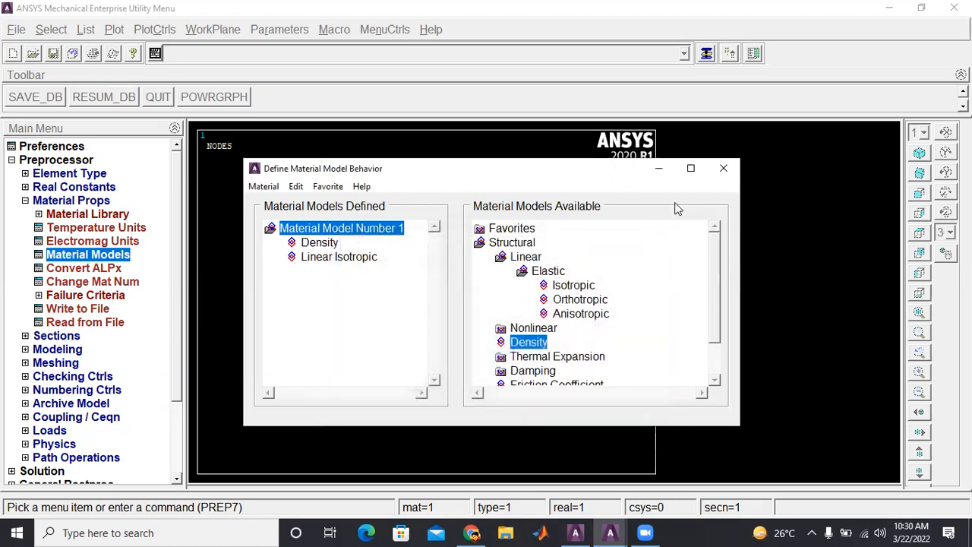
{"action": "left_click", "coordinate": [722, 170]}
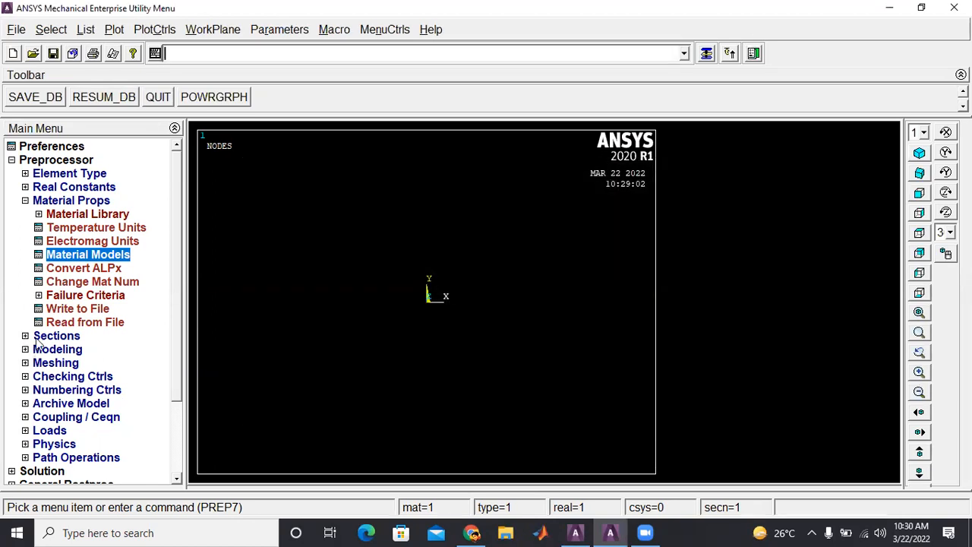
{"action": "left_click", "coordinate": [26, 201]}
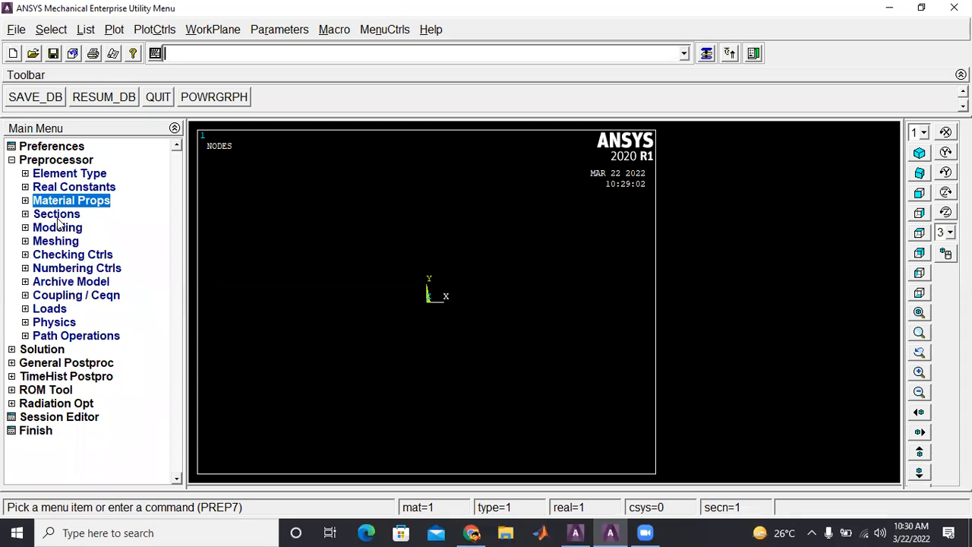
- Create a rectangular area by two corners at WP X 0, WP Y 0 with width 200 and height 200
{"action": "left_click", "coordinate": [26, 228]}
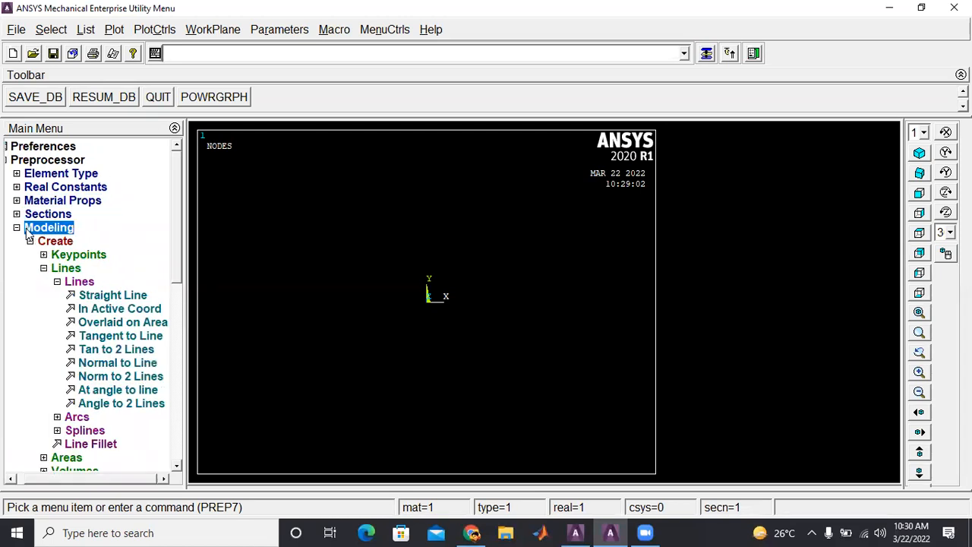
{"action": "left_click", "coordinate": [32, 241]}
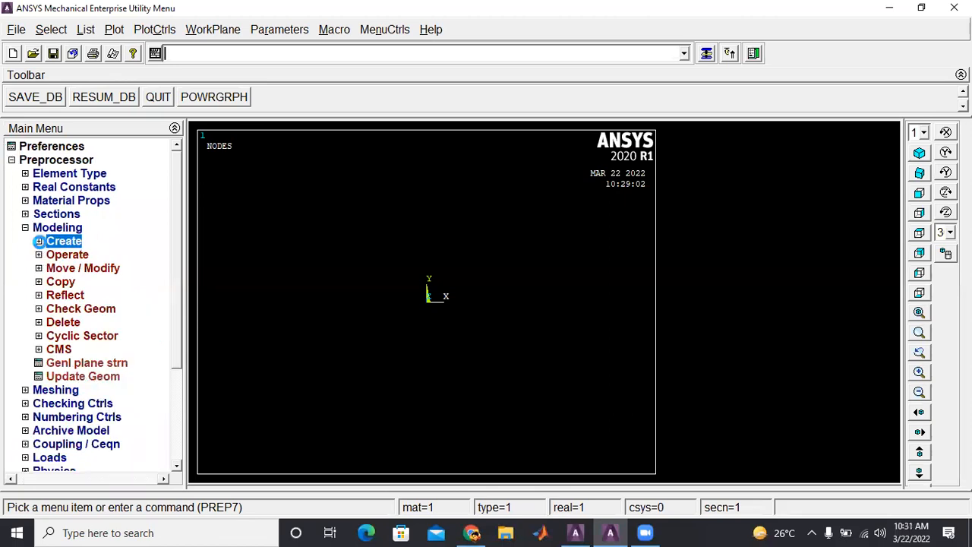
{"action": "left_click", "coordinate": [37, 242]}
{"action": "left_click", "coordinate": [44, 269]}
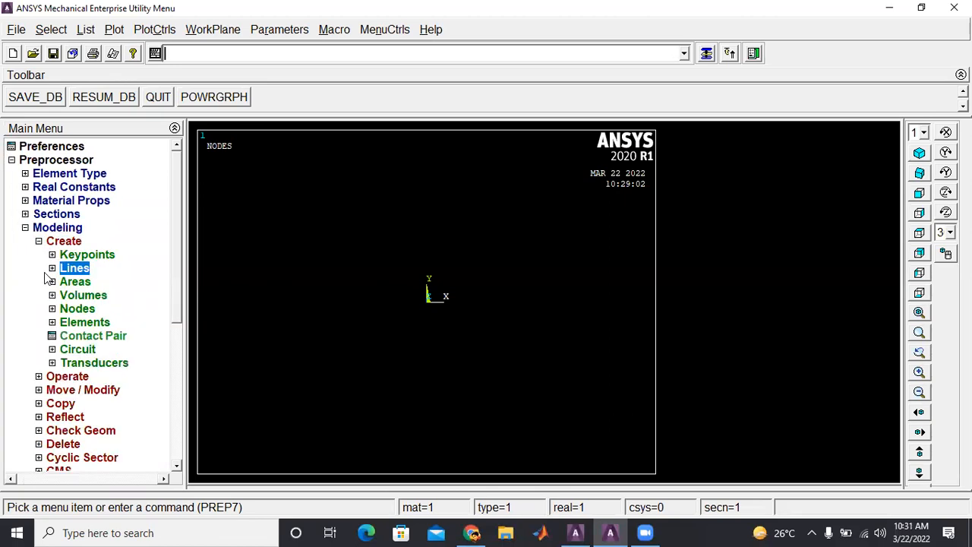
{"action": "left_click", "coordinate": [61, 282]}
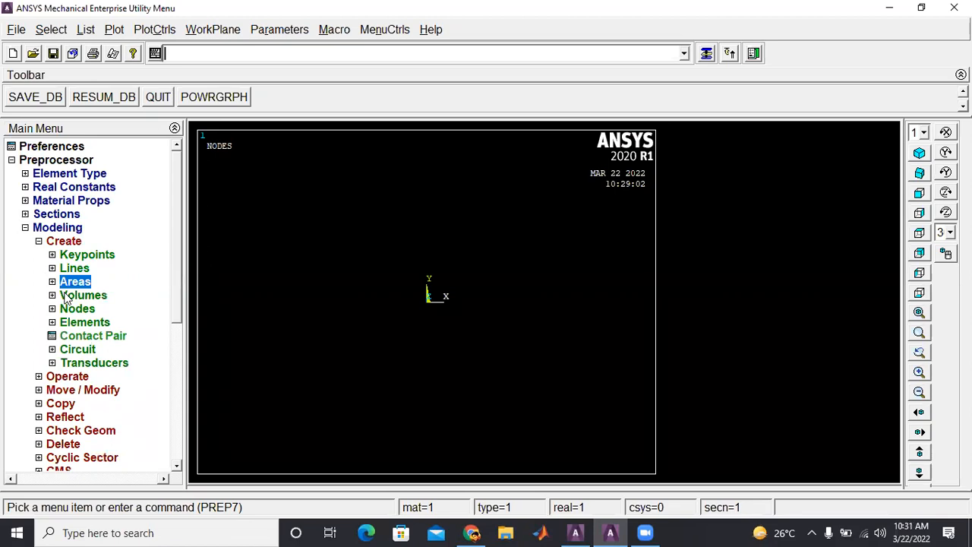
{"action": "left_click", "coordinate": [53, 283]}
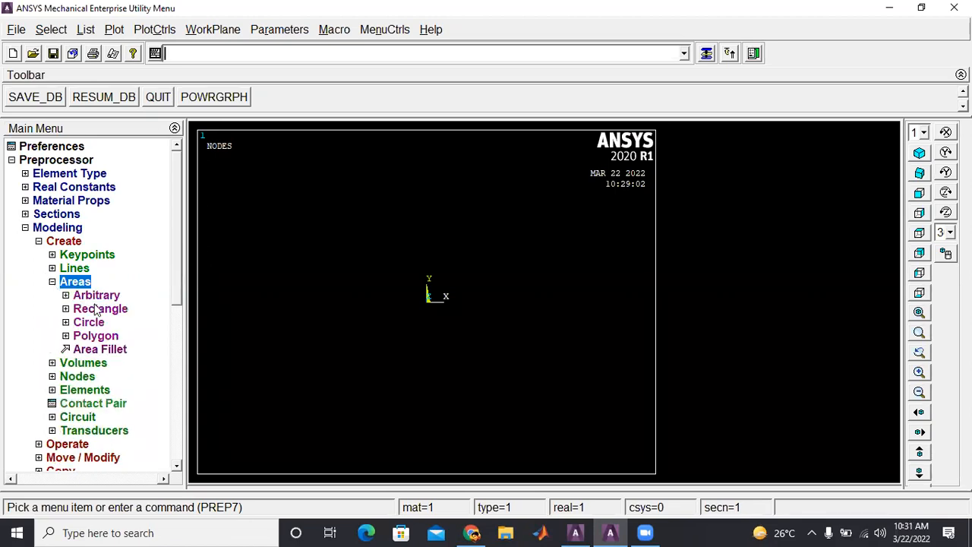
{"action": "left_click", "coordinate": [98, 308]}
{"action": "left_click", "coordinate": [110, 322]}
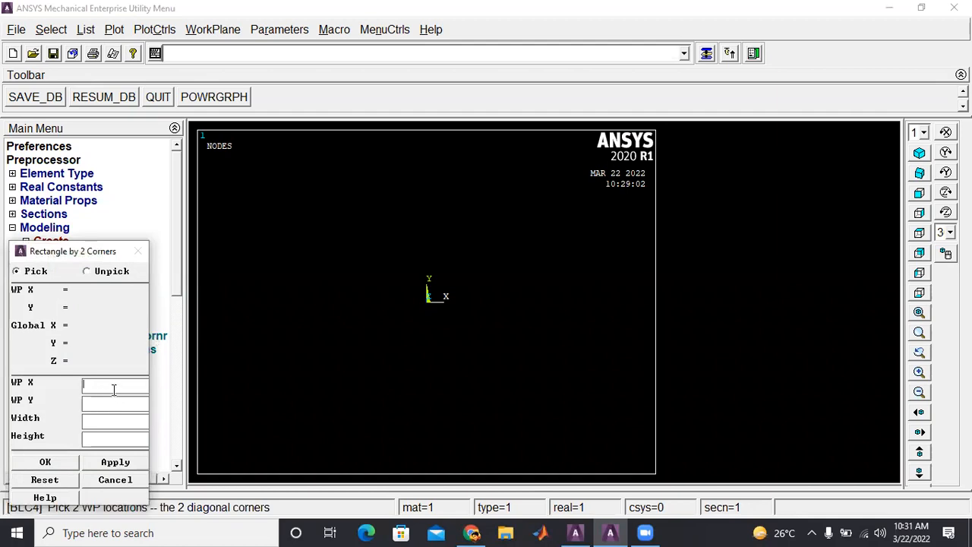
{"action": "type", "text": "0"}
{"action": "key", "text": "Tab"}
{"action": "type", "text": "0"}
{"action": "type", "text": "200"}
{"action": "key", "text": "Tab"}
{"action": "type", "text": "200"}
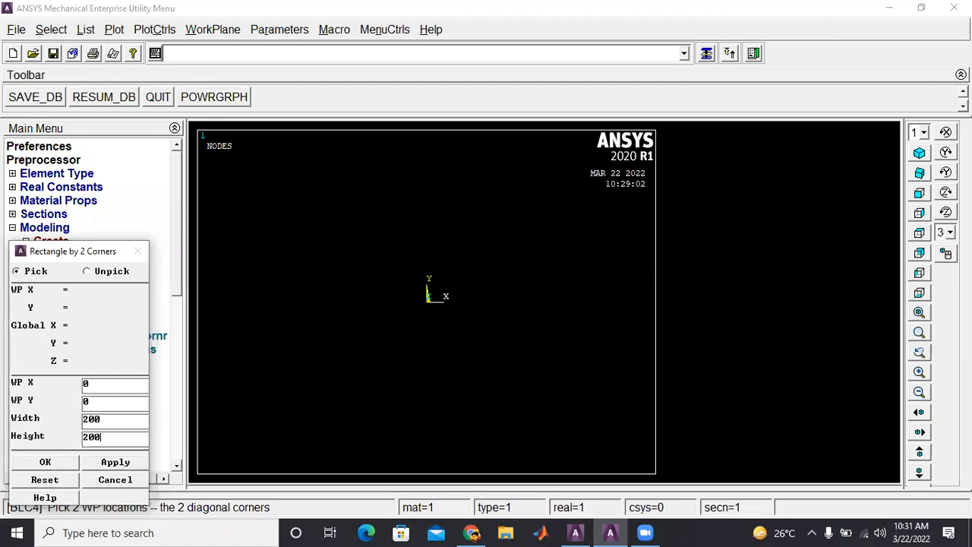
{"action": "left_click", "coordinate": [66, 465]}
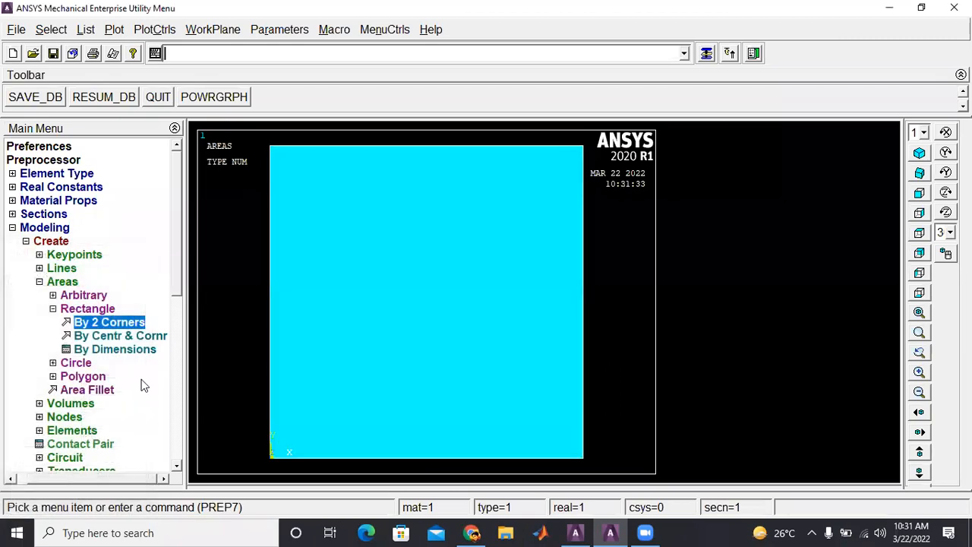
- Extrude the square area along its normal by a length of 500
{"action": "left_click", "coordinate": [39, 283]}
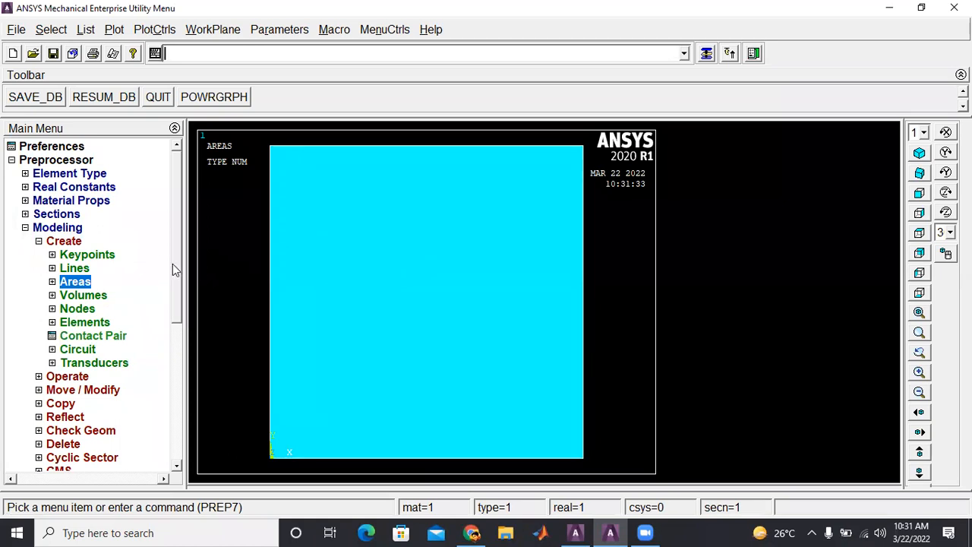
{"action": "left_click", "coordinate": [37, 377]}
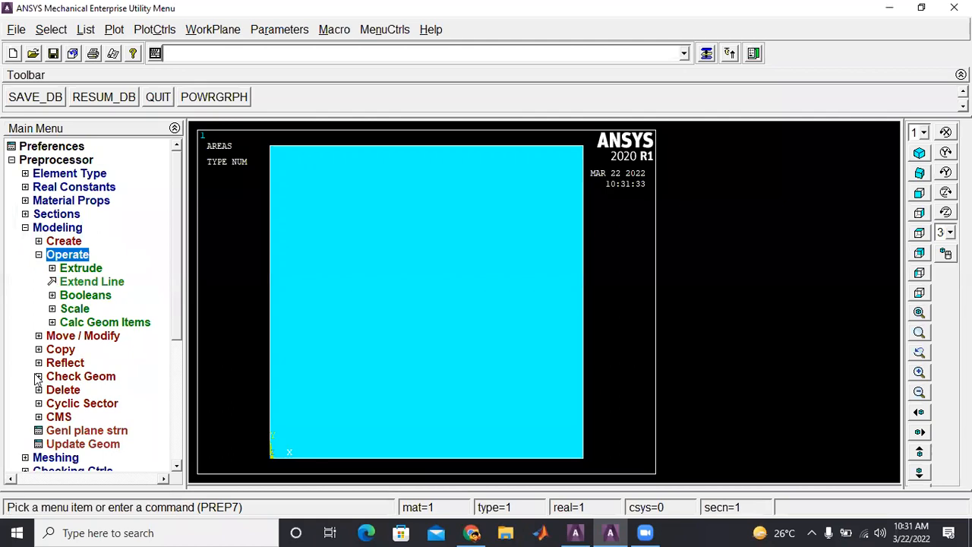
{"action": "left_click", "coordinate": [81, 270]}
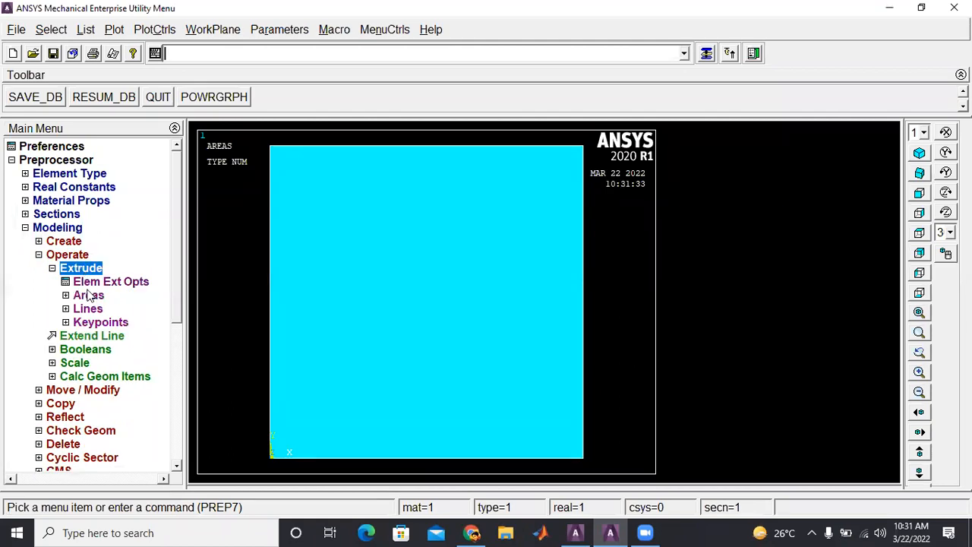
{"action": "left_click", "coordinate": [66, 296]}
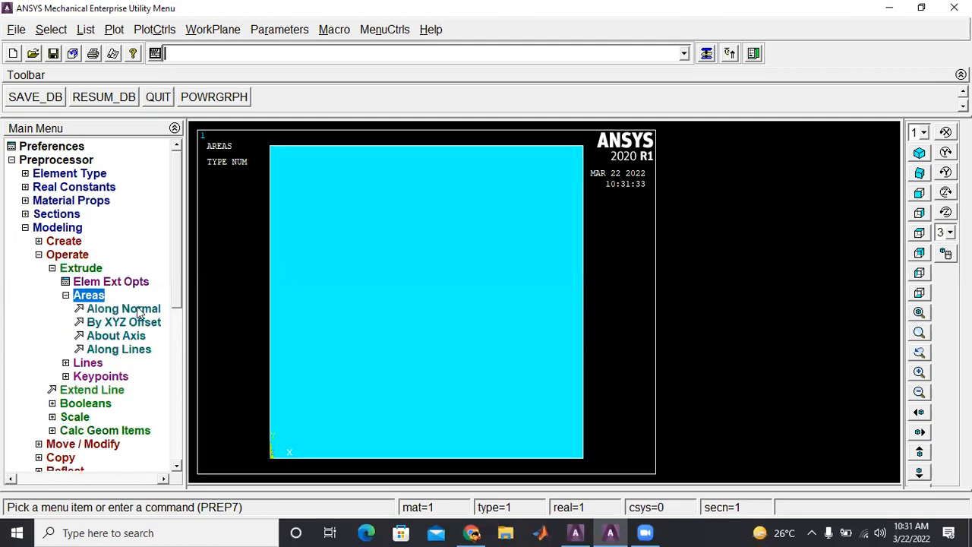
{"action": "left_click", "coordinate": [123, 308]}
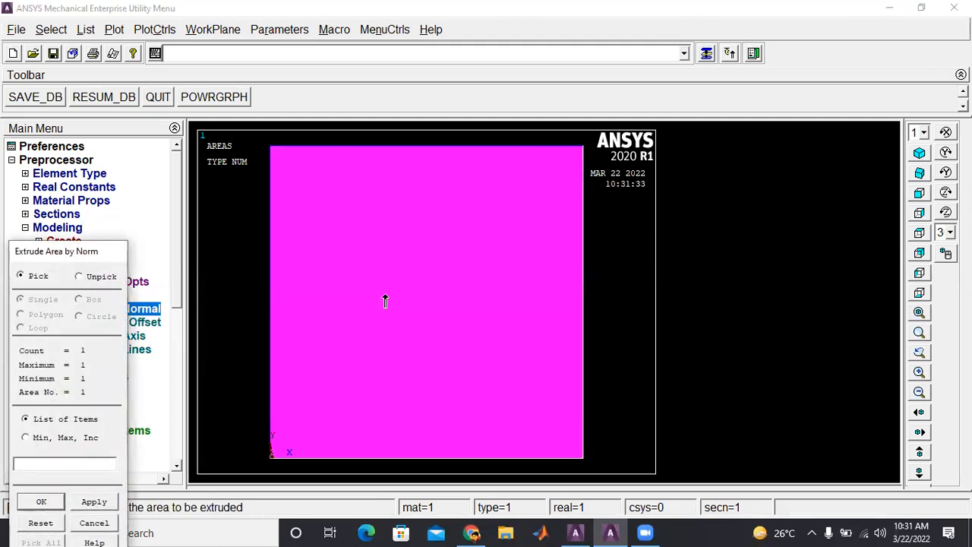
{"action": "left_click", "coordinate": [41, 501]}
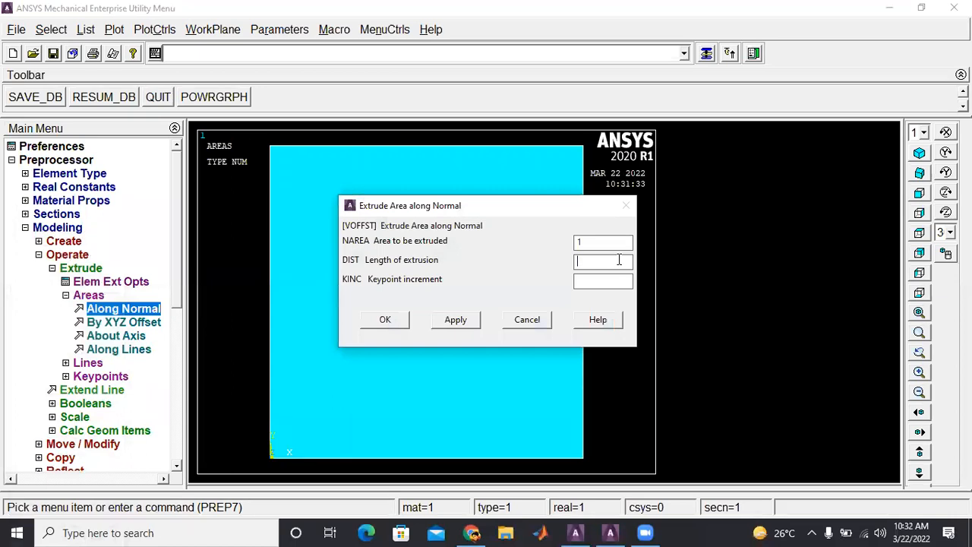
{"action": "type", "text": "500"}
{"action": "left_click", "coordinate": [386, 319]}
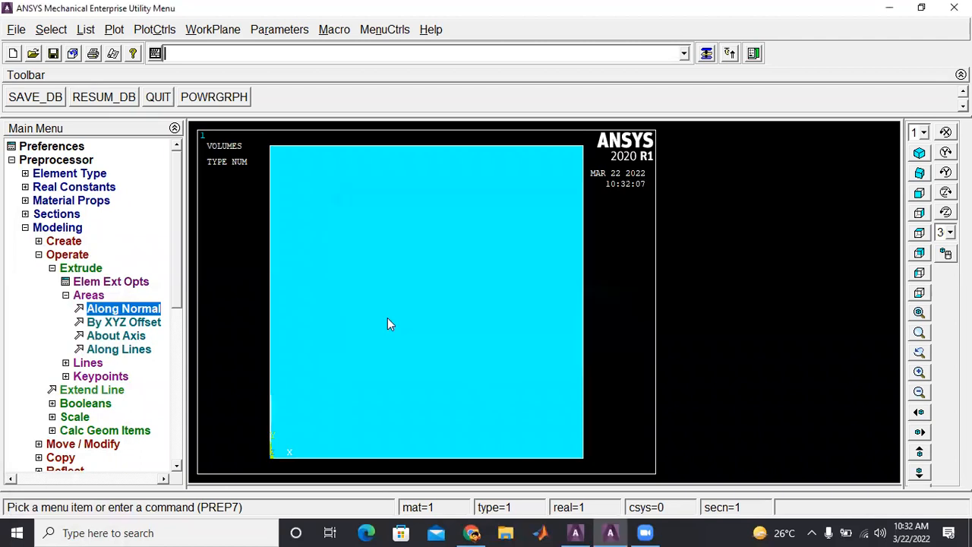
- View the extruded block obliquely and plot its lines, its areas and its volumes in turn
{"action": "left_click", "coordinate": [919, 173]}
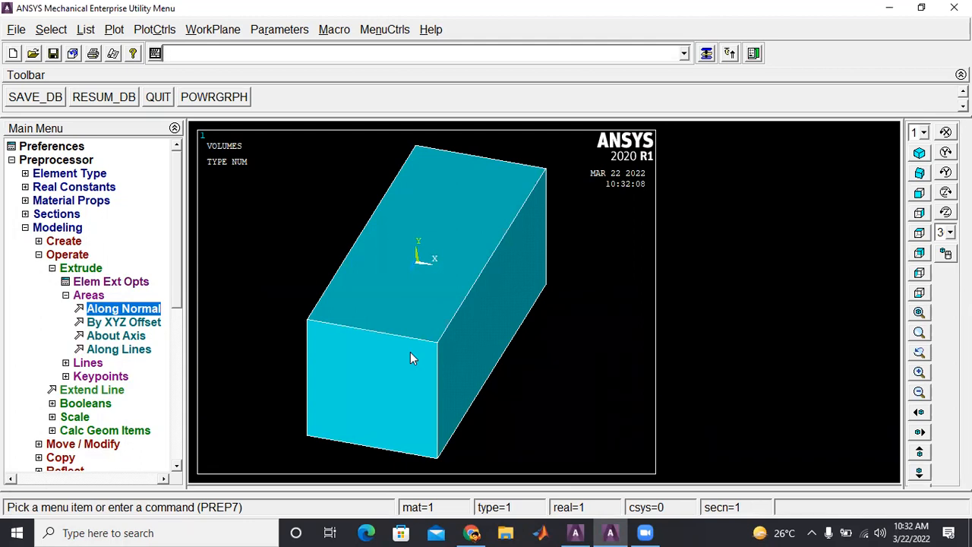
{"action": "left_click", "coordinate": [114, 30]}
{"action": "mouse_move", "coordinate": [137, 78]}
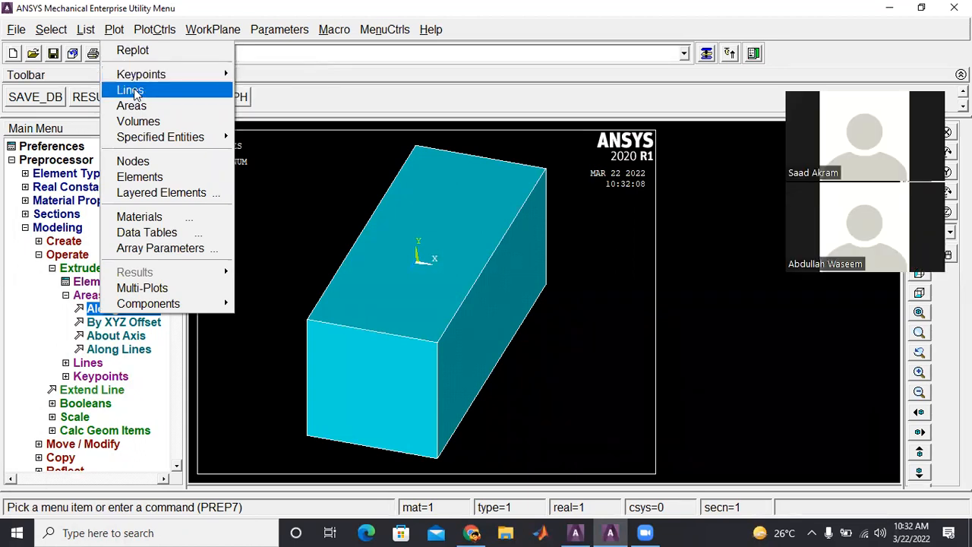
{"action": "left_click", "coordinate": [131, 90]}
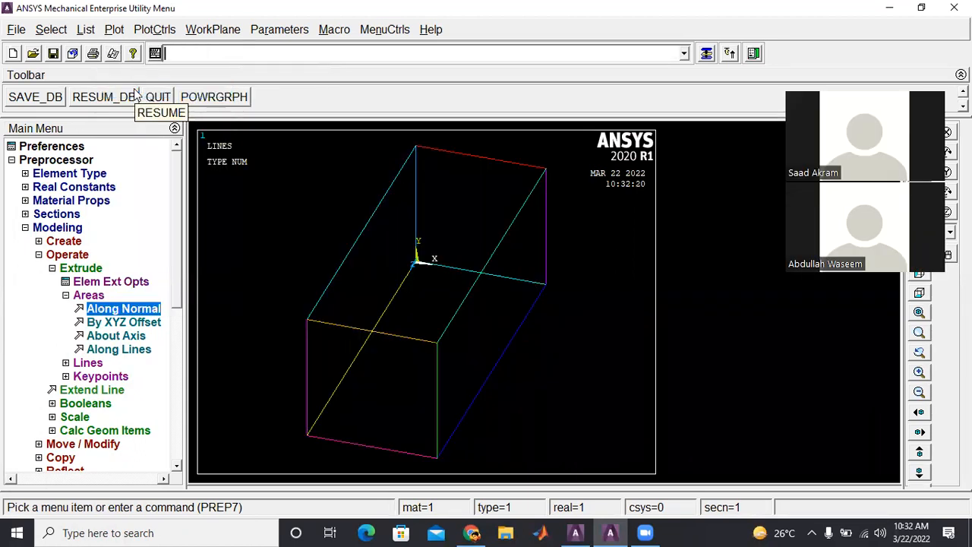
{"action": "left_click", "coordinate": [113, 31]}
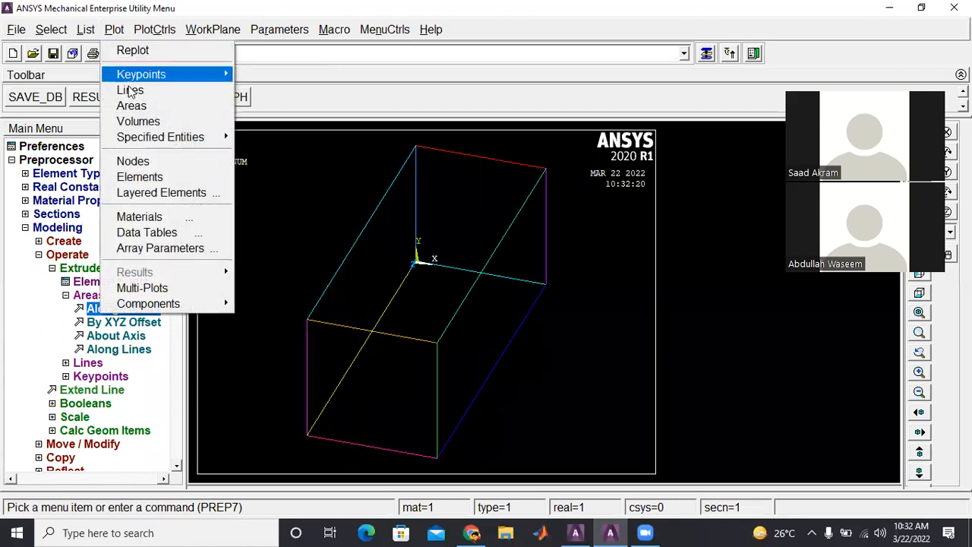
{"action": "left_click", "coordinate": [135, 106]}
{"action": "left_click", "coordinate": [114, 31]}
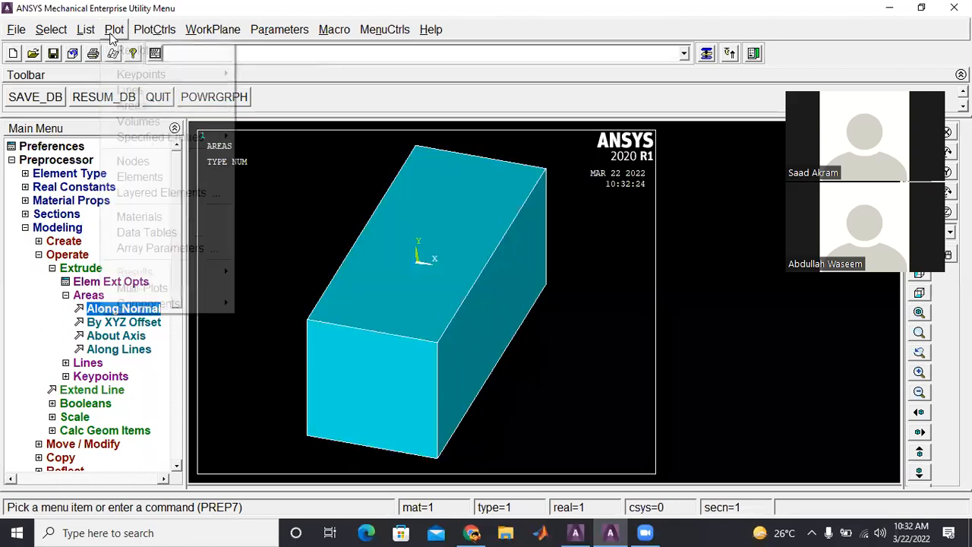
{"action": "left_click", "coordinate": [158, 118]}
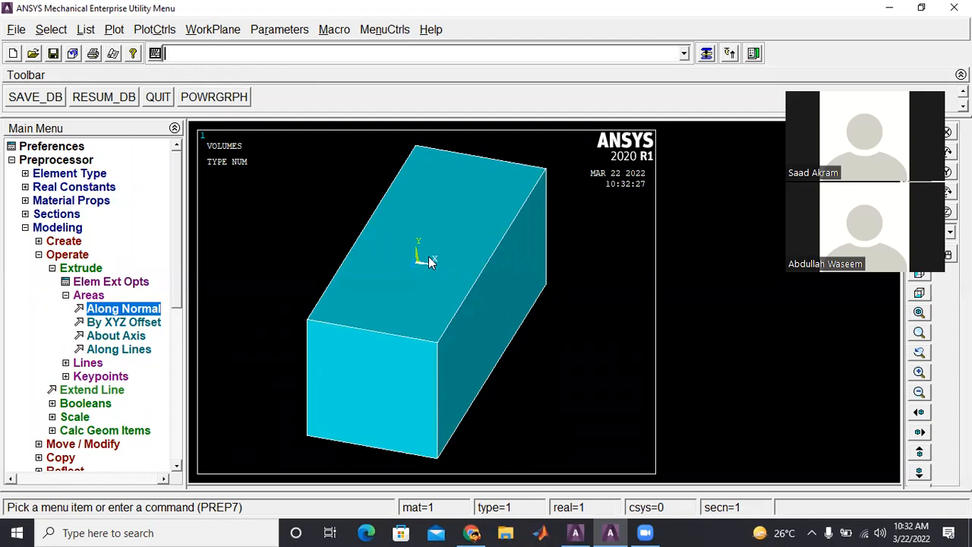
{"action": "left_click", "coordinate": [44, 241]}
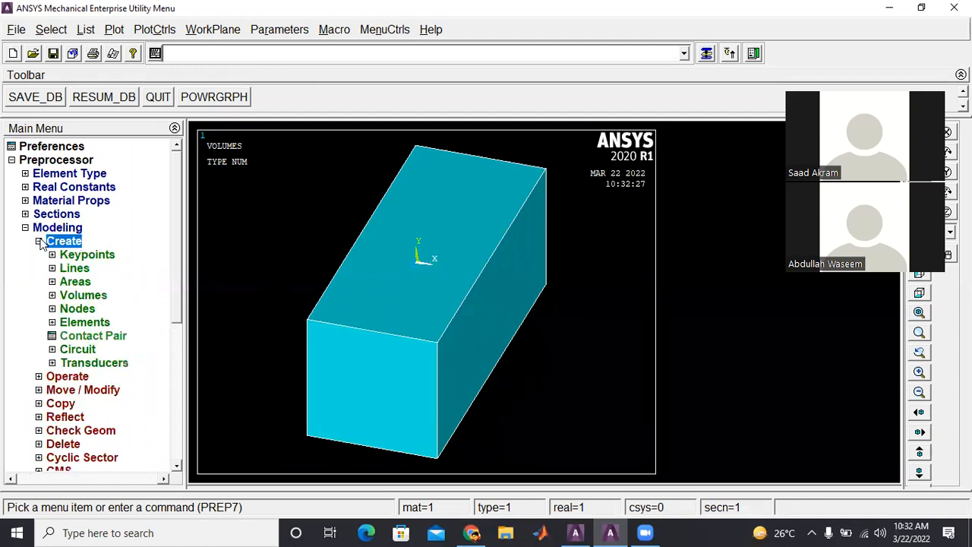
{"action": "left_click", "coordinate": [73, 281]}
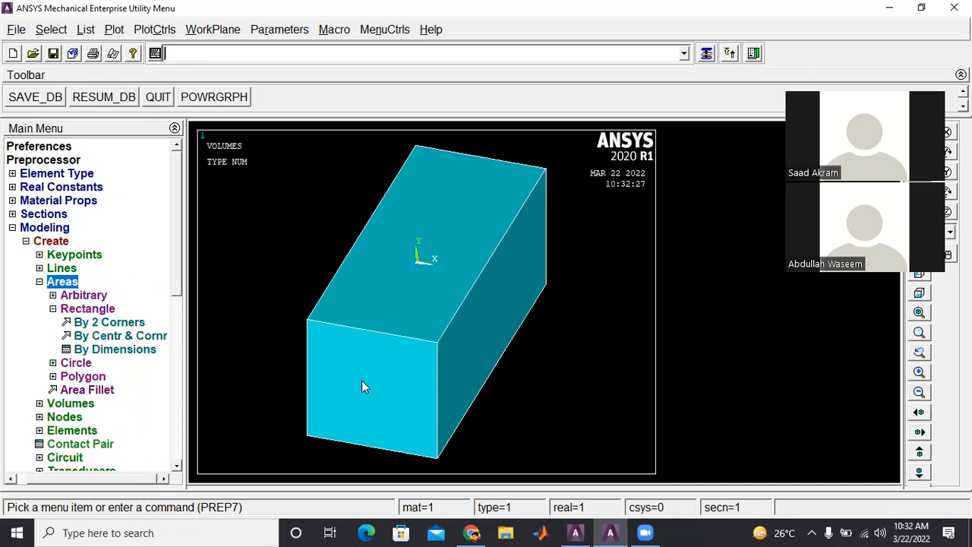
{"action": "left_click", "coordinate": [39, 281]}
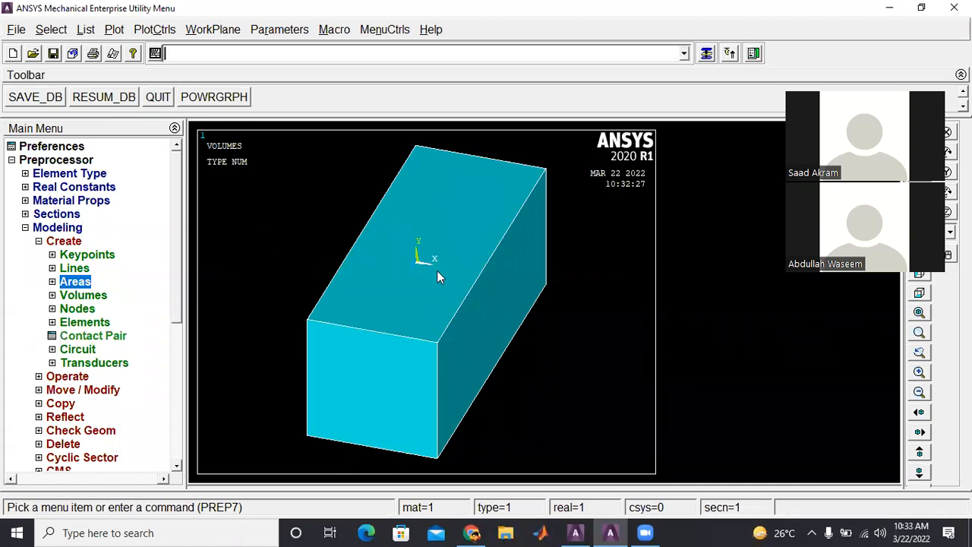
- Open the mesh attribute assignment for all volumes
{"action": "left_click", "coordinate": [28, 227]}
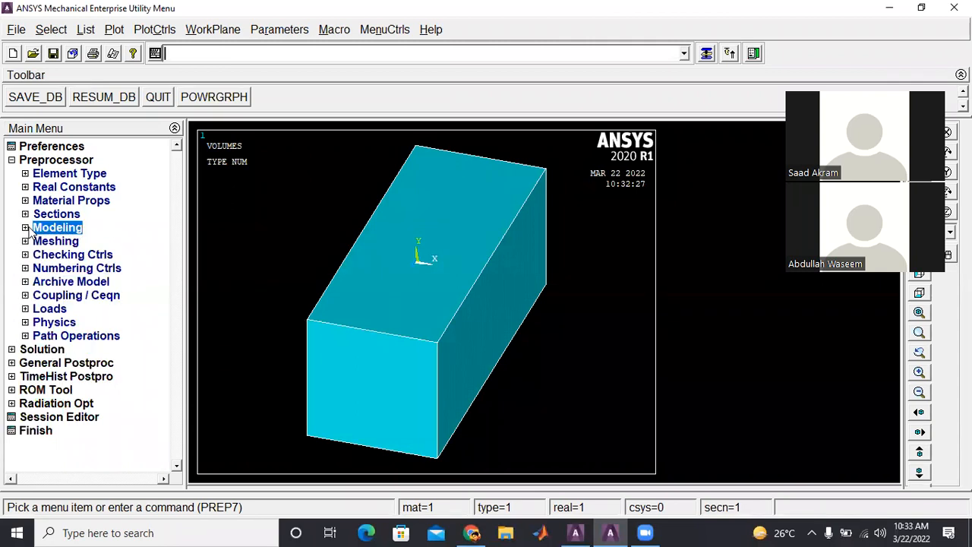
{"action": "left_click", "coordinate": [26, 241]}
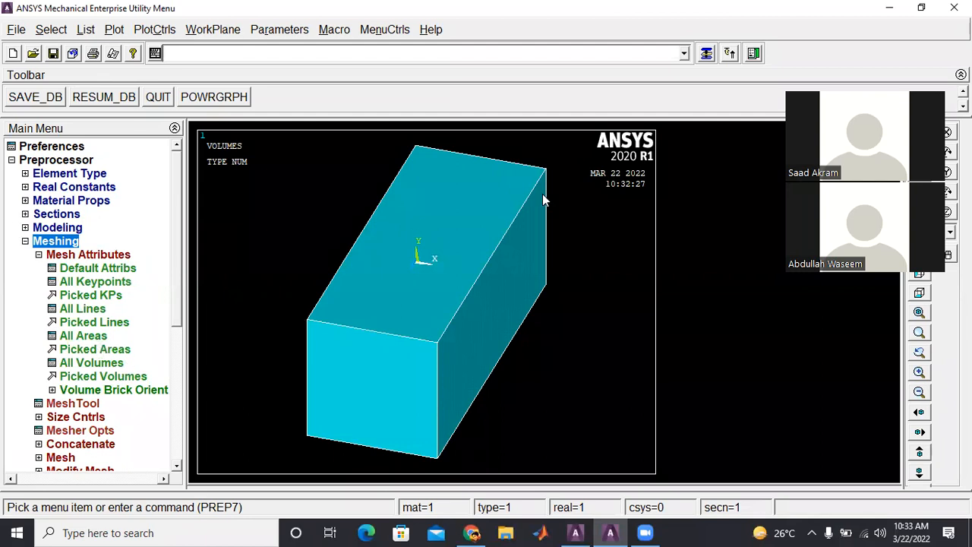
{"action": "left_click", "coordinate": [92, 363]}
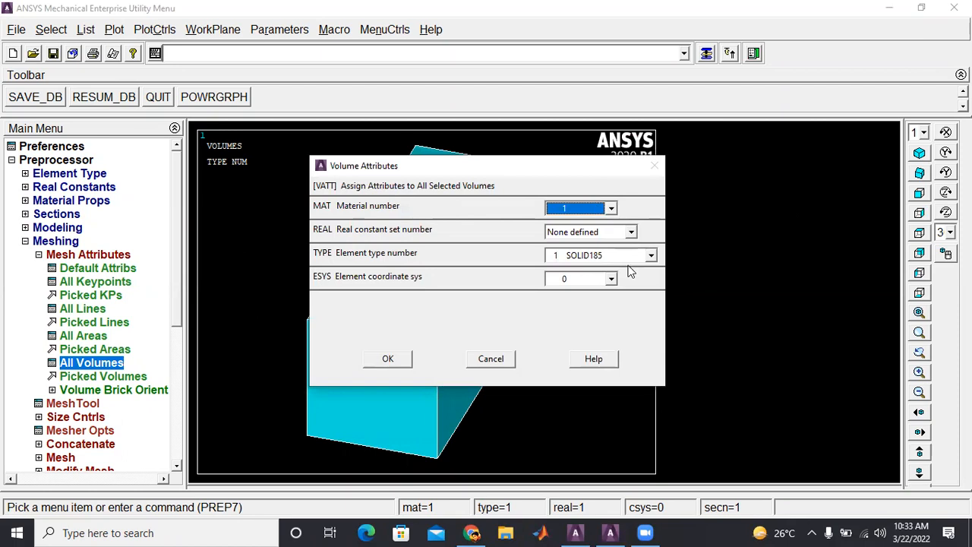
- Assign material 1 and element type SOLID185 to all volumes, and set the MeshTool element attributes to Volumes
{"action": "left_click", "coordinate": [391, 362]}
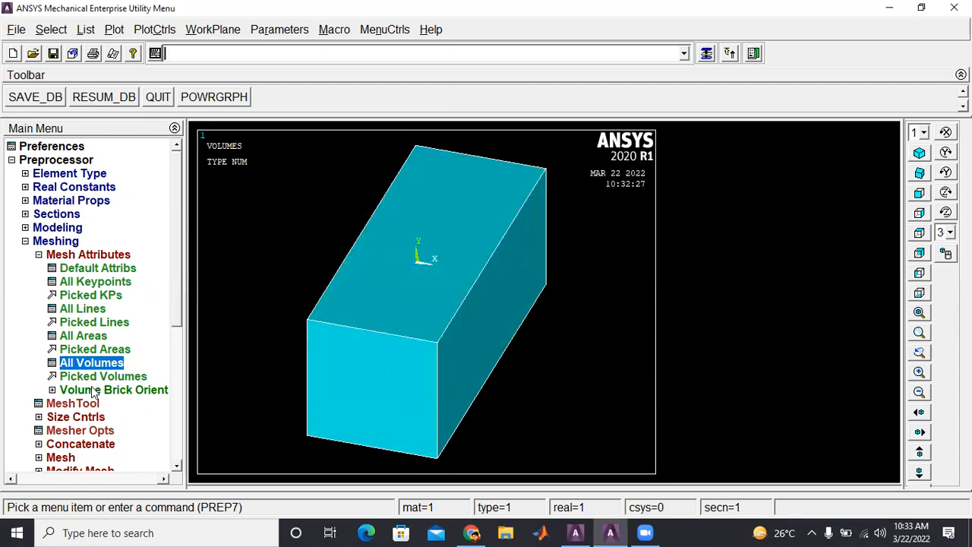
{"action": "left_click", "coordinate": [76, 403]}
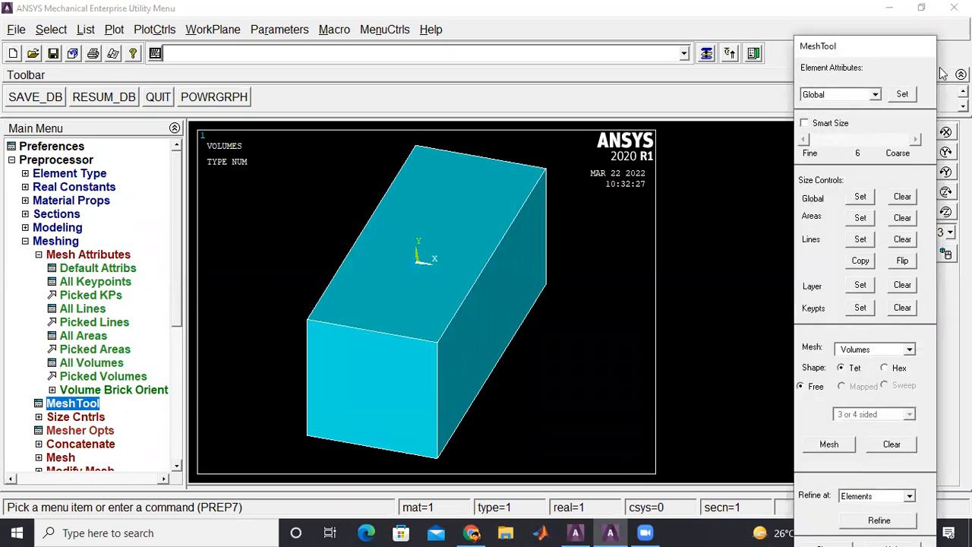
{"action": "left_click", "coordinate": [874, 95]}
{"action": "left_click", "coordinate": [827, 117]}
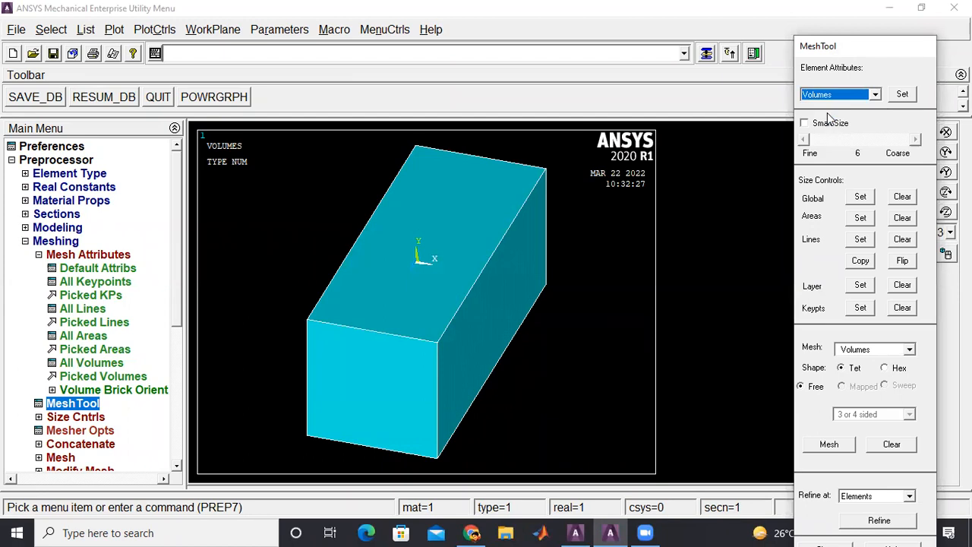
- Enable Smart Size for the mesh and set its fineness level to 2
{"action": "left_click", "coordinate": [804, 124]}
{"action": "left_click", "coordinate": [804, 141]}
{"action": "left_click", "coordinate": [805, 141]}
{"action": "left_click", "coordinate": [804, 141]}
{"action": "left_click", "coordinate": [805, 141]}
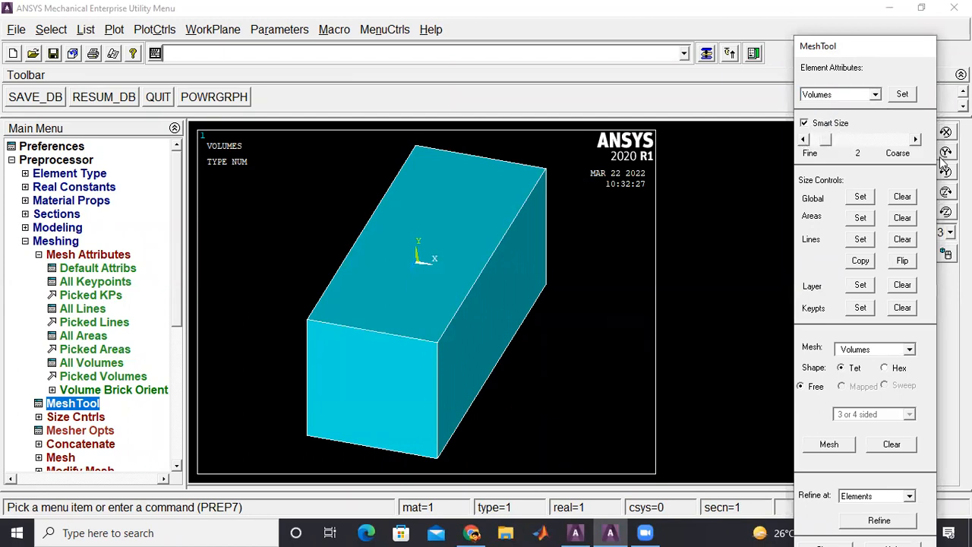
- Mesh the block volume with free tetrahedral elements and dismiss the mesh warnings
{"action": "left_click", "coordinate": [829, 443]}
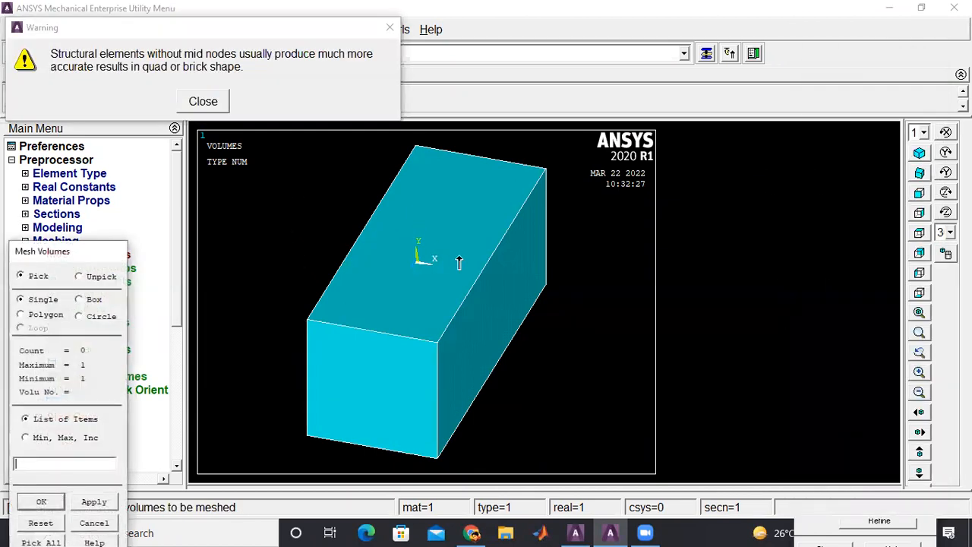
{"action": "left_click", "coordinate": [459, 261]}
{"action": "left_click", "coordinate": [202, 101]}
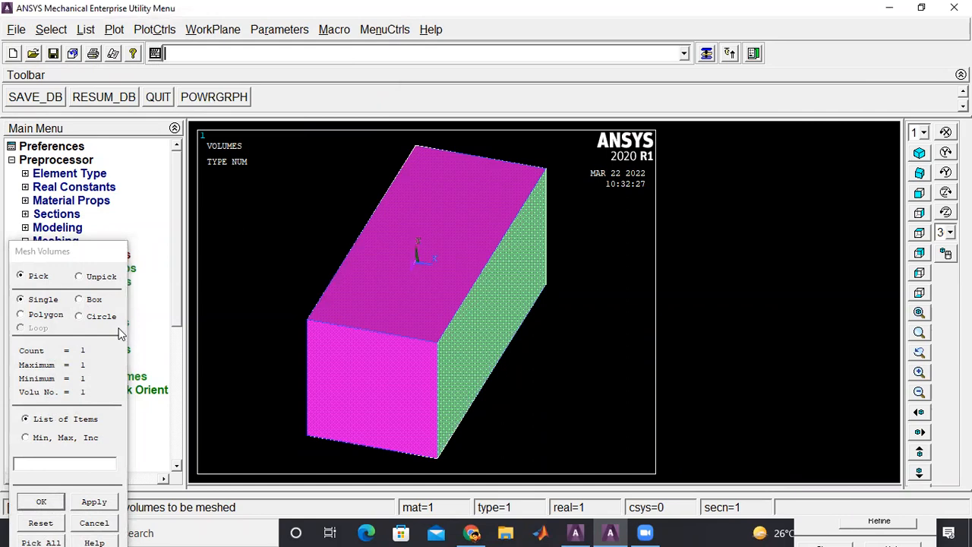
{"action": "left_click", "coordinate": [41, 501]}
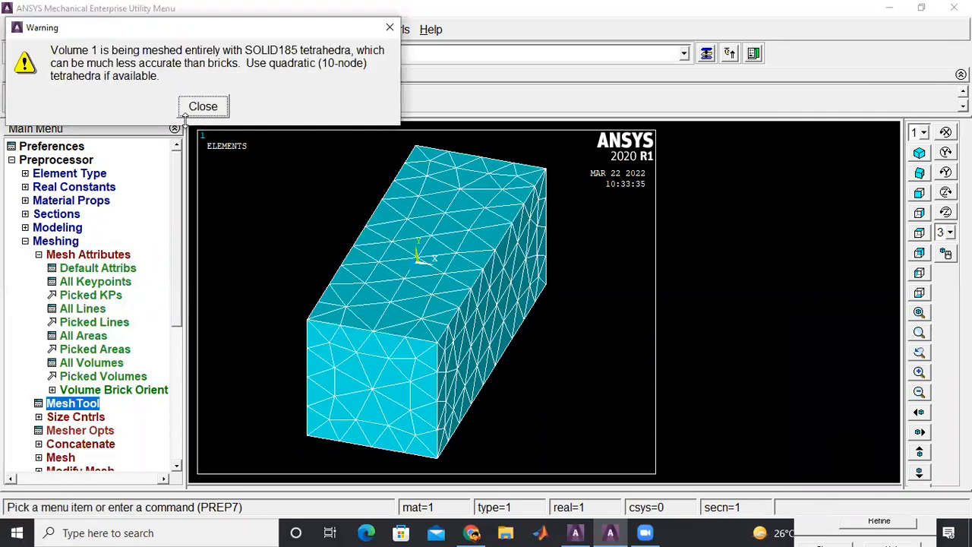
{"action": "left_click", "coordinate": [202, 107]}
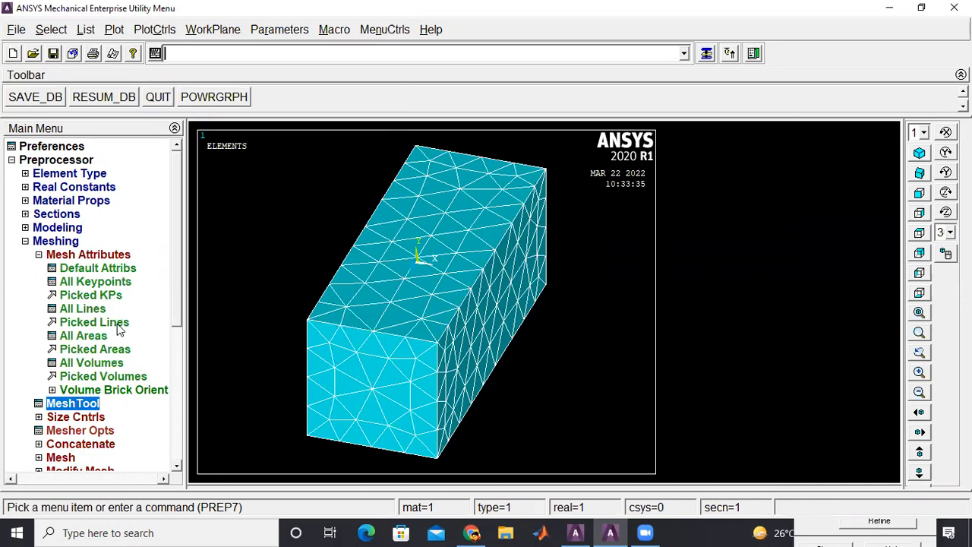
{"action": "left_click", "coordinate": [43, 418]}
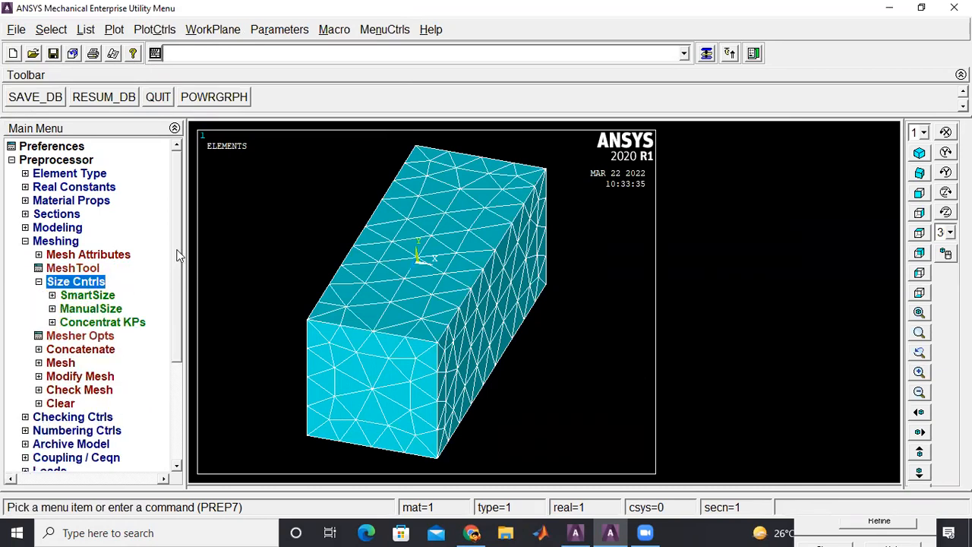
{"action": "scroll", "coordinate": [91, 304], "scroll_direction": "down", "scroll_amount": 3}
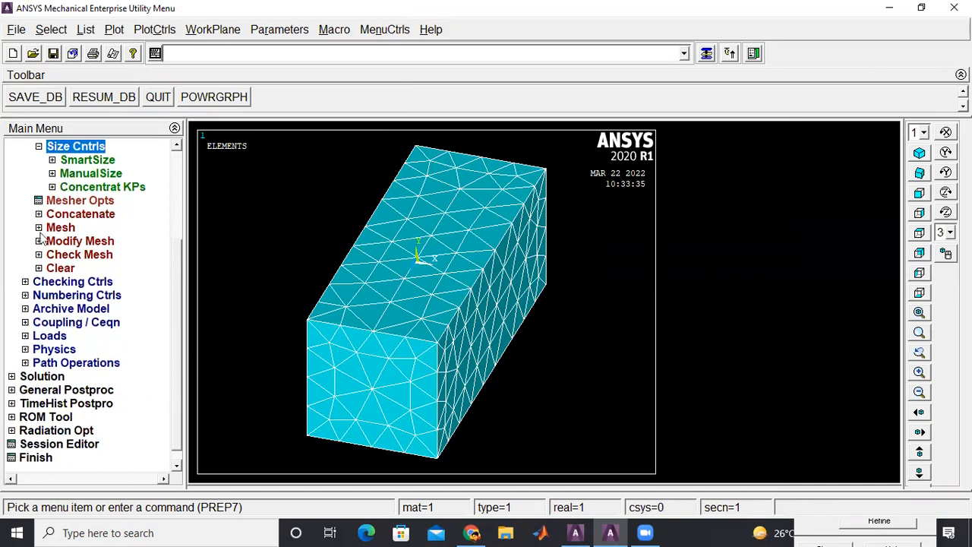
{"action": "left_click", "coordinate": [43, 227]}
{"action": "left_click", "coordinate": [44, 296]}
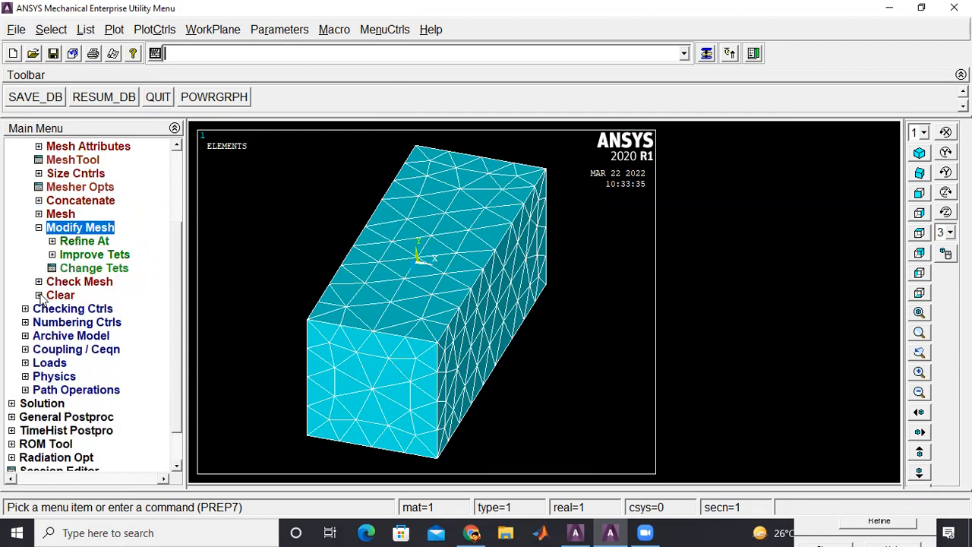
{"action": "left_click", "coordinate": [82, 242]}
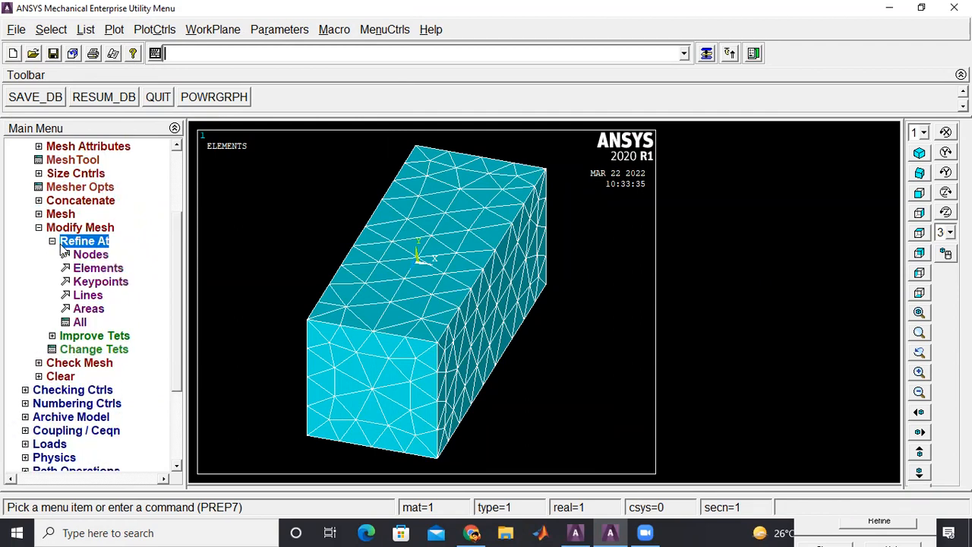
- Define a new analysis of type Static
{"action": "left_click_drag", "start_coordinate": [180, 257], "coordinate": [169, 325]}
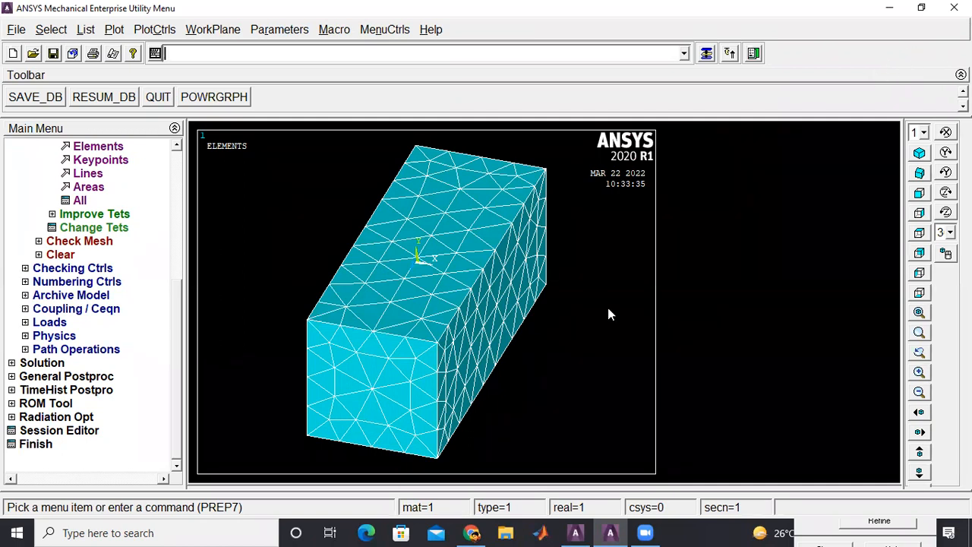
{"action": "left_click", "coordinate": [33, 324]}
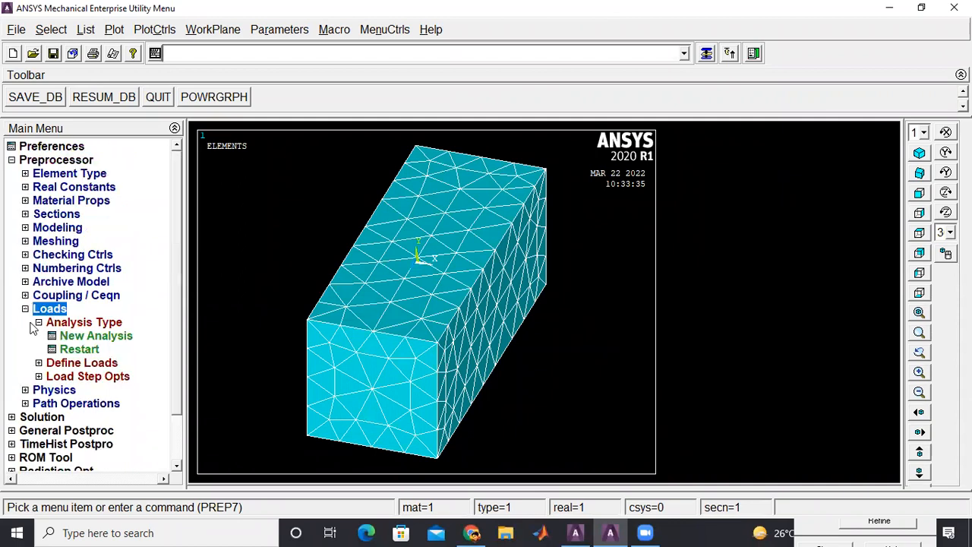
{"action": "left_click", "coordinate": [96, 337]}
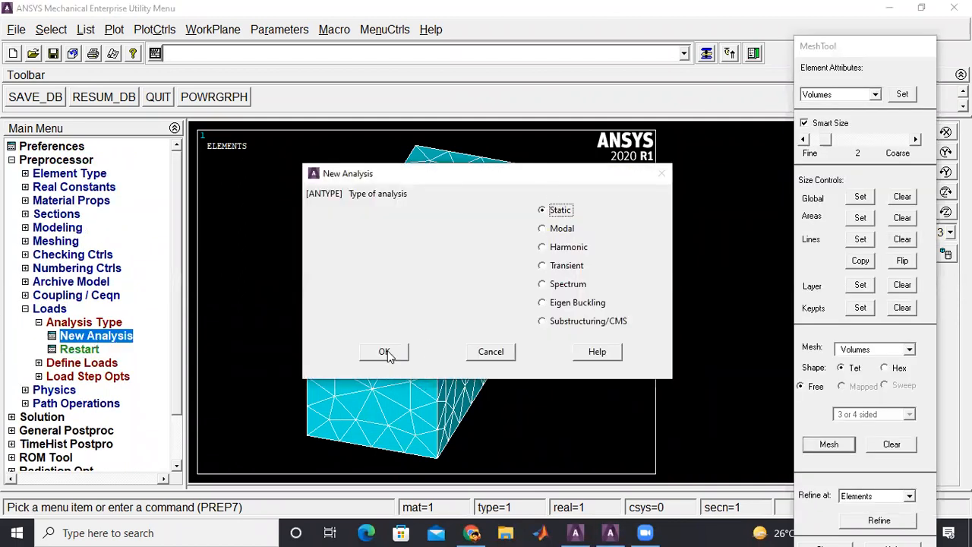
{"action": "left_click", "coordinate": [384, 352]}
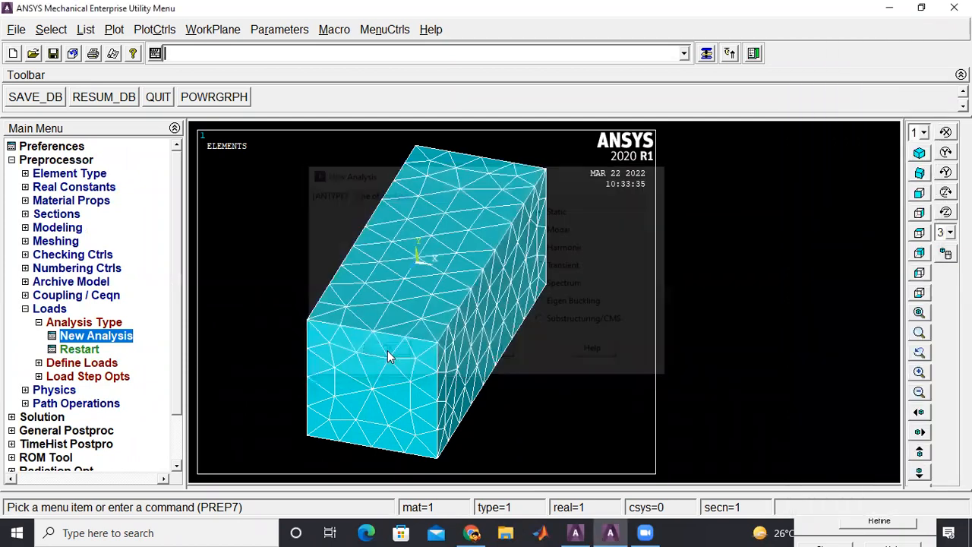
- Constrain all DOF on the block's front end face with a constant displacement value of 0
{"action": "left_click", "coordinate": [53, 363]}
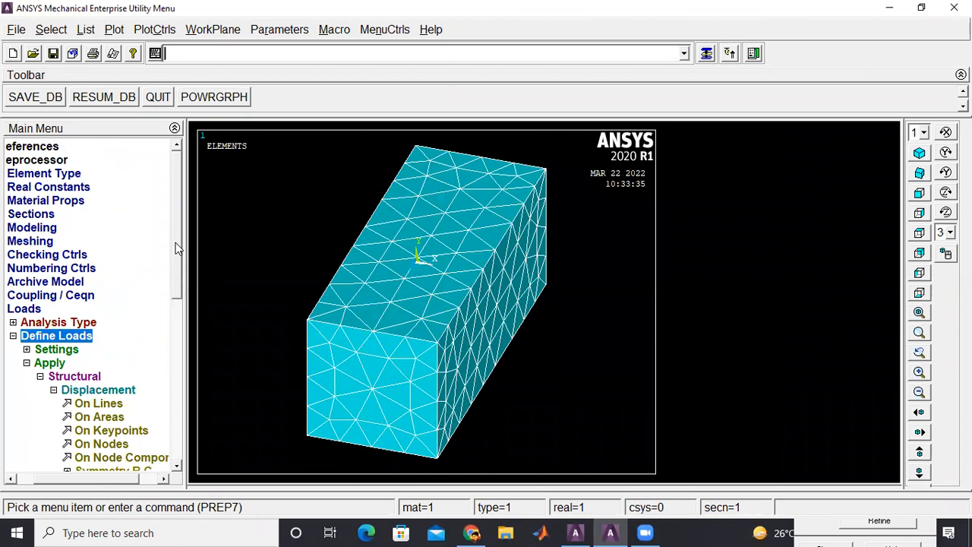
{"action": "scroll", "coordinate": [169, 282], "scroll_direction": "down", "scroll_amount": 5}
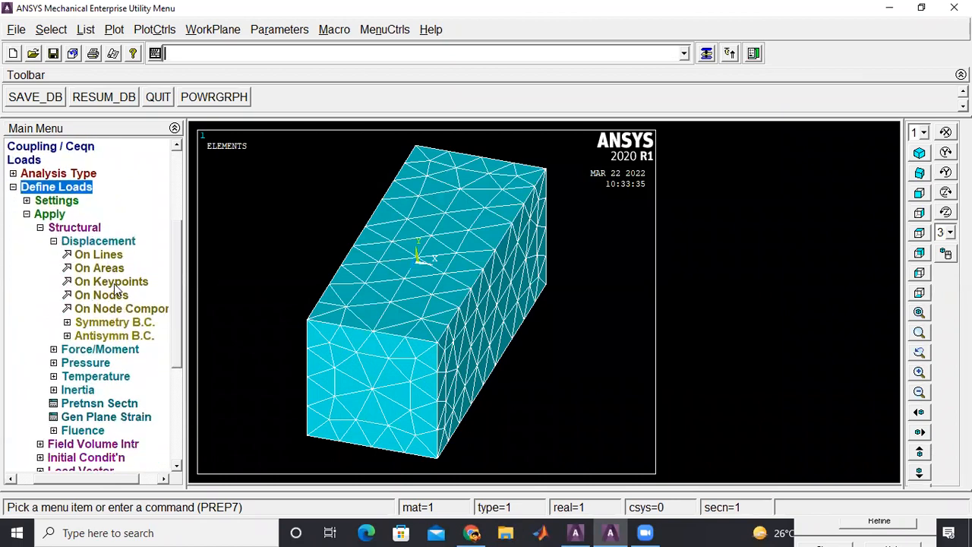
{"action": "left_click", "coordinate": [87, 269]}
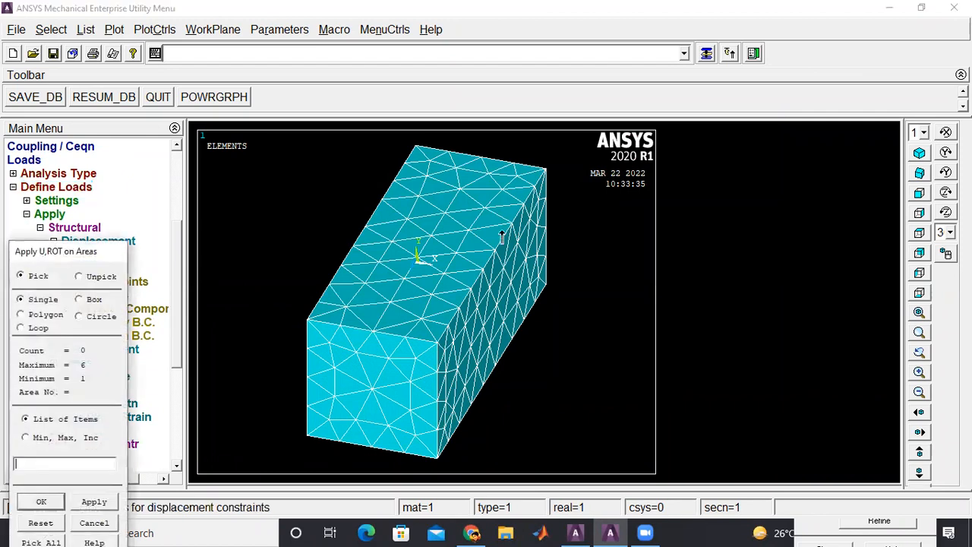
{"action": "left_click", "coordinate": [402, 380]}
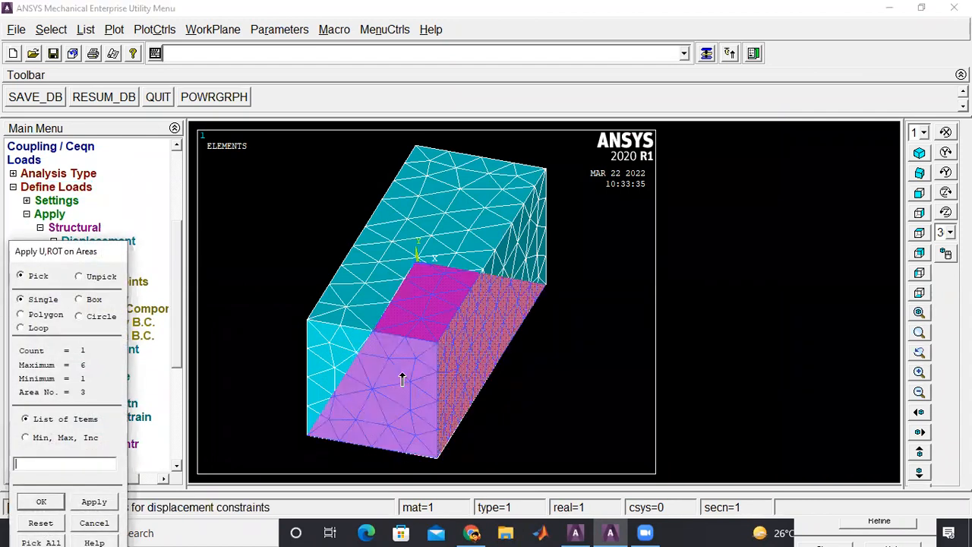
{"action": "right_click", "coordinate": [402, 372]}
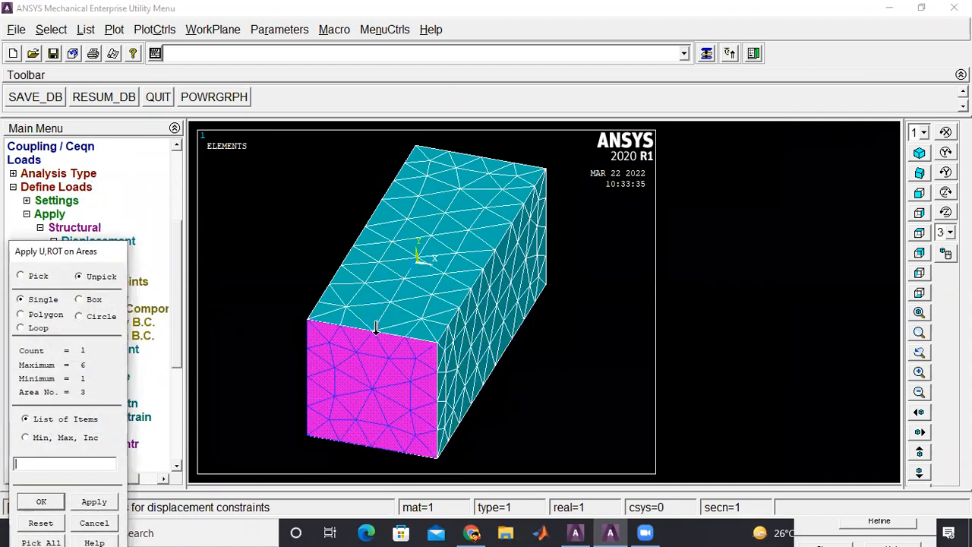
{"action": "left_click", "coordinate": [41, 503]}
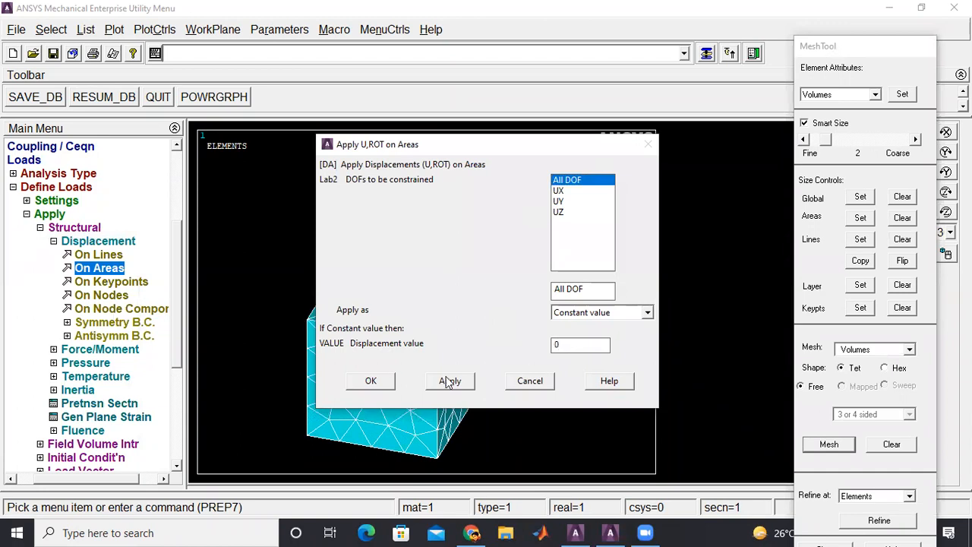
{"action": "left_click", "coordinate": [371, 380]}
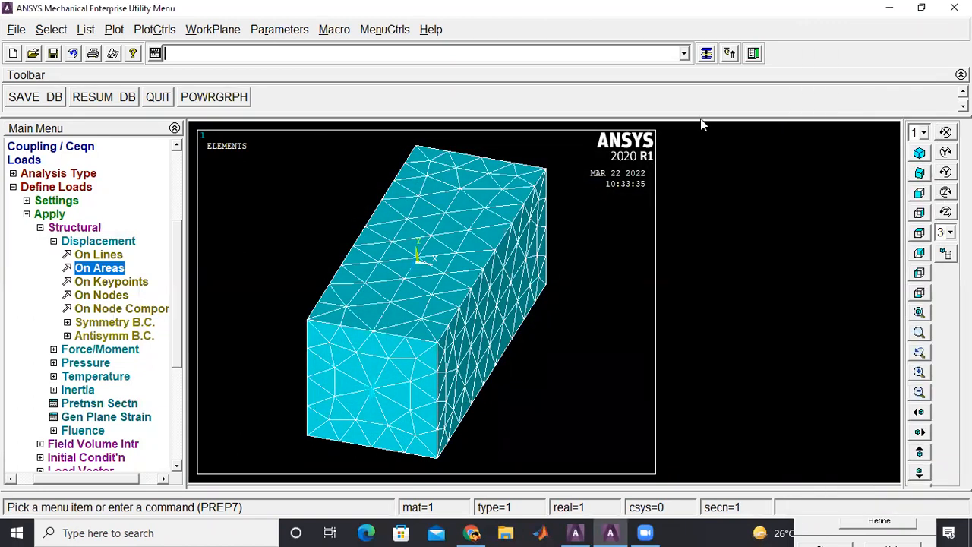
- Apply a constant pressure of 10 on the upper edge of the block's end opposite the constrained face
{"action": "left_click", "coordinate": [919, 172]}
{"action": "left_click", "coordinate": [917, 152]}
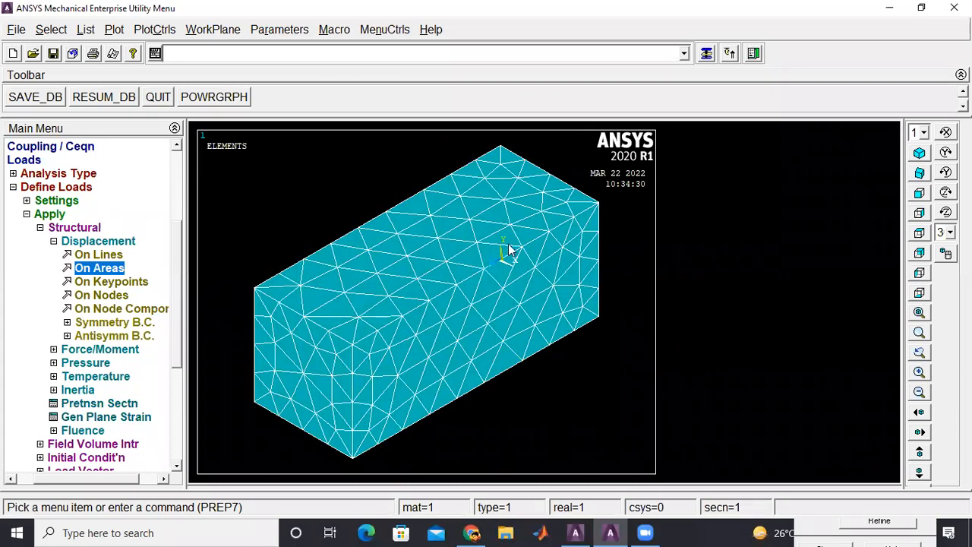
{"action": "left_click", "coordinate": [65, 351]}
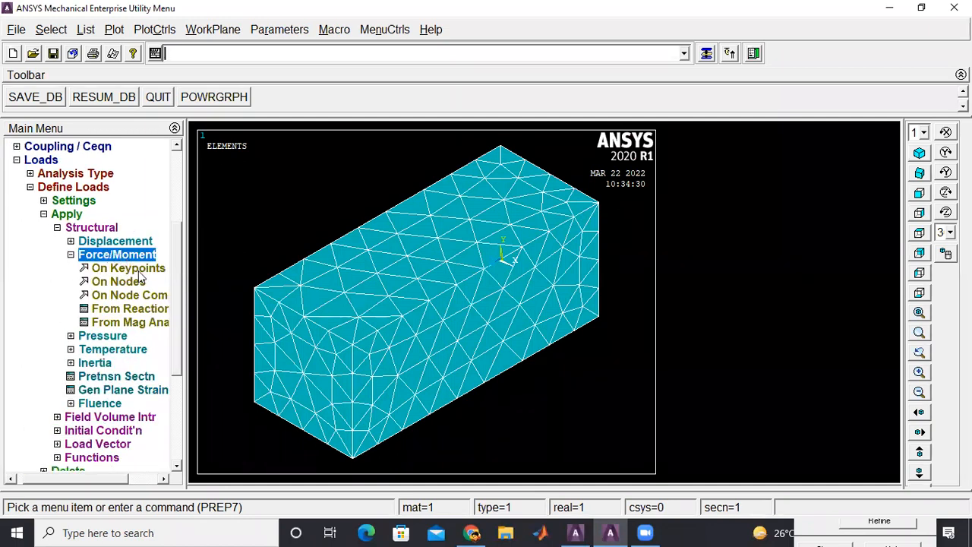
{"action": "left_click", "coordinate": [87, 337]}
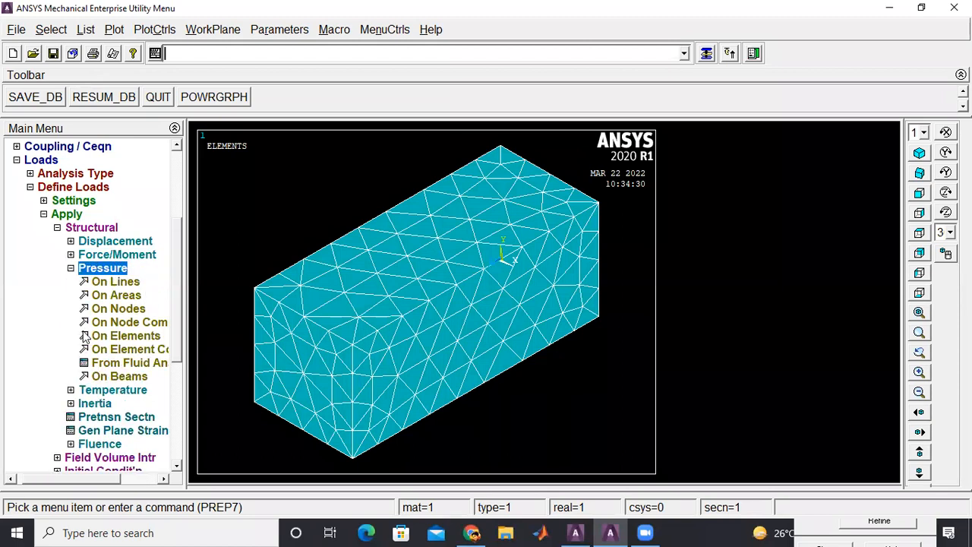
{"action": "left_click", "coordinate": [119, 284]}
{"action": "left_click", "coordinate": [530, 165]}
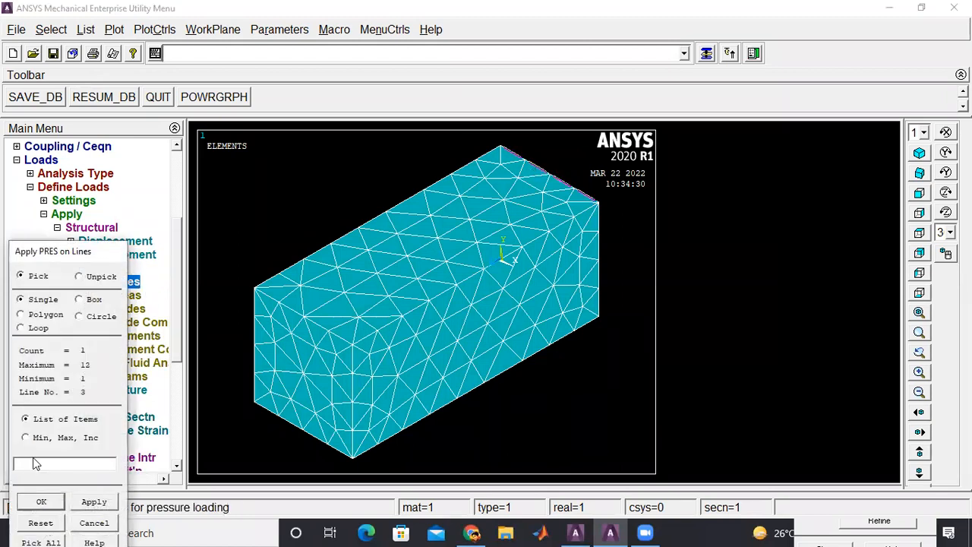
{"action": "left_click", "coordinate": [41, 501]}
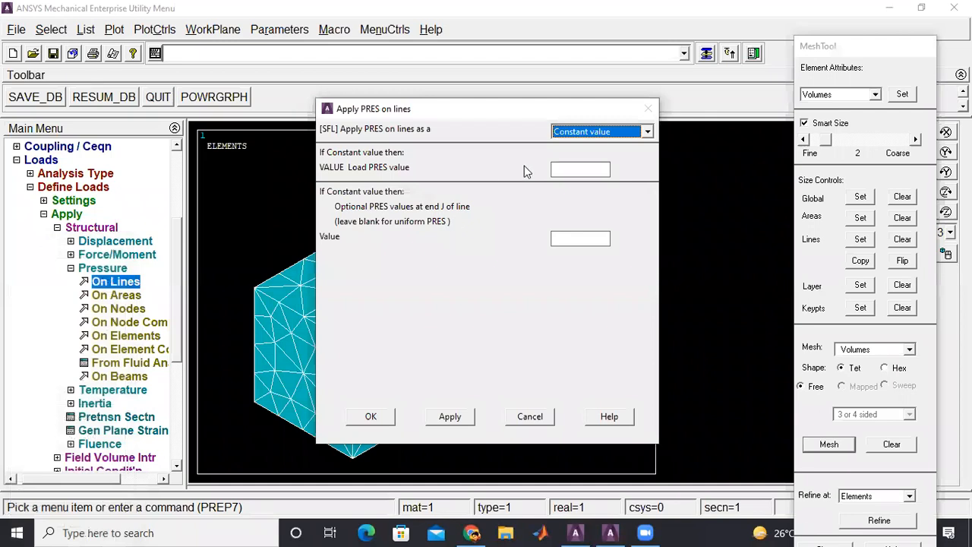
{"action": "left_click", "coordinate": [591, 170]}
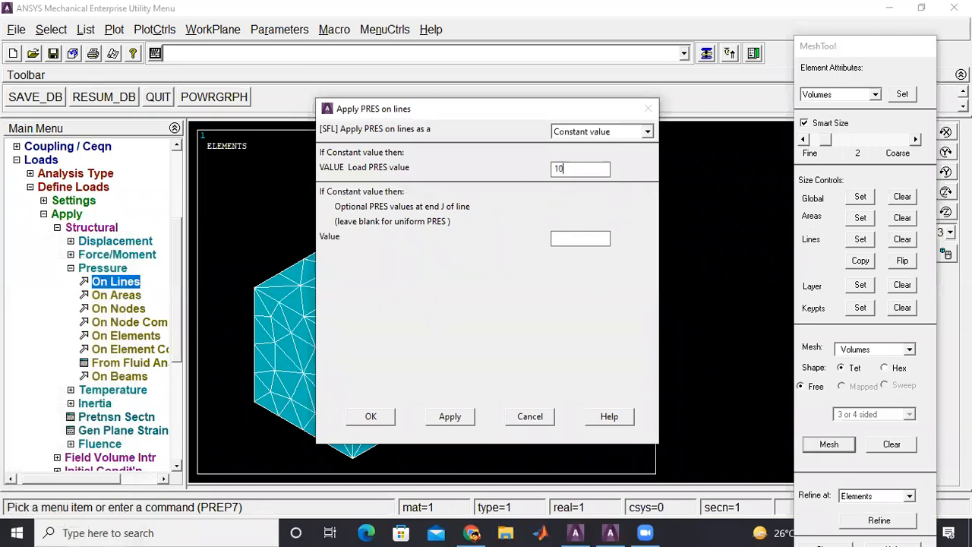
{"action": "type", "text": "10"}
{"action": "key", "text": "Return"}
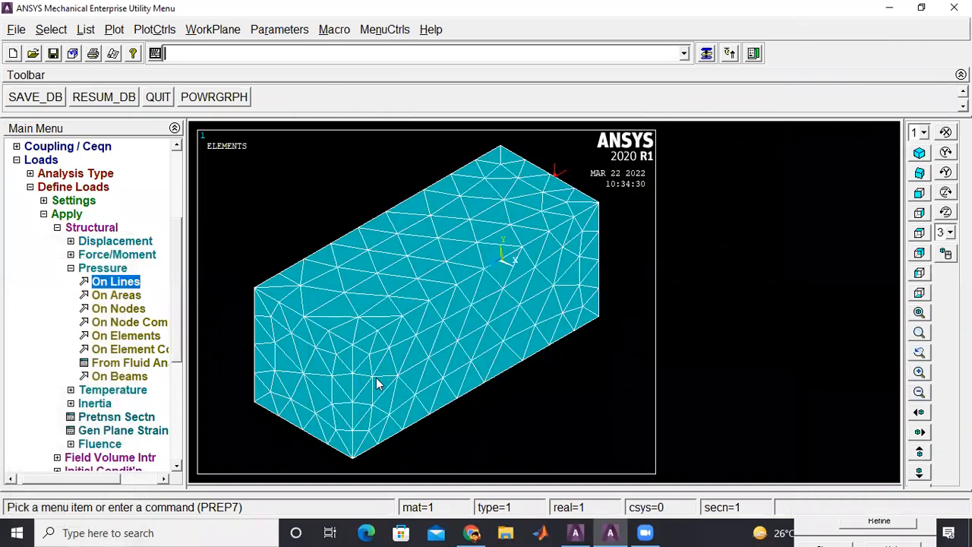
{"action": "scroll", "coordinate": [195, 410], "scroll_direction": "down", "scroll_amount": 5}
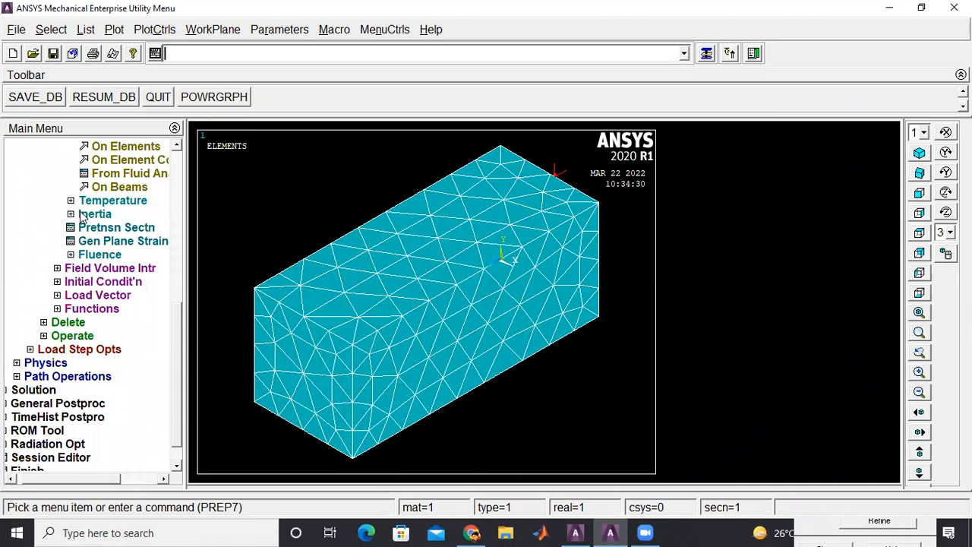
{"action": "left_click", "coordinate": [72, 214]}
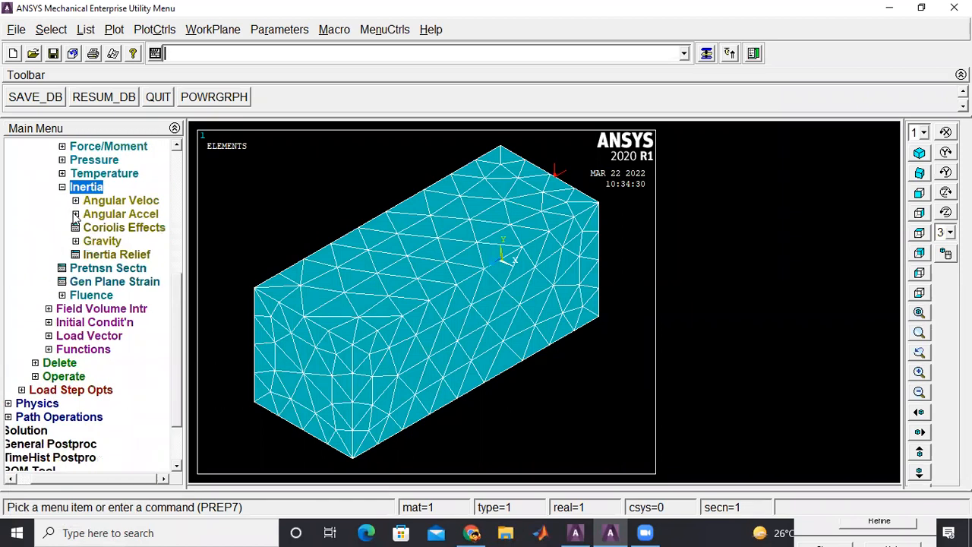
{"action": "left_click", "coordinate": [75, 241]}
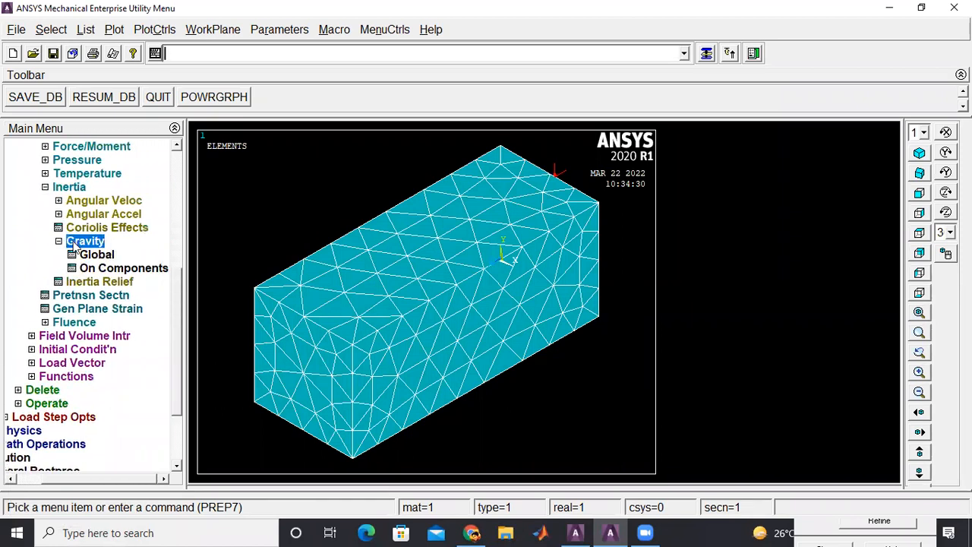
{"action": "left_click", "coordinate": [94, 256]}
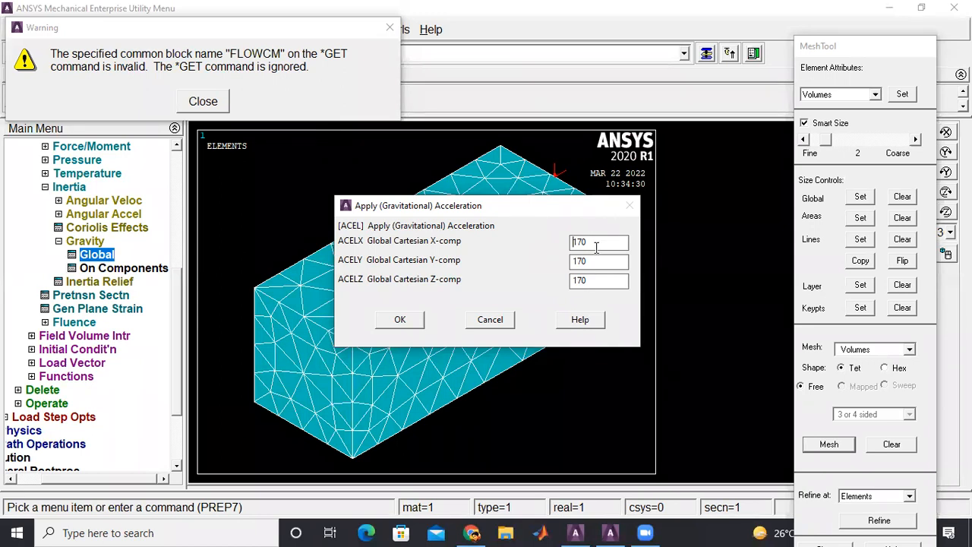
{"action": "left_click", "coordinate": [490, 320]}
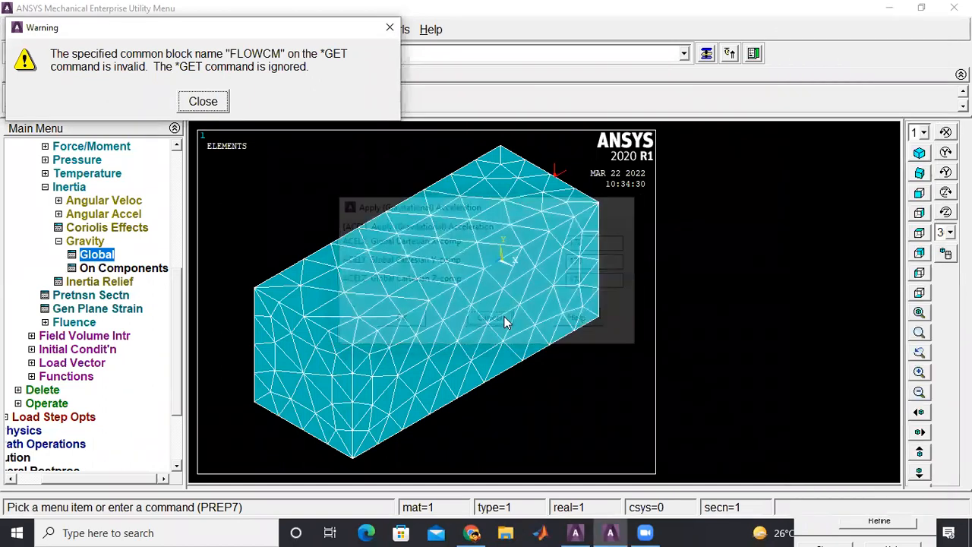
- Dismiss the invalid block name warning and solve the current load step despite the model check warning, closing the solution status window
{"action": "left_click", "coordinate": [216, 101]}
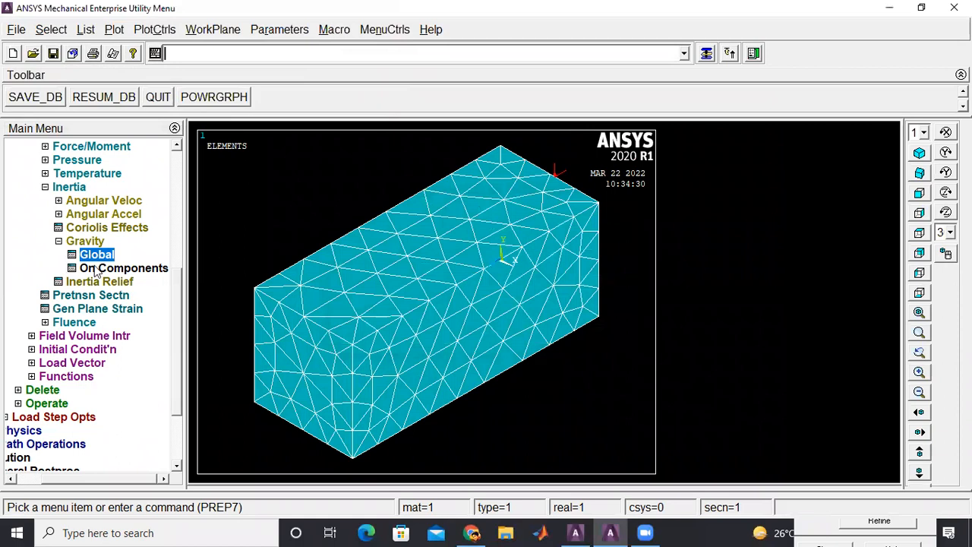
{"action": "left_click", "coordinate": [79, 471]}
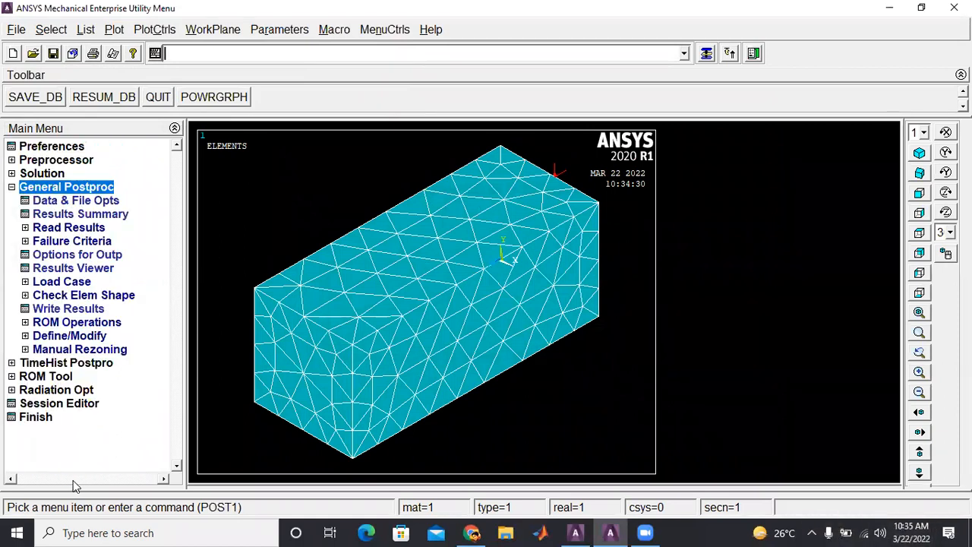
{"action": "left_click", "coordinate": [30, 163]}
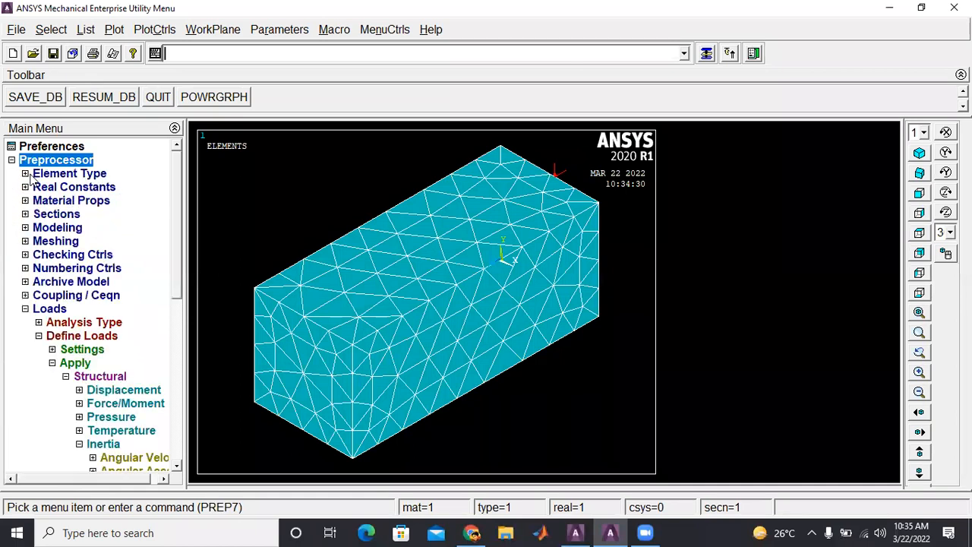
{"action": "left_click", "coordinate": [12, 160]}
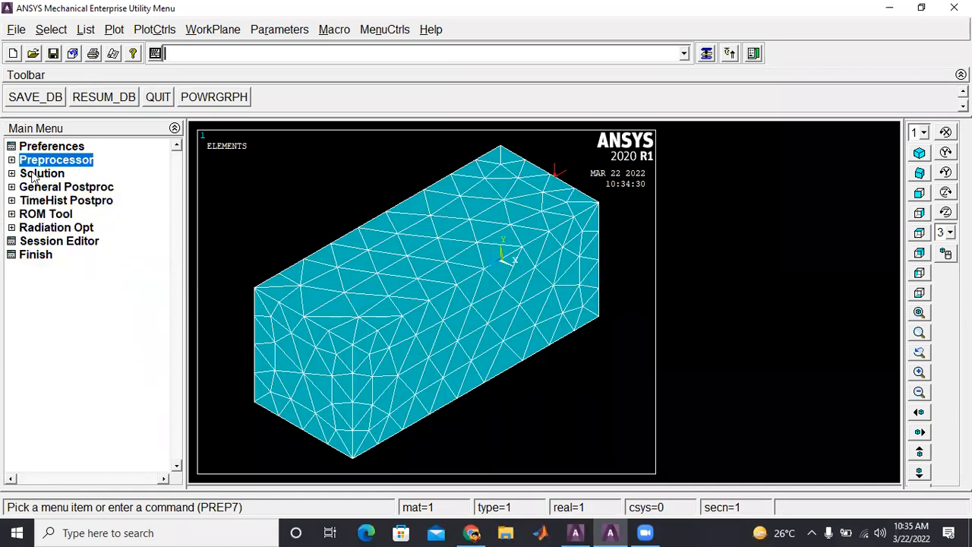
{"action": "left_click", "coordinate": [35, 175]}
{"action": "left_click", "coordinate": [48, 254]}
{"action": "left_click", "coordinate": [75, 268]}
{"action": "left_click", "coordinate": [481, 335]}
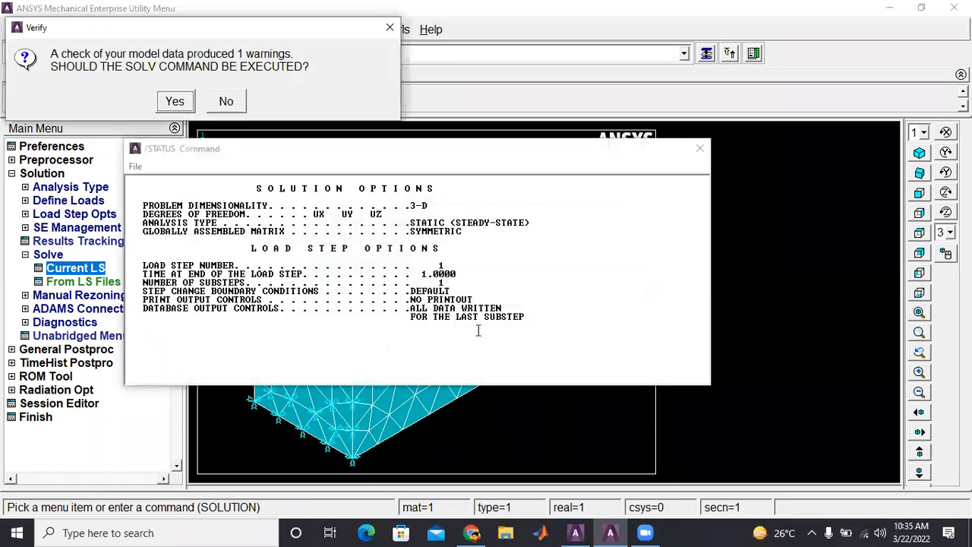
{"action": "left_click", "coordinate": [158, 101]}
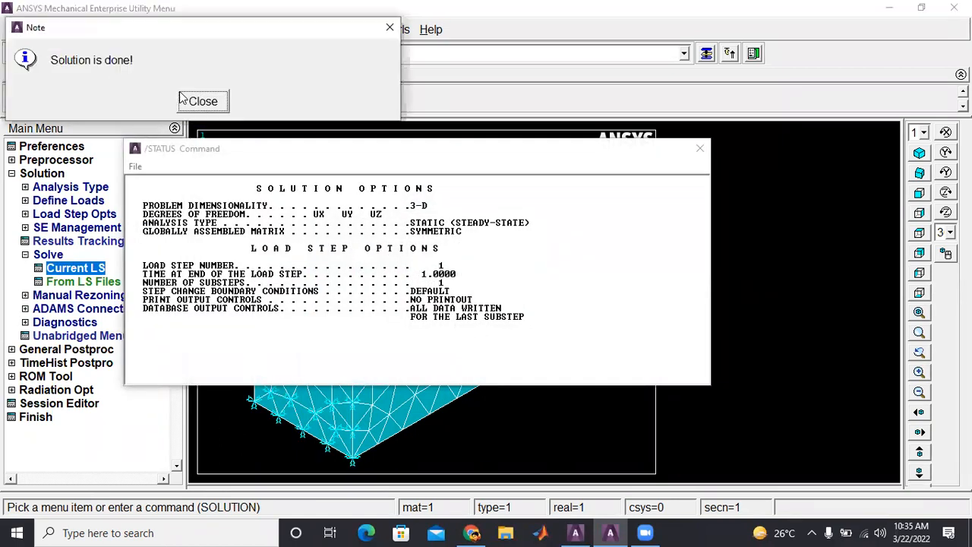
{"action": "left_click", "coordinate": [199, 101]}
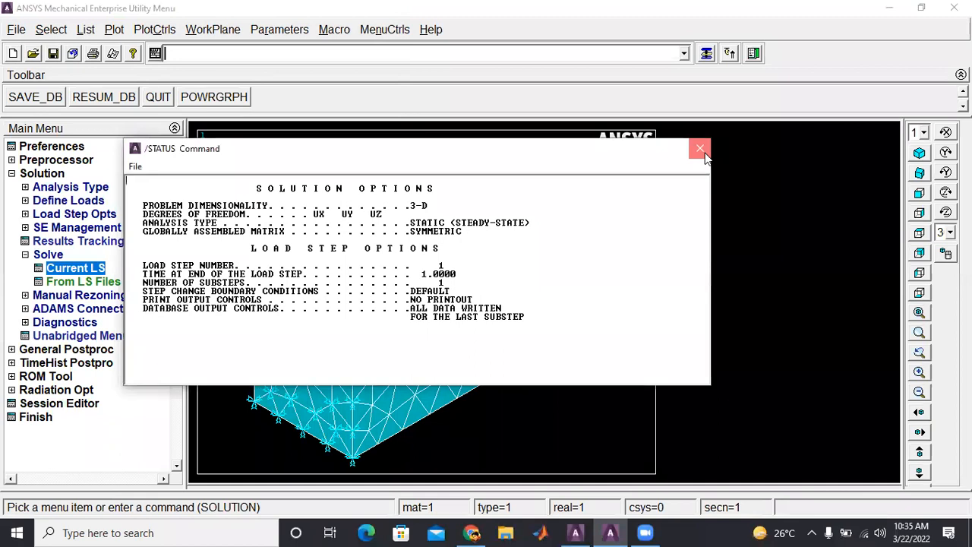
{"action": "left_click", "coordinate": [700, 148]}
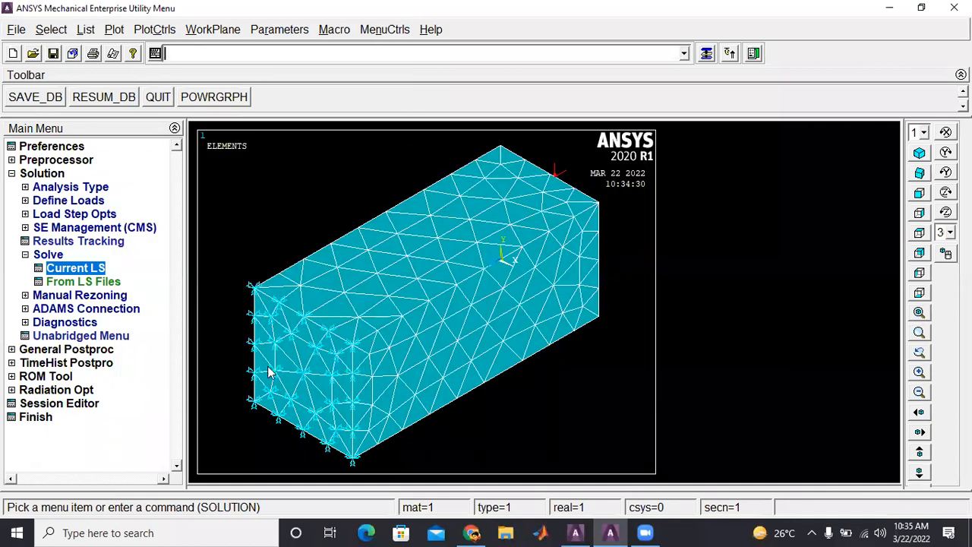
- Plot the nodal solution contour of the displacement vector sum for the block
{"action": "left_click", "coordinate": [15, 350]}
{"action": "left_click", "coordinate": [76, 296]}
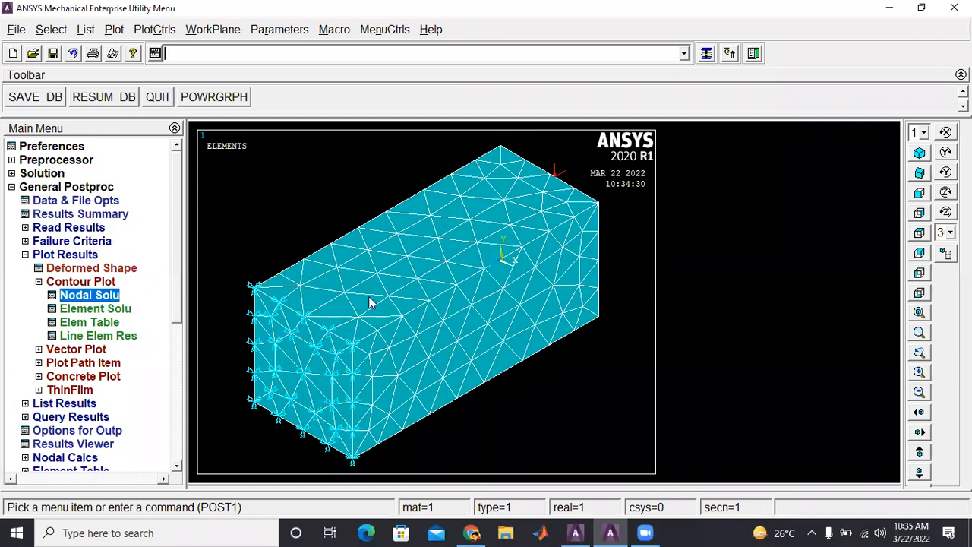
{"action": "left_click", "coordinate": [578, 414]}
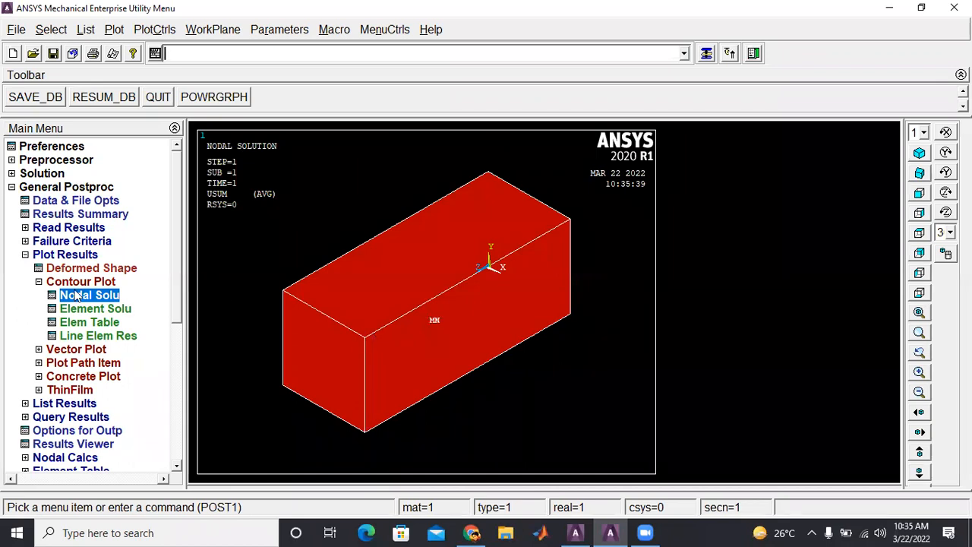
- List the nodal solution results for stress intensity, dismissing the warning and closing the listing
{"action": "left_click", "coordinate": [47, 404]}
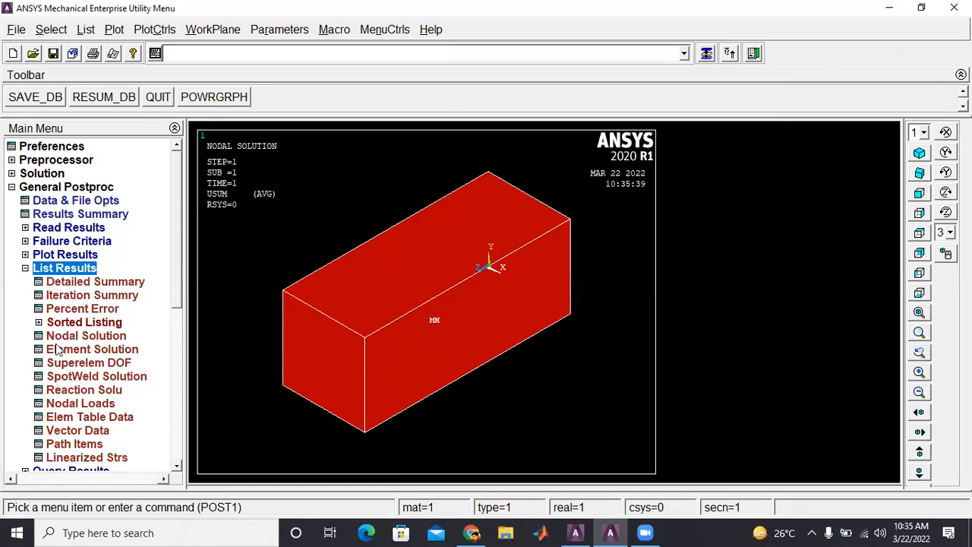
{"action": "left_click", "coordinate": [76, 336]}
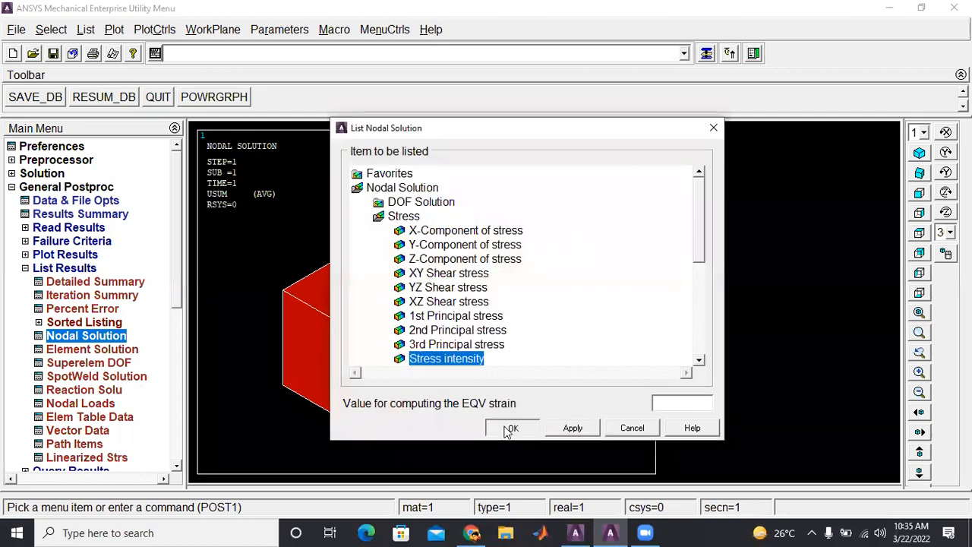
{"action": "left_click", "coordinate": [513, 428]}
{"action": "left_click", "coordinate": [203, 101]}
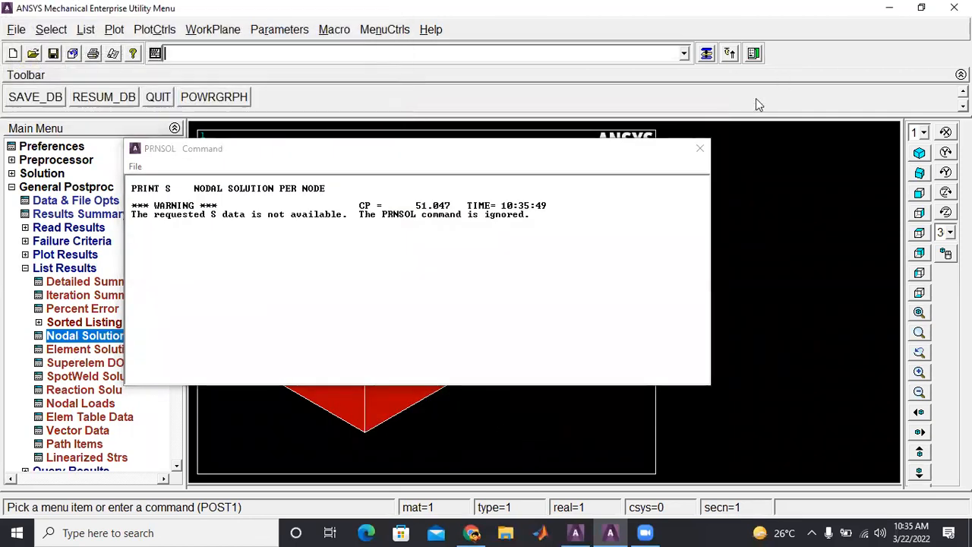
{"action": "left_click", "coordinate": [699, 148]}
- List the nodal displacement vector sum results and review them down to the maximum absolute values, closing the listing
{"action": "left_click", "coordinate": [96, 337]}
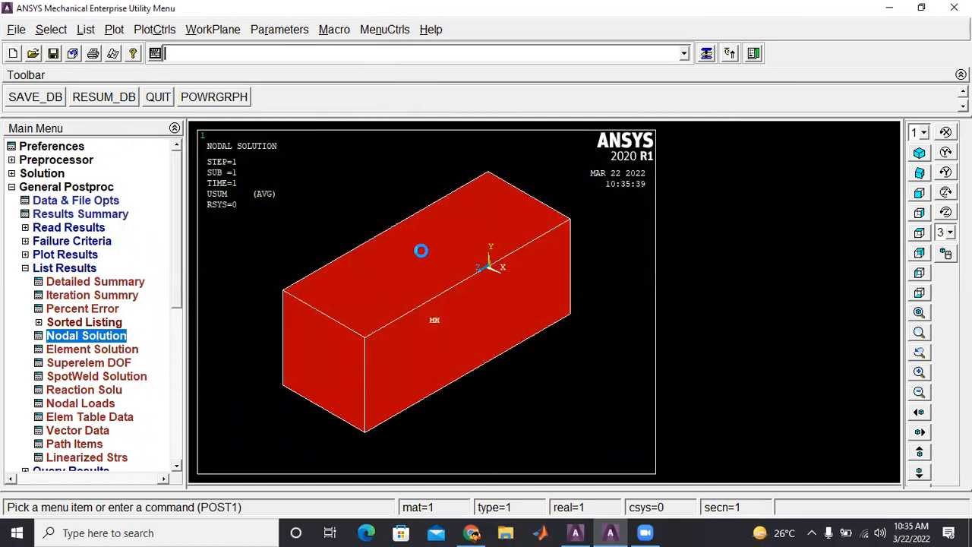
{"action": "left_click", "coordinate": [414, 202]}
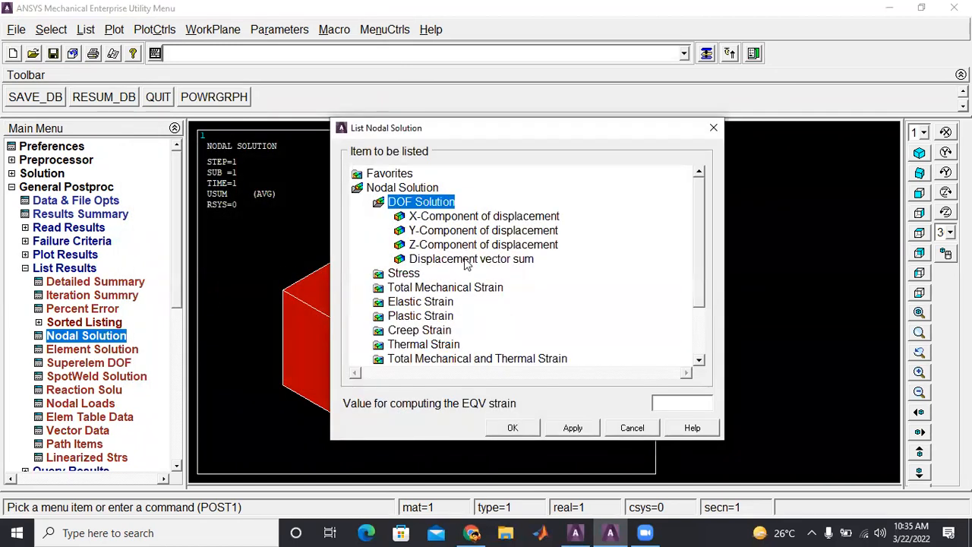
{"action": "left_click", "coordinate": [473, 259]}
{"action": "left_click", "coordinate": [514, 428]}
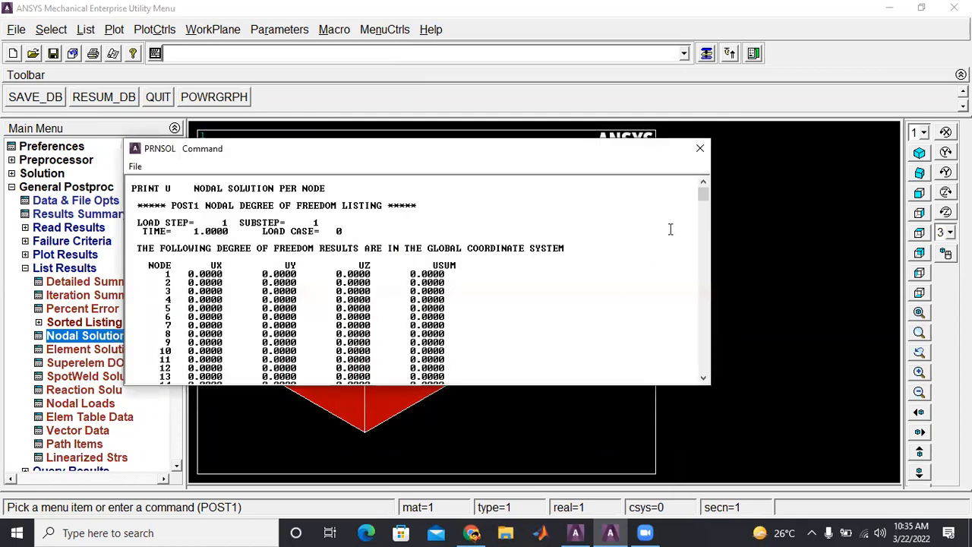
{"action": "left_click", "coordinate": [706, 207]}
{"action": "left_click_drag", "start_coordinate": [705, 207], "coordinate": [702, 367]}
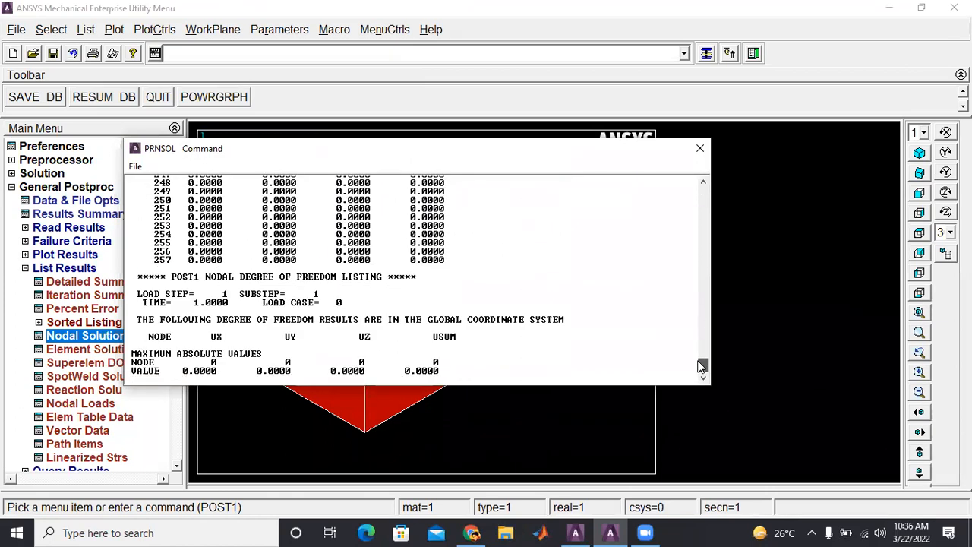
{"action": "left_click", "coordinate": [699, 148]}
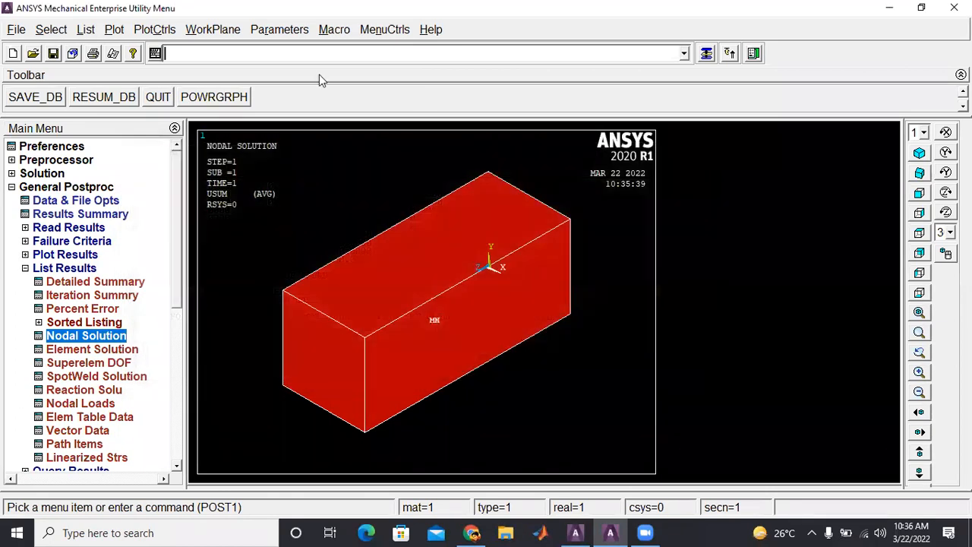
- Read the final results set with the command "set, last" and plot the nodal stress intensity contour
{"action": "type", "text": "set, last"}
{"action": "key", "text": "Return"}
{"action": "left_click", "coordinate": [45, 257]}
{"action": "left_click", "coordinate": [98, 297]}
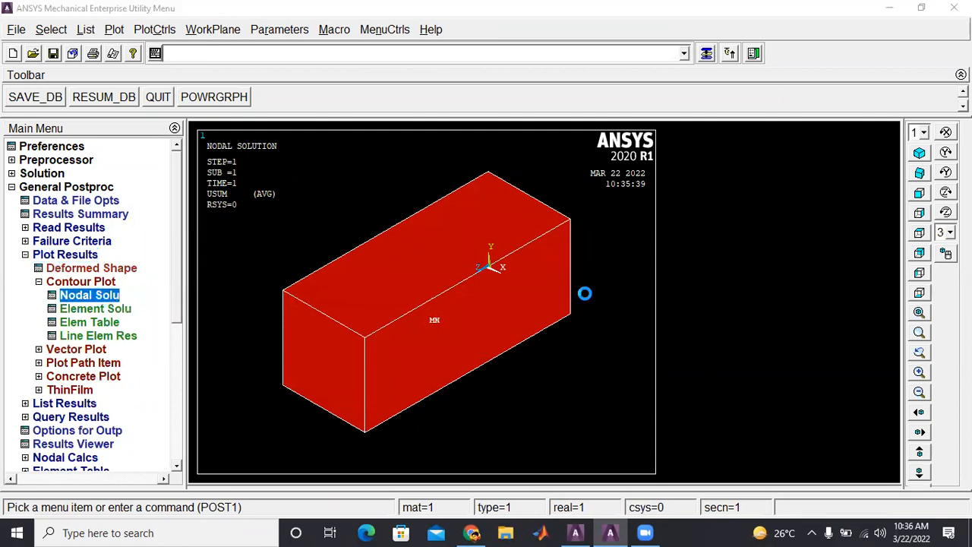
{"action": "left_click", "coordinate": [368, 183]}
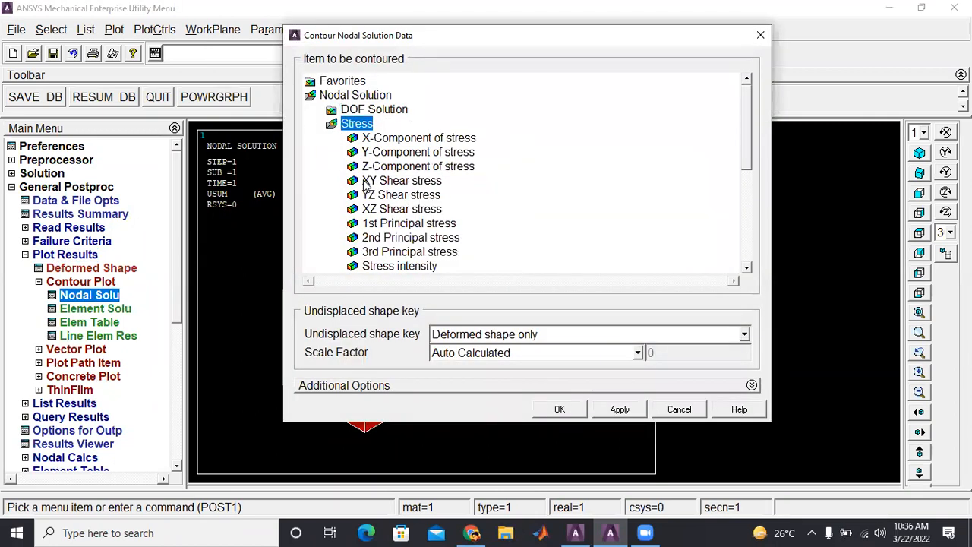
{"action": "left_click", "coordinate": [398, 268]}
{"action": "left_click", "coordinate": [560, 408]}
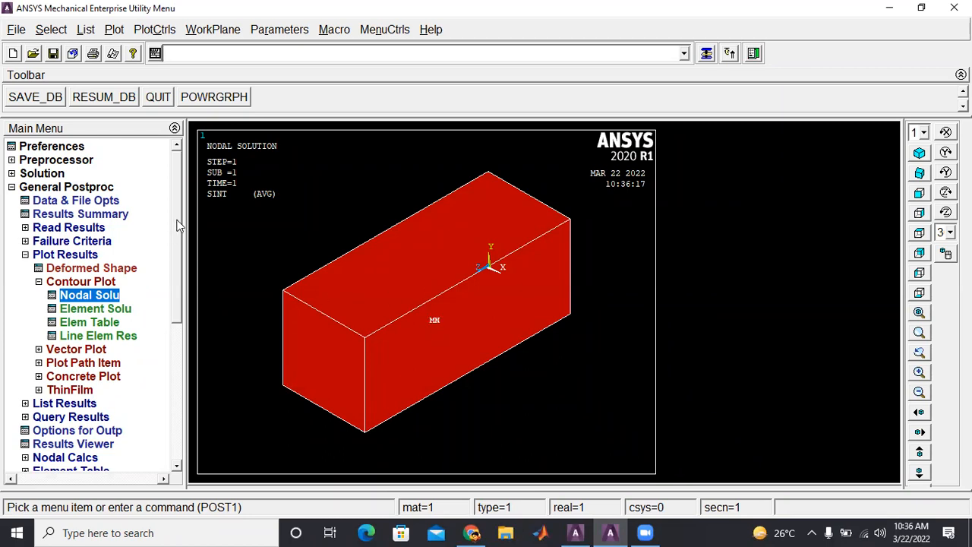
- Display the block model as lines, as areas and as volumes
{"action": "left_click_drag", "start_coordinate": [180, 225], "coordinate": [194, 401]}
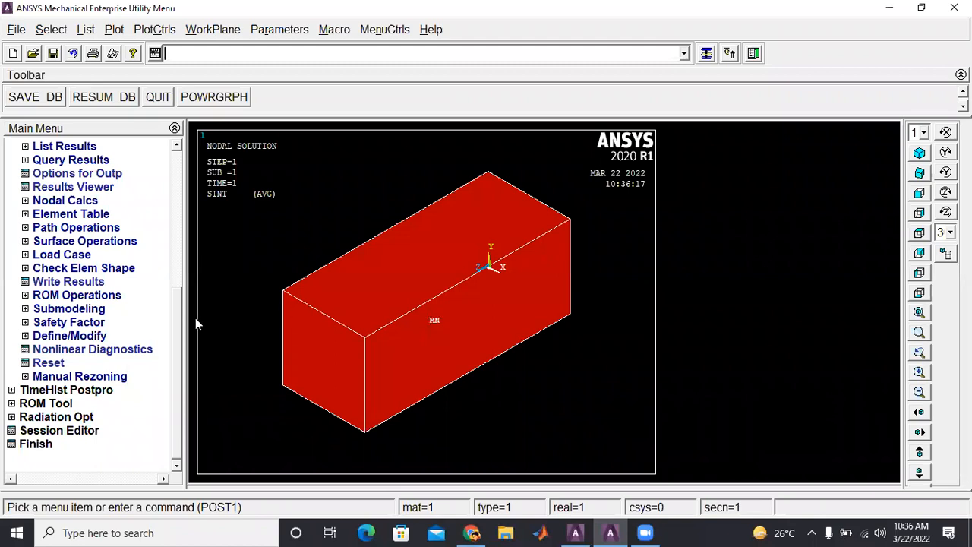
{"action": "left_click", "coordinate": [115, 30]}
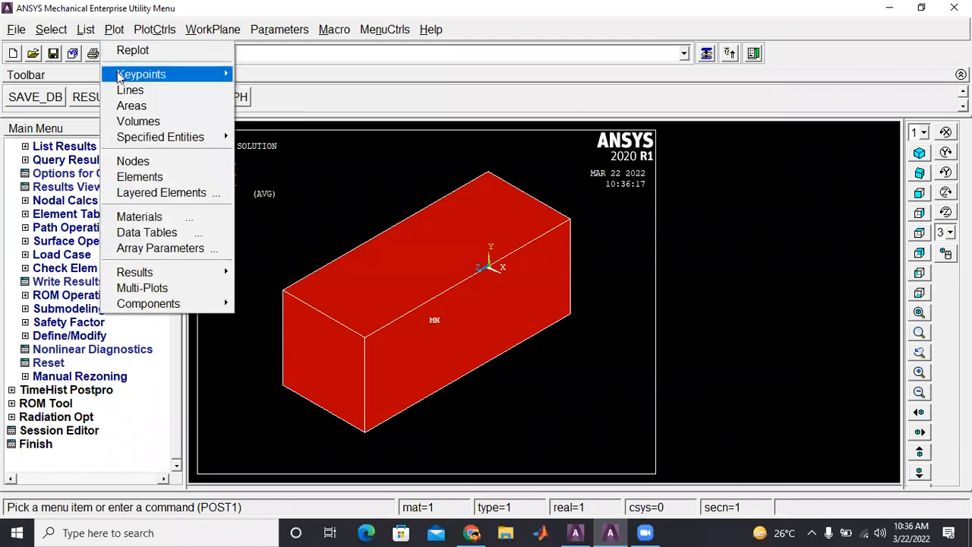
{"action": "left_click", "coordinate": [129, 90]}
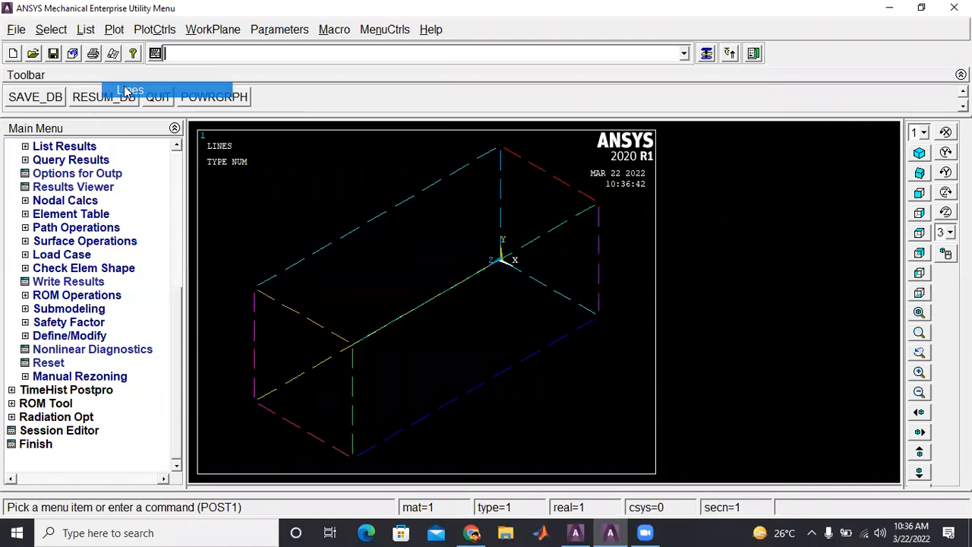
{"action": "left_click", "coordinate": [114, 29]}
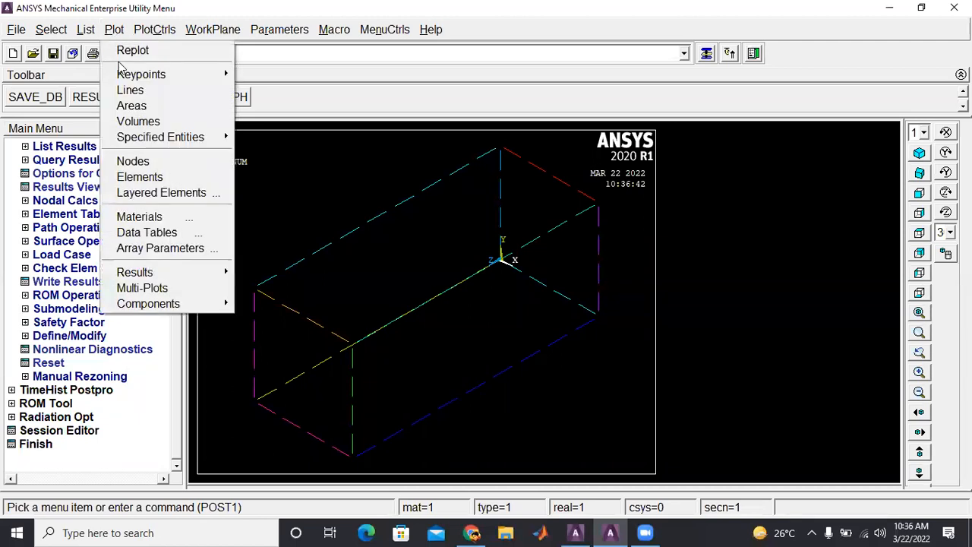
{"action": "left_click", "coordinate": [129, 104]}
{"action": "left_click", "coordinate": [114, 31]}
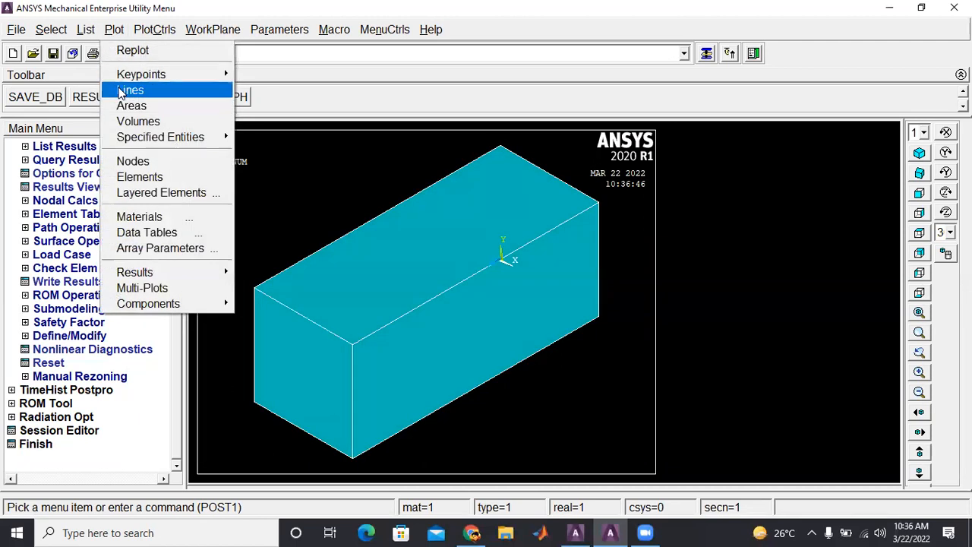
{"action": "left_click", "coordinate": [129, 119]}
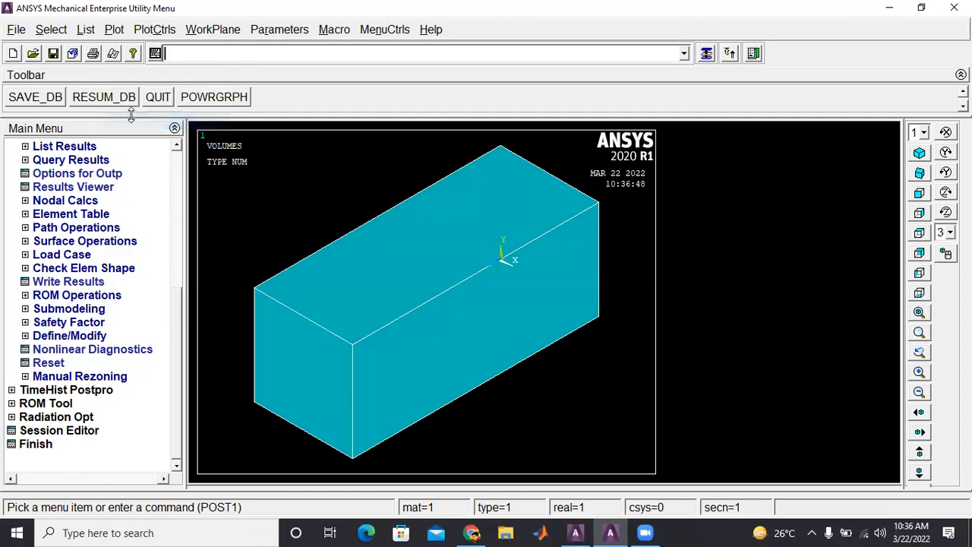
- Turn on plot numbering for lines, areas, volumes and nodes and replot the model
{"action": "left_click", "coordinate": [165, 29]}
{"action": "left_click", "coordinate": [178, 90]}
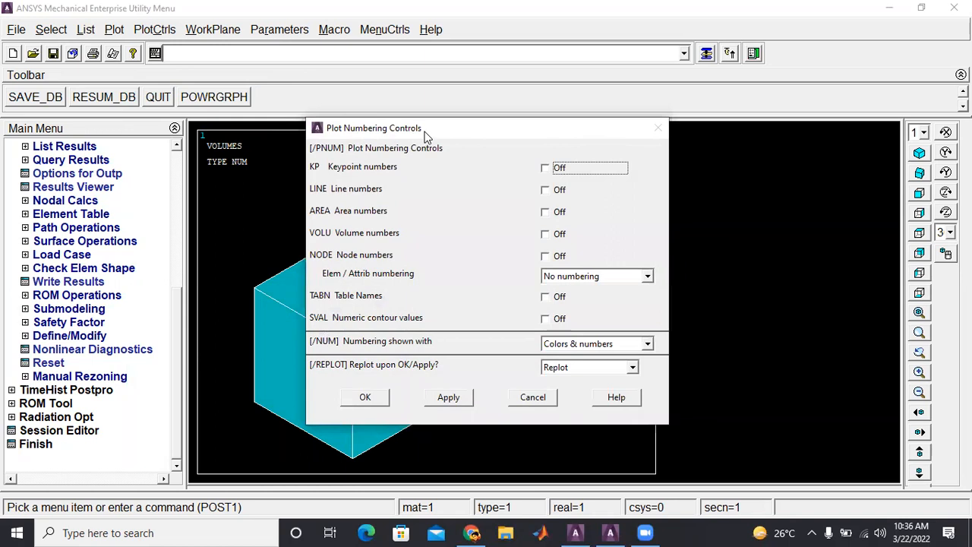
{"action": "left_click_drag", "start_coordinate": [422, 135], "coordinate": [121, 62]}
{"action": "left_click", "coordinate": [244, 161]}
{"action": "left_click", "coordinate": [245, 138]}
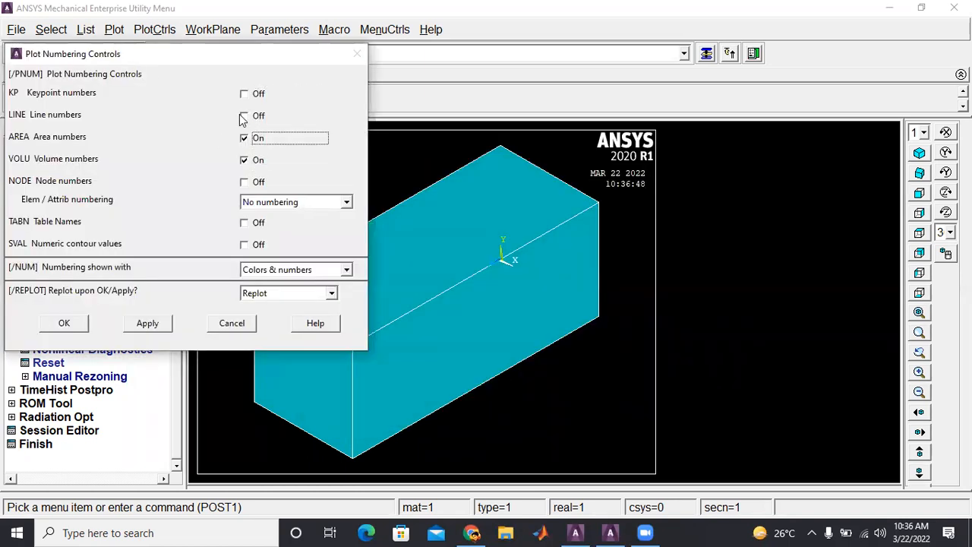
{"action": "left_click", "coordinate": [243, 116]}
{"action": "left_click", "coordinate": [244, 182]}
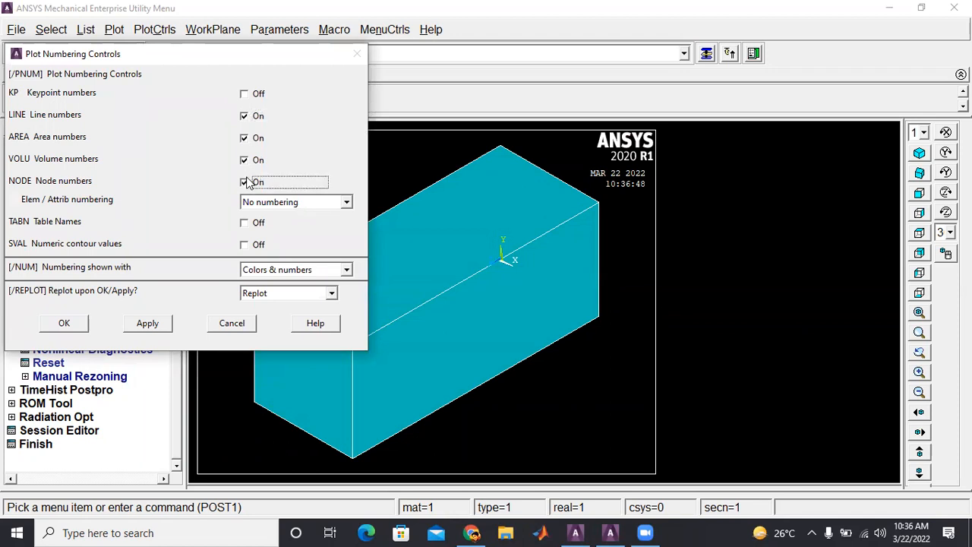
{"action": "left_click", "coordinate": [64, 324]}
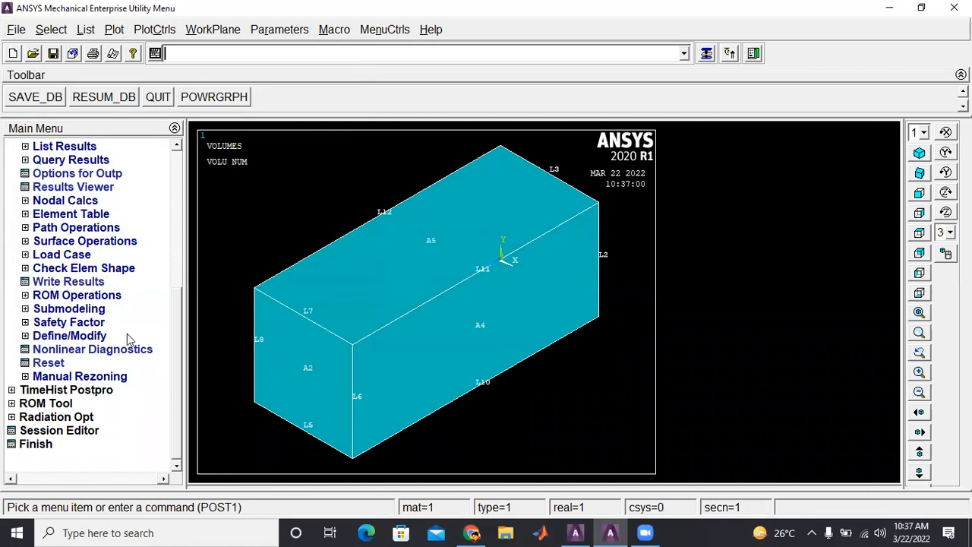
- Replot the nodal stress intensity contour with the node numbers shown
{"action": "left_click_drag", "start_coordinate": [174, 358], "coordinate": [175, 271]}
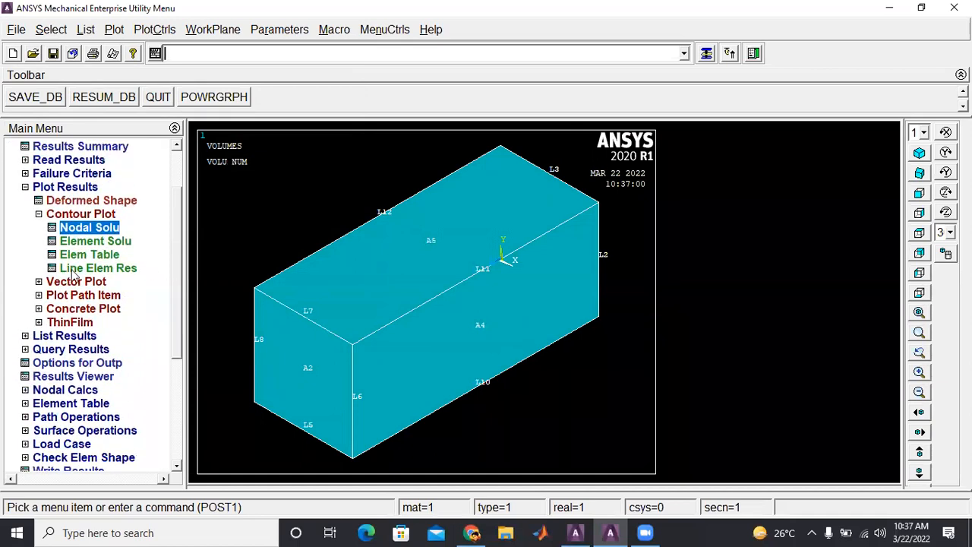
{"action": "left_click", "coordinate": [85, 227]}
{"action": "left_click", "coordinate": [541, 409]}
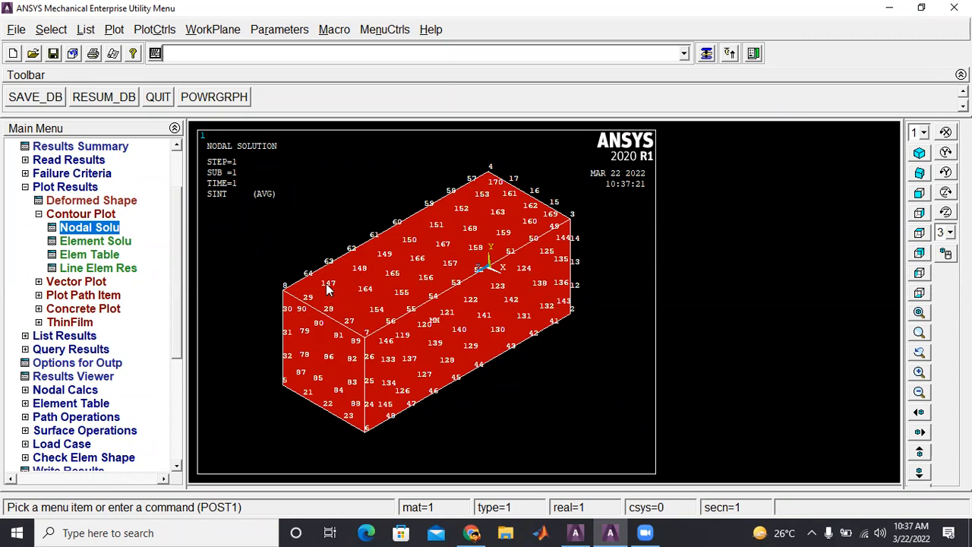
- Examine the numbered contour plot in isometric, oblique and front views
{"action": "left_click", "coordinate": [919, 153]}
{"action": "left_click", "coordinate": [920, 172]}
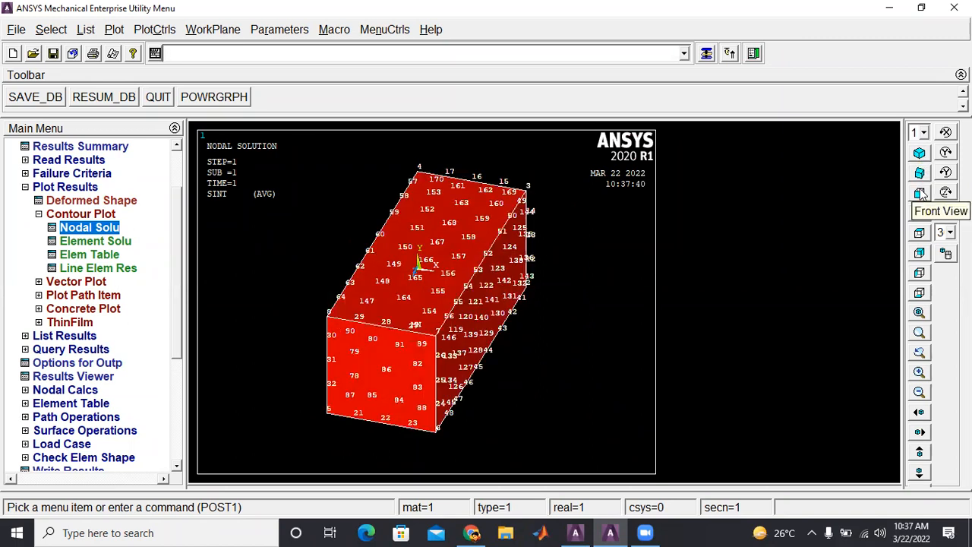
{"action": "left_click", "coordinate": [919, 193]}
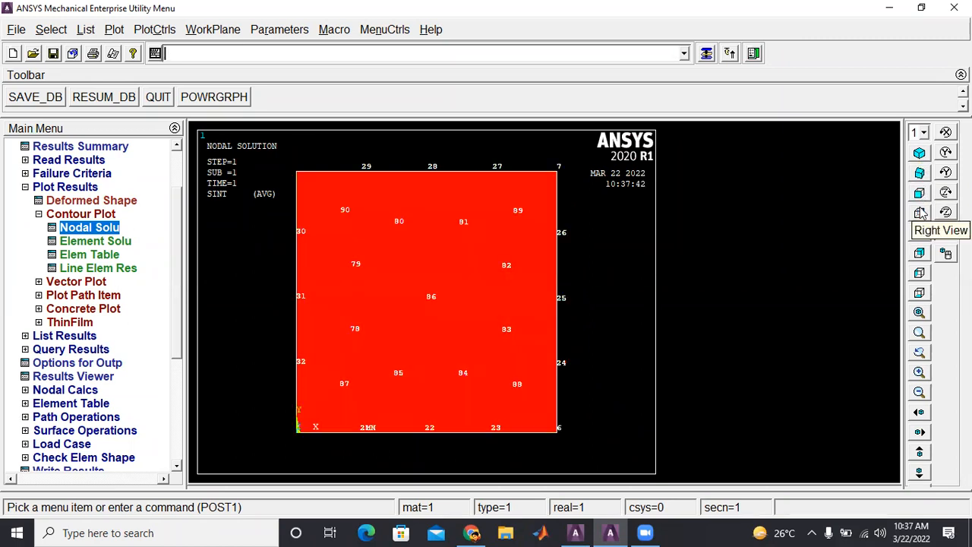
- Examine the numbered contour plot in right, top, back, left, bottom and isometric views, including a rotated view
{"action": "left_click", "coordinate": [919, 213]}
{"action": "left_click", "coordinate": [920, 233]}
{"action": "left_click", "coordinate": [920, 274]}
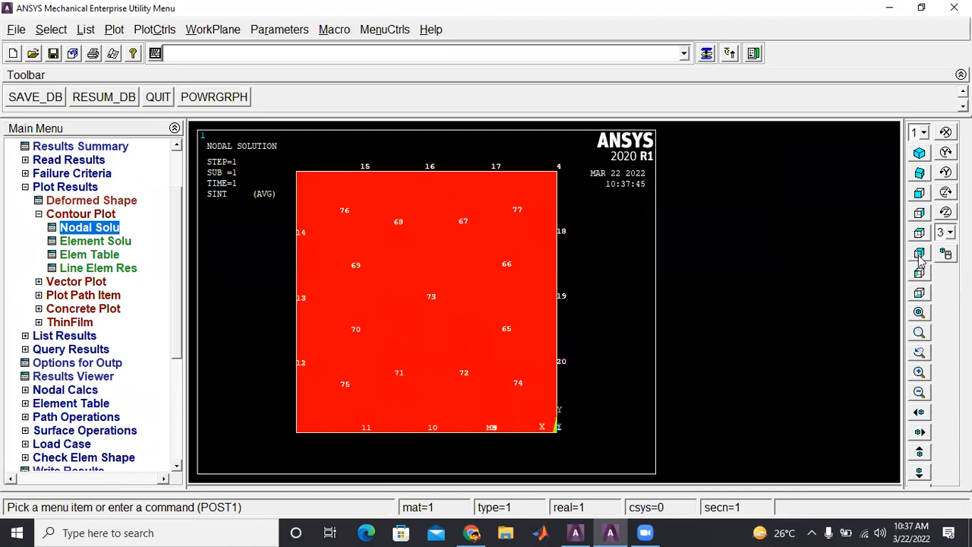
{"action": "left_click", "coordinate": [920, 275]}
{"action": "left_click", "coordinate": [920, 294]}
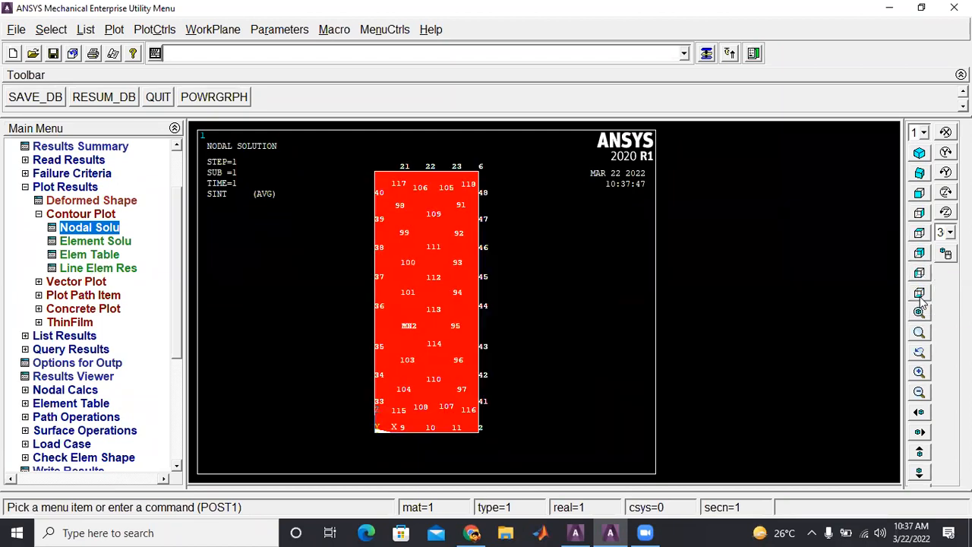
{"action": "left_click", "coordinate": [920, 153]}
{"action": "left_click", "coordinate": [944, 158]}
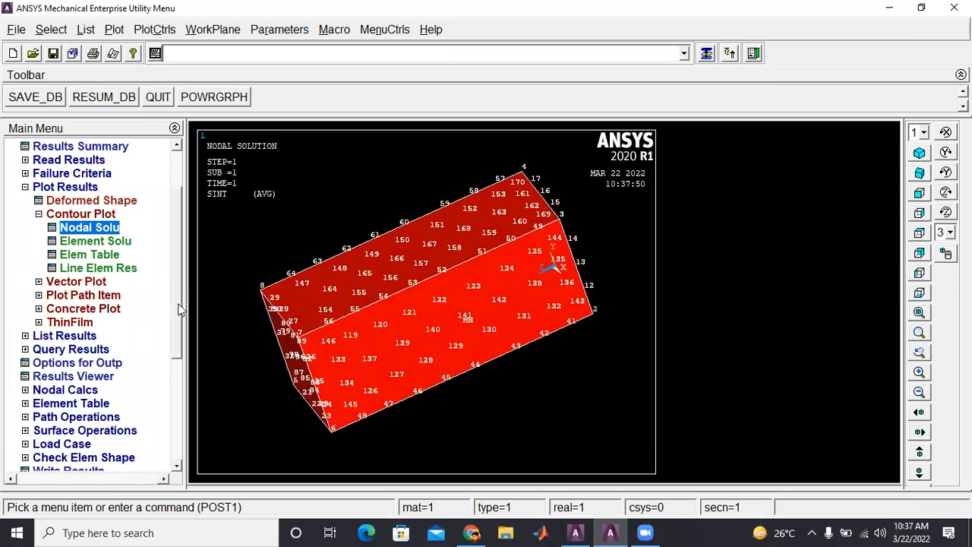
{"action": "scroll", "coordinate": [161, 165], "scroll_direction": "up", "scroll_amount": 3}
{"action": "left_click", "coordinate": [49, 148]}
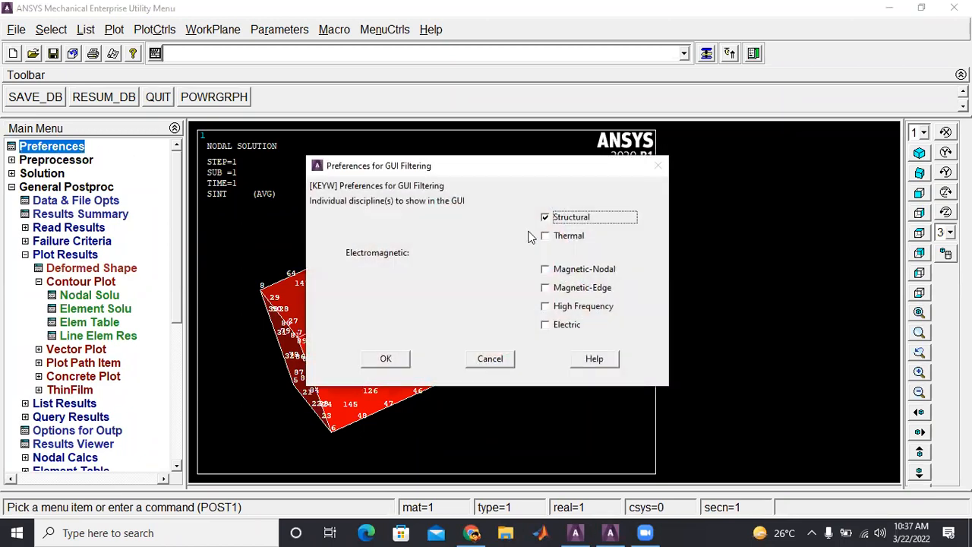
{"action": "left_click", "coordinate": [492, 358]}
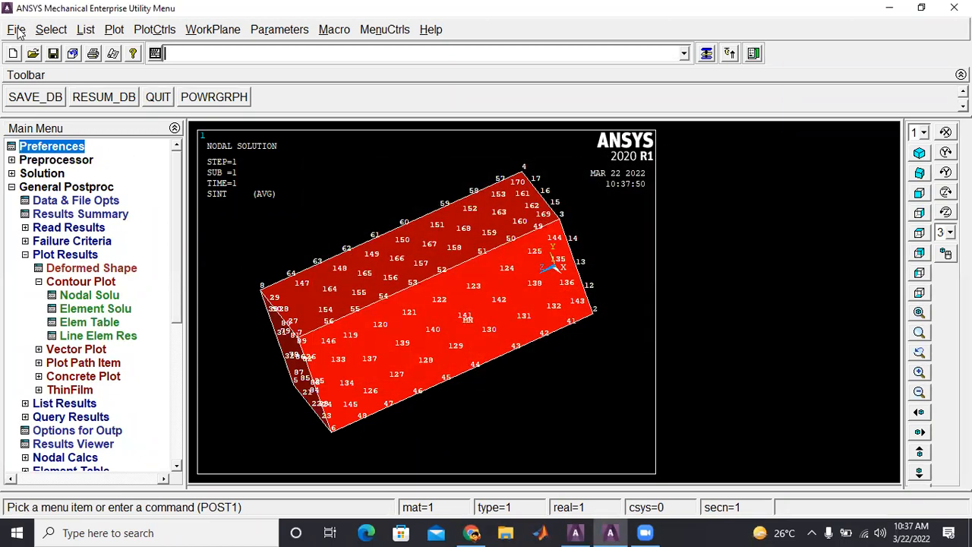
- Clear the database and start a new one, with the start file read after clearing
{"action": "left_click", "coordinate": [16, 29]}
{"action": "left_click", "coordinate": [61, 48]}
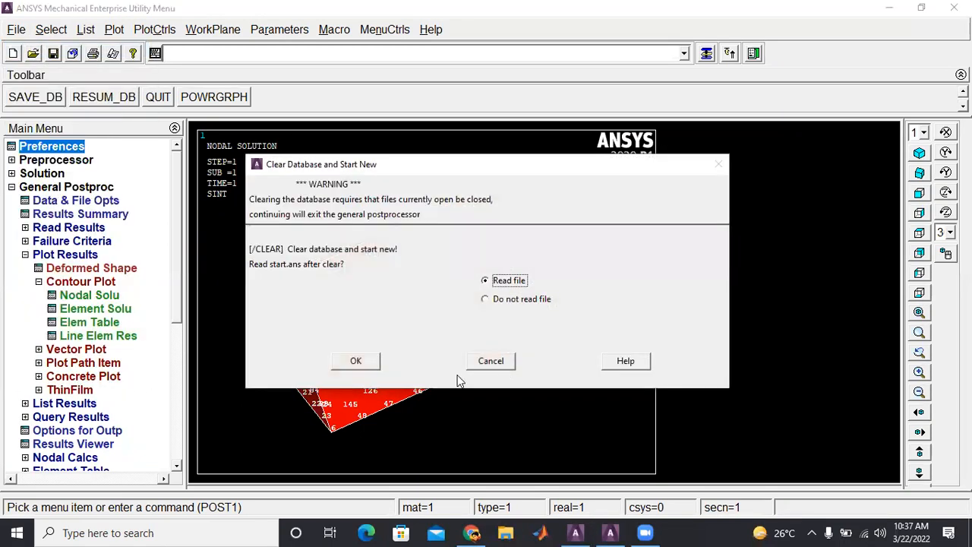
{"action": "left_click", "coordinate": [355, 360]}
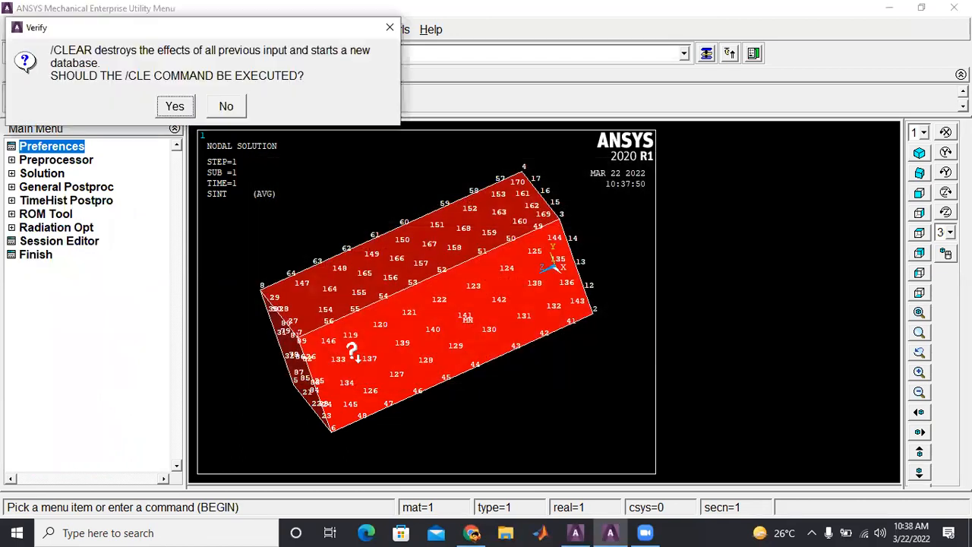
{"action": "left_click", "coordinate": [186, 105]}
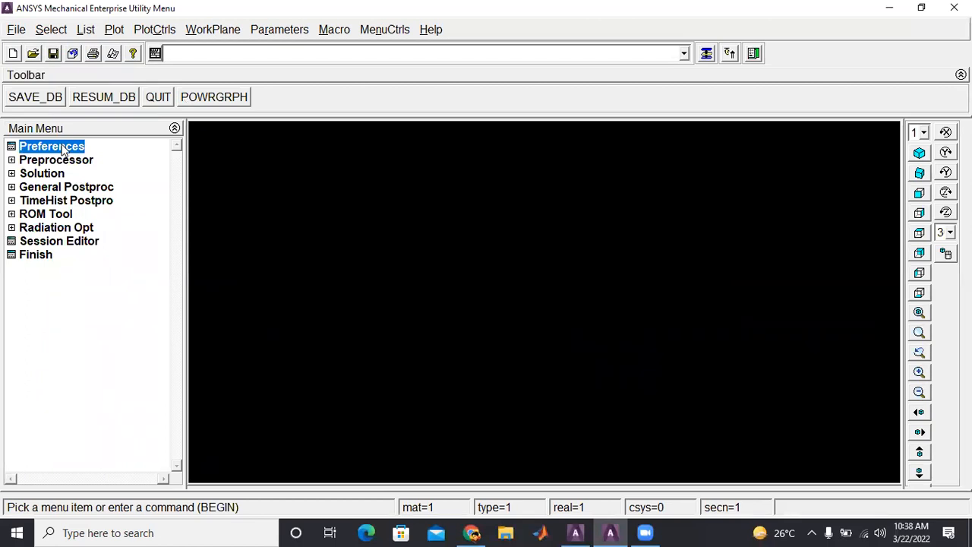
- Set the GUI filtering preferences to the Thermal discipline
{"action": "left_click", "coordinate": [564, 237]}
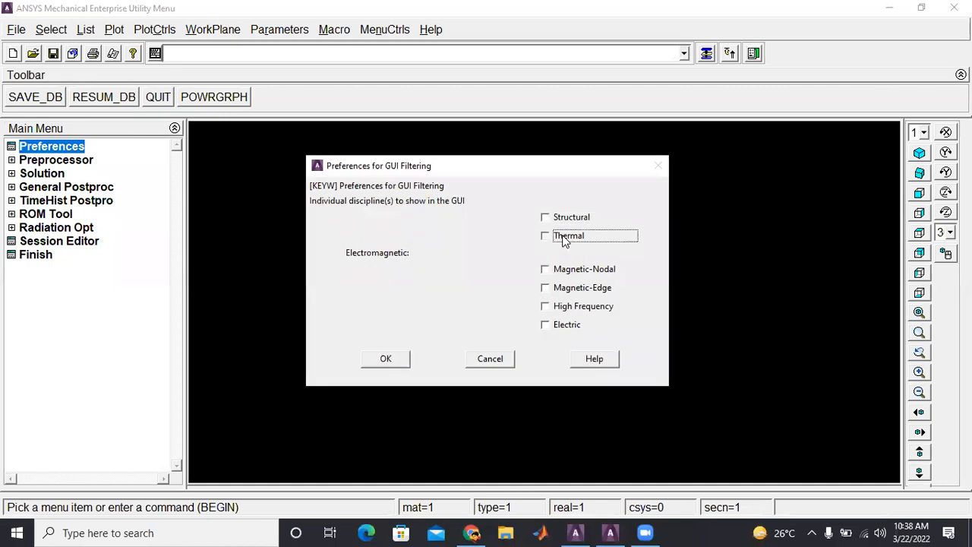
{"action": "left_click", "coordinate": [372, 362]}
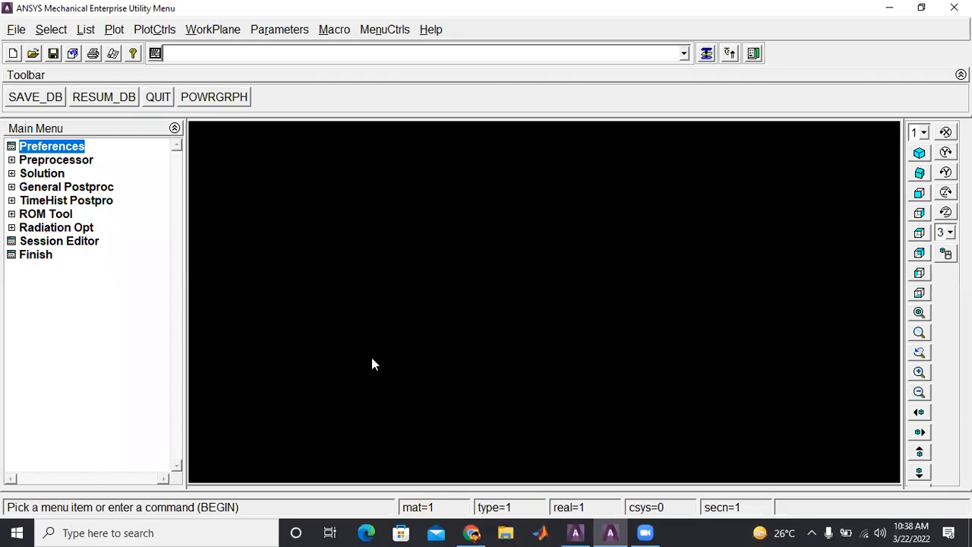
- Add the thermal solid element Quad 4node 55 as element type 1
{"action": "left_click", "coordinate": [82, 162]}
{"action": "left_click", "coordinate": [72, 175]}
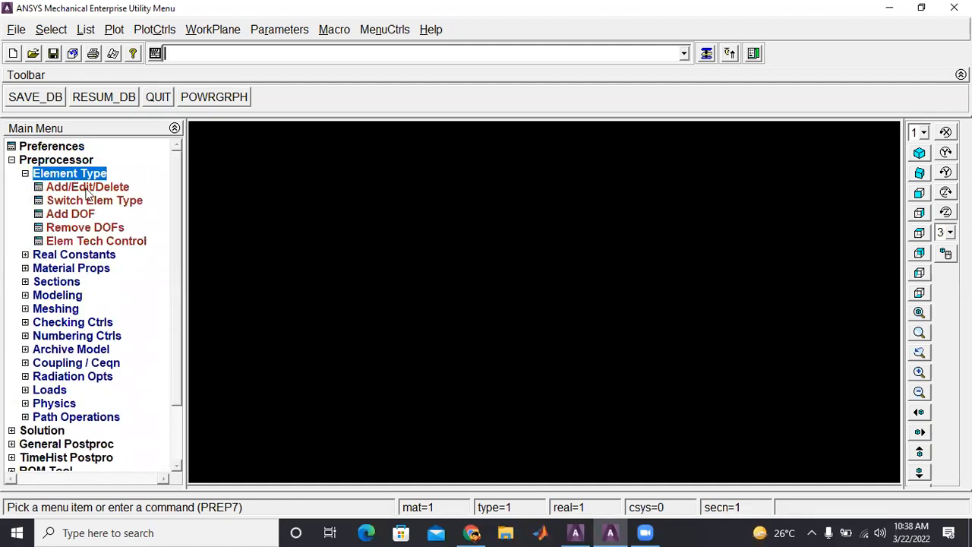
{"action": "left_click", "coordinate": [87, 187]}
{"action": "left_click", "coordinate": [115, 366]}
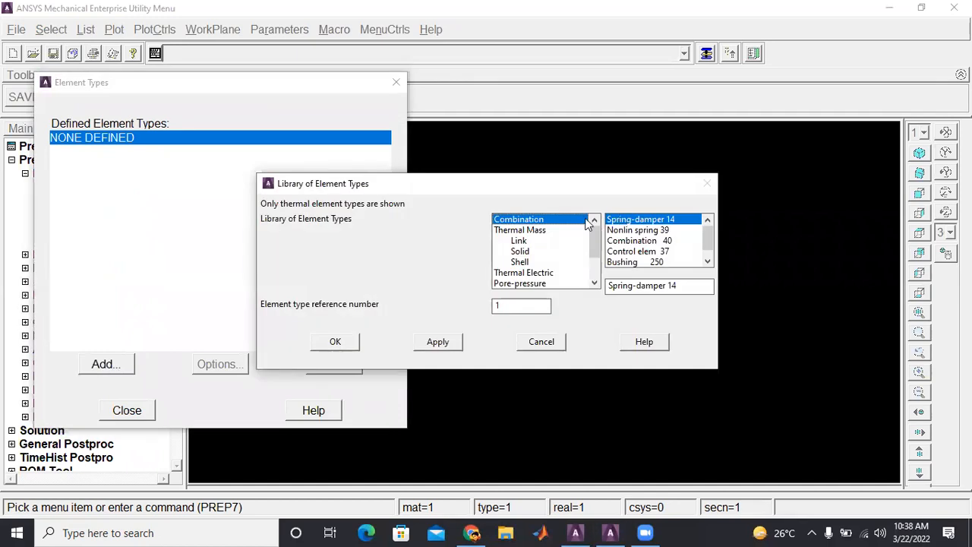
{"action": "left_click", "coordinate": [523, 252]}
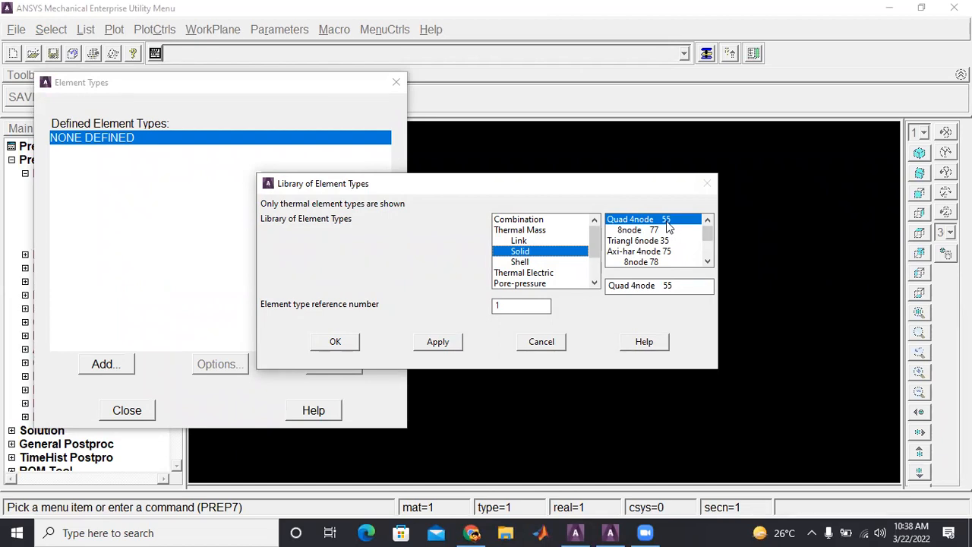
{"action": "right_click", "coordinate": [708, 263]}
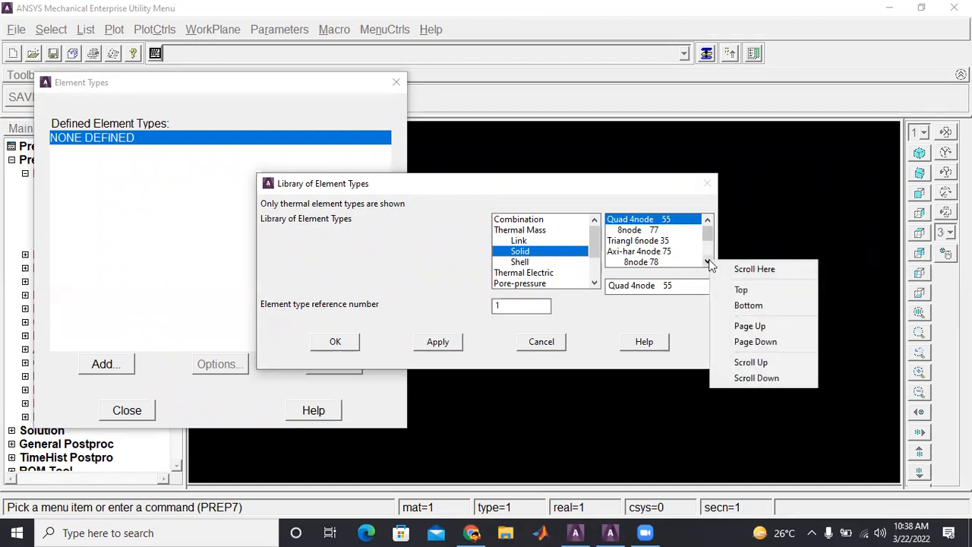
{"action": "left_click", "coordinate": [708, 263]}
{"action": "left_click", "coordinate": [708, 263]}
{"action": "left_click", "coordinate": [708, 262]}
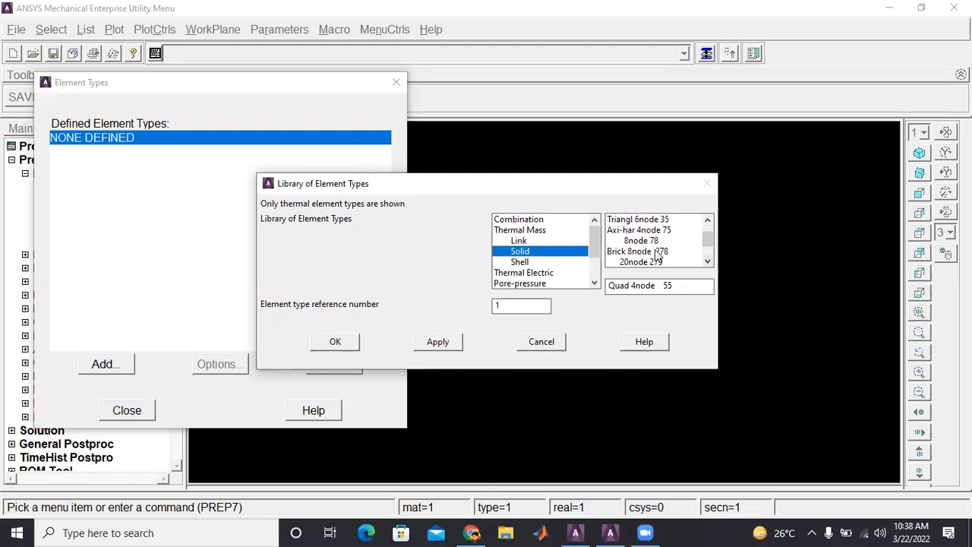
{"action": "left_click", "coordinate": [706, 221]}
{"action": "left_click", "coordinate": [706, 221]}
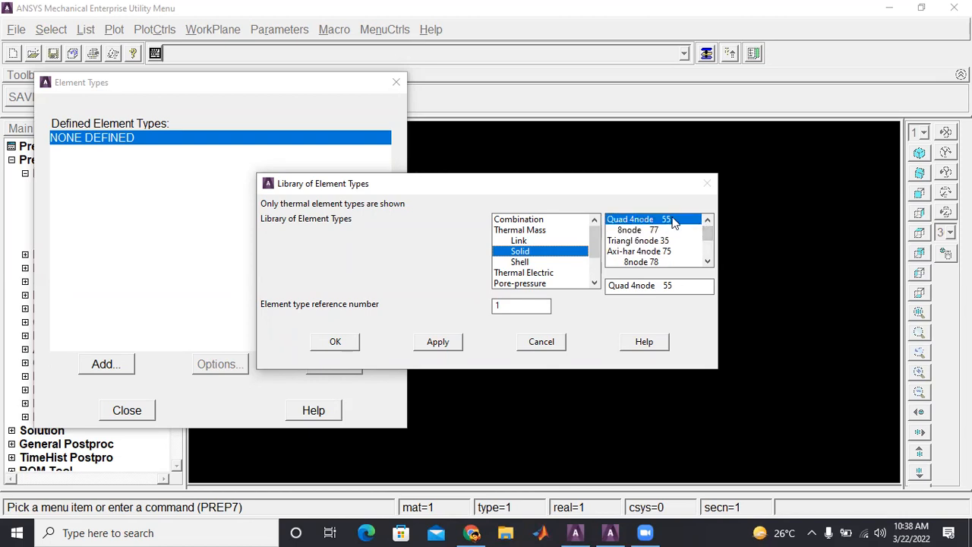
{"action": "left_click", "coordinate": [334, 341]}
- Set the element behavior (K3) of the PLANE55 element type to Plane Thickness
{"action": "left_click", "coordinate": [241, 363]}
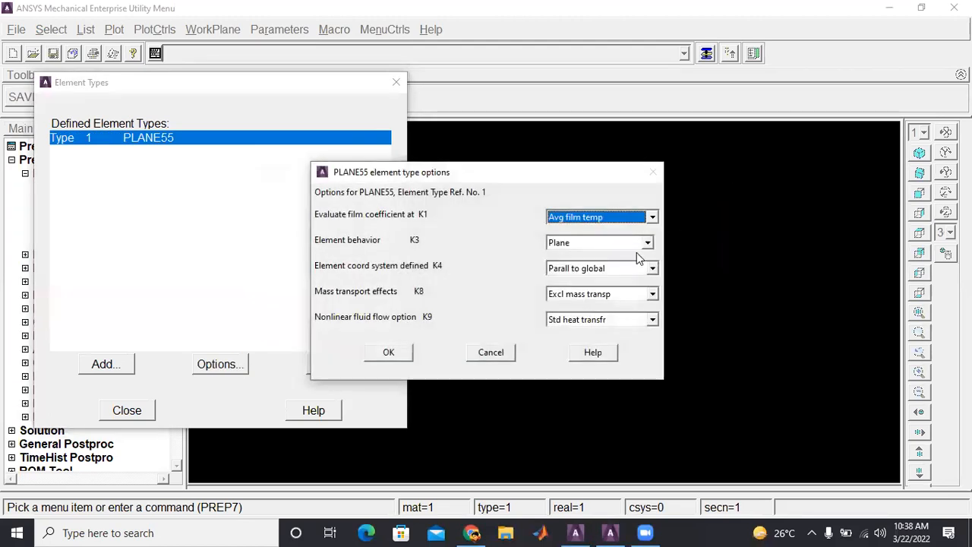
{"action": "left_click", "coordinate": [635, 241]}
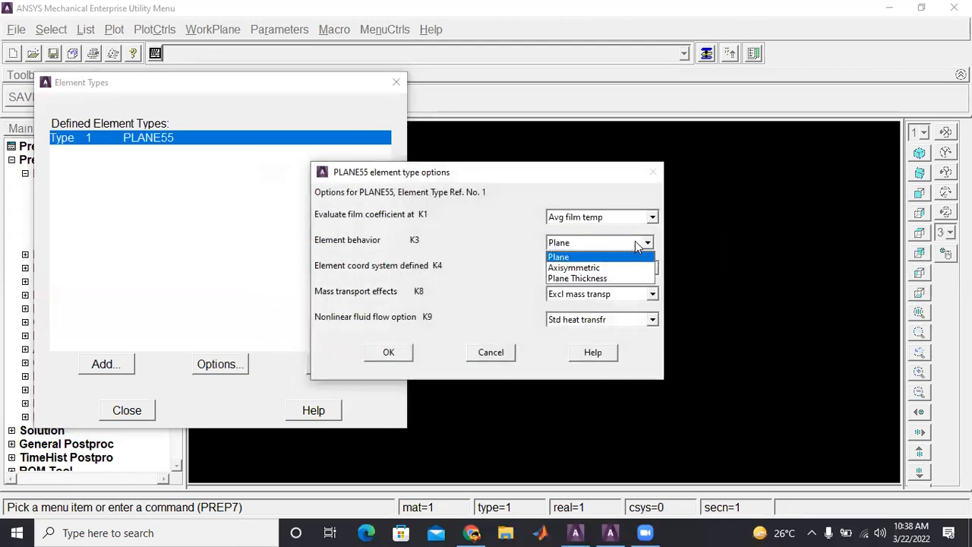
{"action": "left_click", "coordinate": [619, 278]}
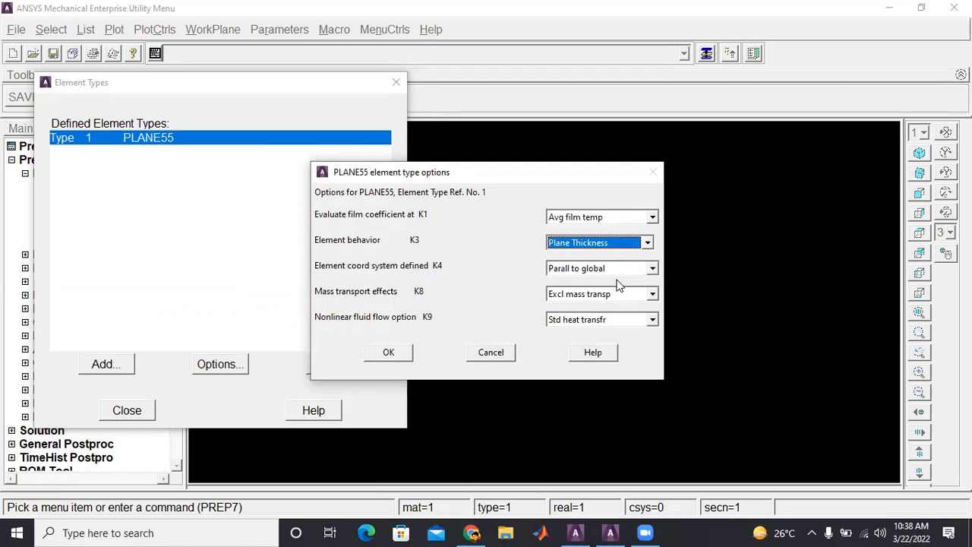
{"action": "left_click", "coordinate": [388, 353]}
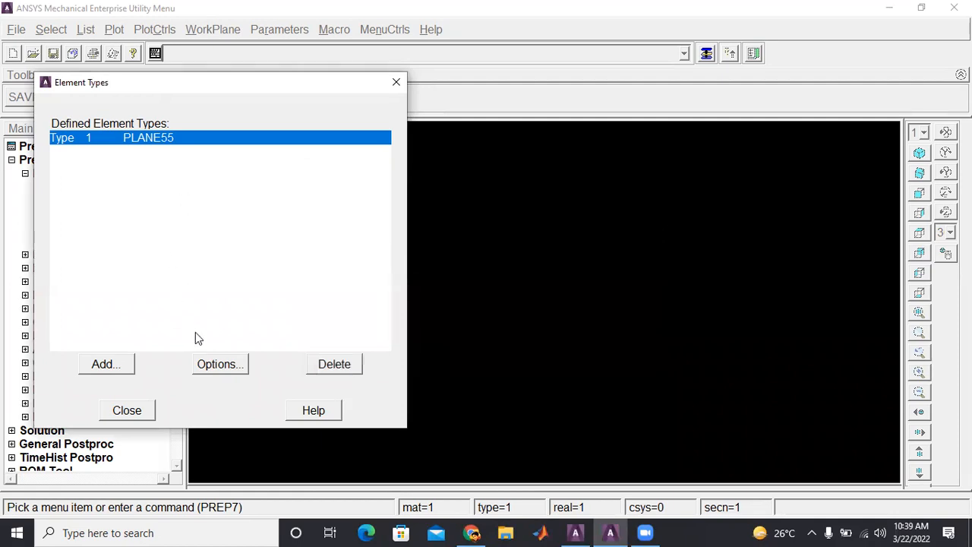
- Review the options of the PLANE55 element type without changing them
{"action": "right_click", "coordinate": [220, 370]}
{"action": "left_click", "coordinate": [219, 363]}
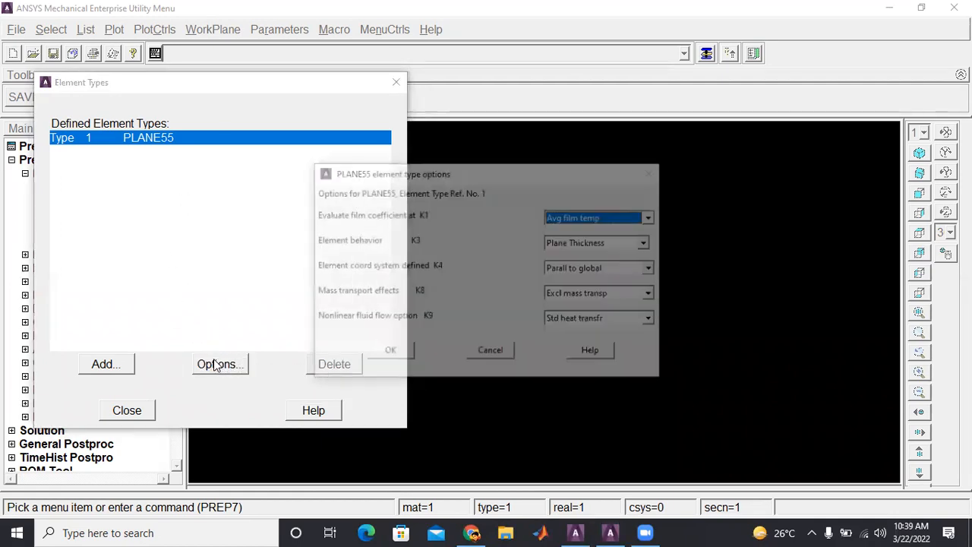
{"action": "left_click", "coordinate": [470, 357]}
- Add the thermal solid element Brick 8node 278 as element type 2
{"action": "right_click", "coordinate": [114, 363]}
{"action": "left_click", "coordinate": [107, 364]}
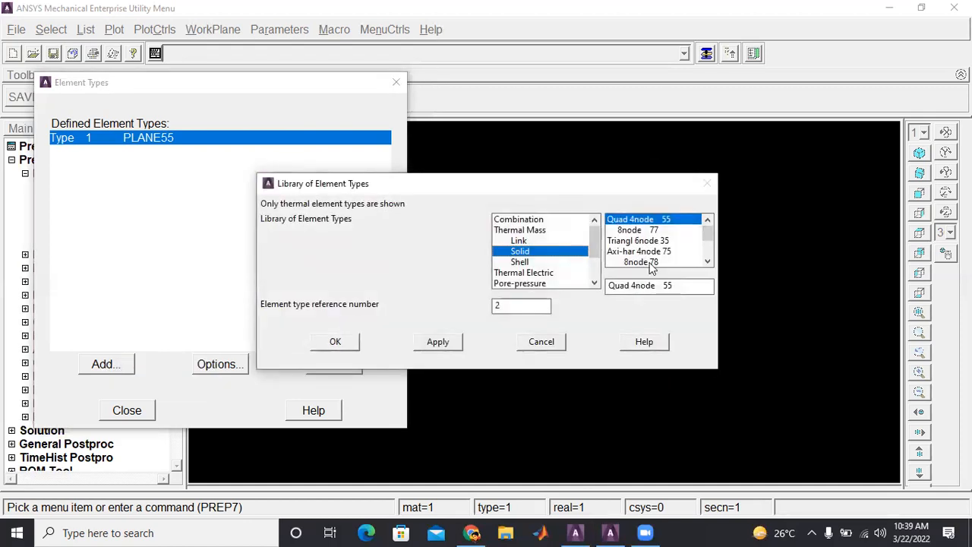
{"action": "left_click", "coordinate": [707, 262]}
{"action": "left_click", "coordinate": [638, 251]}
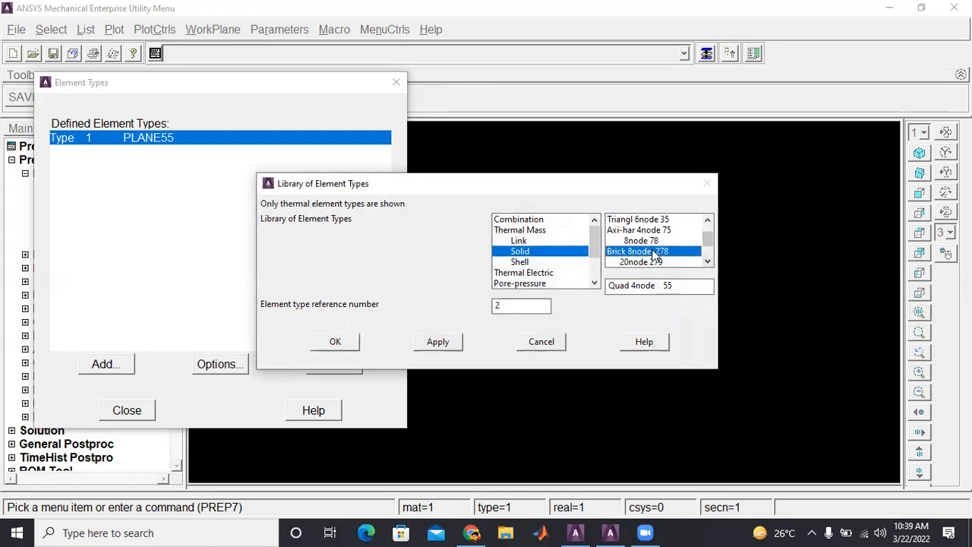
{"action": "left_click", "coordinate": [355, 344]}
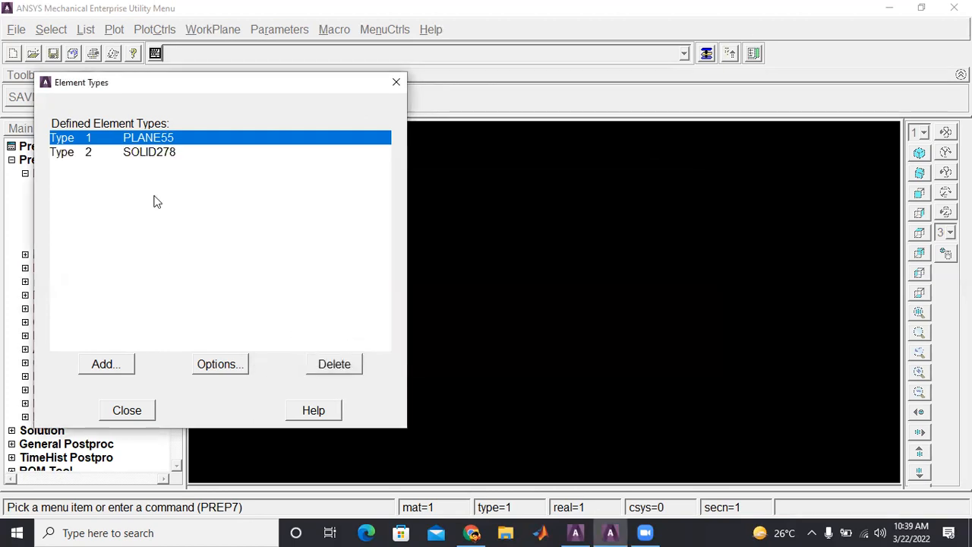
- Delete the SOLID278 element type and close the list of defined element types
{"action": "left_click", "coordinate": [149, 154]}
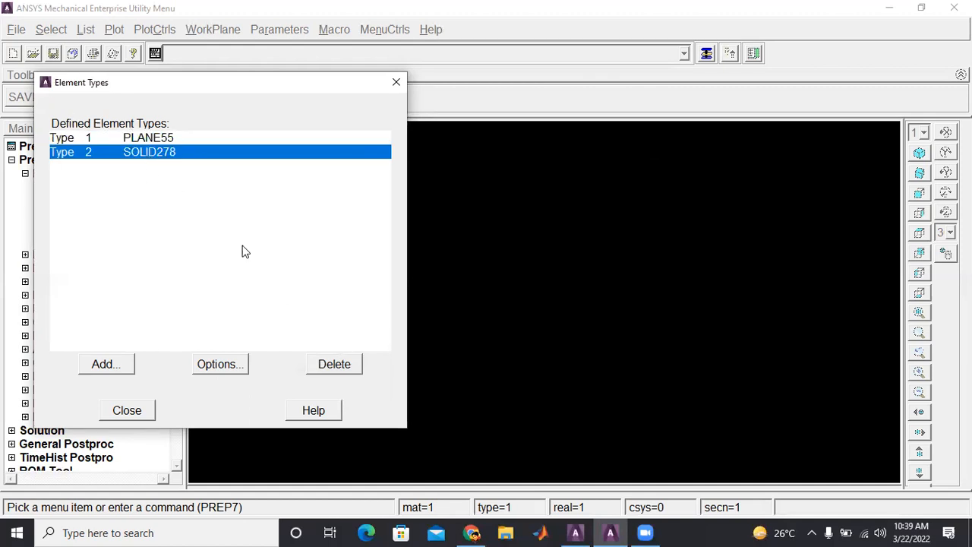
{"action": "left_click", "coordinate": [341, 365]}
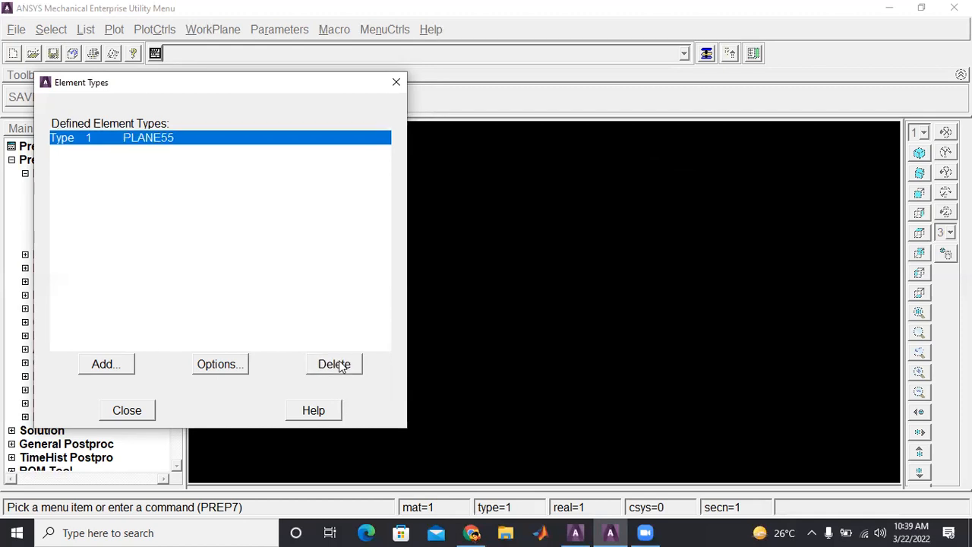
{"action": "left_click", "coordinate": [124, 415]}
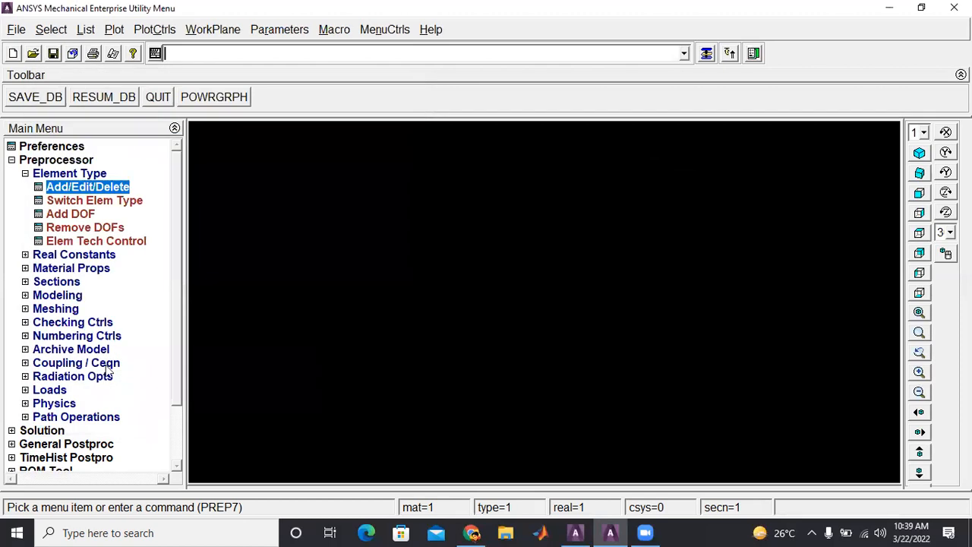
- Define real constant set 1 for PLANE55 with a Z-depth thickness of 10
{"action": "left_click", "coordinate": [25, 173]}
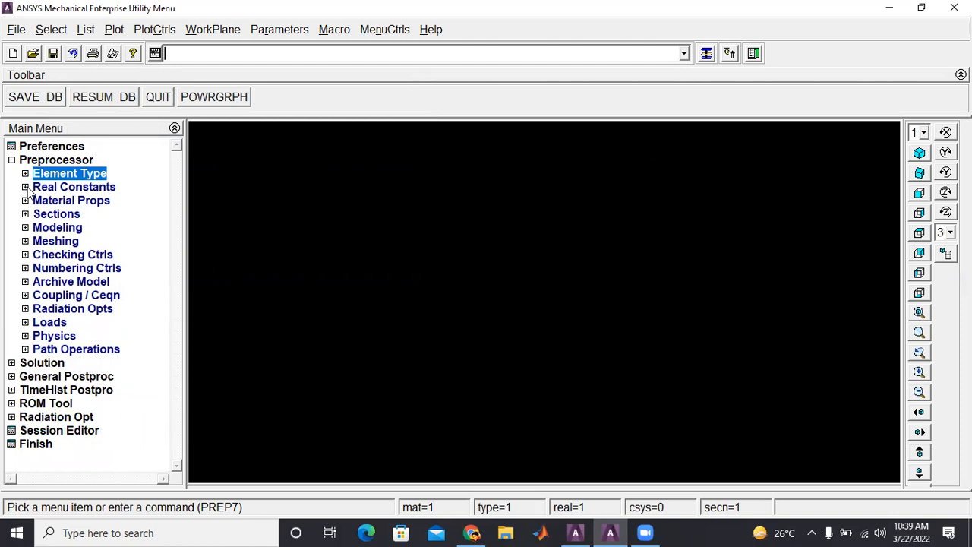
{"action": "left_click", "coordinate": [25, 187]}
{"action": "left_click", "coordinate": [88, 202]}
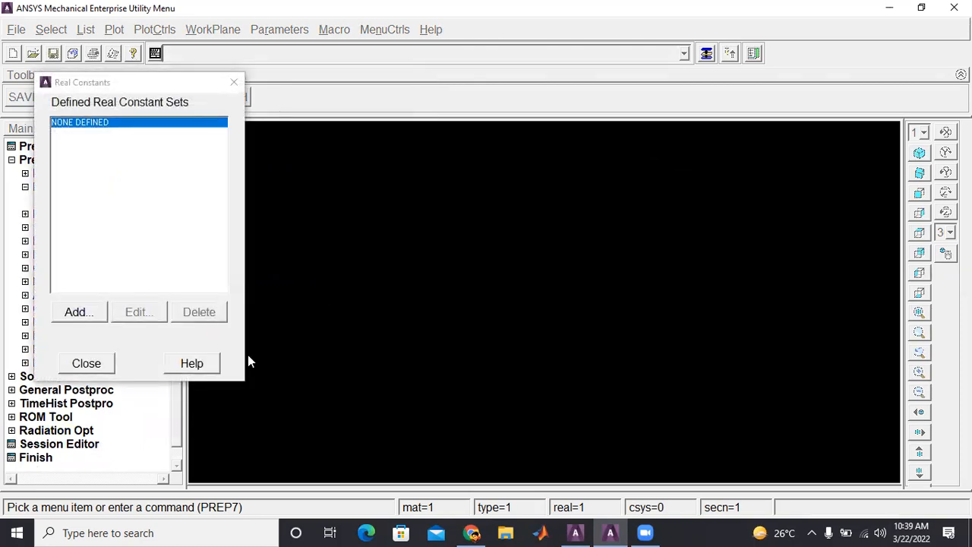
{"action": "left_click", "coordinate": [76, 312]}
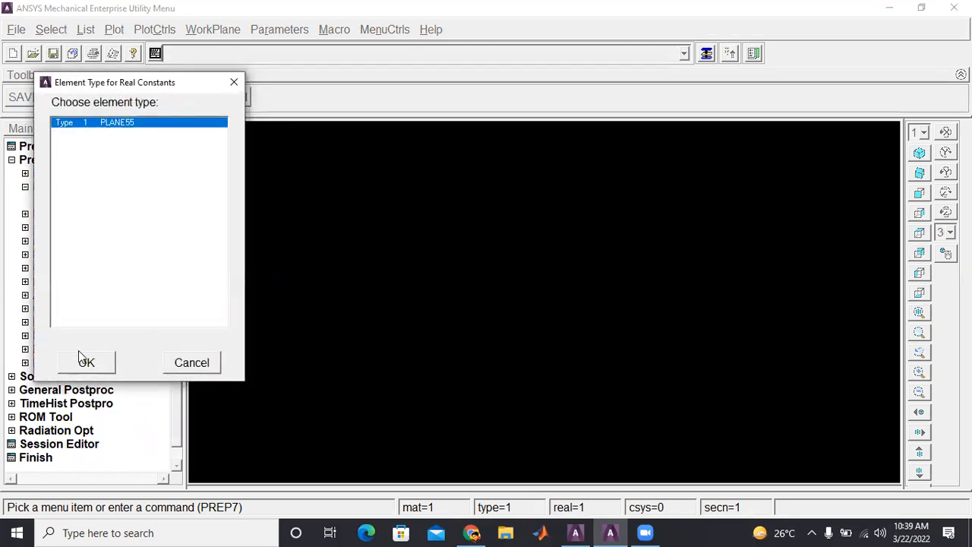
{"action": "left_click", "coordinate": [80, 362]}
{"action": "left_click", "coordinate": [538, 273]}
{"action": "type", "text": "10"}
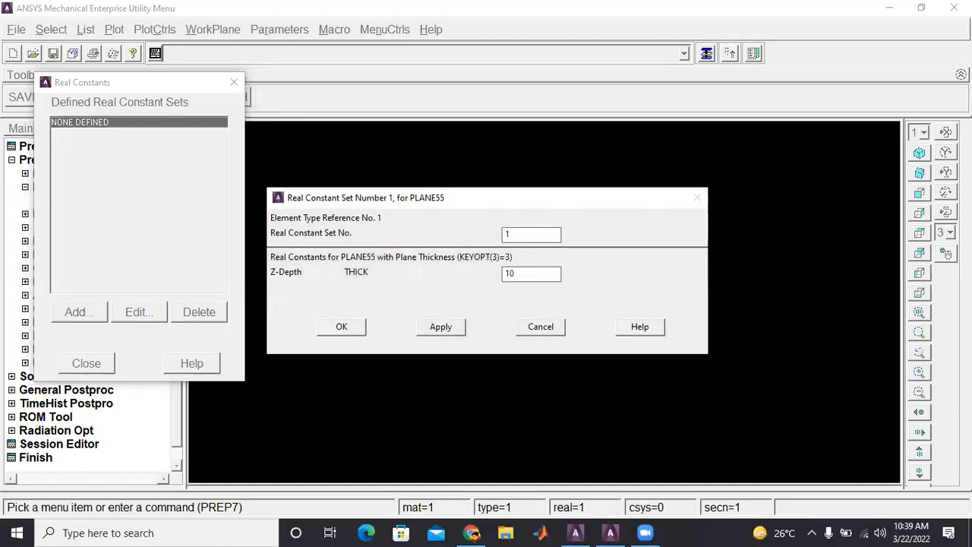
{"action": "key", "text": "Return"}
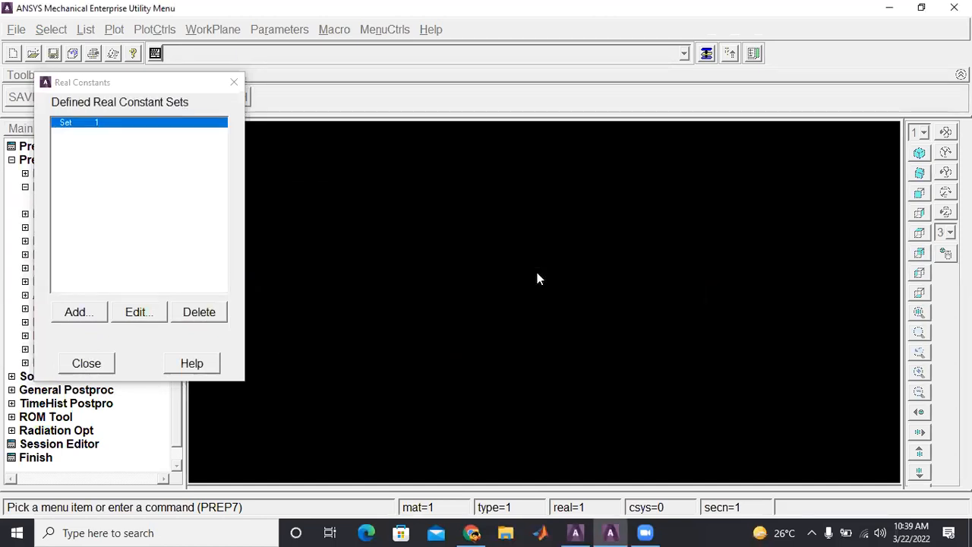
{"action": "left_click", "coordinate": [84, 367]}
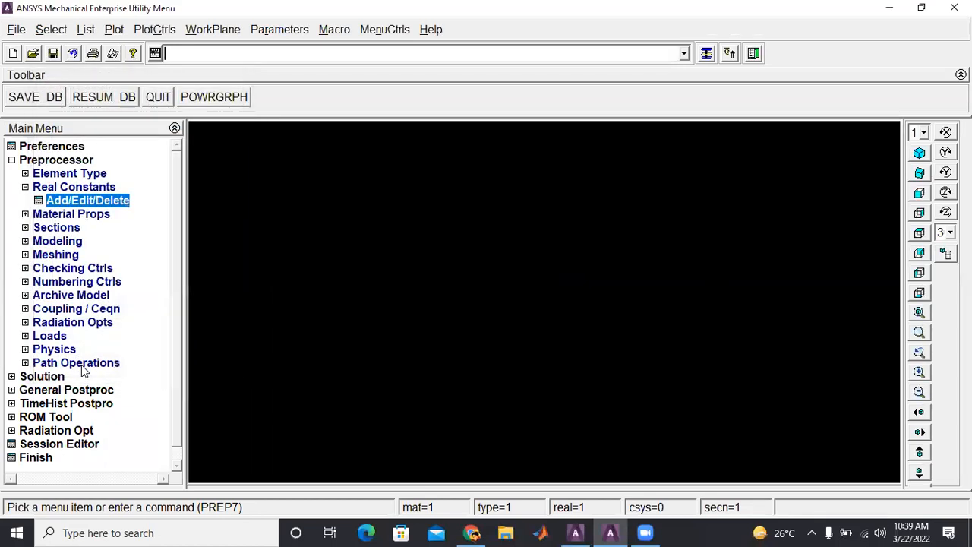
- Define an isotropic thermal conductivity KXX of 1.22 for material model 1
{"action": "left_click", "coordinate": [25, 214]}
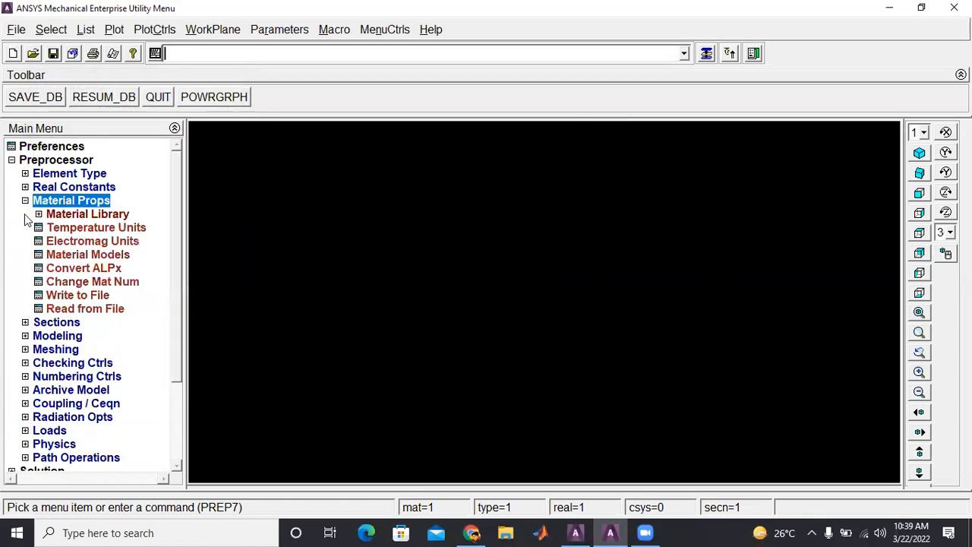
{"action": "left_click", "coordinate": [89, 256]}
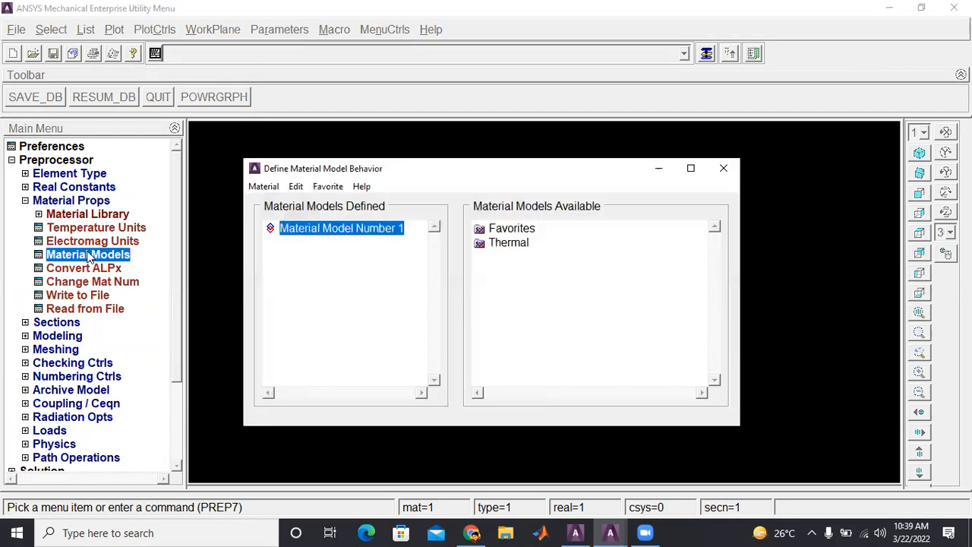
{"action": "double_click", "coordinate": [512, 243]}
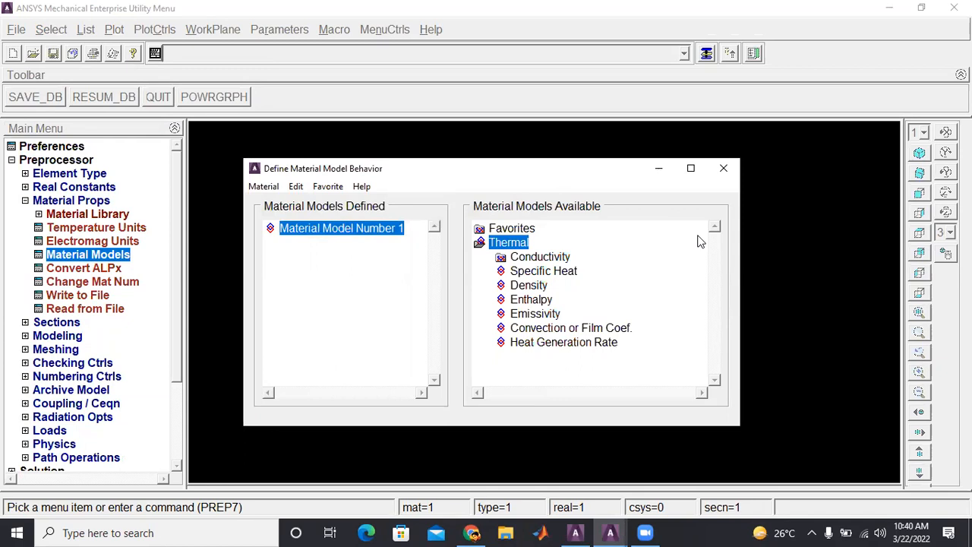
{"action": "double_click", "coordinate": [563, 259]}
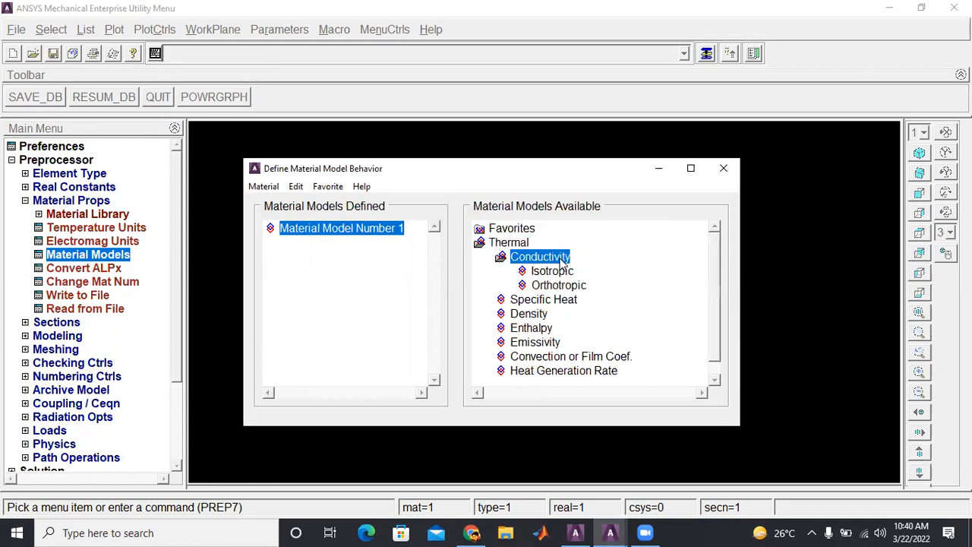
{"action": "double_click", "coordinate": [564, 272]}
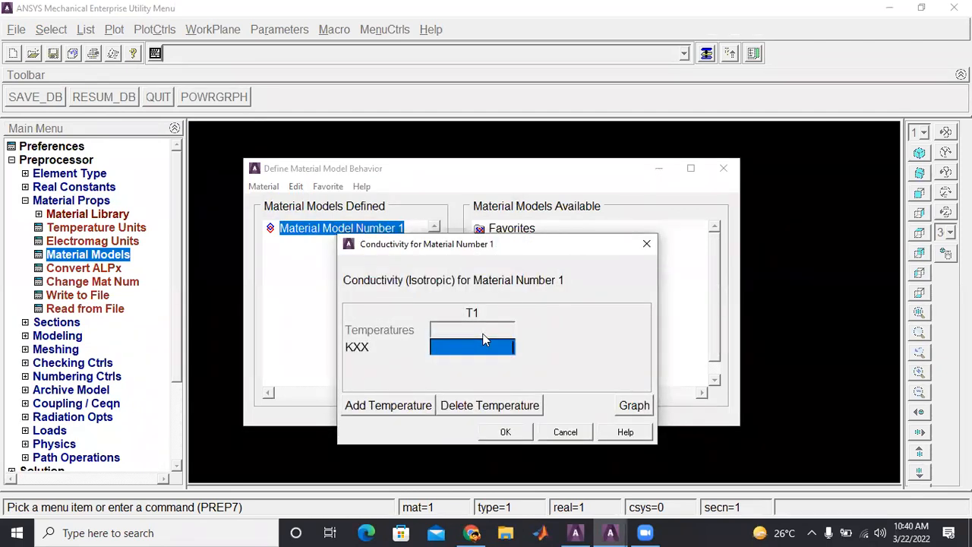
{"action": "type", "text": "1.22"}
{"action": "key", "text": "Return"}
{"action": "left_click", "coordinate": [523, 432]}
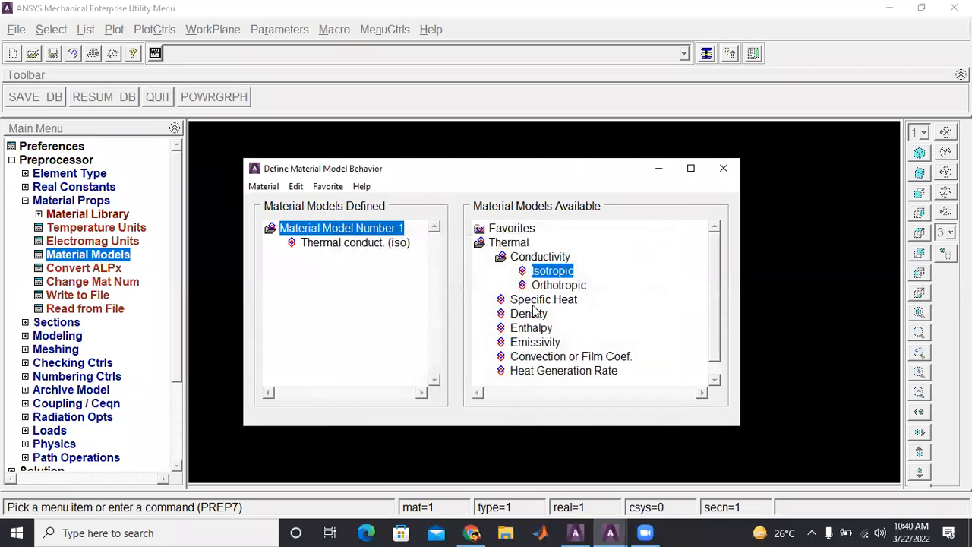
- Add a specific heat of 2300 to material model 1
{"action": "double_click", "coordinate": [533, 302]}
{"action": "type", "text": "2300"}
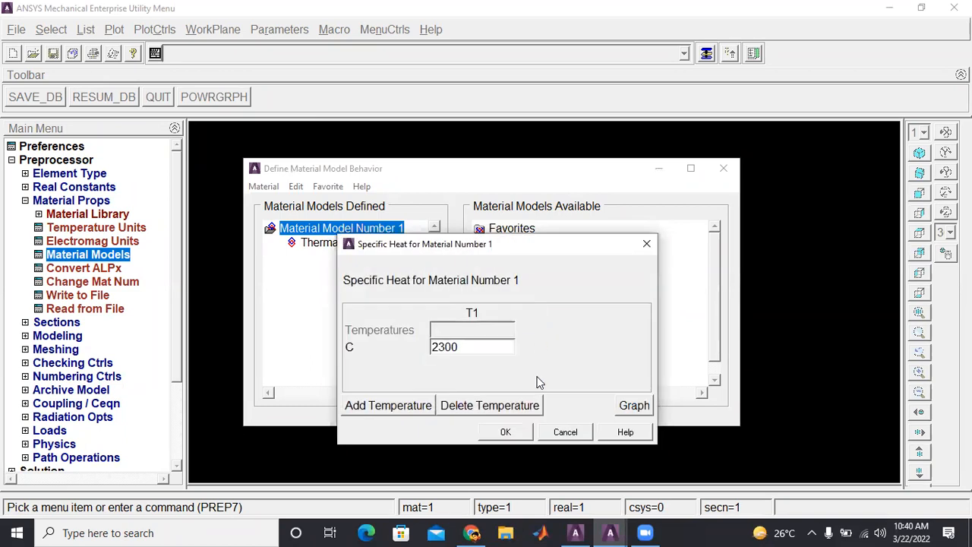
{"action": "key", "text": "Return"}
{"action": "left_click", "coordinate": [505, 431]}
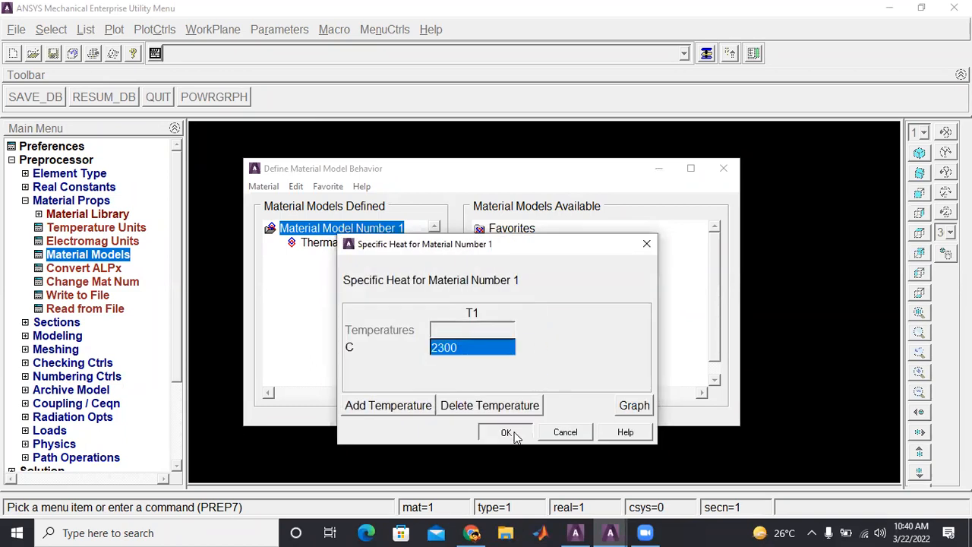
- Add a density of 1400 to material model 1 and close the material model definition
{"action": "double_click", "coordinate": [530, 314]}
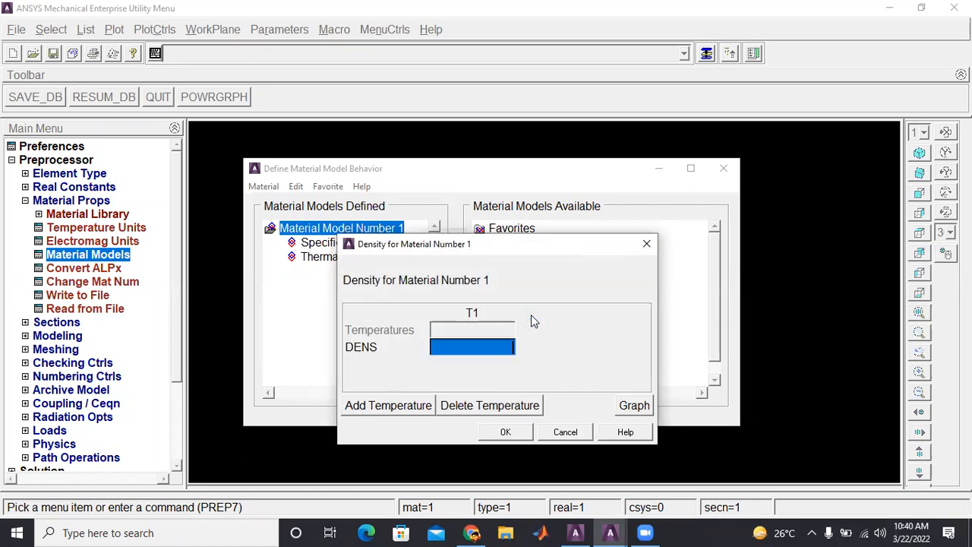
{"action": "type", "text": "1400"}
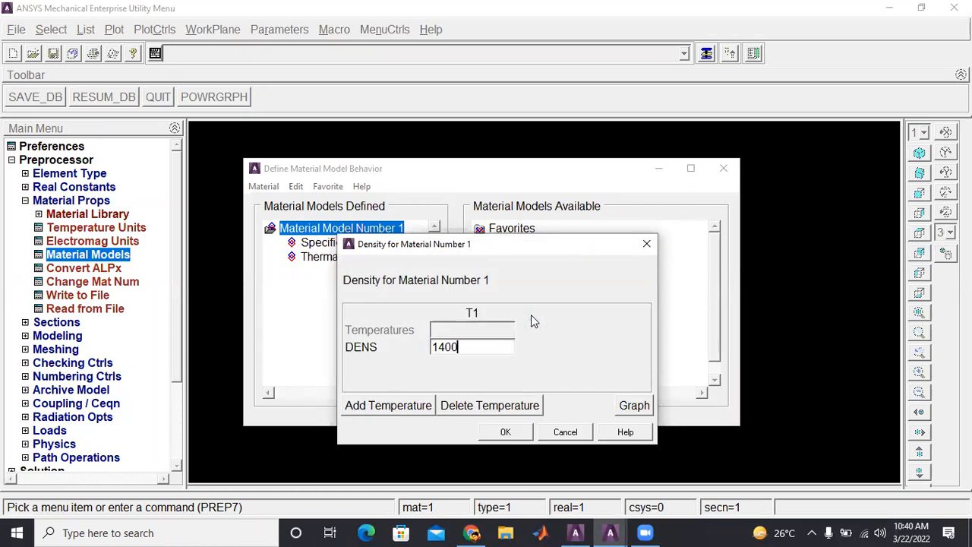
{"action": "key", "text": "Return"}
{"action": "left_click", "coordinate": [504, 432]}
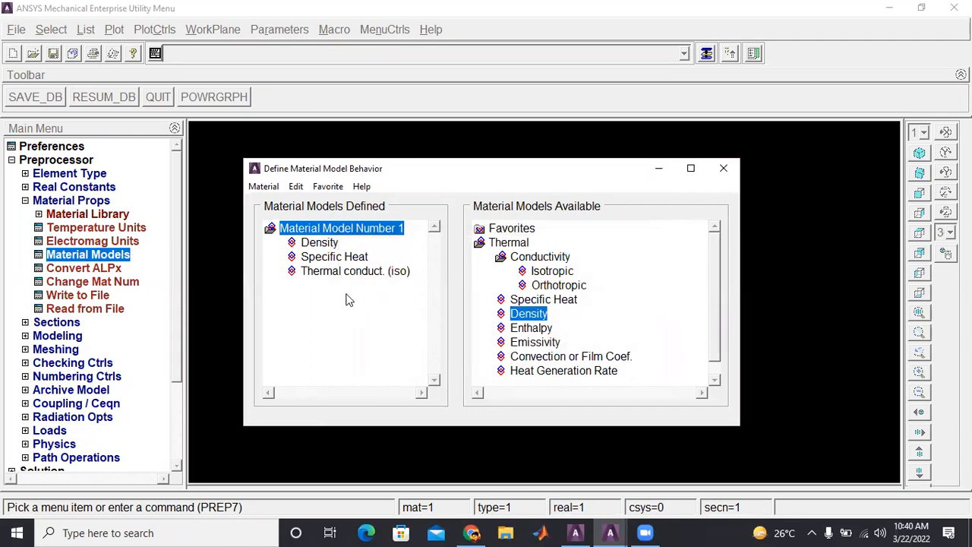
{"action": "left_click", "coordinate": [262, 188]}
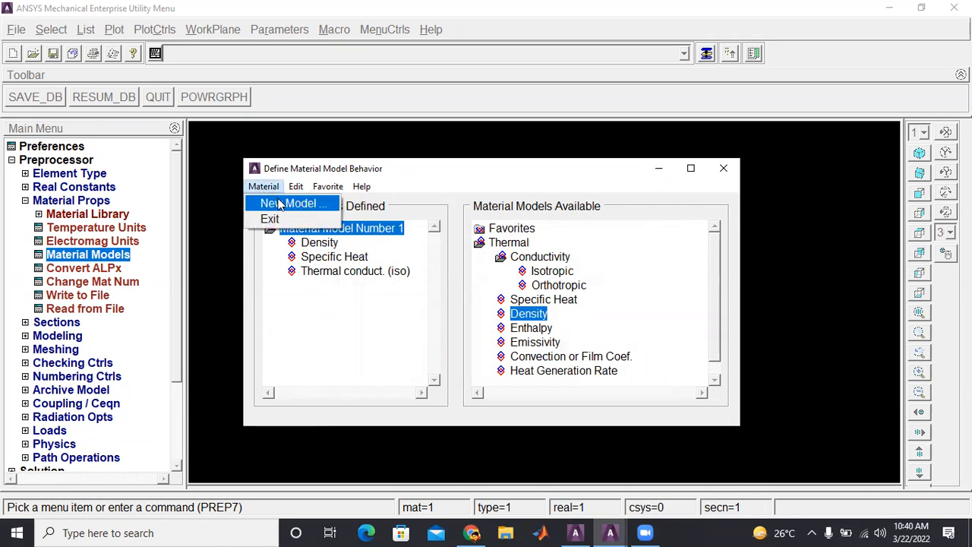
{"action": "left_click", "coordinate": [322, 323]}
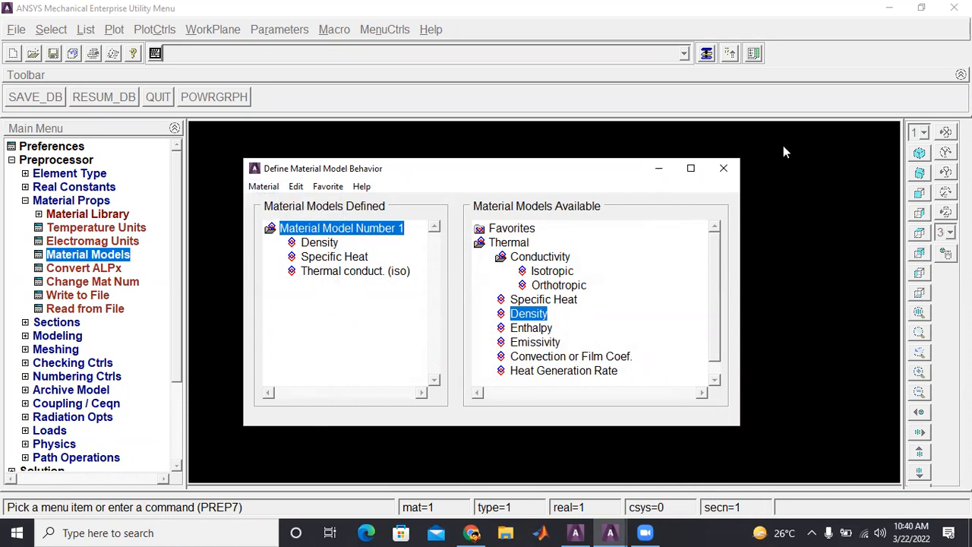
{"action": "left_click", "coordinate": [723, 168]}
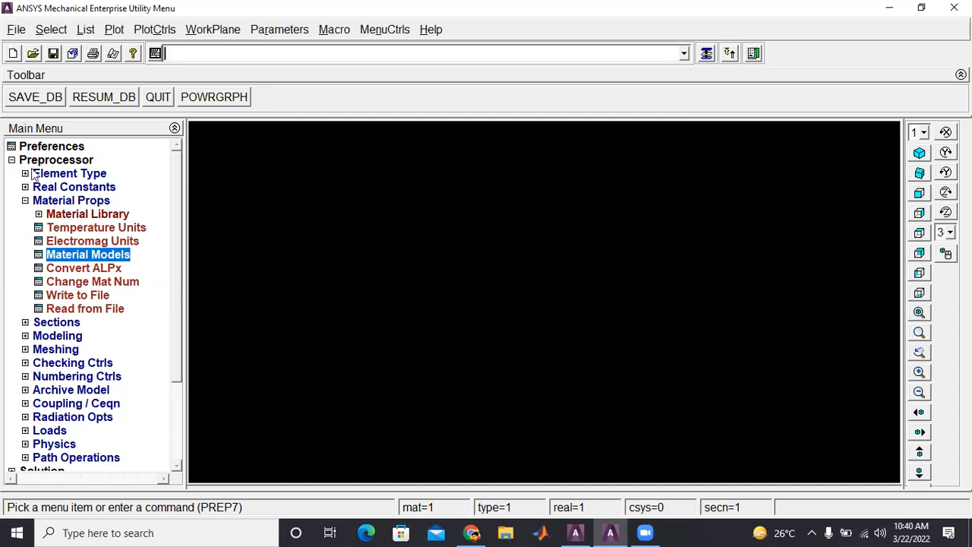
- Create a rectangular area by two corners starting at WP X 0, WP Y 0 with width 10 and height 10
{"action": "left_click", "coordinate": [25, 201]}
{"action": "left_click", "coordinate": [25, 228]}
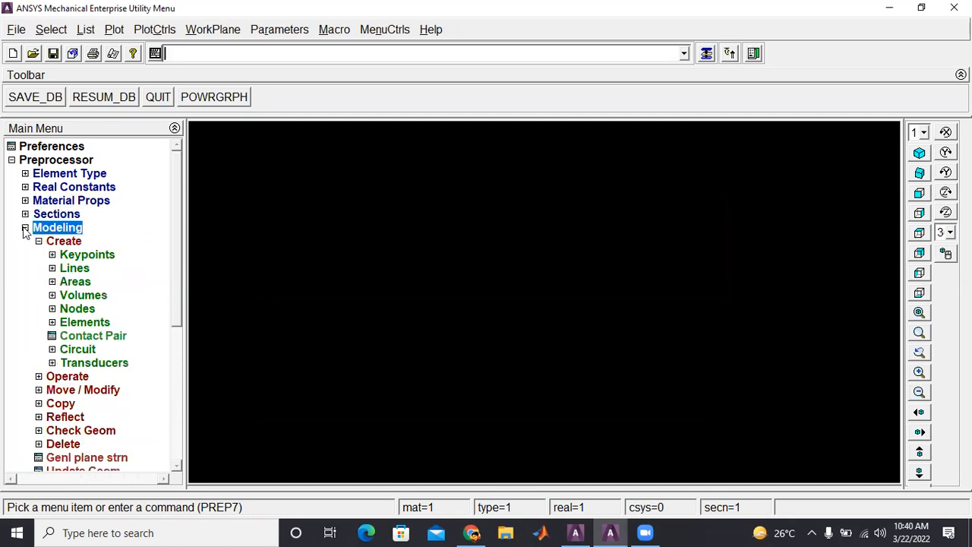
{"action": "left_click", "coordinate": [75, 283]}
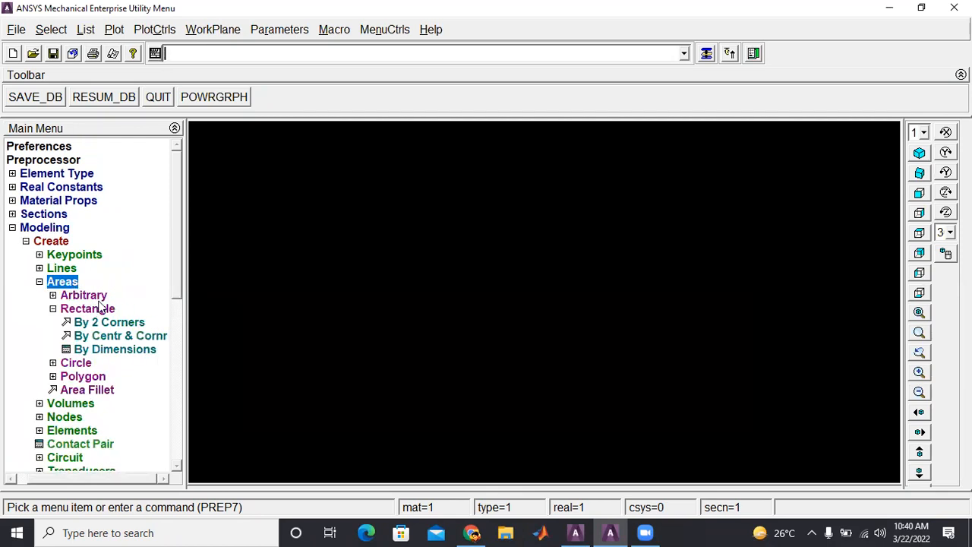
{"action": "left_click", "coordinate": [108, 324]}
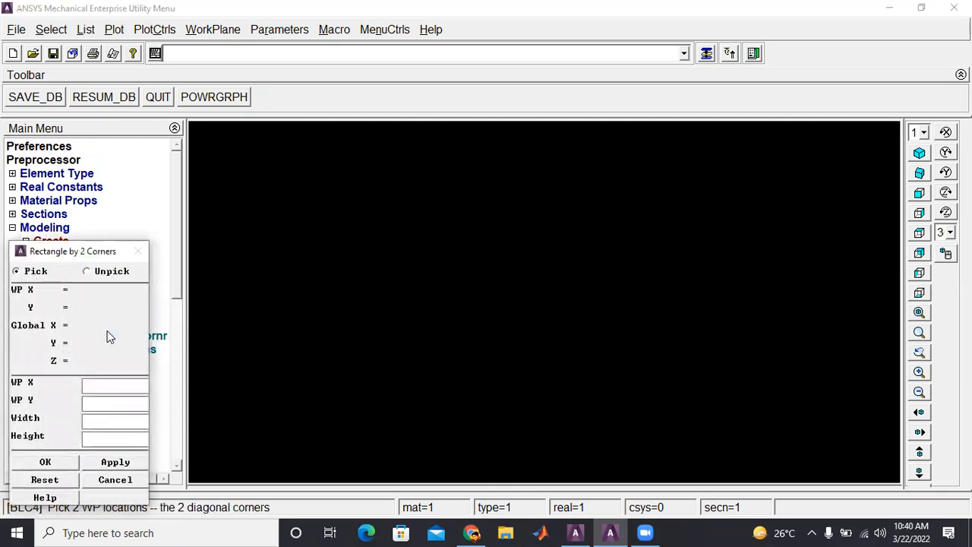
{"action": "left_click", "coordinate": [115, 480]}
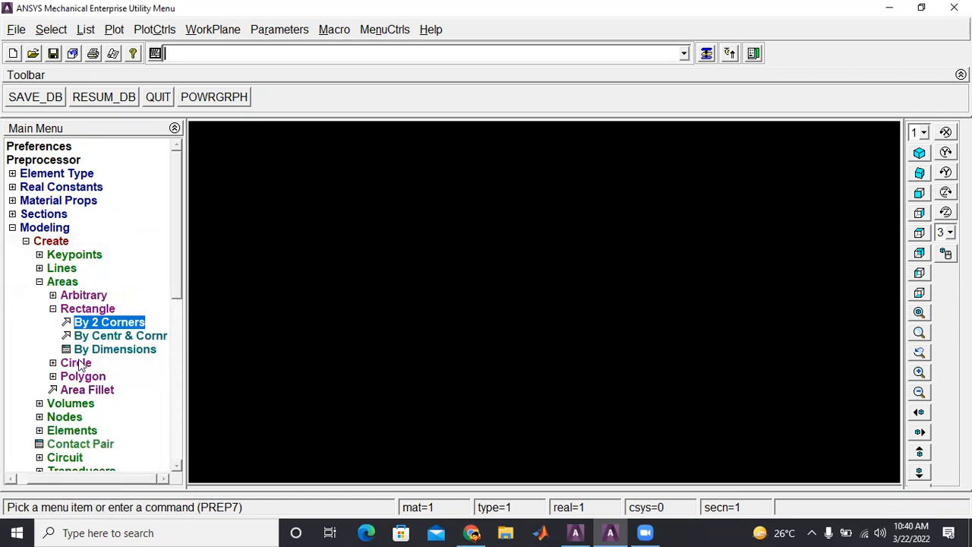
{"action": "left_click", "coordinate": [93, 322]}
{"action": "left_click", "coordinate": [113, 384]}
{"action": "type", "text": "0"}
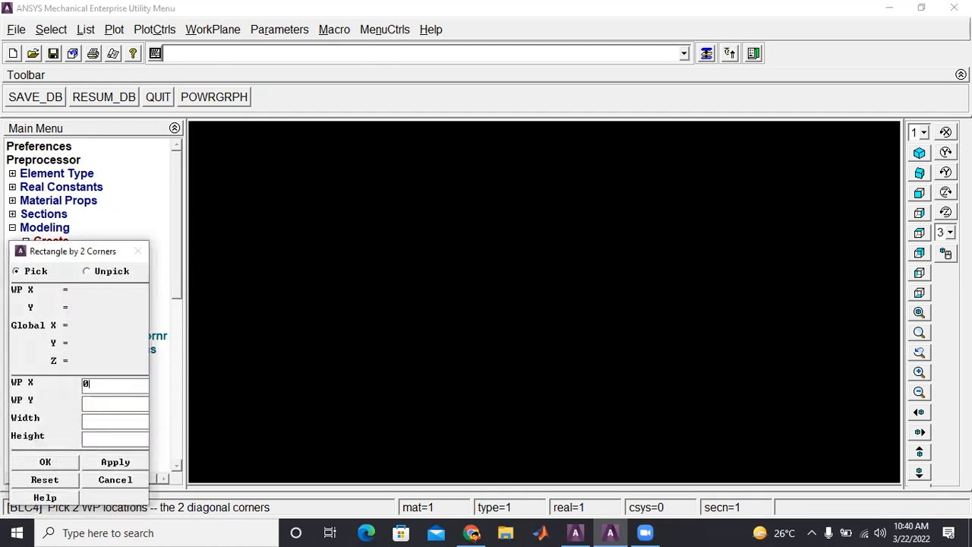
{"action": "key", "text": "Tab"}
{"action": "type", "text": "10"}
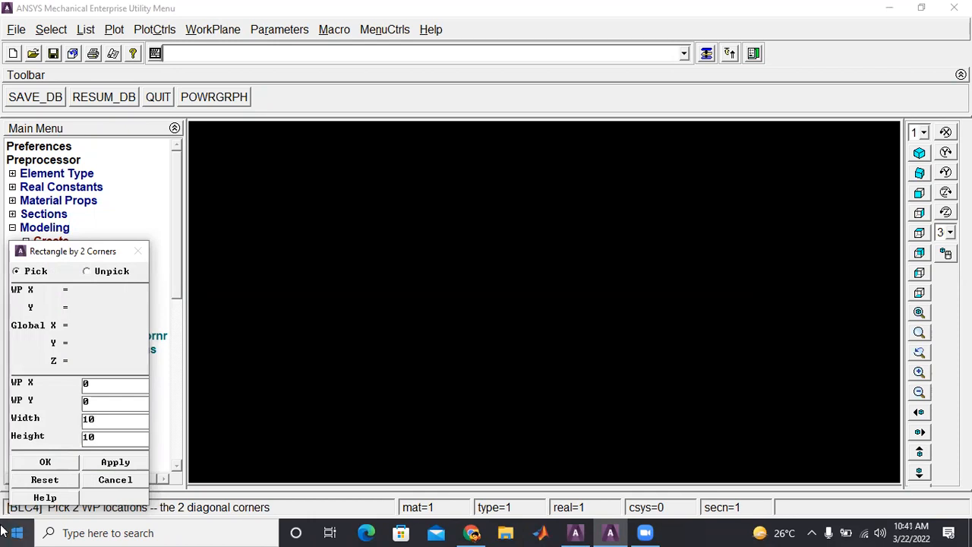
{"action": "left_click", "coordinate": [45, 461]}
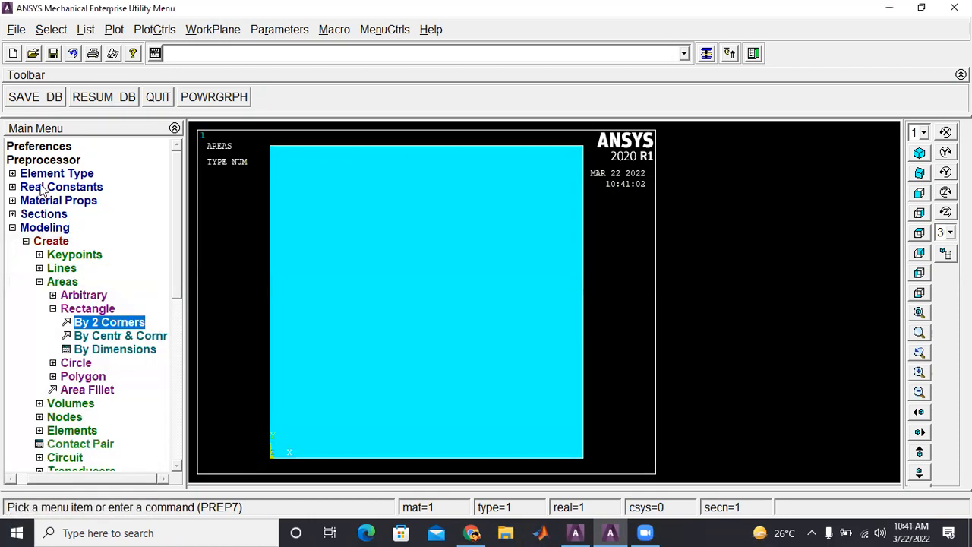
- Assign material 1, real constant set 1 and element type 1 PLANE55 to all areas as mesh attributes
{"action": "left_click", "coordinate": [27, 241]}
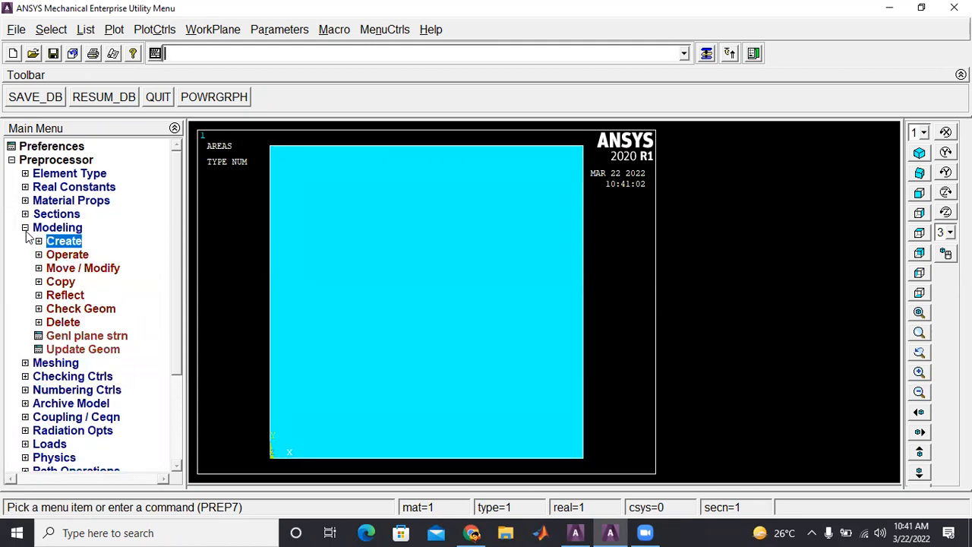
{"action": "left_click", "coordinate": [25, 227]}
{"action": "left_click", "coordinate": [25, 241]}
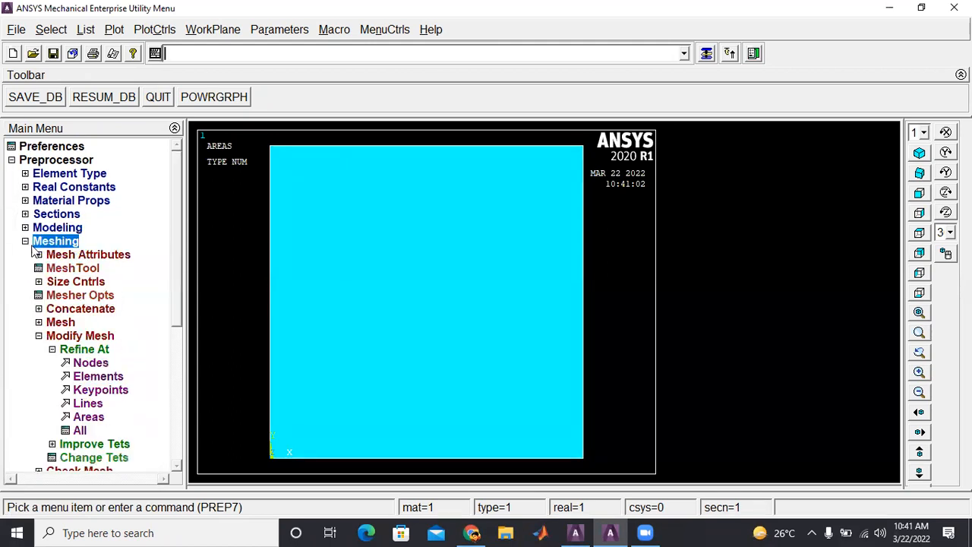
{"action": "left_click", "coordinate": [82, 268]}
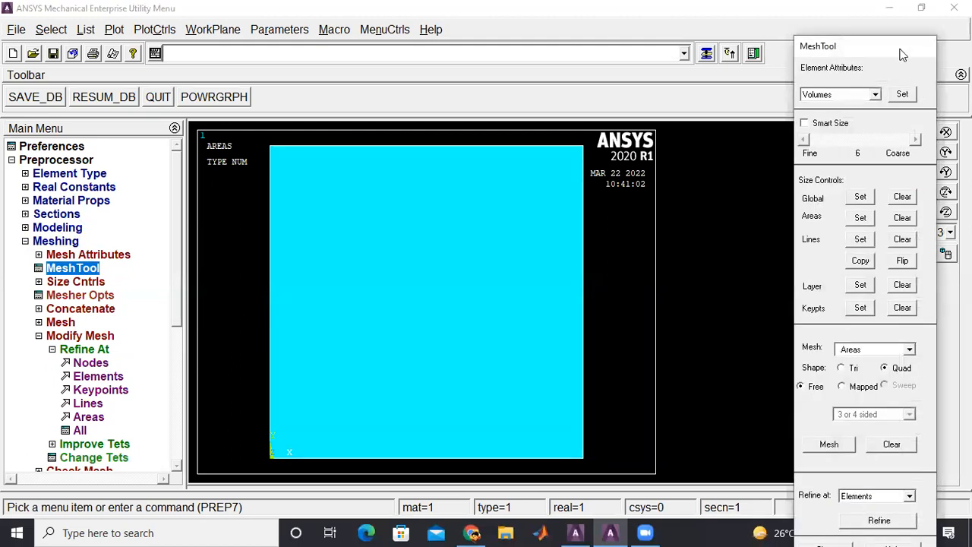
{"action": "left_click_drag", "start_coordinate": [887, 42], "coordinate": [841, 6]}
{"action": "left_click", "coordinate": [782, 514]}
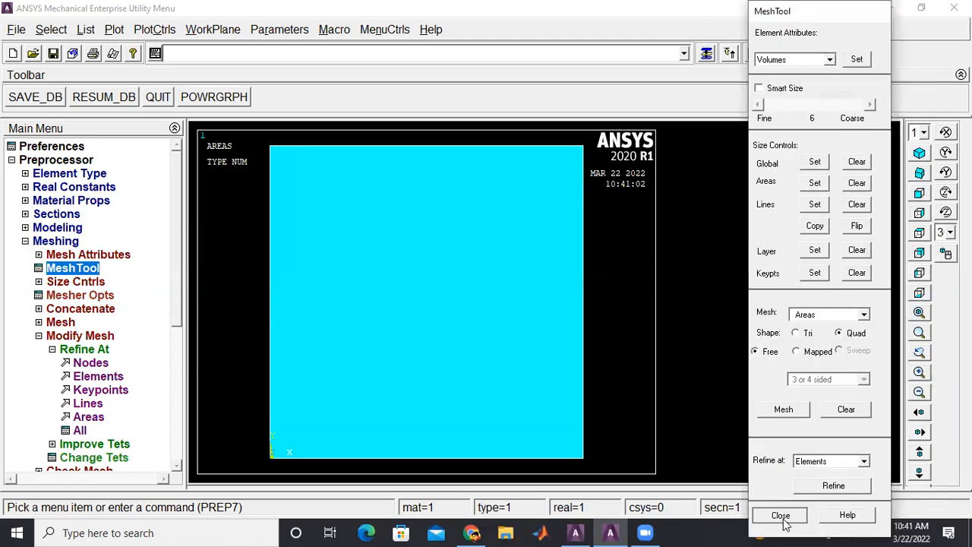
{"action": "left_click", "coordinate": [67, 256]}
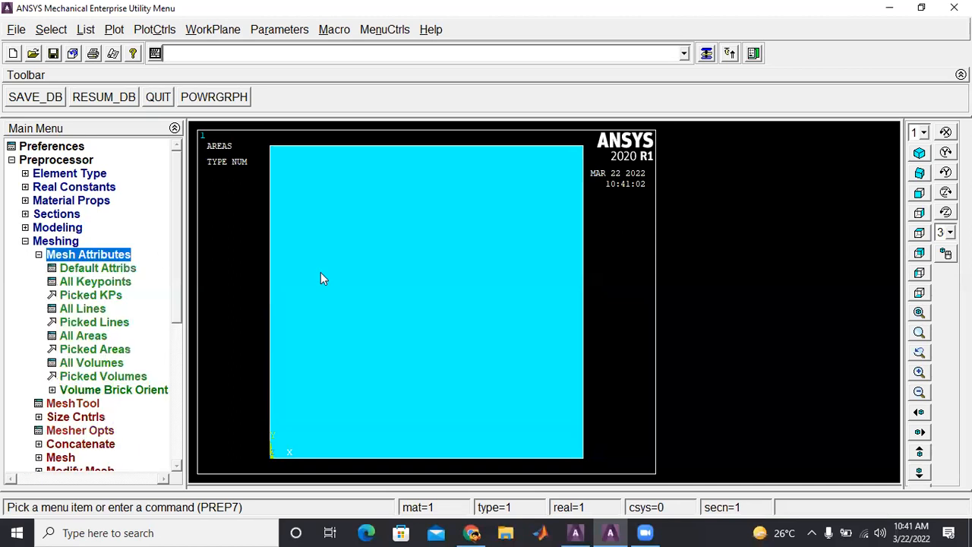
{"action": "left_click", "coordinate": [89, 338]}
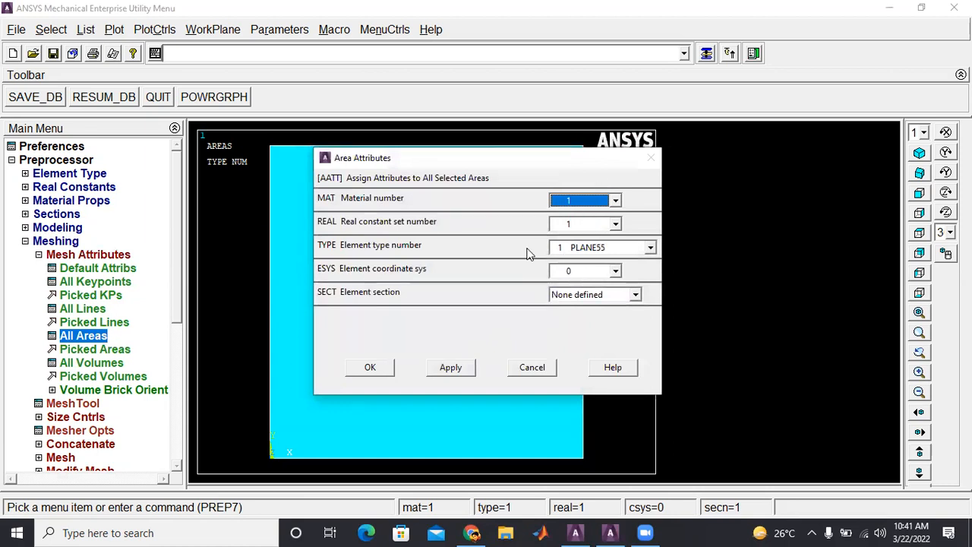
{"action": "left_click", "coordinate": [370, 368]}
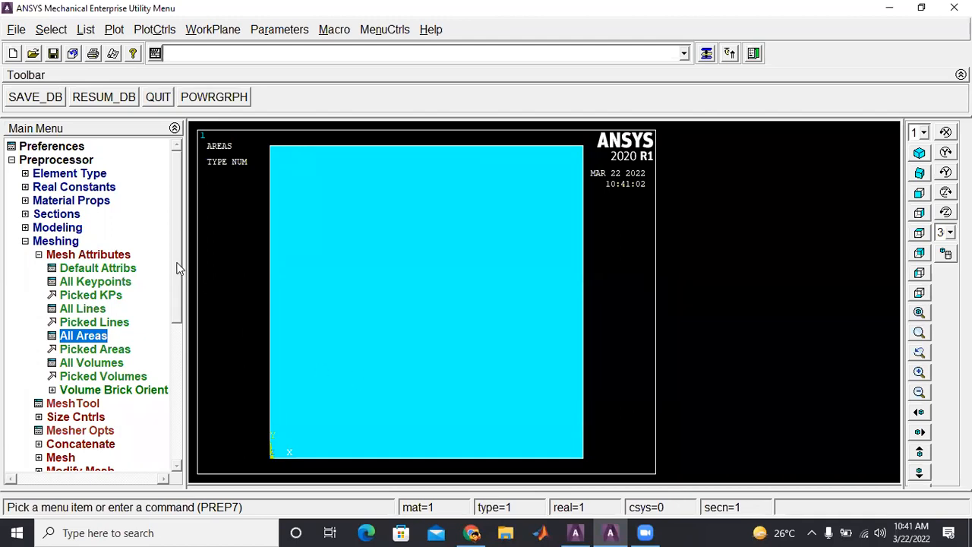
- Mesh the square area with free quad elements, with element attributes set for areas and Smart Size at level 2
{"action": "scroll", "coordinate": [121, 326], "scroll_direction": "down", "scroll_amount": 3}
{"action": "left_click", "coordinate": [70, 282]}
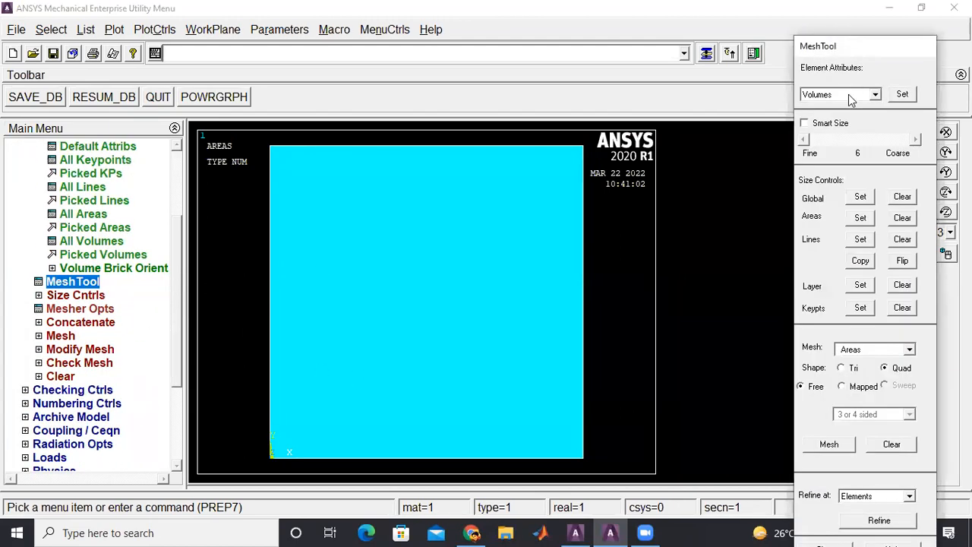
{"action": "left_click", "coordinate": [852, 95]}
{"action": "left_click", "coordinate": [830, 127]}
{"action": "left_click", "coordinate": [805, 123]}
{"action": "left_click", "coordinate": [805, 141]}
{"action": "left_click", "coordinate": [805, 141]}
{"action": "left_click", "coordinate": [805, 140]}
{"action": "left_click", "coordinate": [805, 140]}
{"action": "left_click", "coordinate": [828, 444]}
{"action": "left_click", "coordinate": [416, 361]}
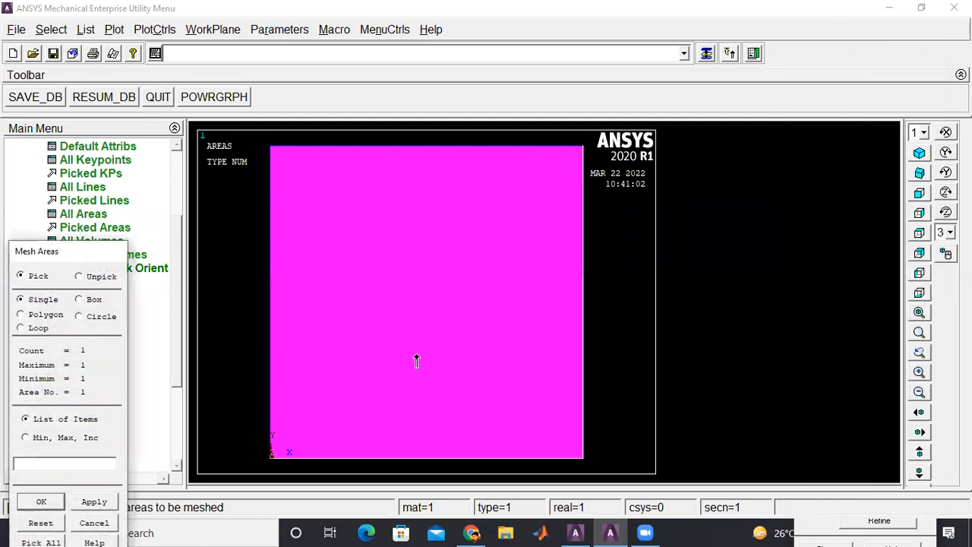
{"action": "left_click", "coordinate": [41, 502]}
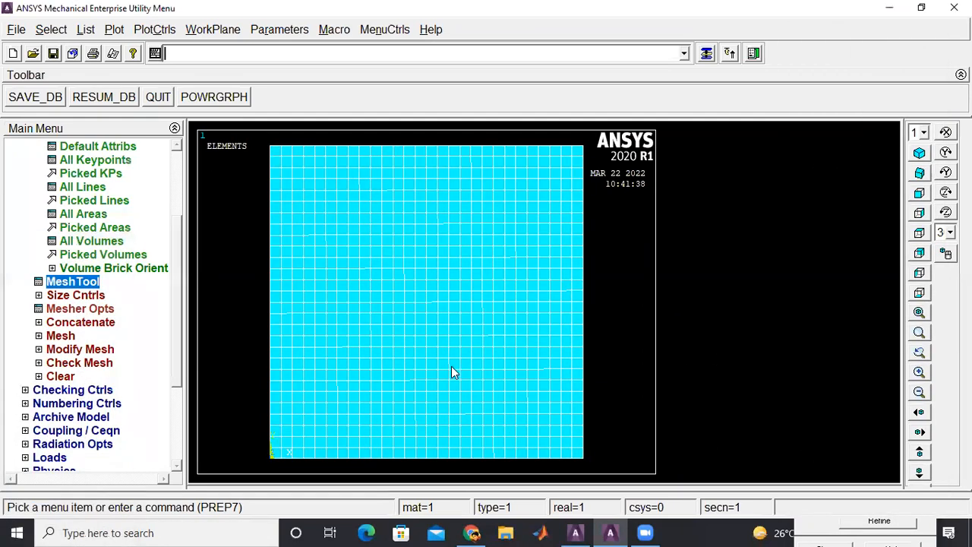
- Check the analysis type selected for the new analysis without changing it
{"action": "left_click_drag", "start_coordinate": [177, 289], "coordinate": [170, 380]}
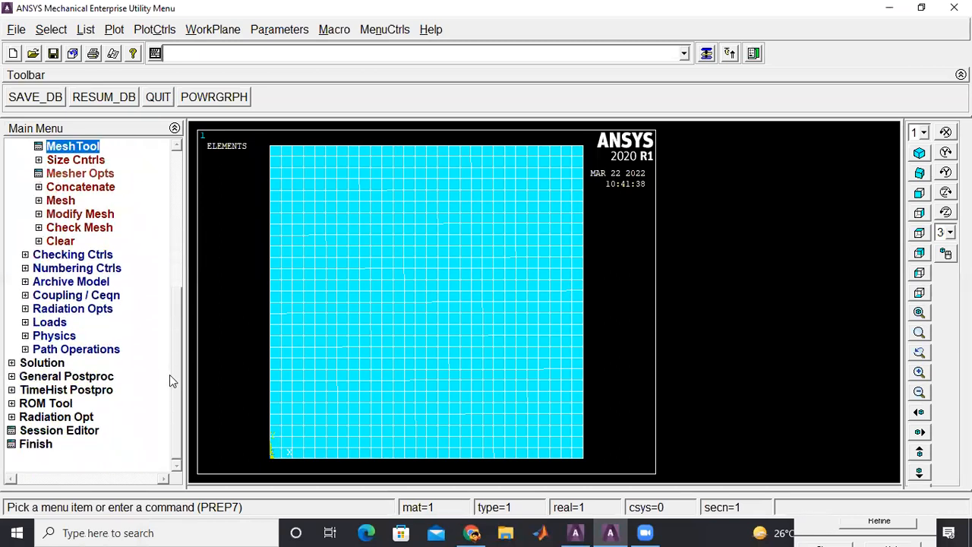
{"action": "left_click", "coordinate": [26, 323]}
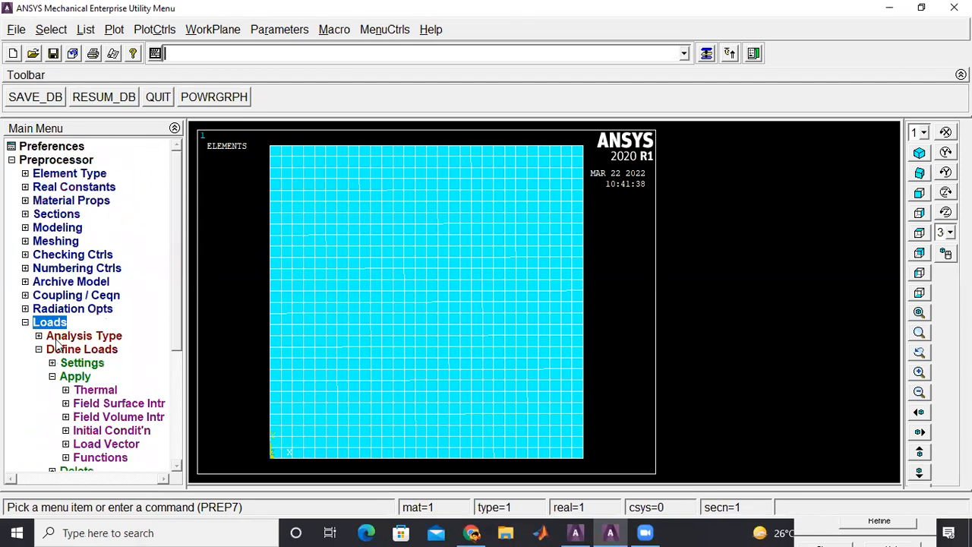
{"action": "left_click", "coordinate": [57, 337]}
{"action": "left_click", "coordinate": [58, 345]}
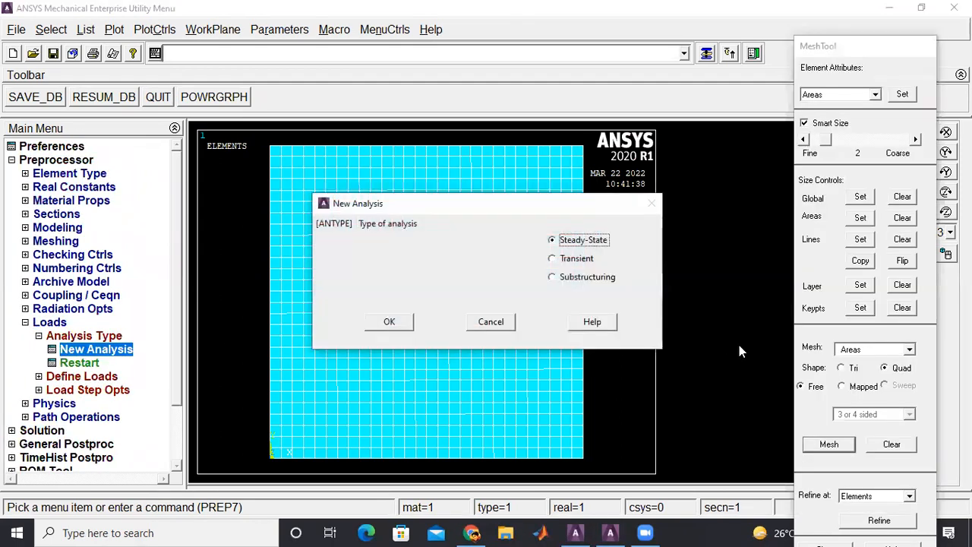
{"action": "left_click", "coordinate": [492, 321]}
{"action": "left_click_drag", "start_coordinate": [177, 292], "coordinate": [167, 391]}
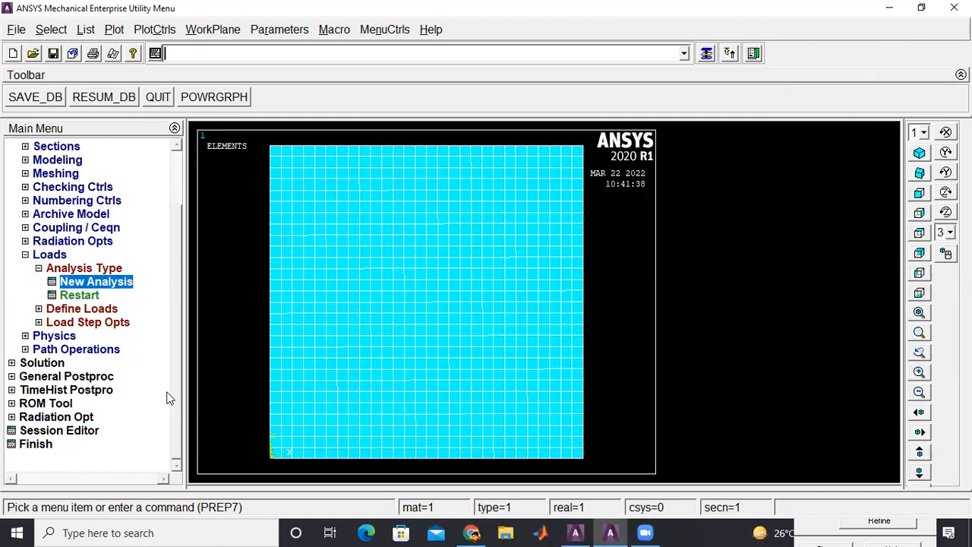
- Apply a constant temperature of 23 for All DOF on the left, top and right edges of the square
{"action": "left_click", "coordinate": [43, 309]}
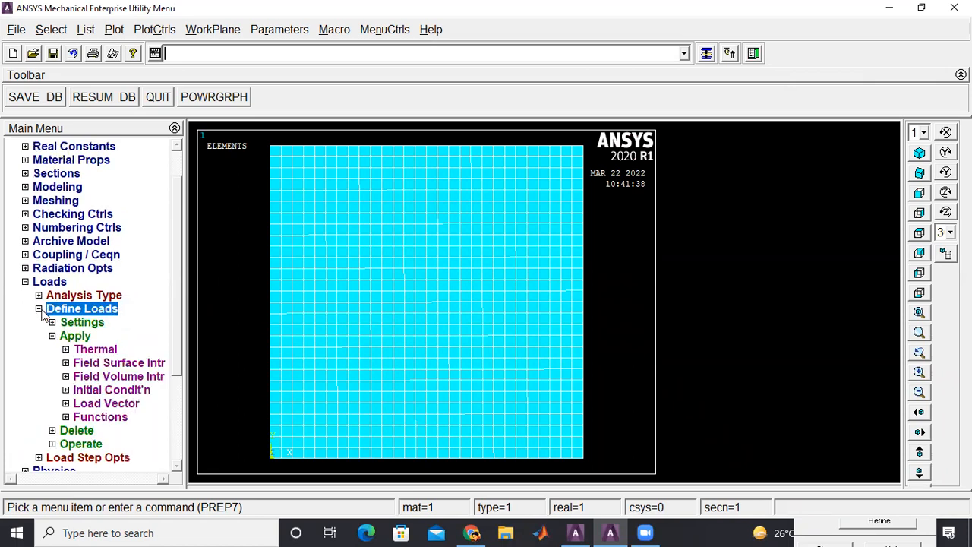
{"action": "left_click", "coordinate": [94, 349]}
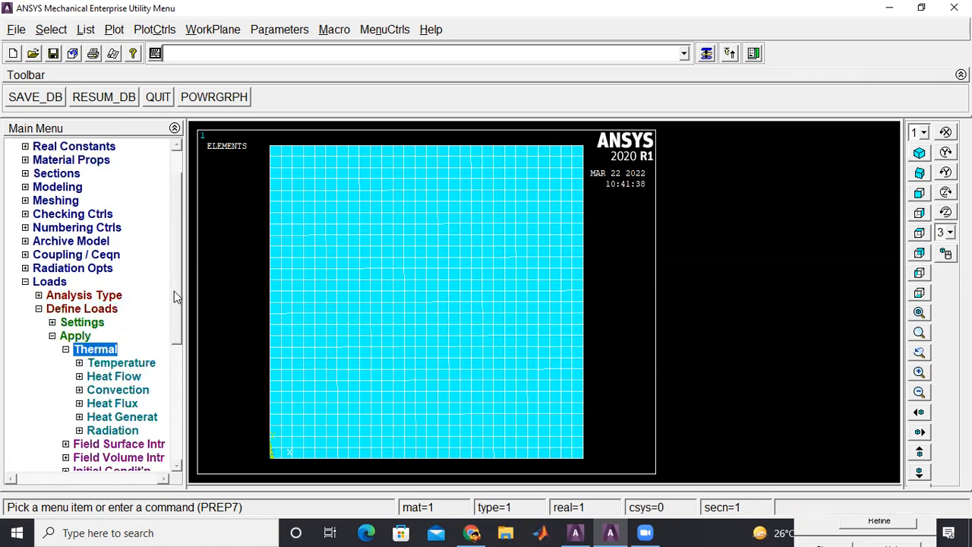
{"action": "scroll", "coordinate": [174, 291], "scroll_direction": "down", "scroll_amount": 2}
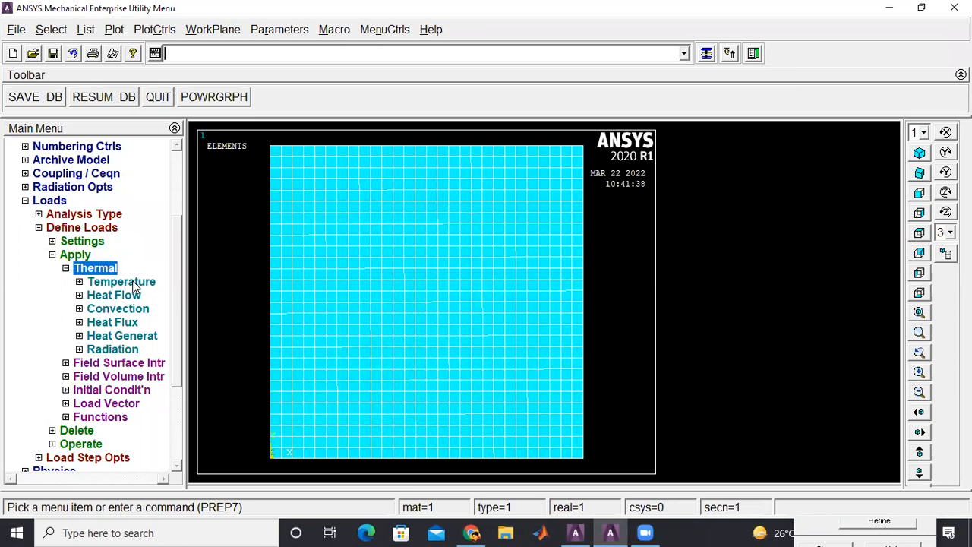
{"action": "left_click", "coordinate": [130, 282]}
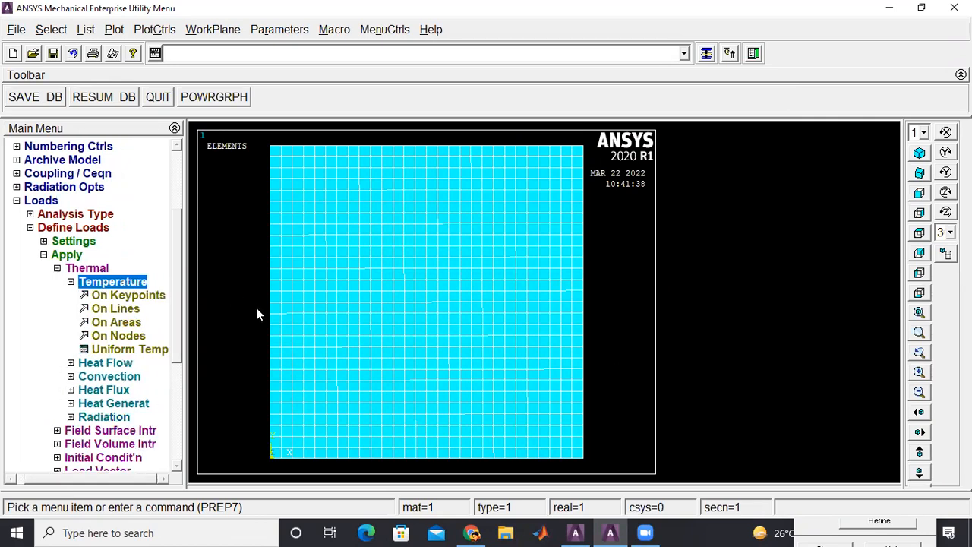
{"action": "left_click", "coordinate": [116, 310]}
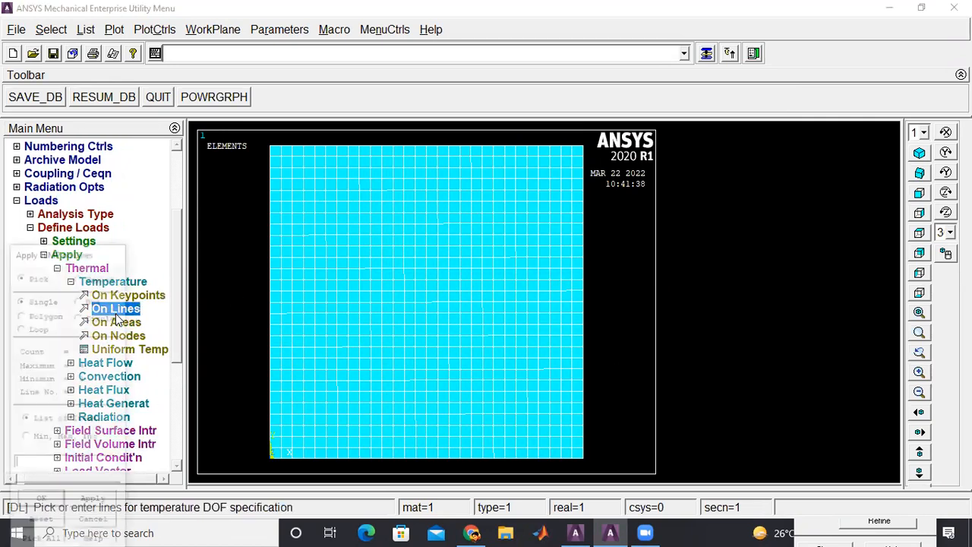
{"action": "left_click", "coordinate": [265, 329]}
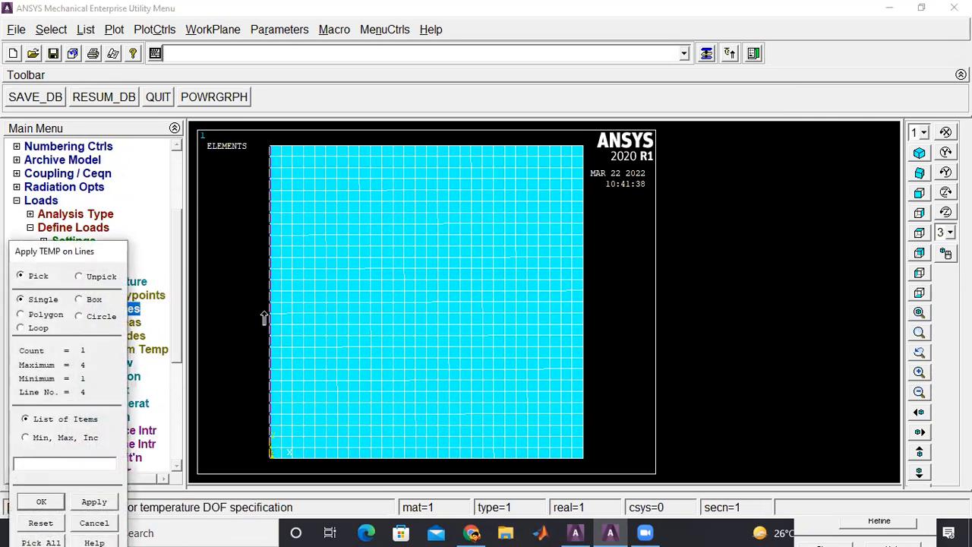
{"action": "left_click", "coordinate": [453, 158]}
{"action": "left_click", "coordinate": [597, 240]}
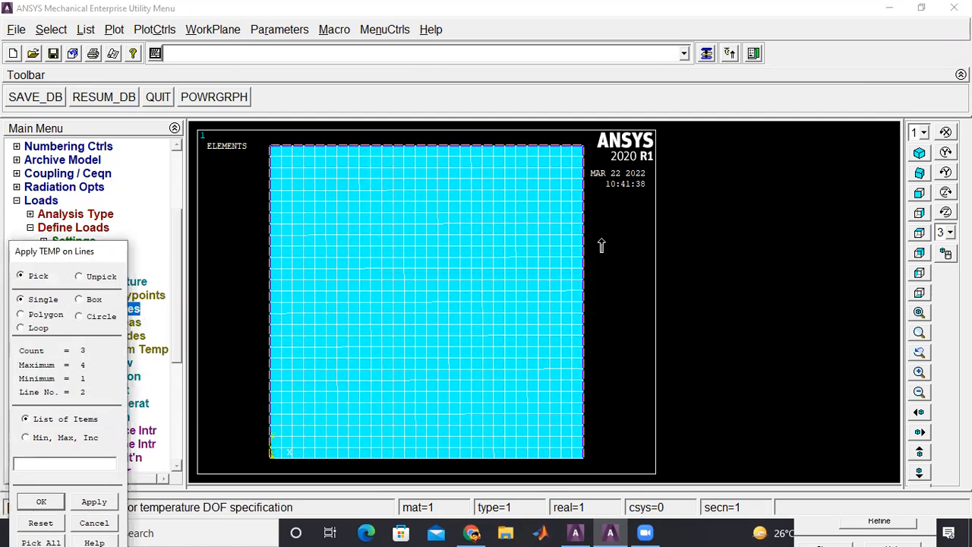
{"action": "left_click", "coordinate": [43, 503]}
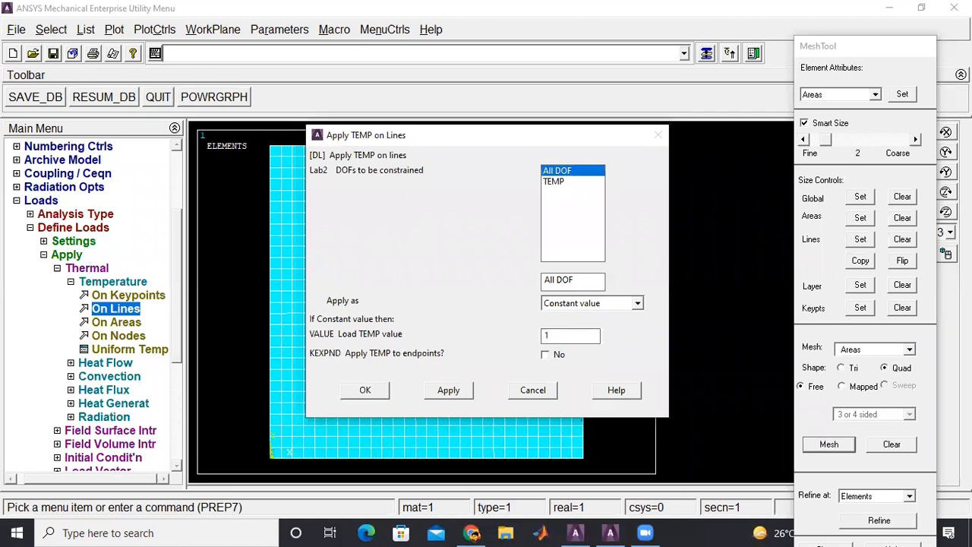
{"action": "type", "text": "23"}
{"action": "left_click", "coordinate": [369, 390]}
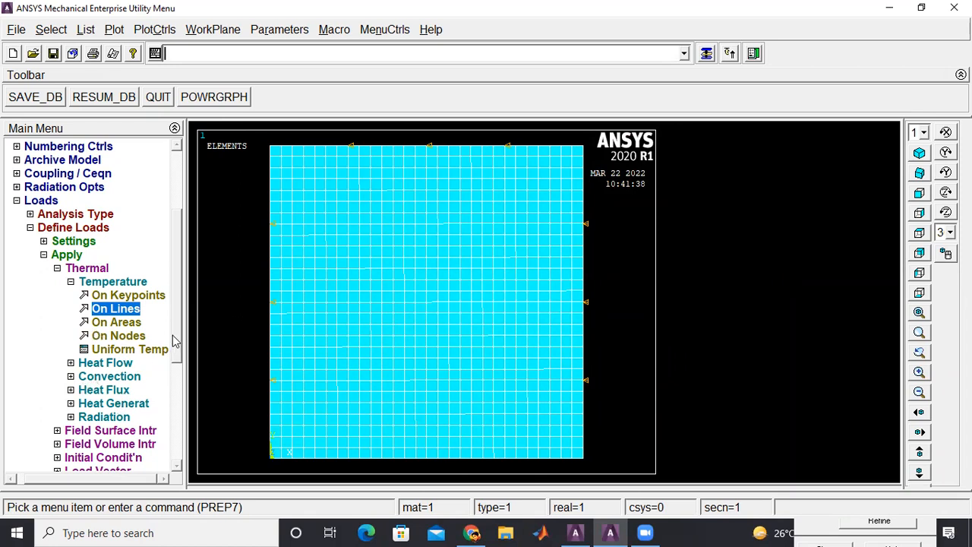
- Apply a constant heat flux to the bottom edge of the square
{"action": "left_click", "coordinate": [101, 390]}
{"action": "left_click", "coordinate": [124, 335]}
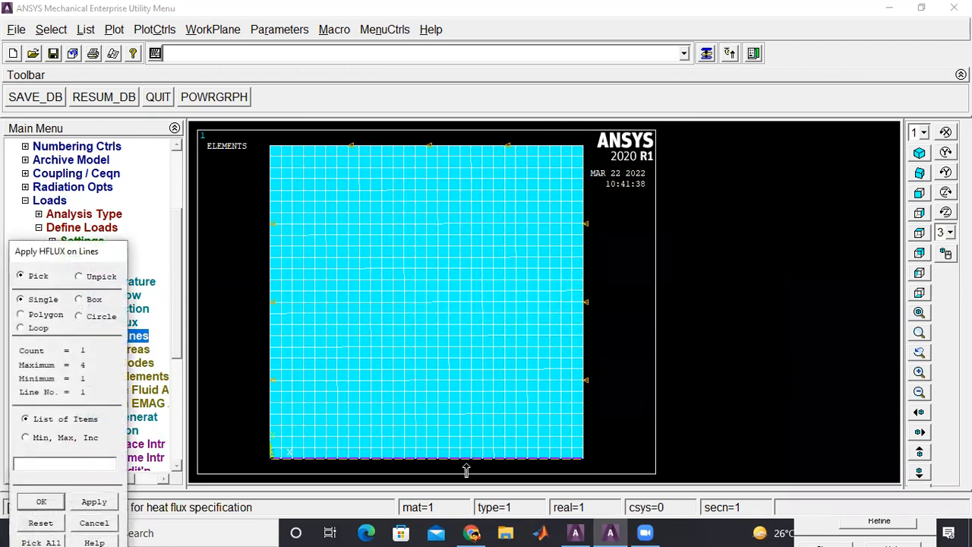
{"action": "left_click", "coordinate": [56, 501]}
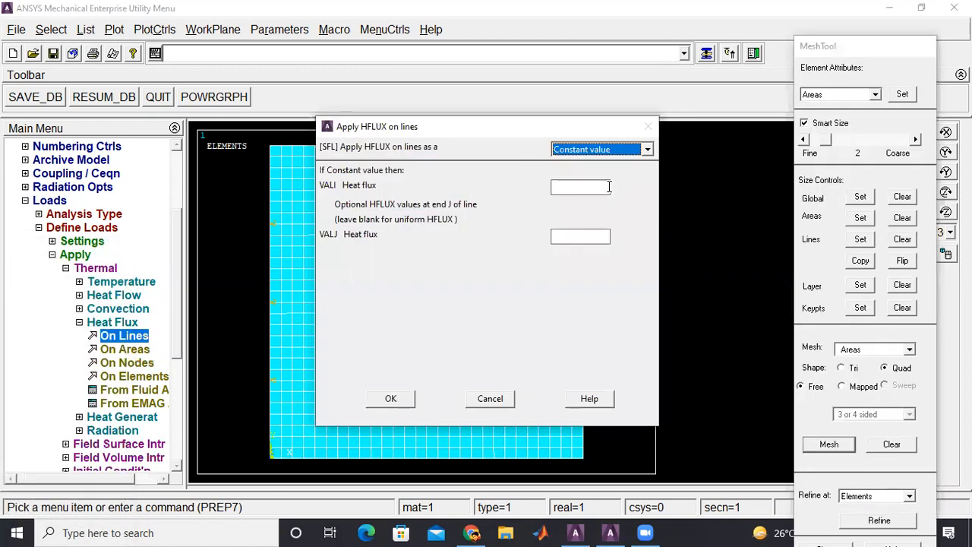
{"action": "left_click", "coordinate": [583, 184]}
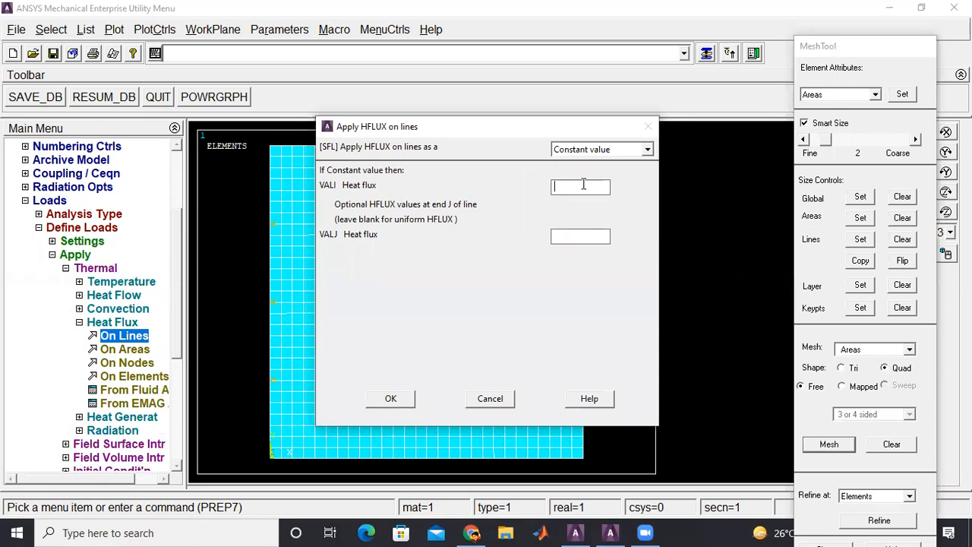
{"action": "key", "text": "Return"}
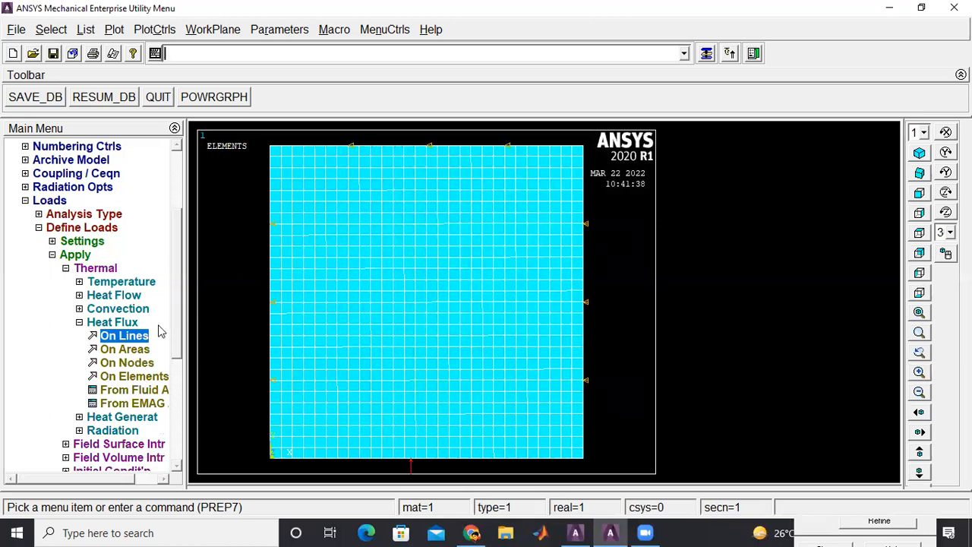
{"action": "left_click", "coordinate": [114, 295]}
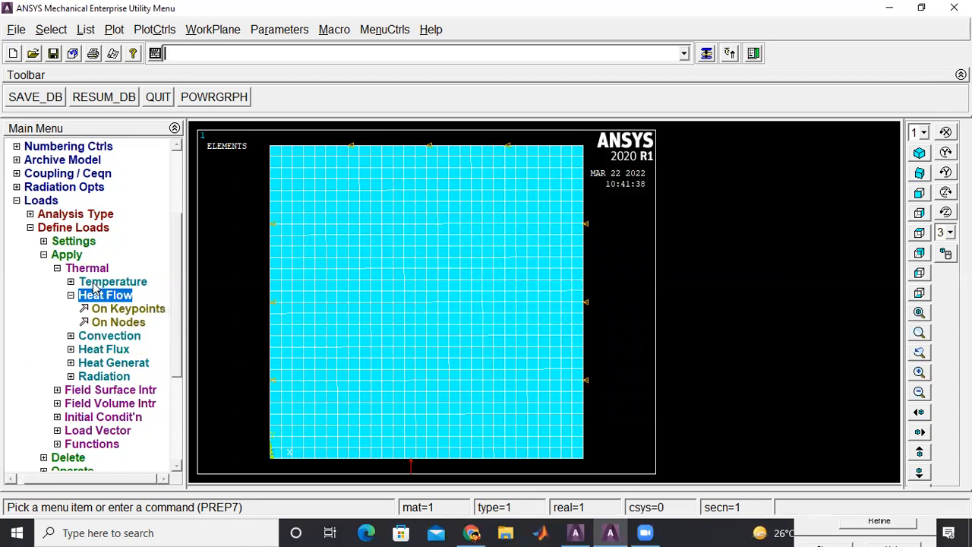
{"action": "left_click", "coordinate": [112, 282]}
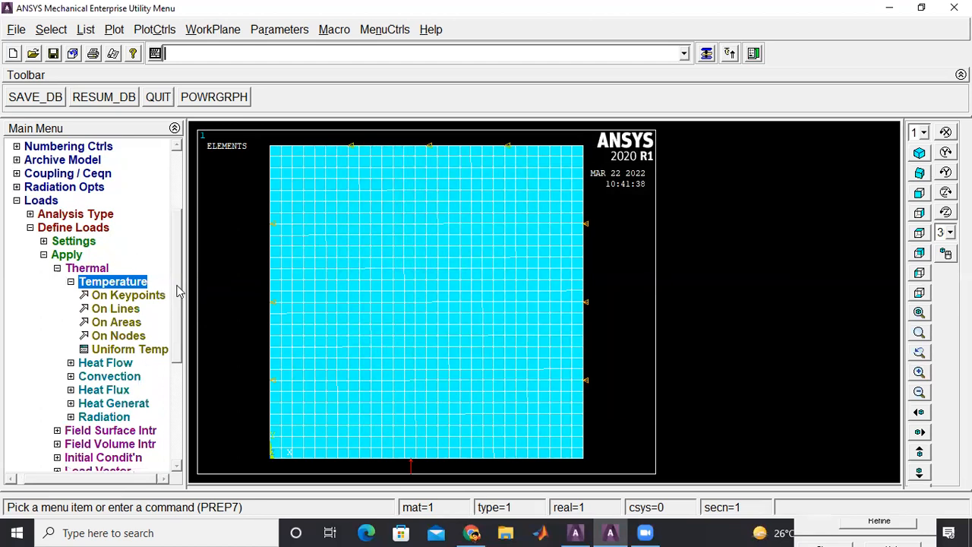
{"action": "left_click", "coordinate": [114, 309]}
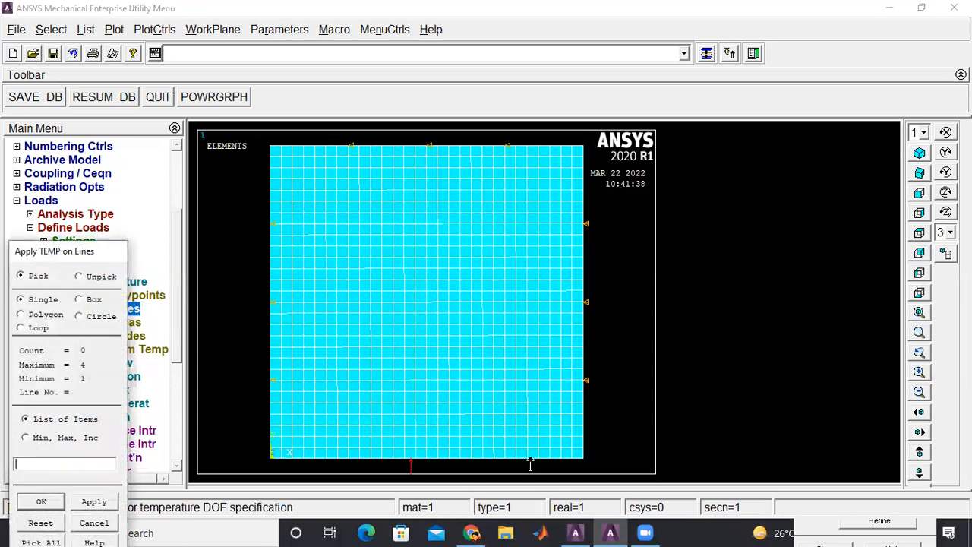
{"action": "left_click", "coordinate": [499, 458]}
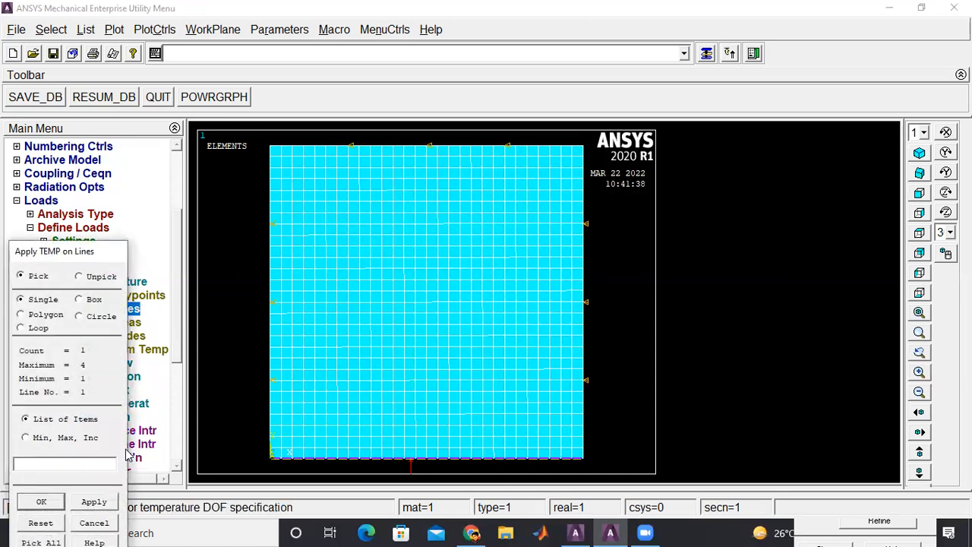
{"action": "left_click", "coordinate": [30, 501]}
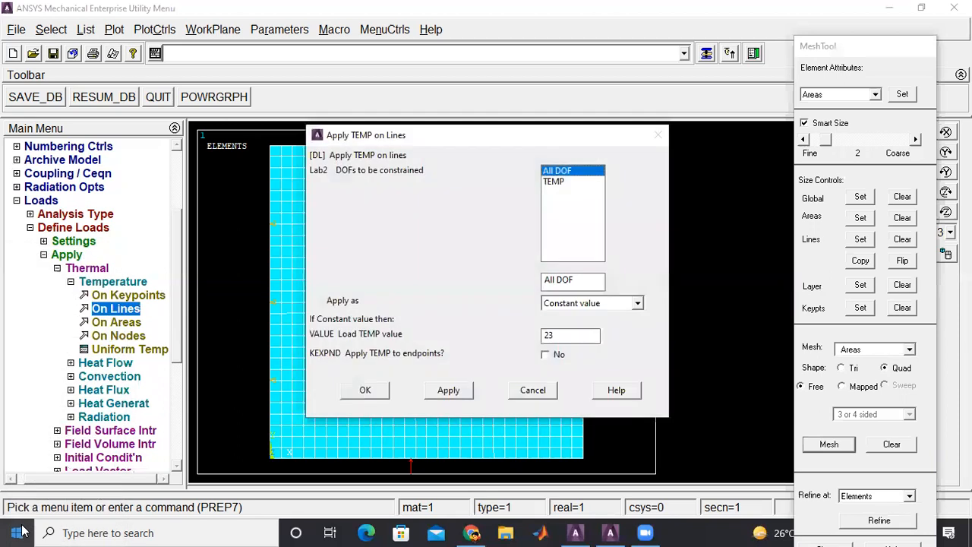
{"action": "left_click", "coordinate": [536, 389]}
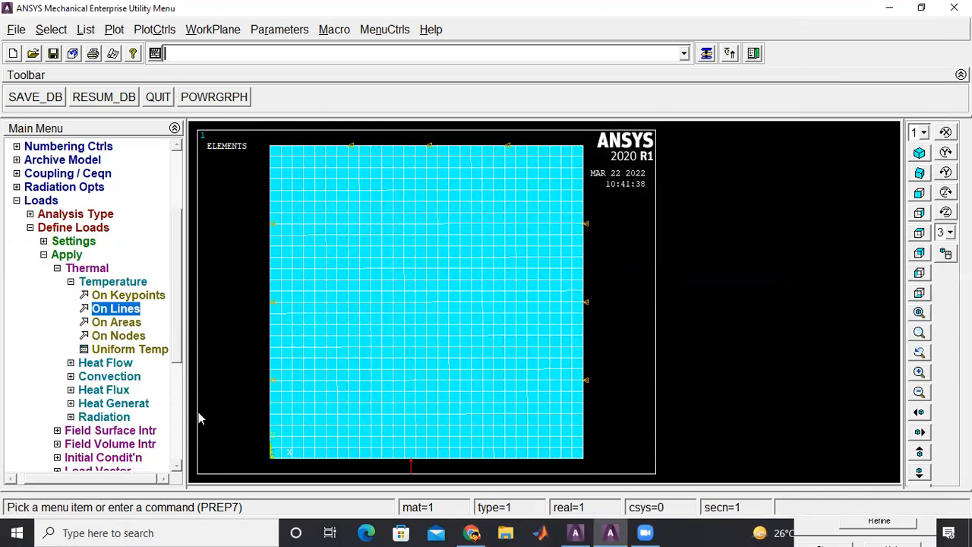
- Apply a constant temperature of 200 for All DOF on the bottom edge of the square
{"action": "left_click", "coordinate": [122, 309]}
{"action": "left_click", "coordinate": [456, 472]}
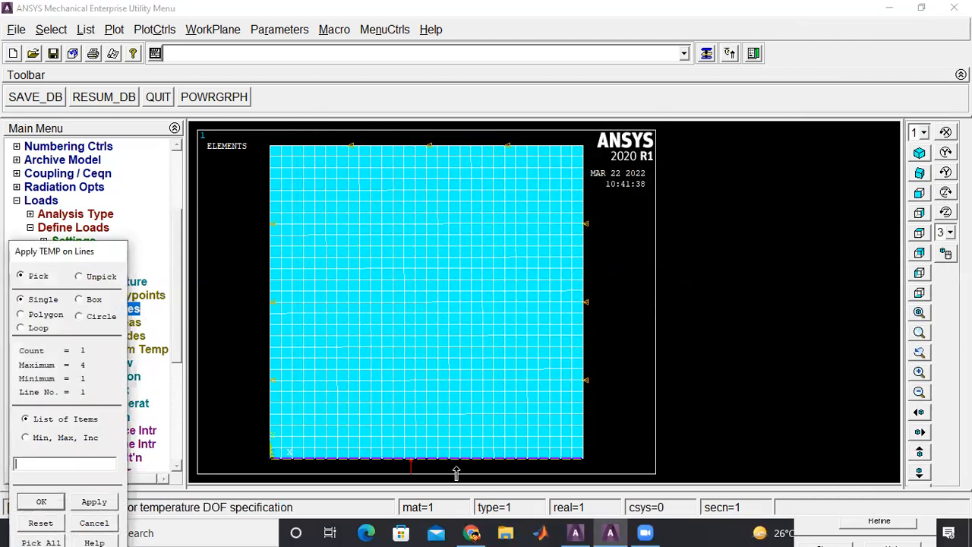
{"action": "left_click", "coordinate": [41, 501]}
{"action": "left_click", "coordinate": [557, 339]}
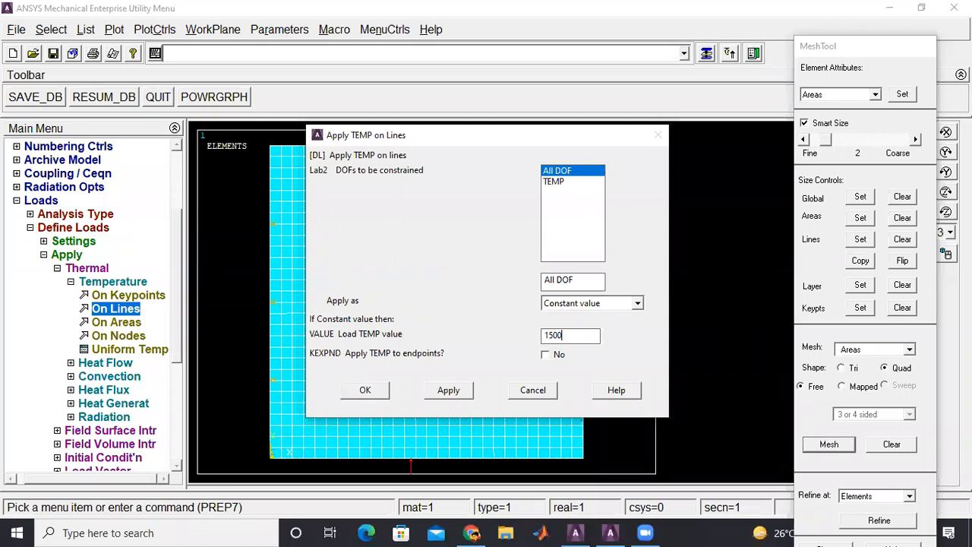
{"action": "key", "text": "BackSpace"}
{"action": "key", "text": "BackSpace"}
{"action": "key", "text": "BackSpace"}
{"action": "key", "text": "BackSpace"}
{"action": "type", "text": "2"}
{"action": "left_click", "coordinate": [378, 390]}
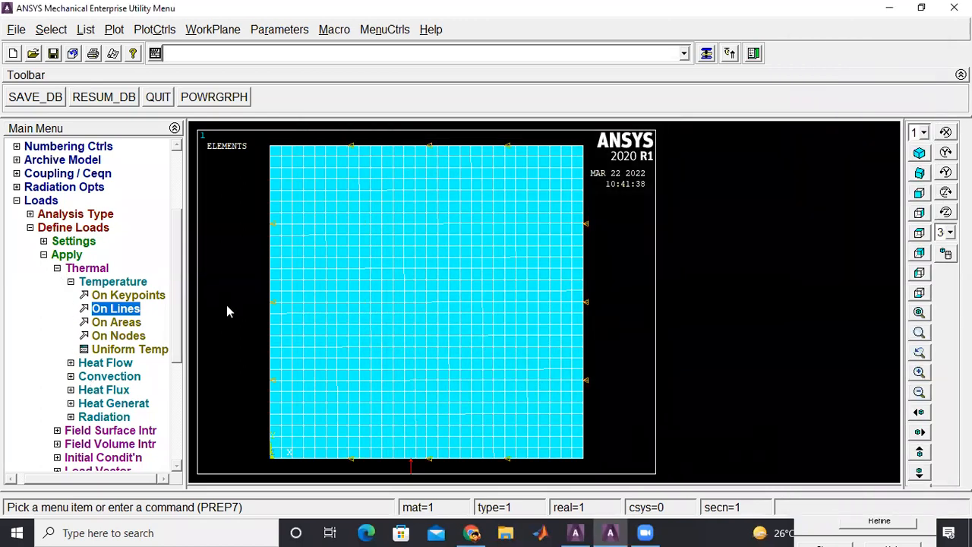
- Solve the current load step and close the solution note and status listing
{"action": "scroll", "coordinate": [176, 365], "scroll_direction": "down", "scroll_amount": 5}
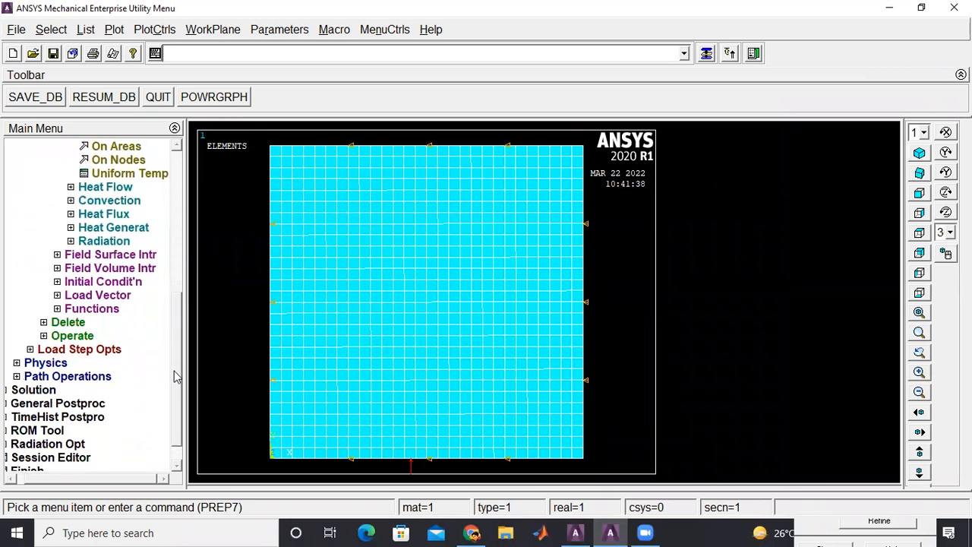
{"action": "left_click", "coordinate": [34, 390]}
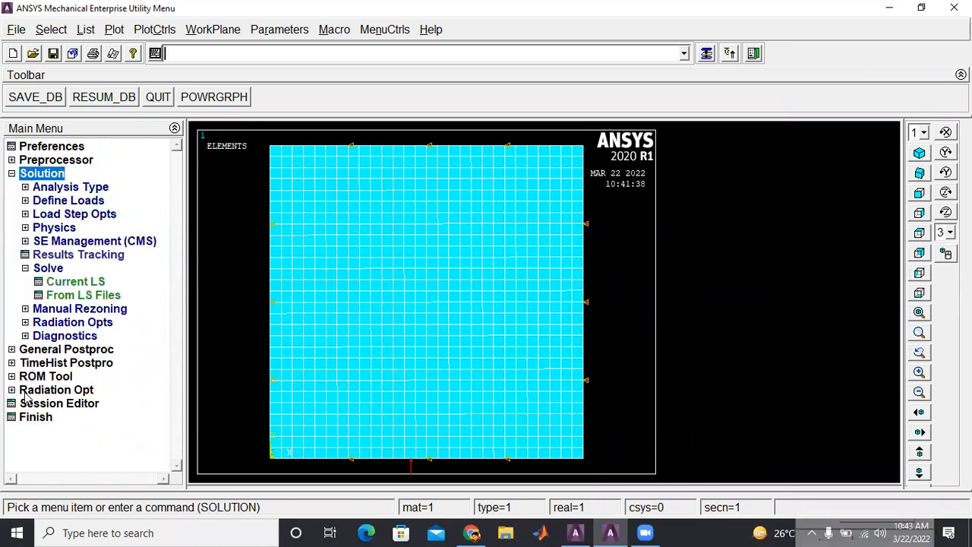
{"action": "left_click", "coordinate": [70, 282]}
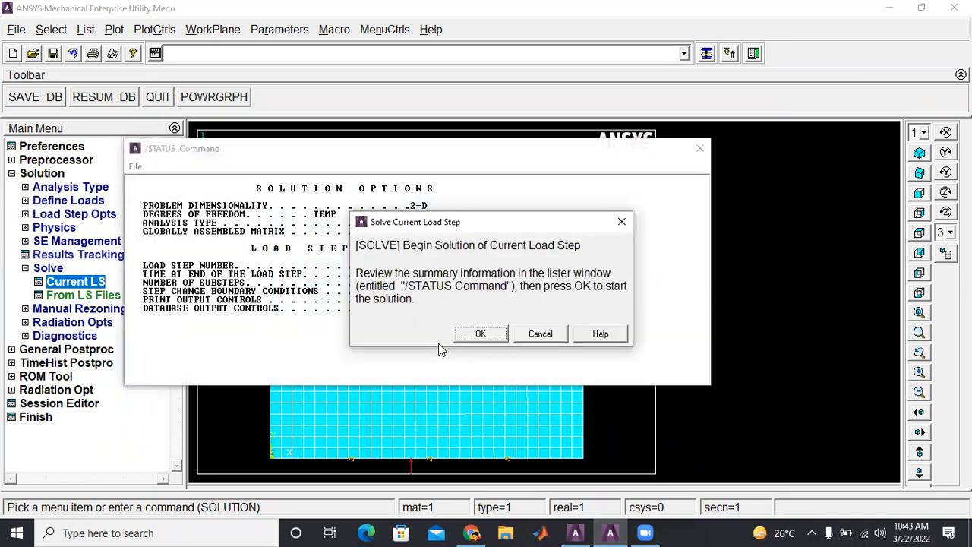
{"action": "left_click", "coordinate": [486, 334]}
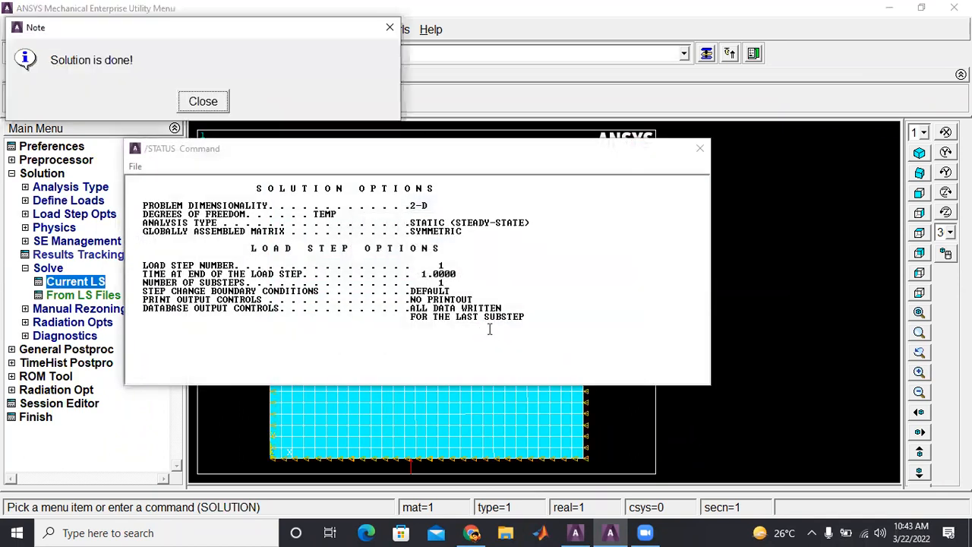
{"action": "left_click", "coordinate": [203, 102]}
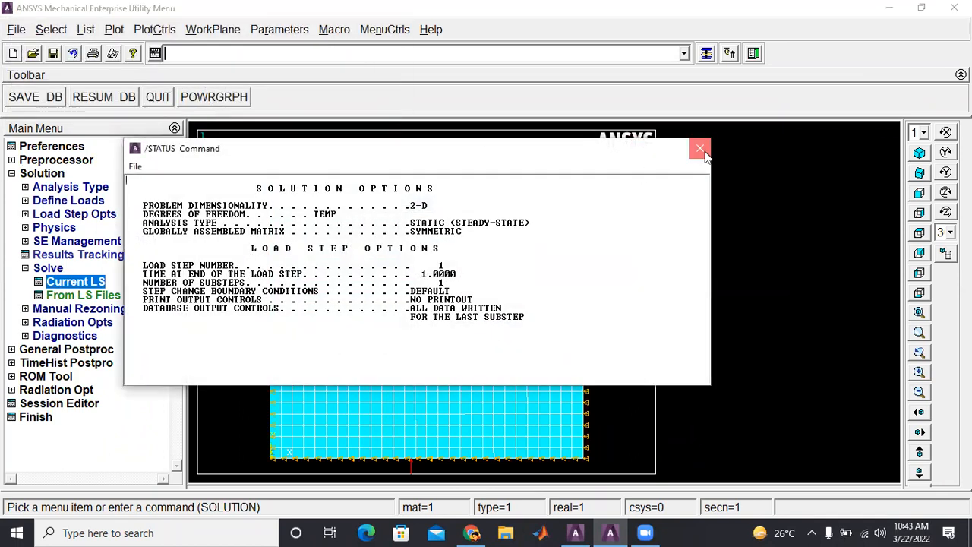
{"action": "left_click", "coordinate": [700, 148]}
- Plot the nodal temperature DOF solution as a contour with deformed shape only
{"action": "left_click", "coordinate": [57, 351]}
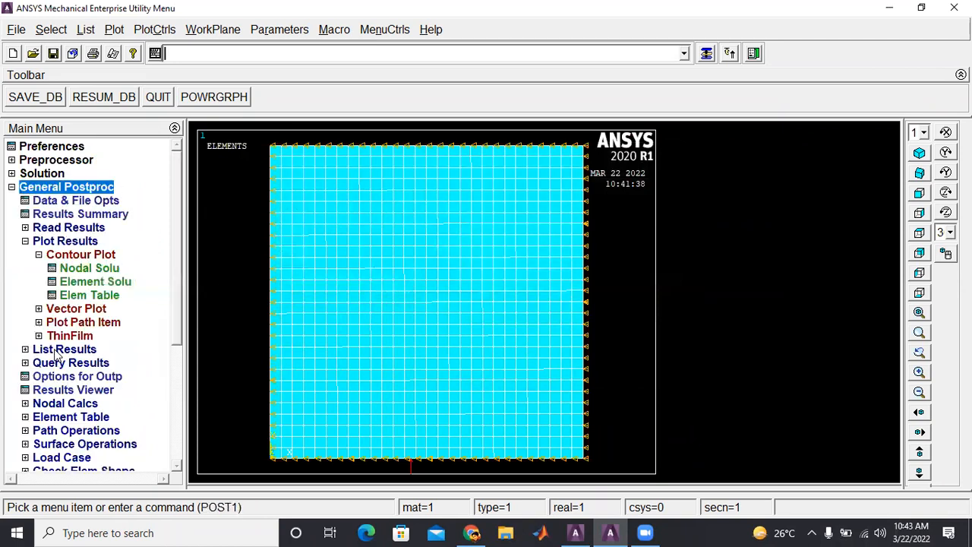
{"action": "left_click", "coordinate": [85, 268]}
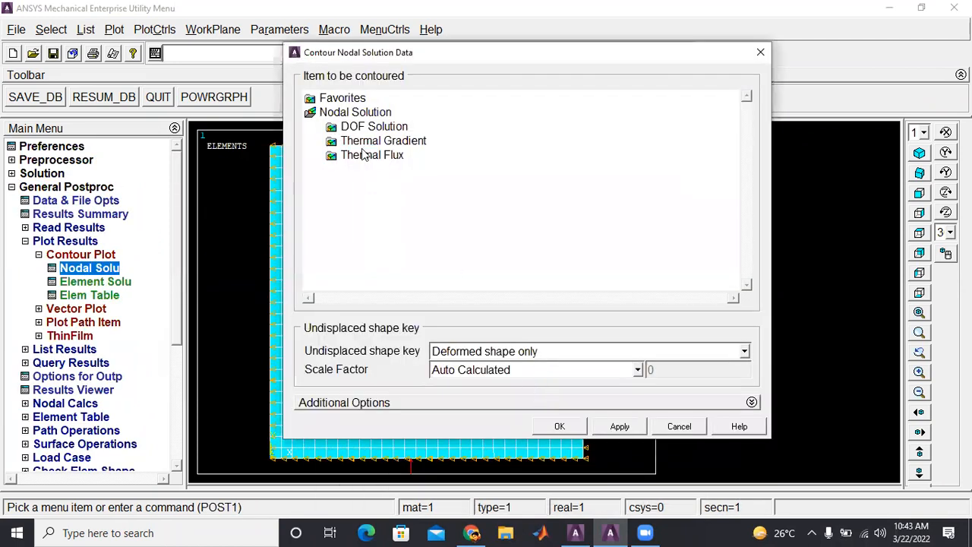
{"action": "left_click", "coordinate": [406, 146]}
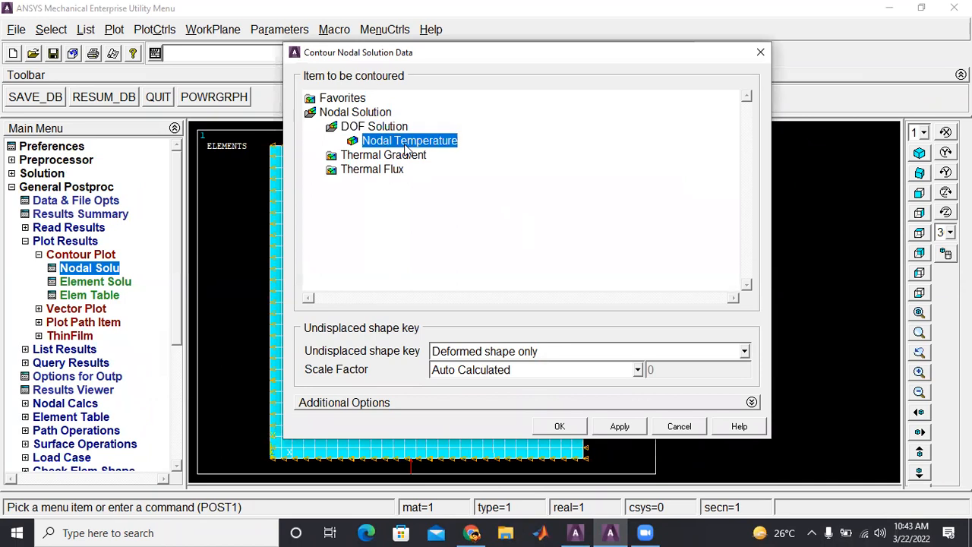
{"action": "left_click", "coordinate": [560, 428]}
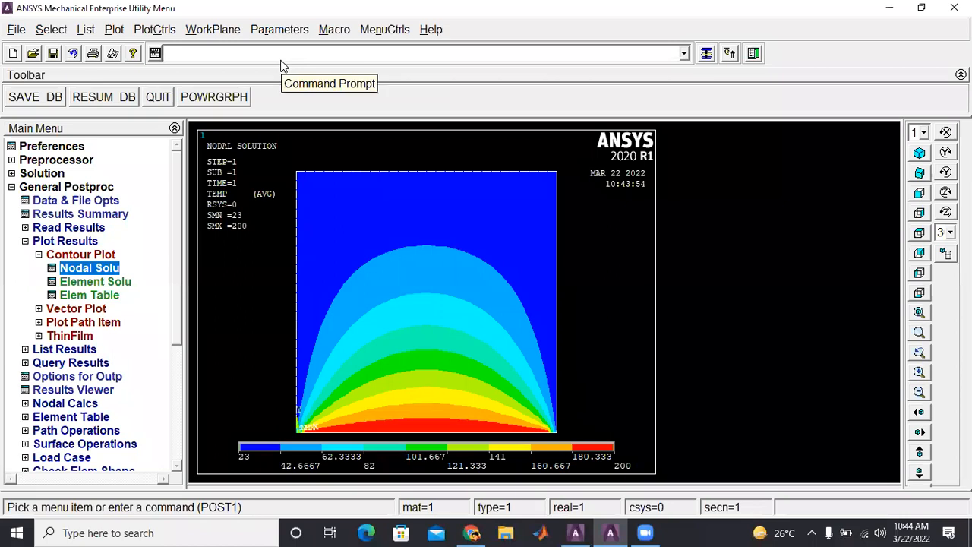
- Turn on the display of element shapes based on real constant descriptions and replot the contour
{"action": "left_click", "coordinate": [153, 29]}
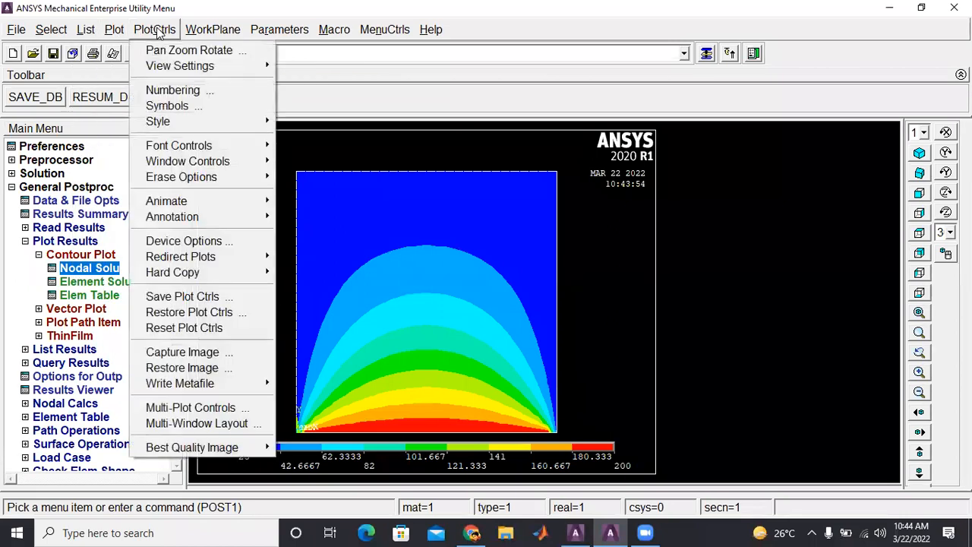
{"action": "mouse_move", "coordinate": [246, 122]}
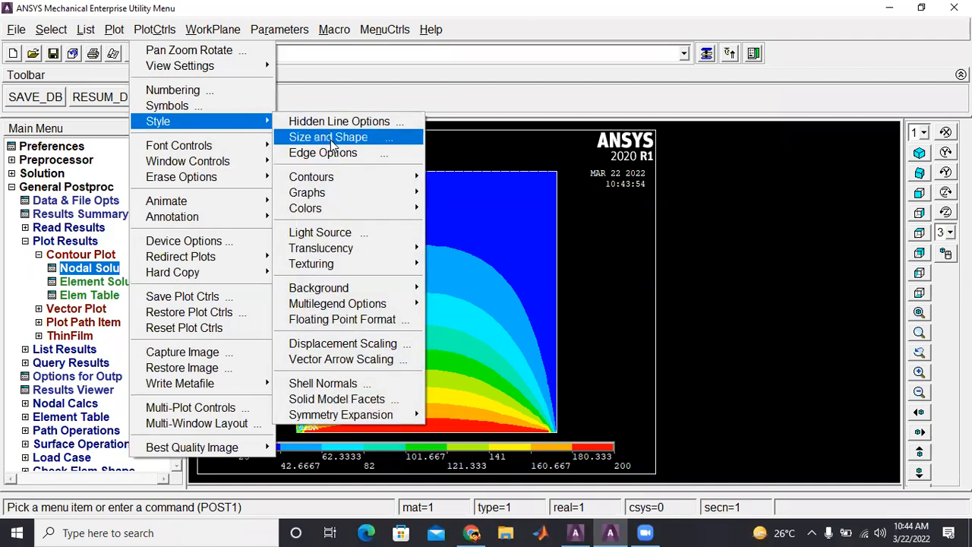
{"action": "left_click", "coordinate": [336, 138]}
{"action": "left_click", "coordinate": [548, 141]}
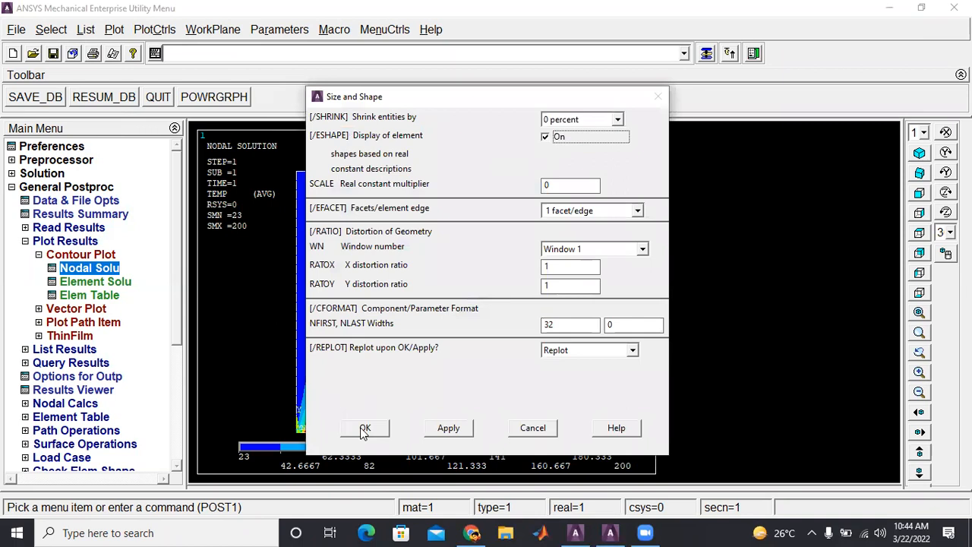
{"action": "left_click", "coordinate": [364, 428]}
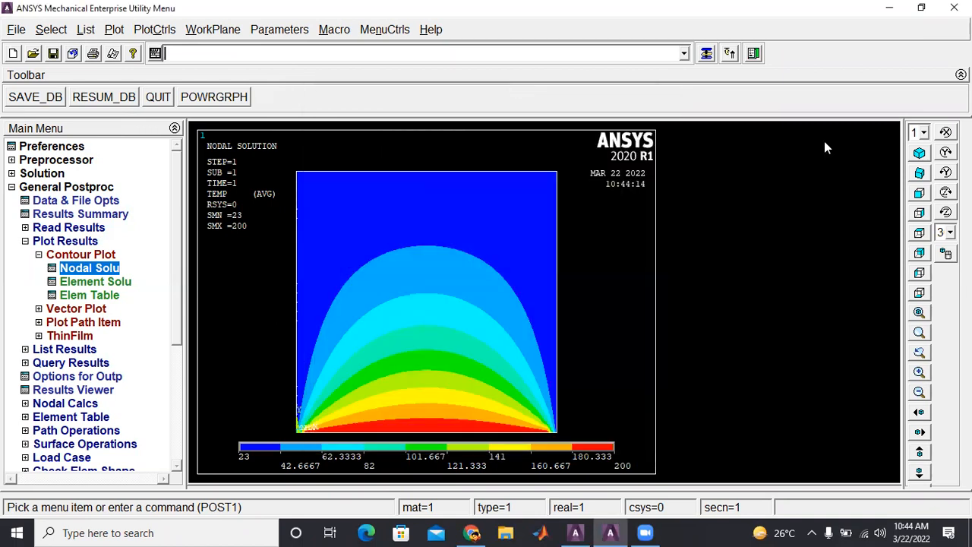
- Try to plot the element solution's Heat Flow item as a contour with deformed shape only
{"action": "left_click", "coordinate": [919, 153]}
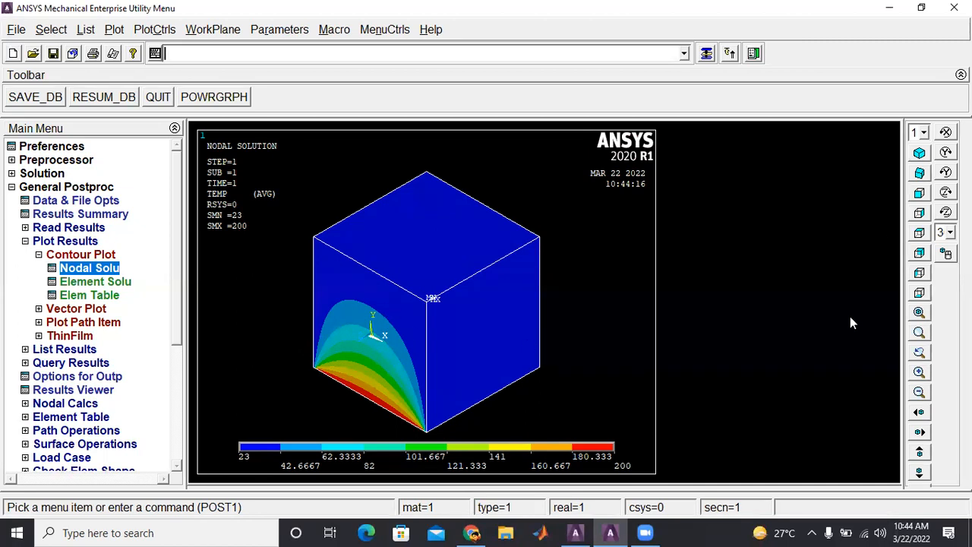
{"action": "left_click", "coordinate": [920, 193]}
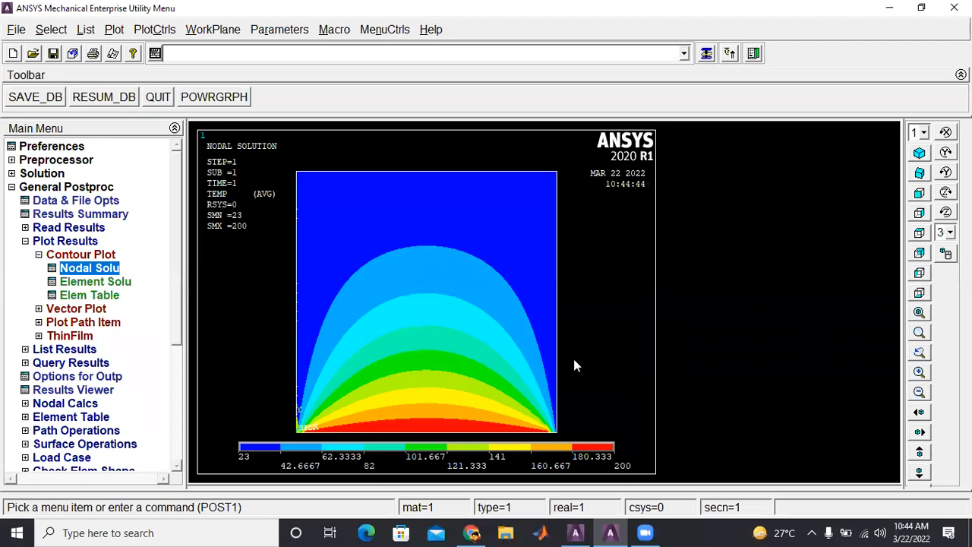
{"action": "left_click", "coordinate": [95, 281]}
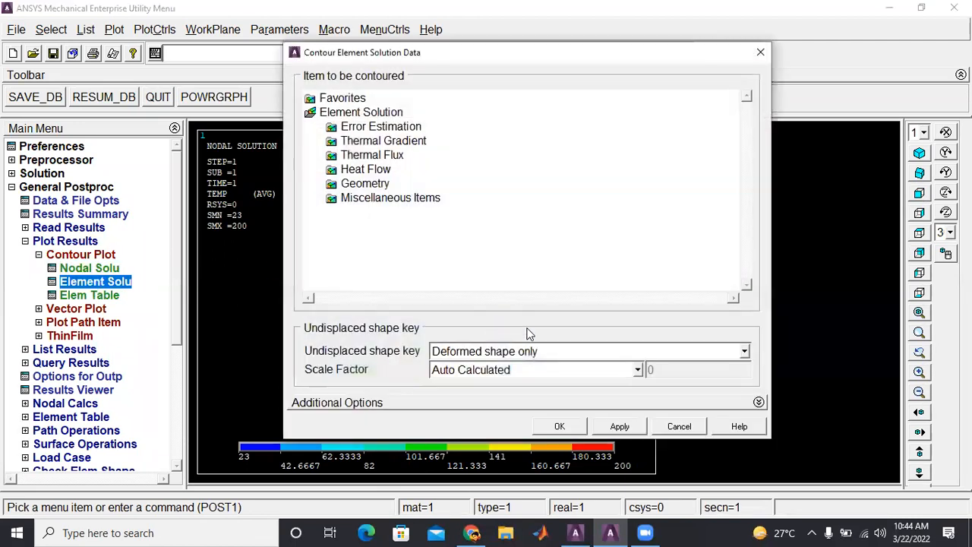
{"action": "left_click", "coordinate": [366, 171]}
{"action": "double_click", "coordinate": [366, 171]}
{"action": "left_click", "coordinate": [376, 185]}
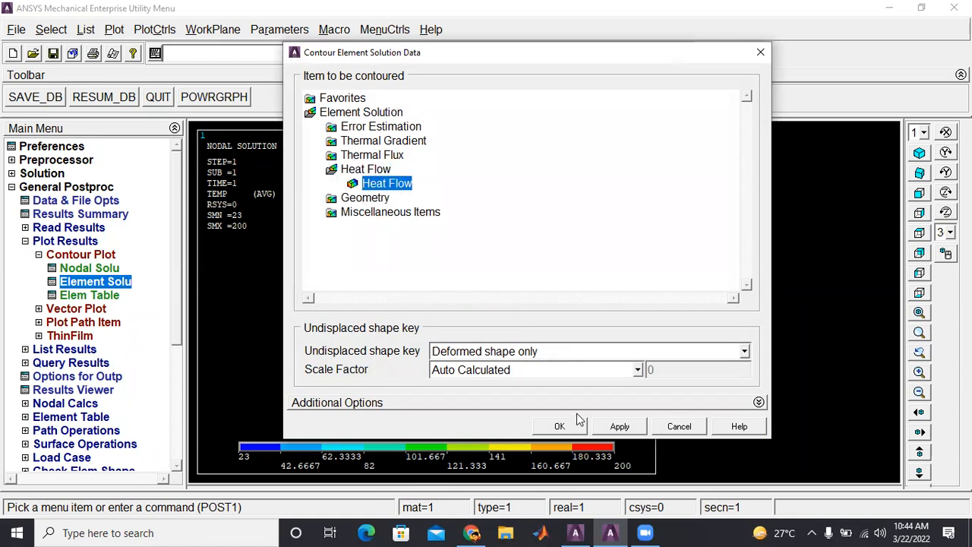
{"action": "left_click", "coordinate": [560, 426]}
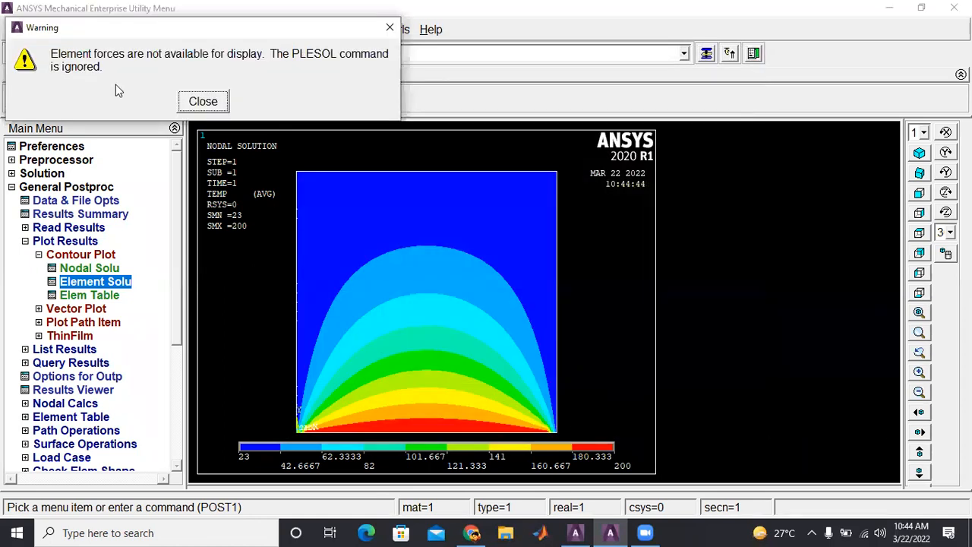
{"action": "left_click", "coordinate": [202, 101]}
- Read the last results set with the command "set, last" and plot the element Heat Flow contour
{"action": "left_click", "coordinate": [275, 57]}
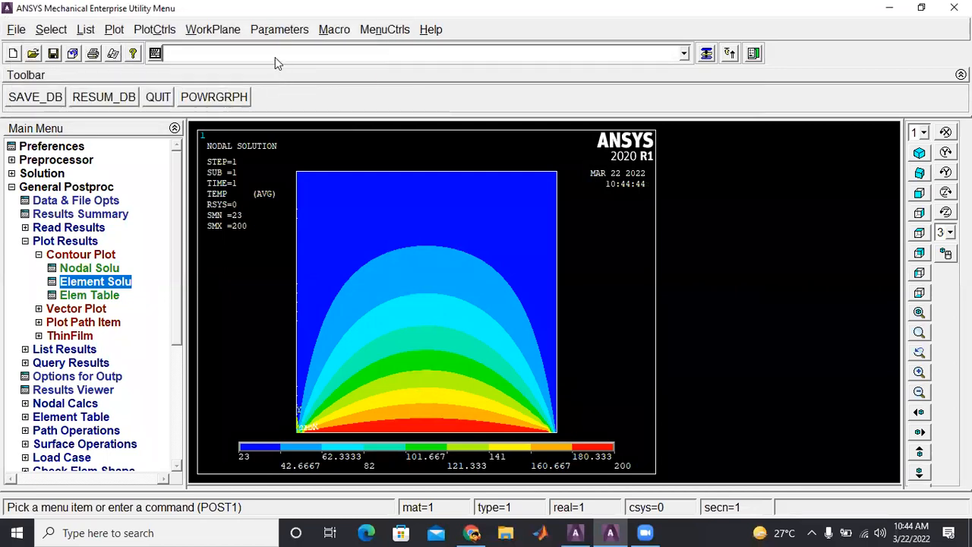
{"action": "type", "text": "set, "}
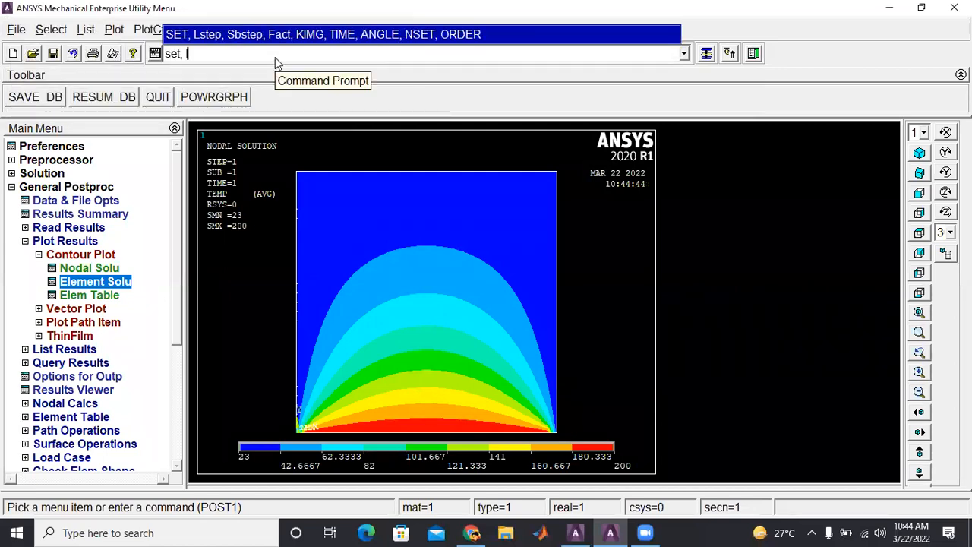
{"action": "type", "text": "last"}
{"action": "key", "text": "Return"}
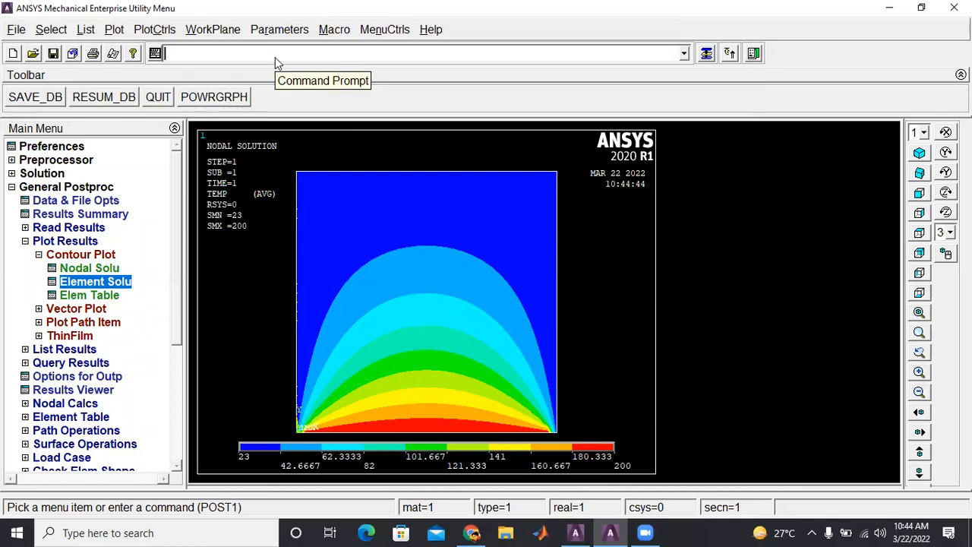
{"action": "left_click", "coordinate": [101, 278]}
{"action": "left_click", "coordinate": [583, 424]}
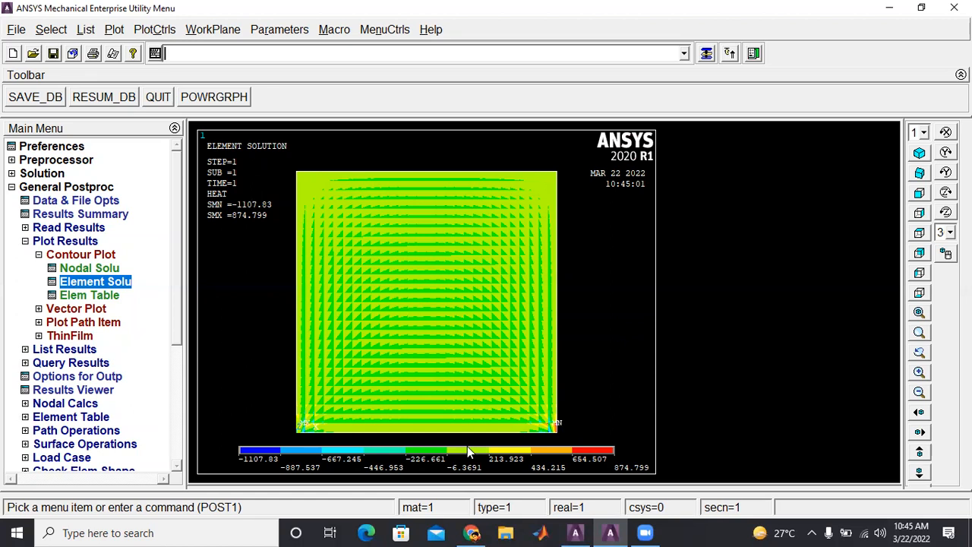
- Plot the element solution's thermal flux vector sum as a contour with deformed shape only
{"action": "left_click", "coordinate": [103, 281]}
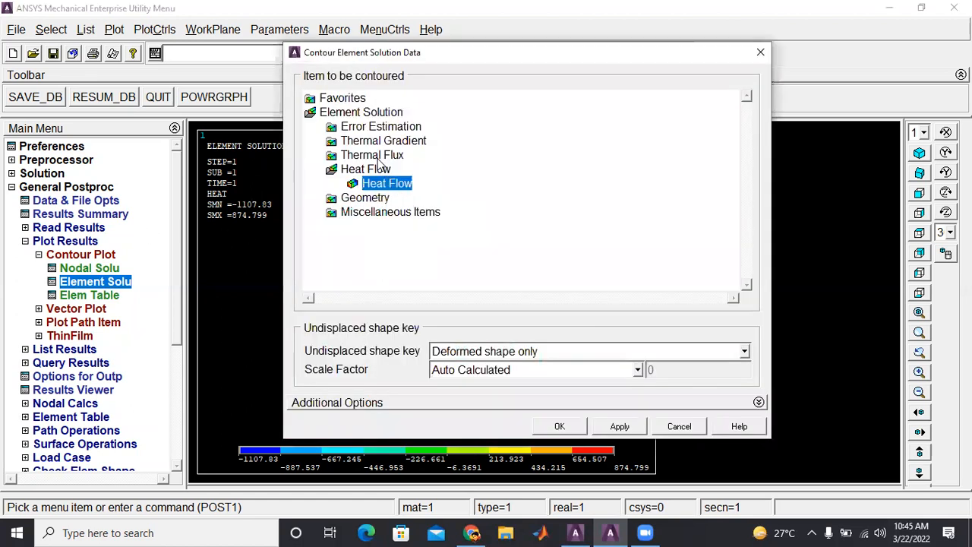
{"action": "left_click", "coordinate": [373, 155]}
{"action": "left_click", "coordinate": [390, 213]}
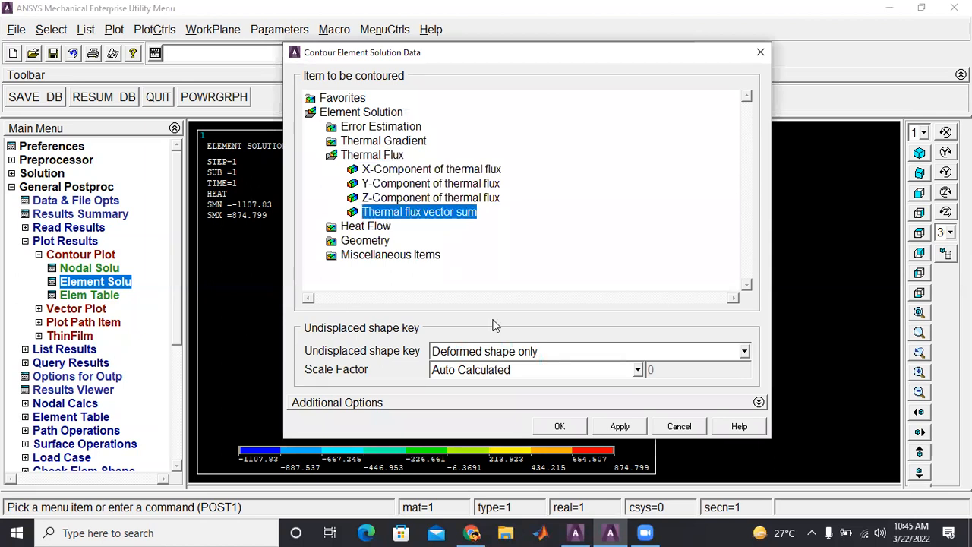
{"action": "left_click", "coordinate": [560, 427]}
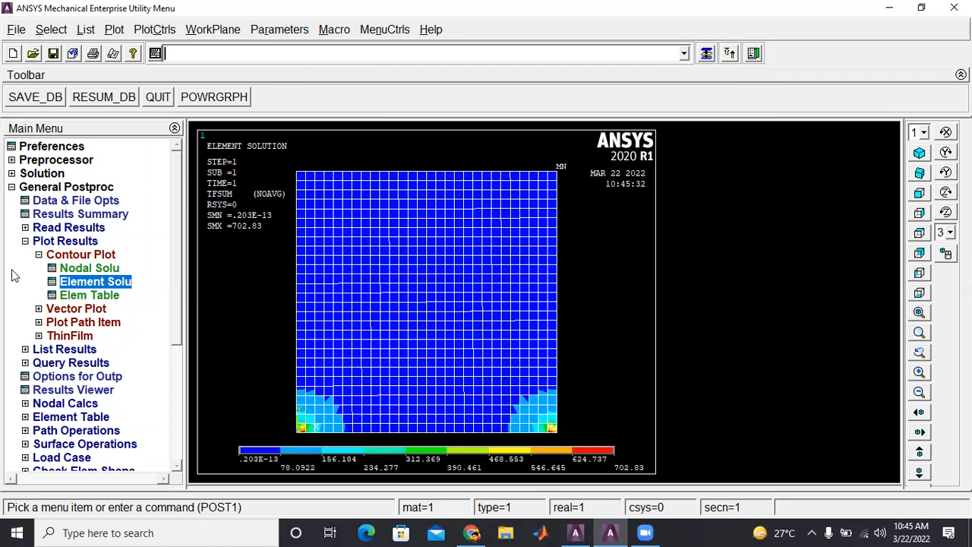
- Plot the element solution's thermal gradient vector sum as a contour with deformed shape only
{"action": "left_click", "coordinate": [94, 282]}
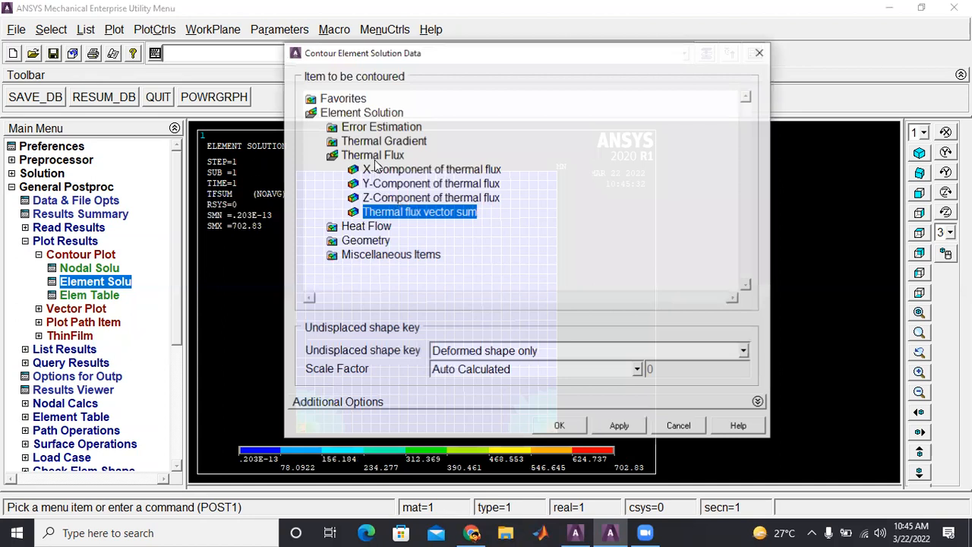
{"action": "left_click", "coordinate": [369, 142]}
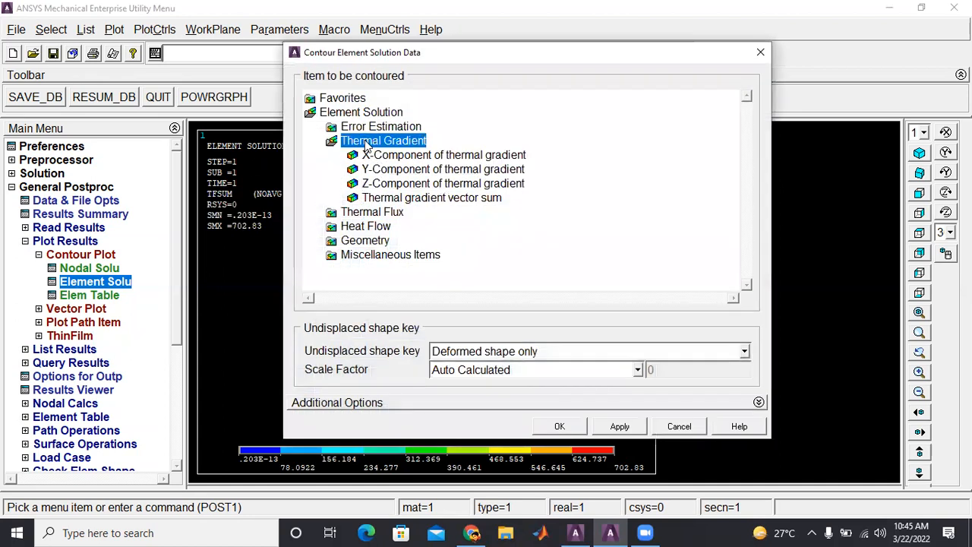
{"action": "left_click", "coordinate": [413, 197]}
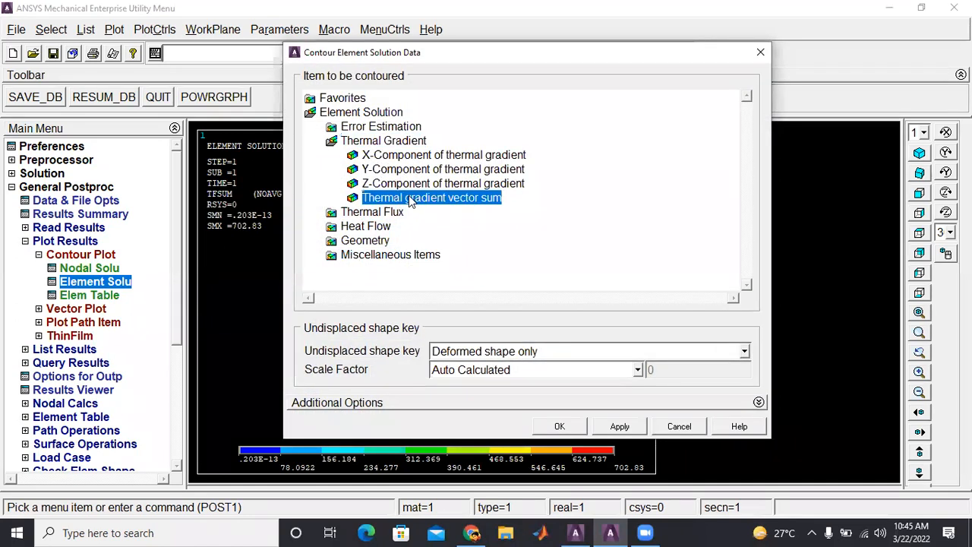
{"action": "left_click", "coordinate": [559, 426]}
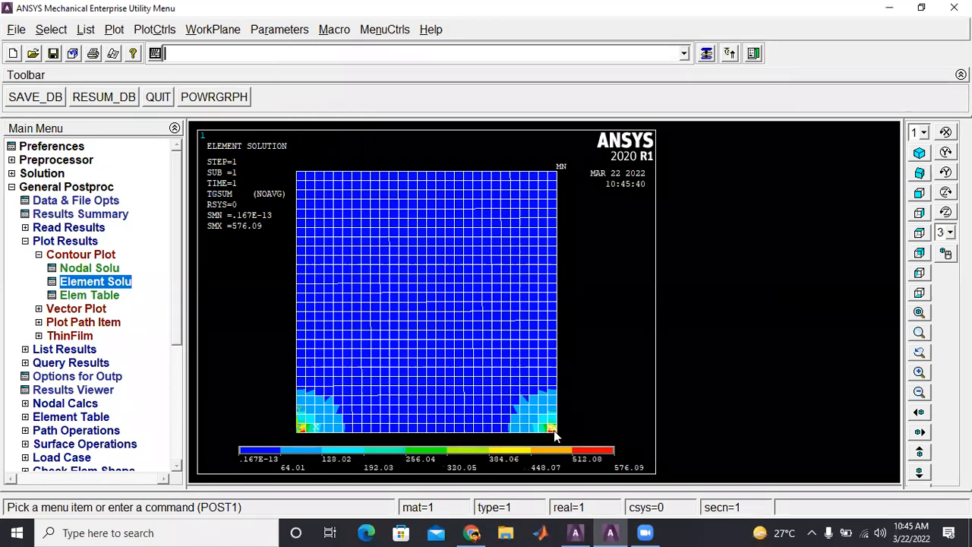
- List the nodal temperature DOF solution and examine the temperatures at nodes 134 and 294
{"action": "left_click", "coordinate": [62, 353]}
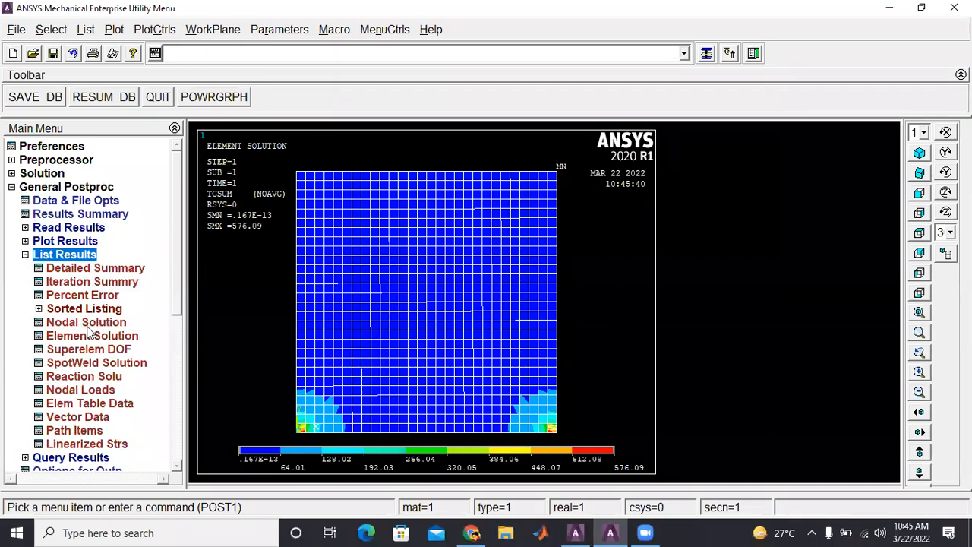
{"action": "left_click", "coordinate": [86, 323]}
{"action": "left_click", "coordinate": [439, 226]}
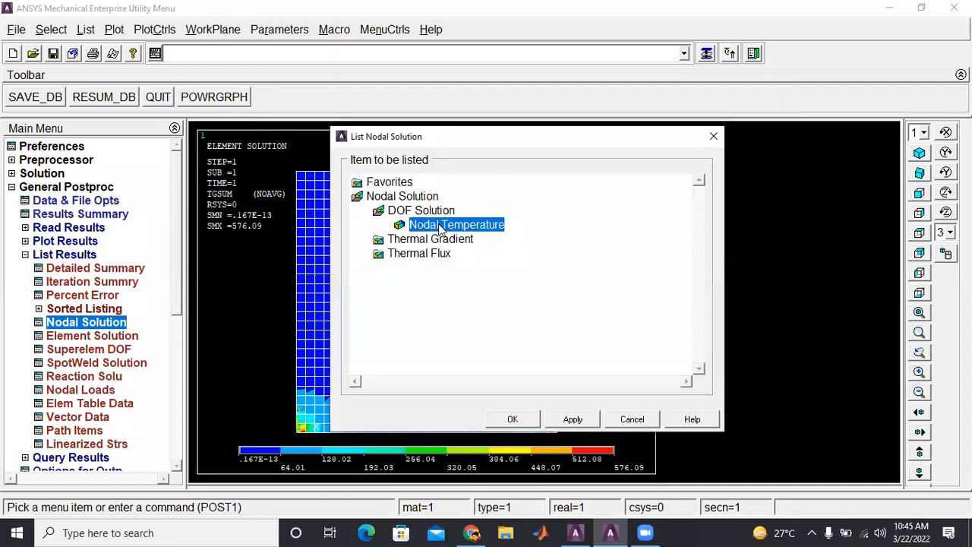
{"action": "left_click", "coordinate": [512, 420]}
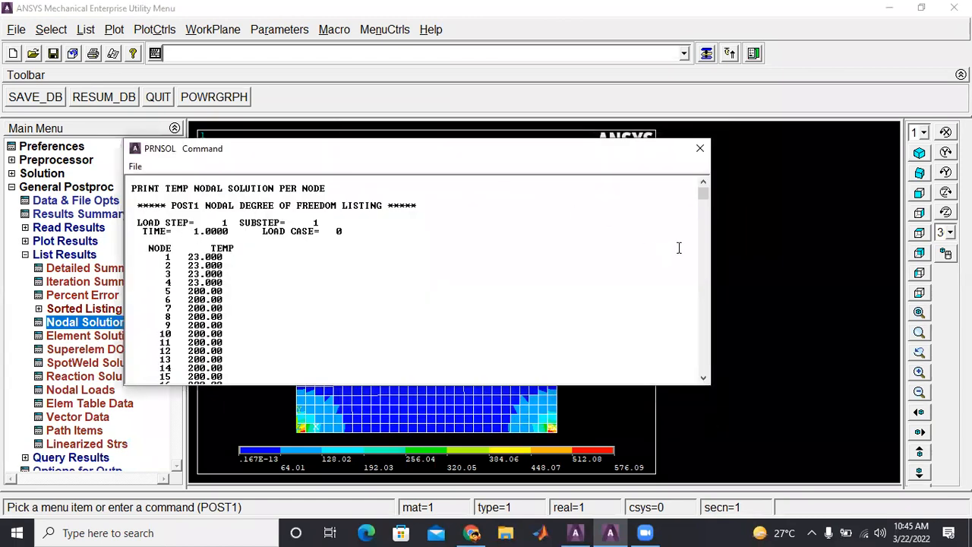
{"action": "left_click_drag", "start_coordinate": [703, 196], "coordinate": [706, 221]}
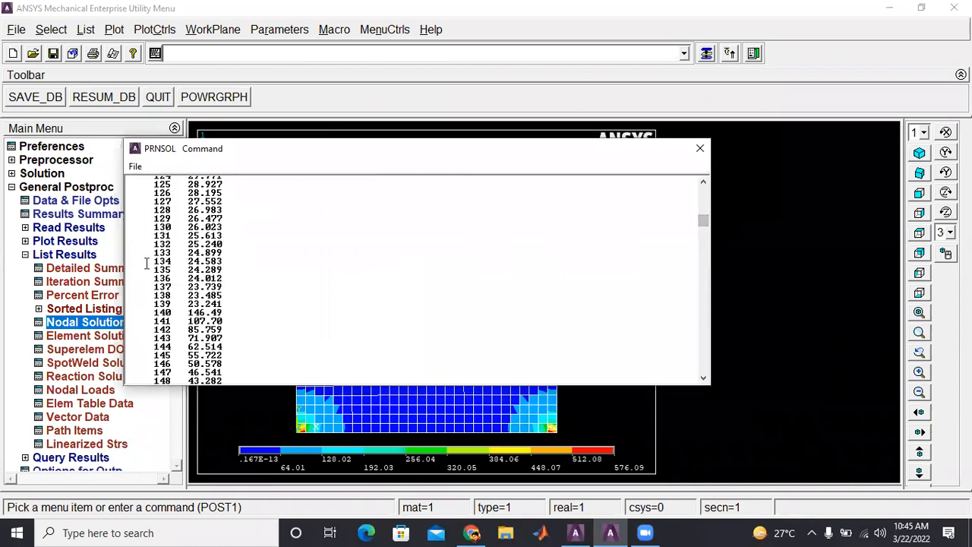
{"action": "left_click_drag", "start_coordinate": [145, 262], "coordinate": [226, 261]}
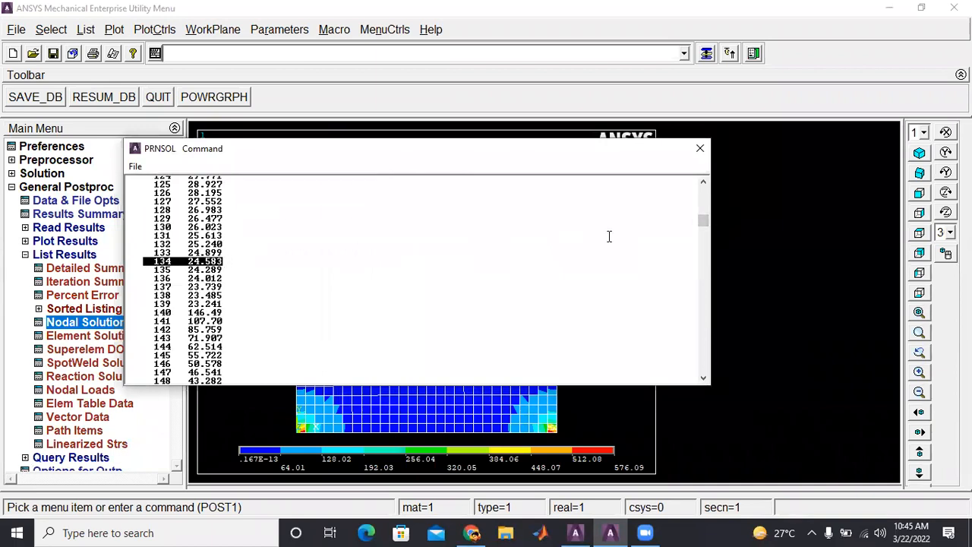
{"action": "left_click_drag", "start_coordinate": [705, 220], "coordinate": [708, 254]}
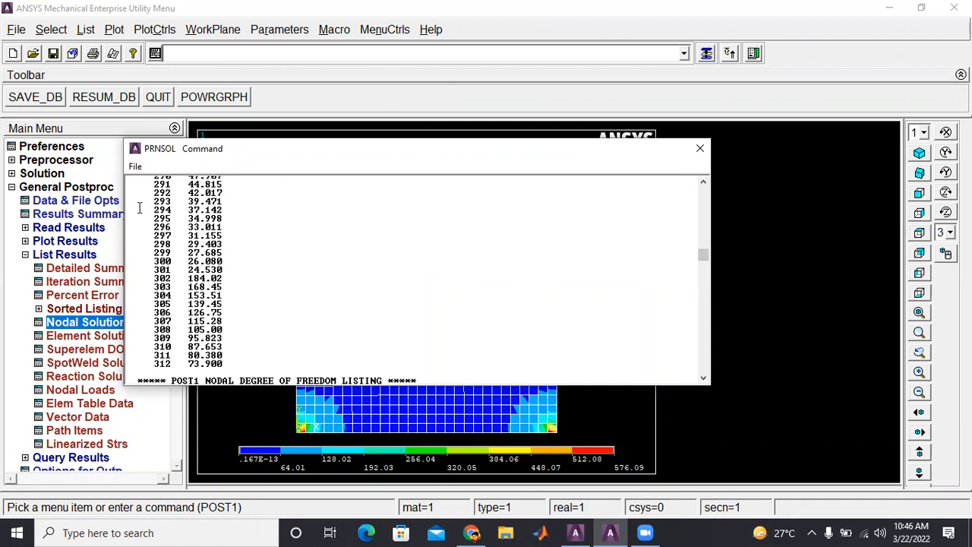
{"action": "left_click_drag", "start_coordinate": [150, 209], "coordinate": [224, 210]}
- Turn on node numbers in the plot numbering controls with replot, and close the nodal temperature listing
{"action": "left_click", "coordinate": [247, 54]}
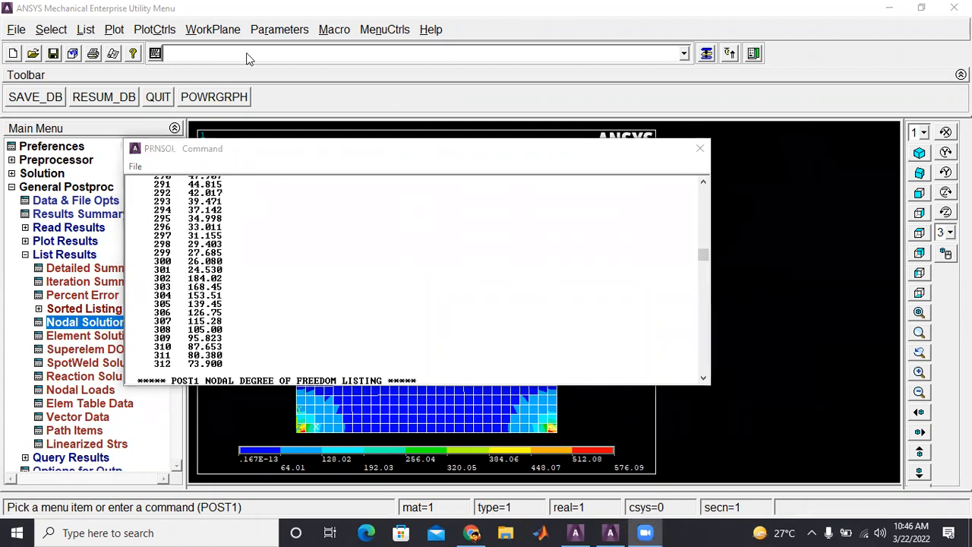
{"action": "left_click", "coordinate": [154, 30]}
{"action": "left_click", "coordinate": [205, 92]}
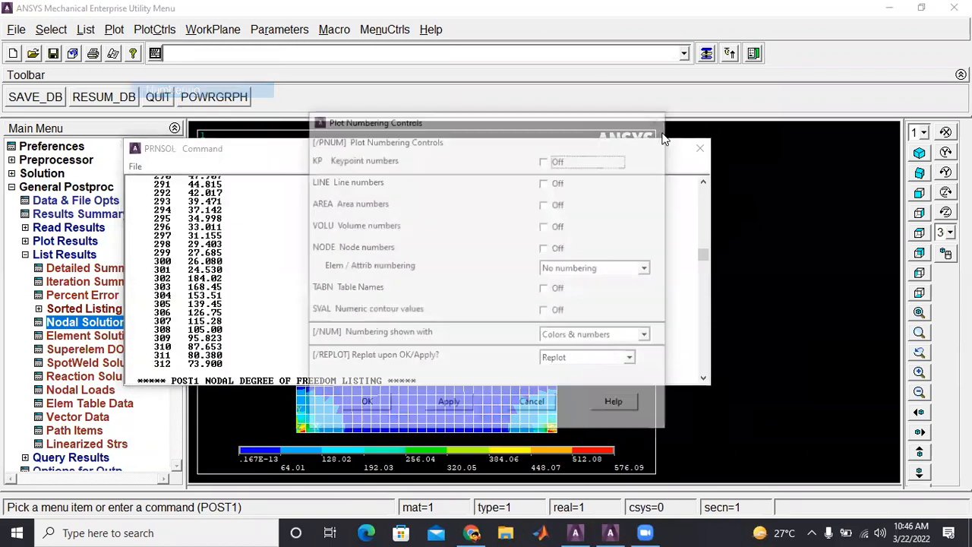
{"action": "left_click", "coordinate": [558, 249]}
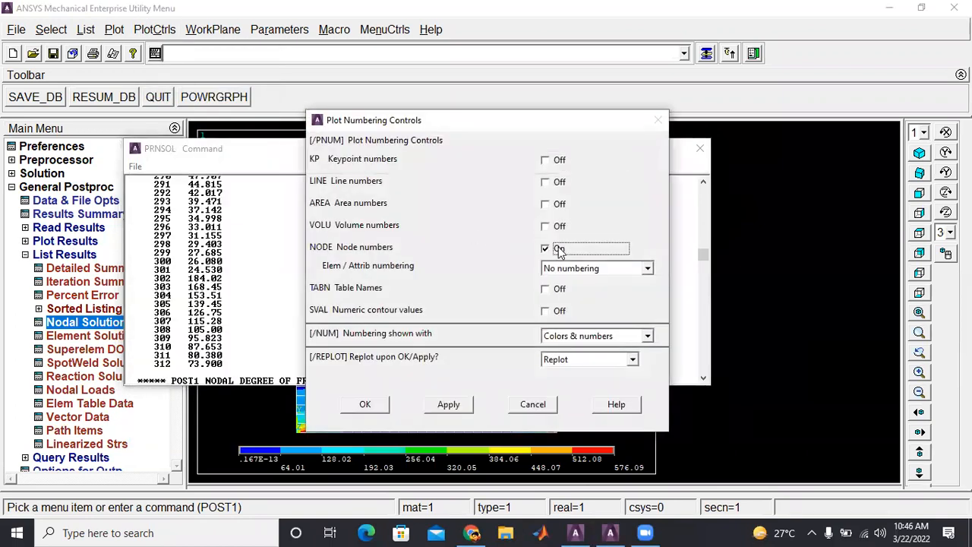
{"action": "left_click", "coordinate": [365, 404]}
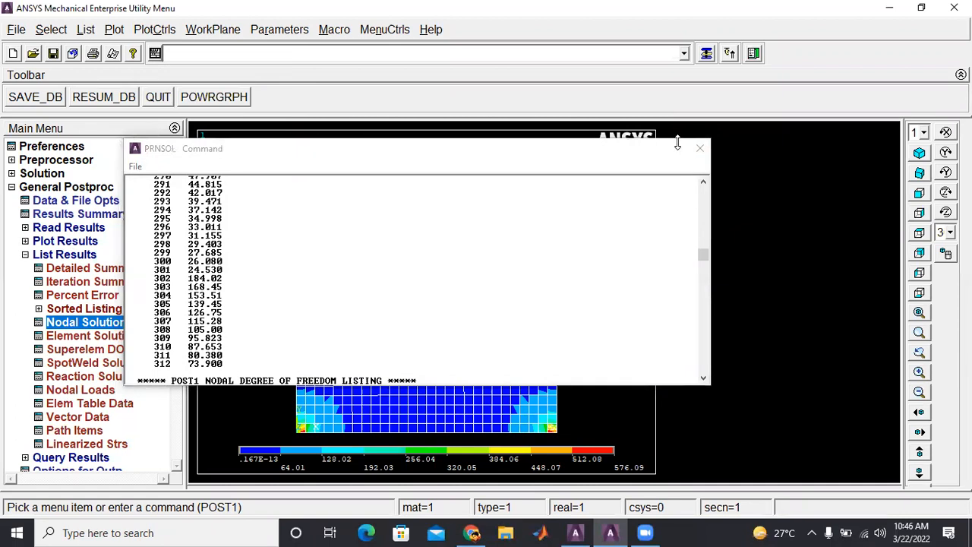
{"action": "left_click", "coordinate": [699, 148]}
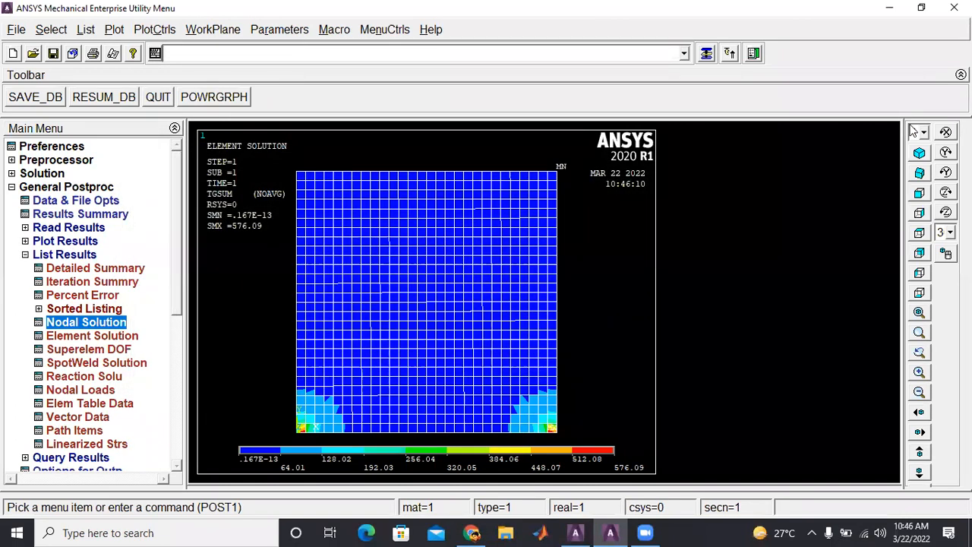
- Switch the display to the isometric view and plot the model's lines
{"action": "left_click", "coordinate": [919, 153]}
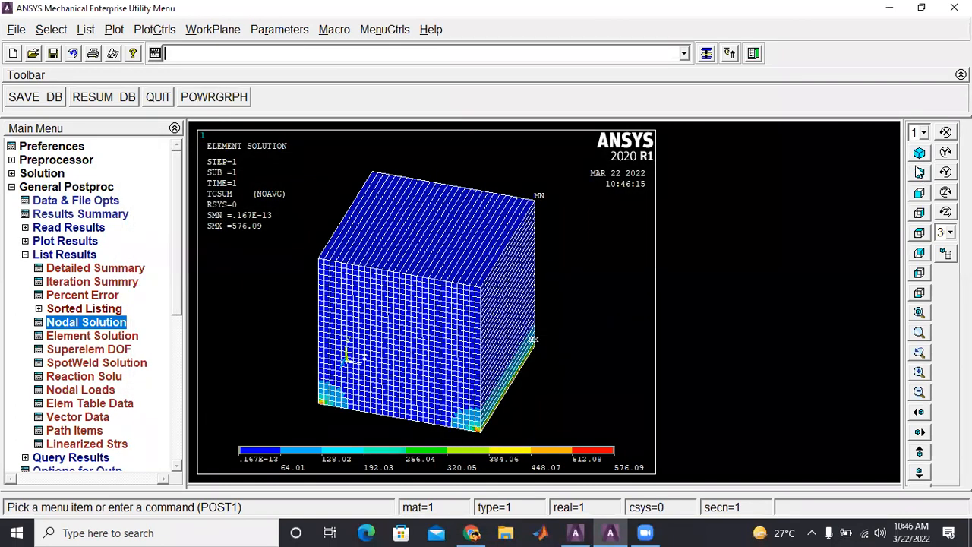
{"action": "left_click", "coordinate": [919, 153]}
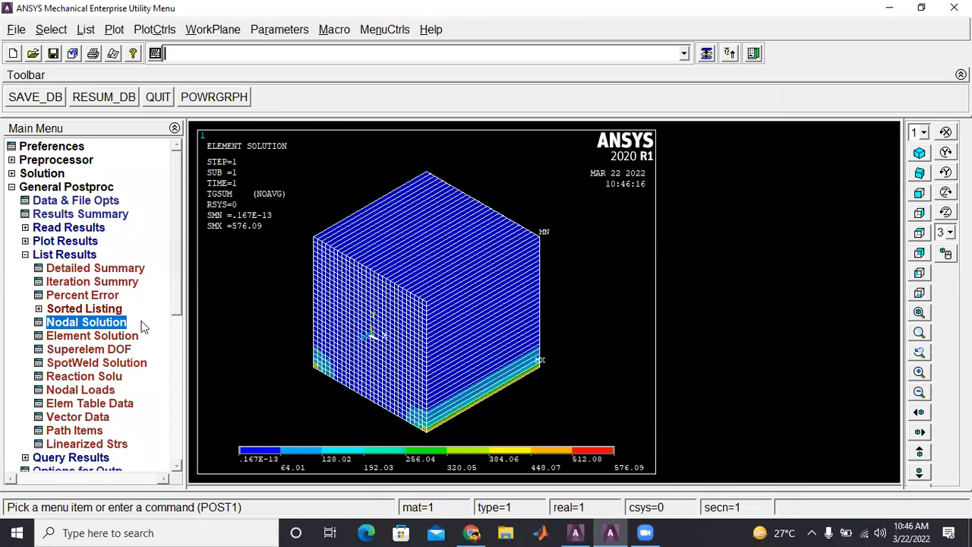
{"action": "left_click", "coordinate": [85, 31]}
{"action": "left_click", "coordinate": [114, 30]}
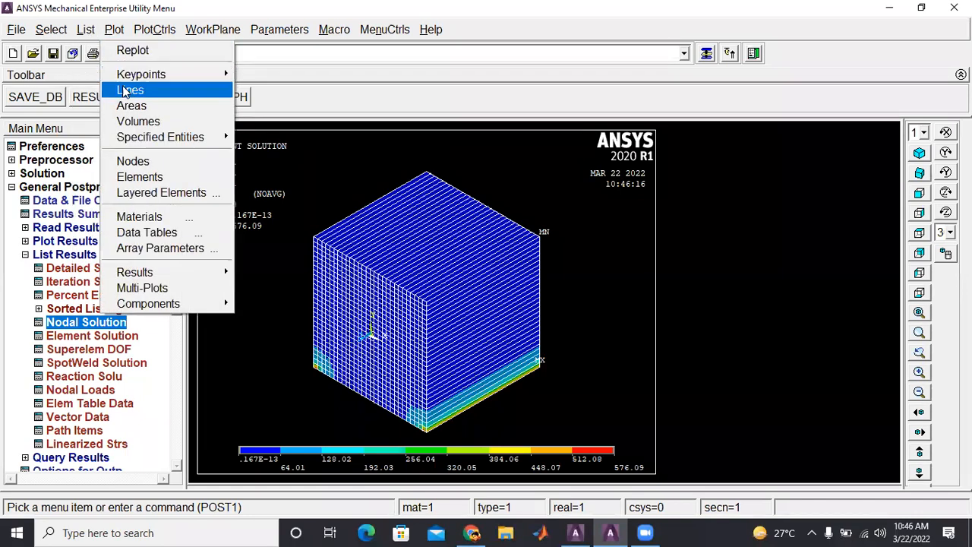
{"action": "left_click", "coordinate": [121, 90]}
- Plot the model's volumes, followed by its areas
{"action": "left_click", "coordinate": [114, 30]}
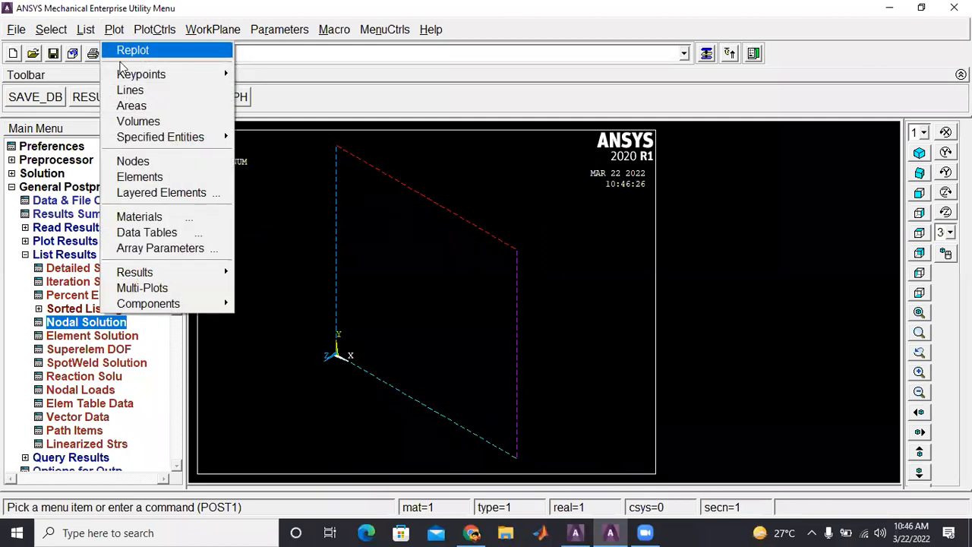
{"action": "left_click", "coordinate": [139, 121]}
{"action": "left_click", "coordinate": [114, 29]}
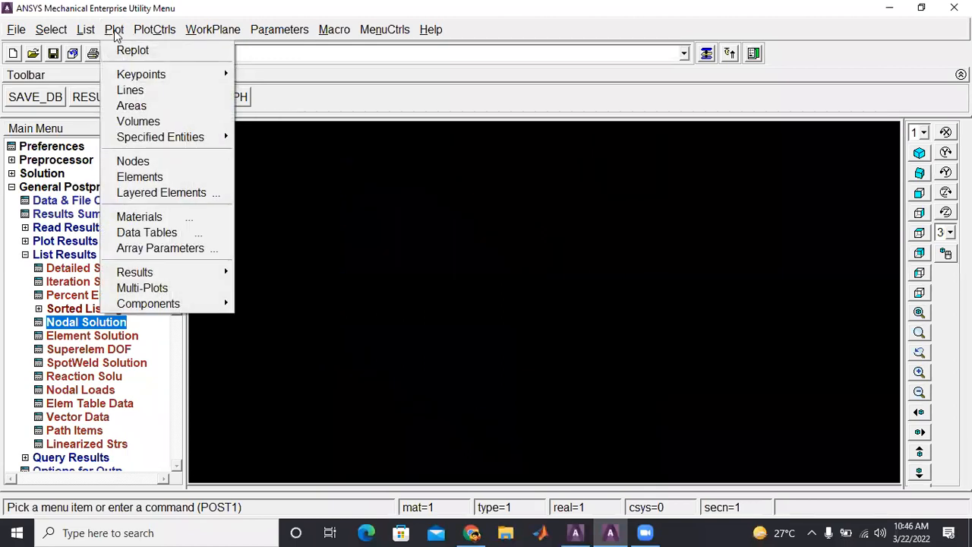
{"action": "left_click", "coordinate": [131, 106]}
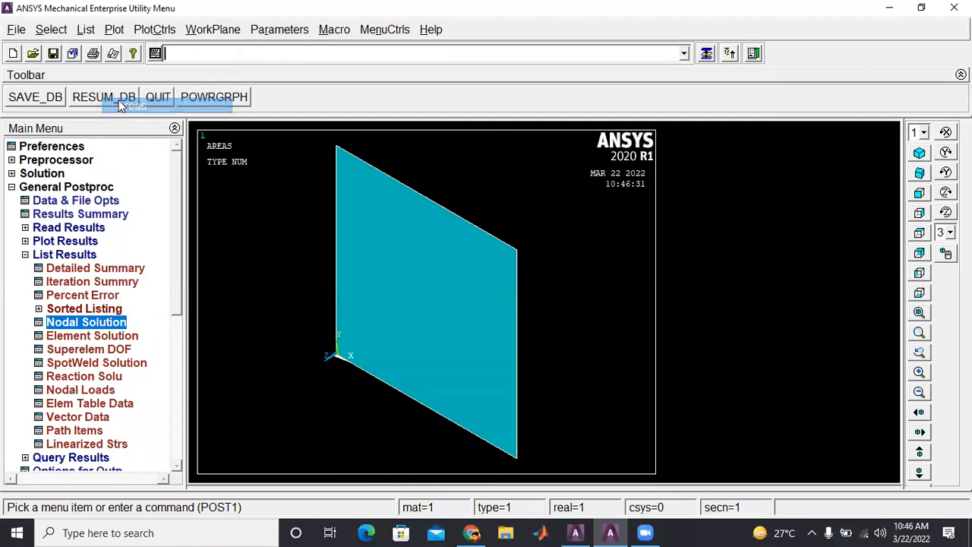
- Plot the model's lines and turn on keypoint, line, area and volume numbers with replot
{"action": "left_click", "coordinate": [114, 29]}
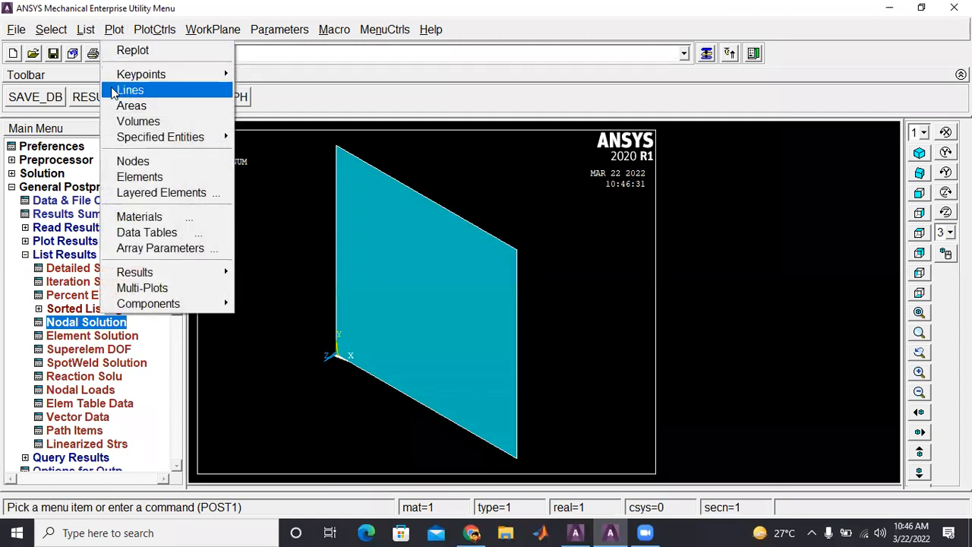
{"action": "left_click", "coordinate": [125, 89]}
{"action": "left_click", "coordinate": [173, 30]}
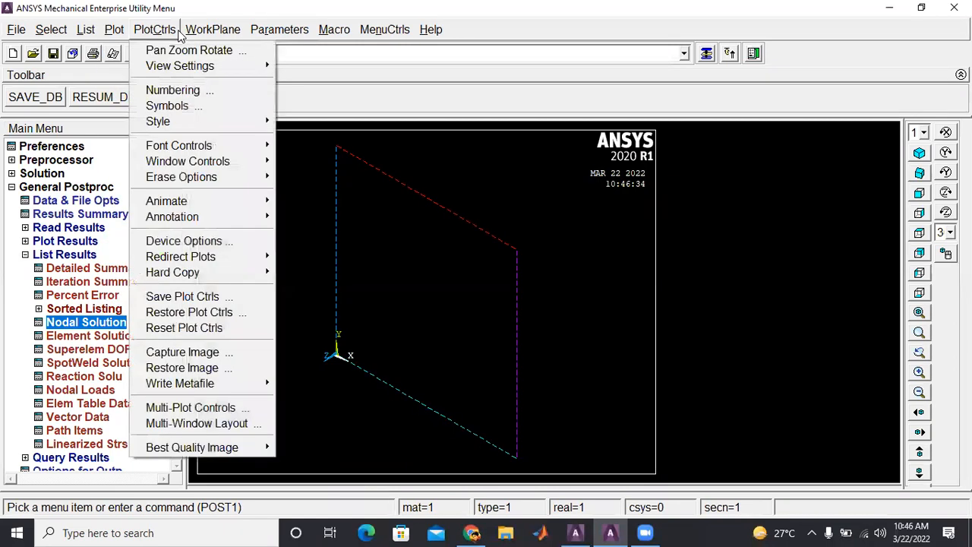
{"action": "left_click", "coordinate": [173, 90]}
{"action": "left_click", "coordinate": [559, 227]}
{"action": "left_click", "coordinate": [546, 204]}
{"action": "left_click", "coordinate": [546, 182]}
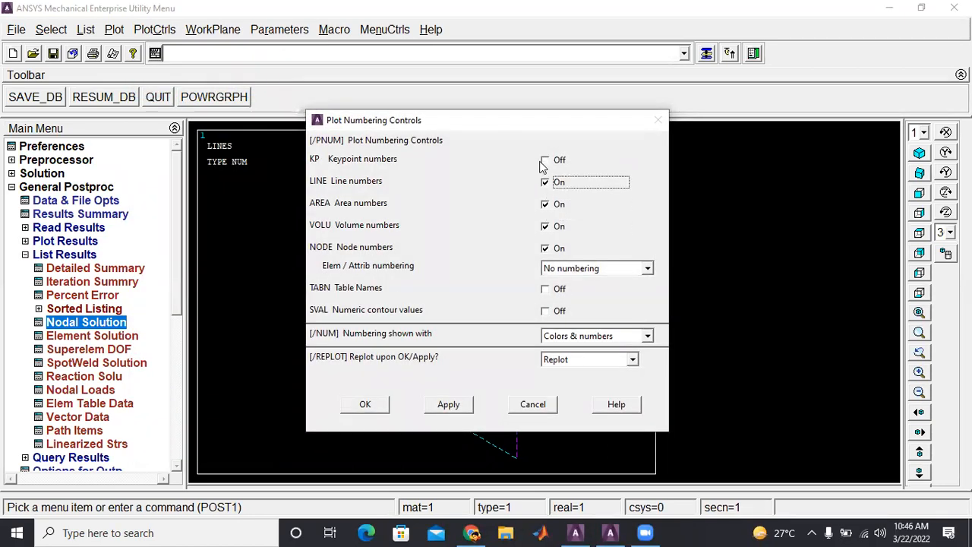
{"action": "left_click", "coordinate": [545, 161]}
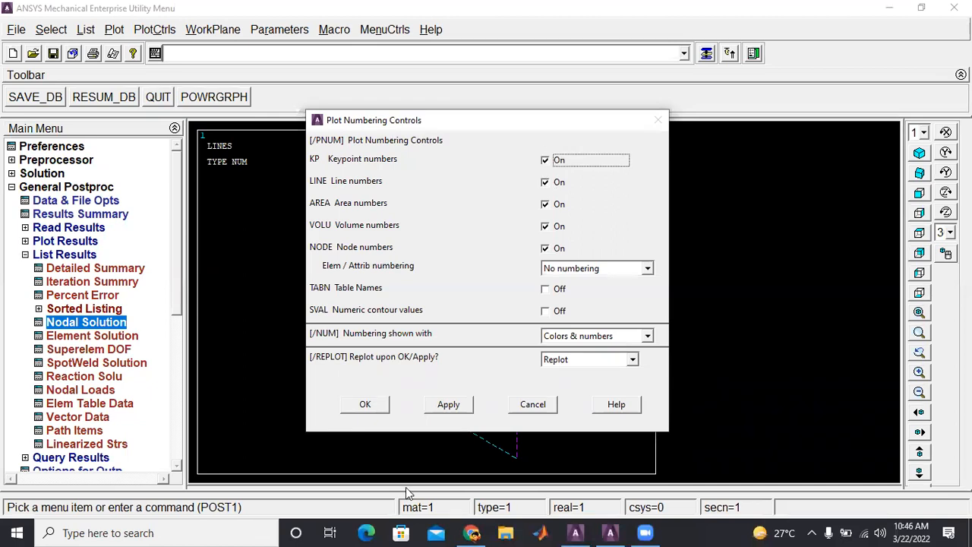
{"action": "left_click", "coordinate": [375, 403]}
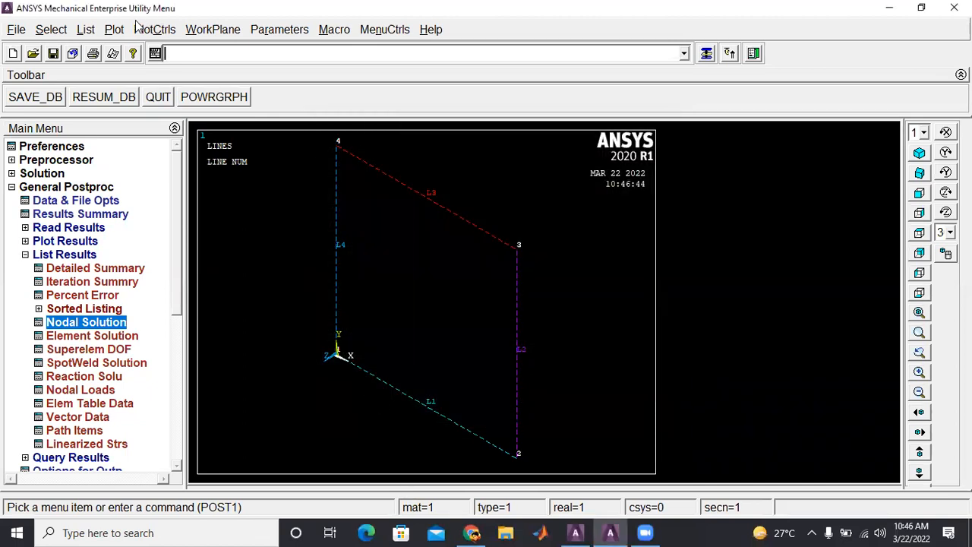
- Show all model entities together in a multi-plot, enlarged enough to read the node numbers
{"action": "left_click", "coordinate": [114, 30]}
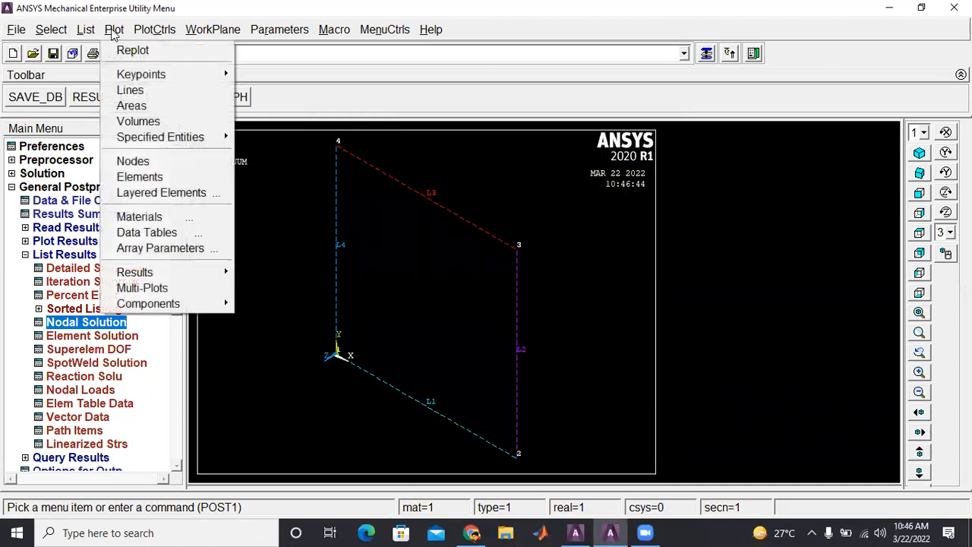
{"action": "left_click", "coordinate": [202, 295]}
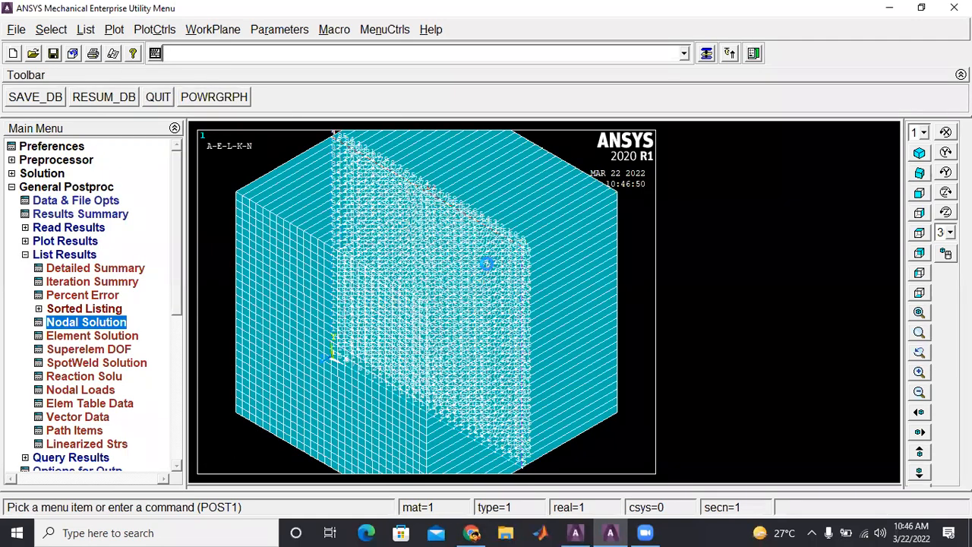
{"action": "scroll", "coordinate": [486, 265], "scroll_direction": "up", "scroll_amount": 4}
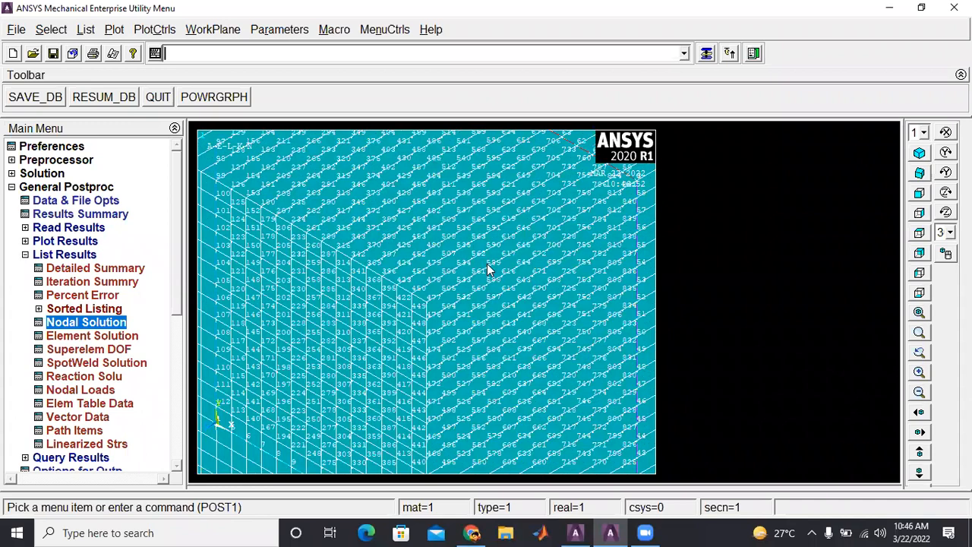
{"action": "scroll", "coordinate": [487, 269], "scroll_direction": "up", "scroll_amount": 1}
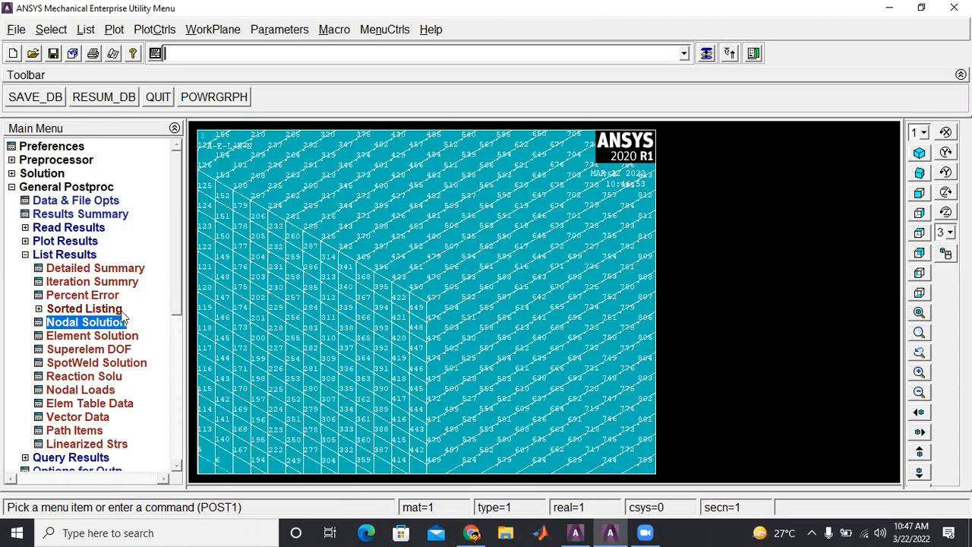
- List the nodal temperature solution, examine the temperature at node 314, and close the listing
{"action": "left_click", "coordinate": [65, 323]}
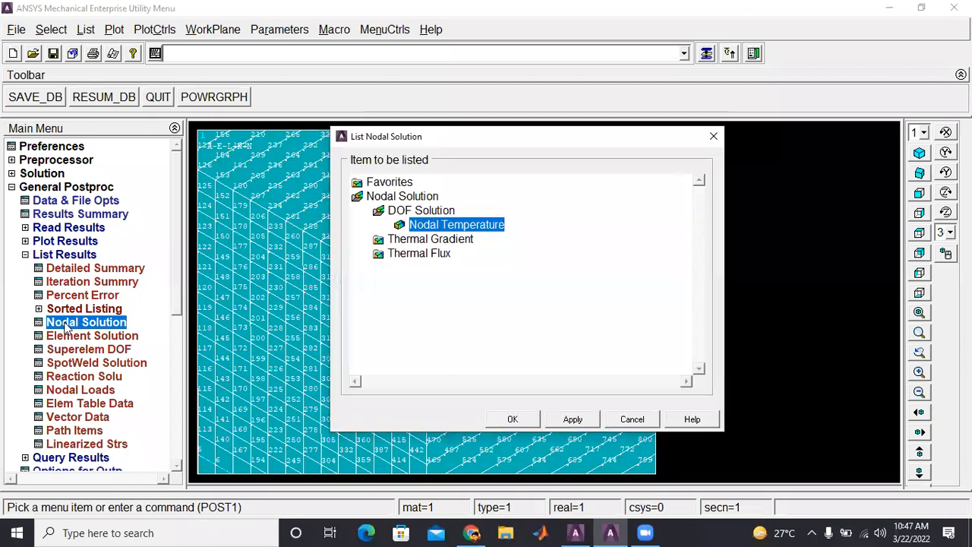
{"action": "left_click", "coordinate": [512, 418]}
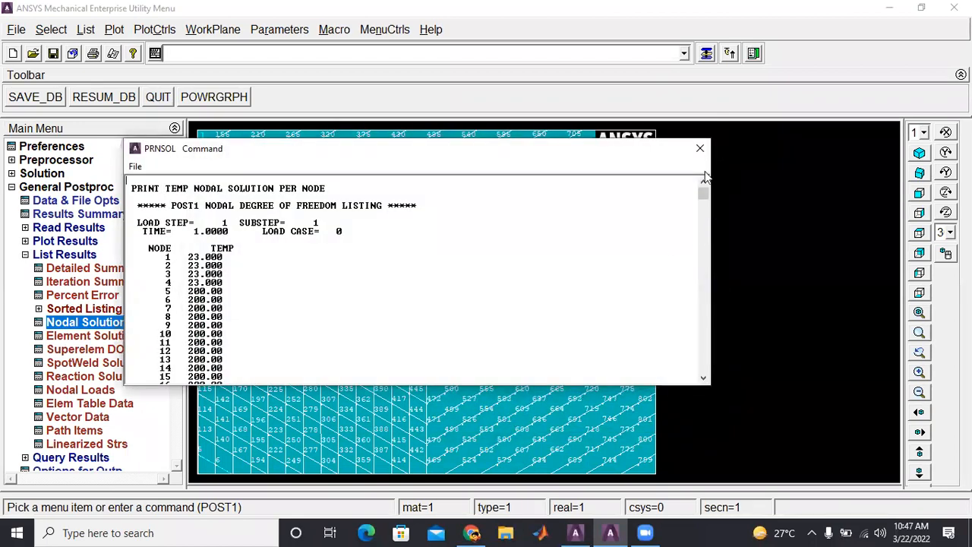
{"action": "left_click_drag", "start_coordinate": [701, 191], "coordinate": [697, 223]}
{"action": "left_click_drag", "start_coordinate": [699, 222], "coordinate": [691, 255]}
{"action": "left_click_drag", "start_coordinate": [233, 270], "coordinate": [153, 267]}
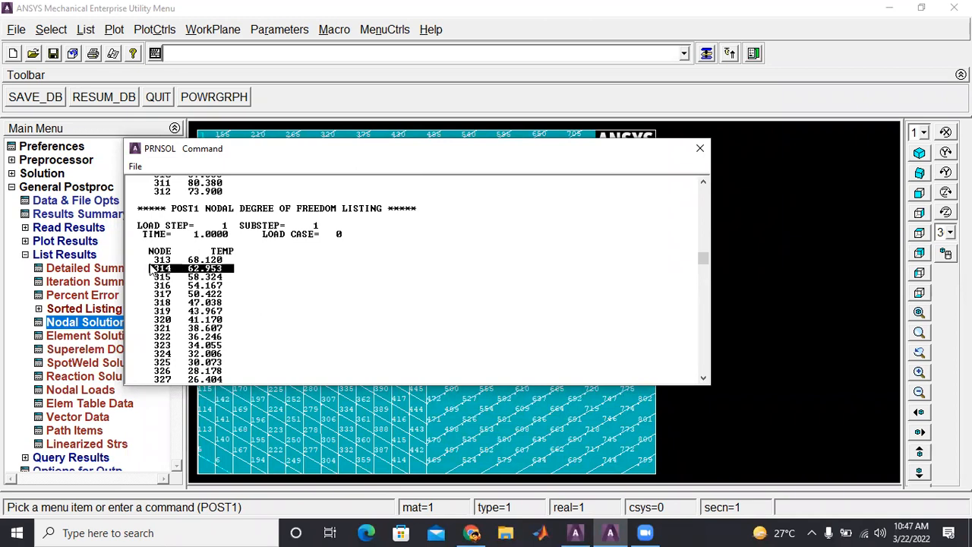
{"action": "left_click", "coordinate": [699, 149]}
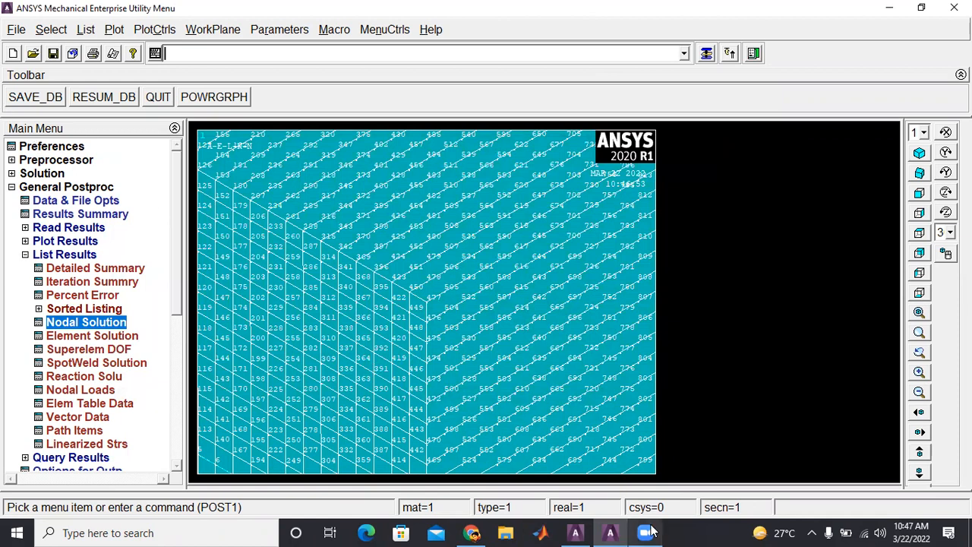
- Check the solver messages in the Mechanical APDL output window and minimize it
{"action": "left_click", "coordinate": [575, 532]}
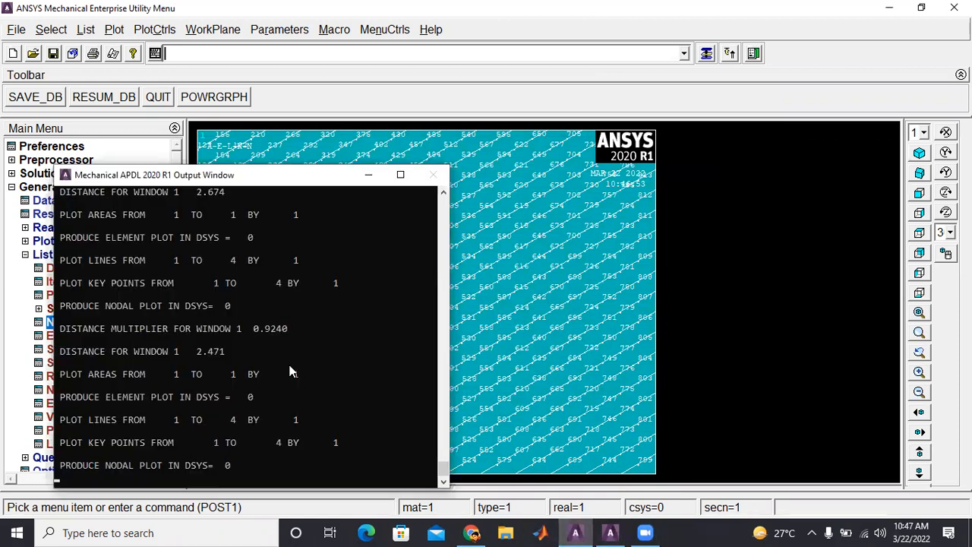
{"action": "left_click", "coordinate": [756, 331]}
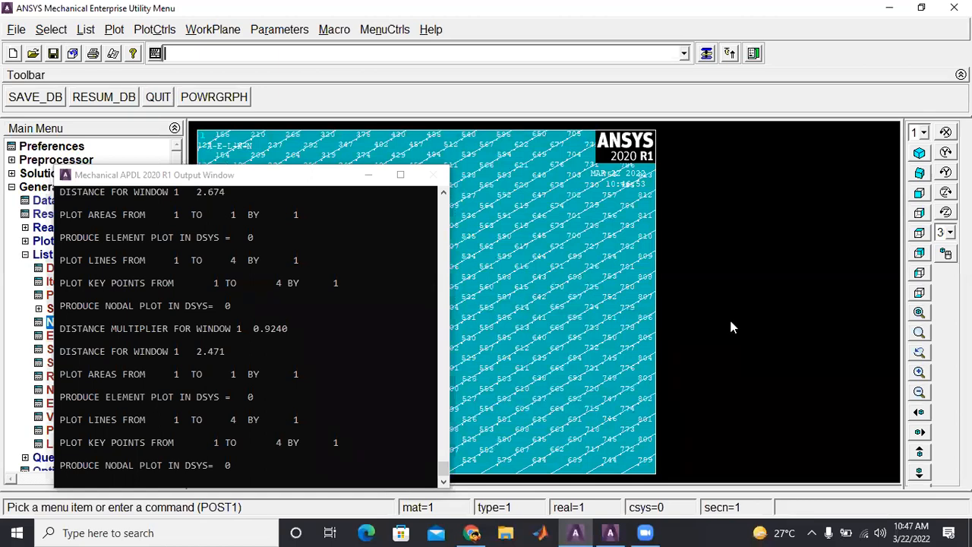
{"action": "left_click", "coordinate": [369, 175]}
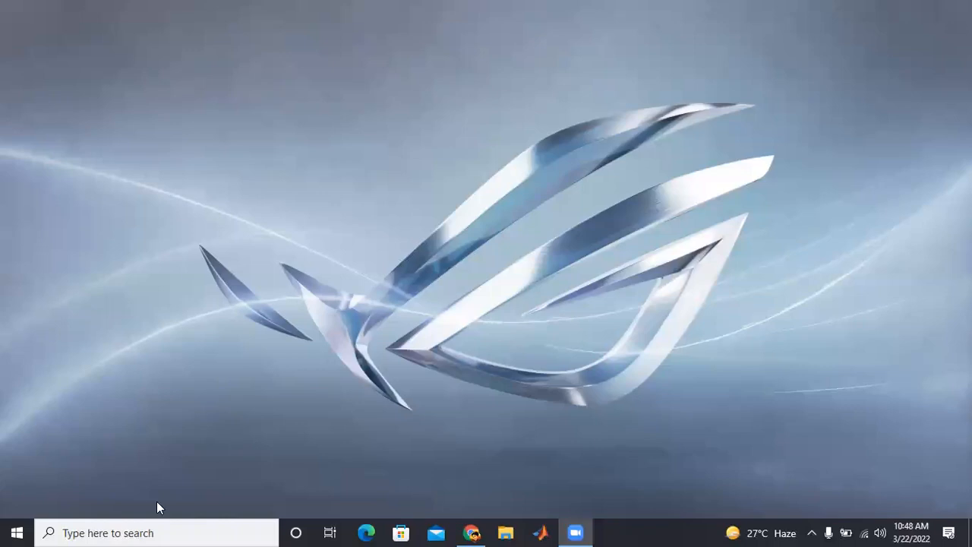
- Try to launch Mechanical APDL 2020 R1, answering y to override the job lock, and dismiss the license manager dialog
{"action": "left_click", "coordinate": [138, 531]}
{"action": "type", "text": "apdl"}
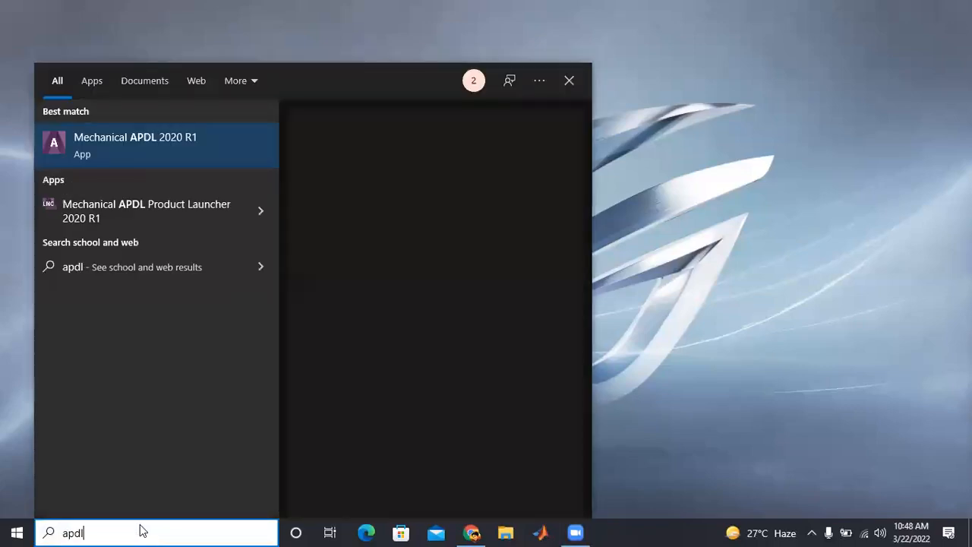
{"action": "key", "text": "Return"}
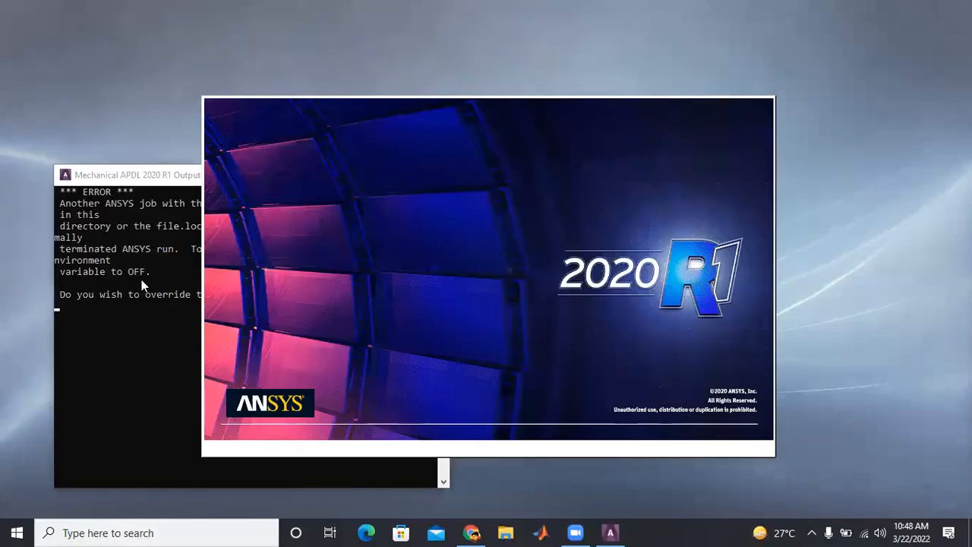
{"action": "left_click", "coordinate": [133, 332]}
{"action": "type", "text": "y"}
{"action": "key", "text": "Return"}
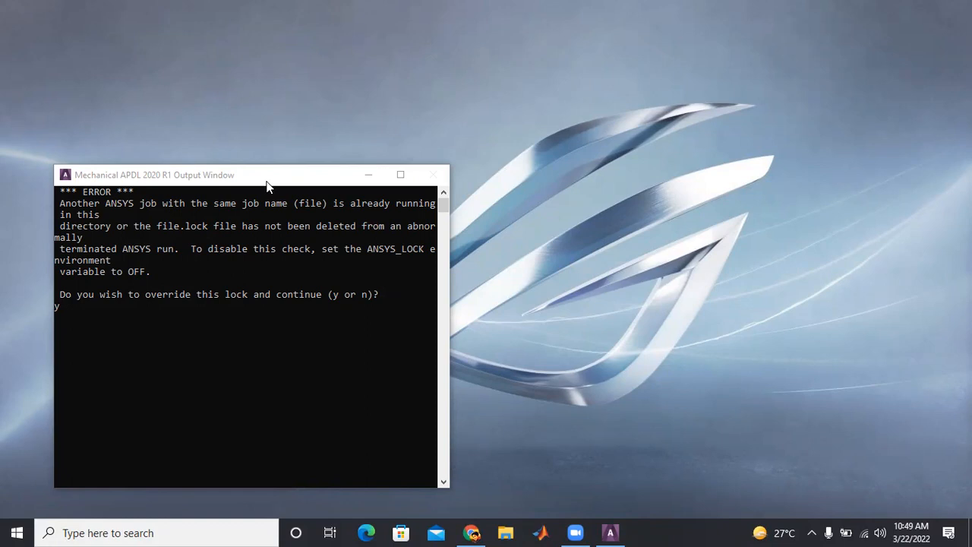
{"action": "key", "text": "Return"}
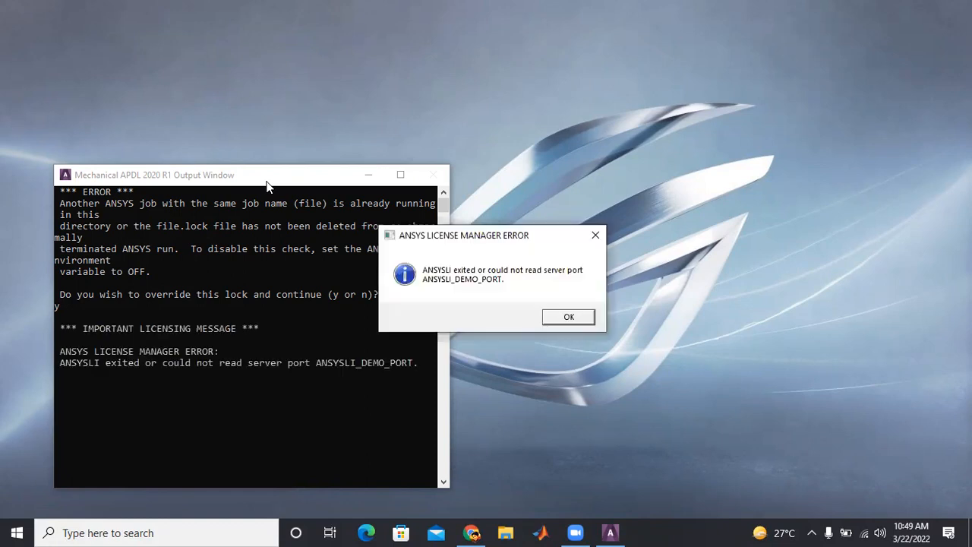
{"action": "key", "text": "Return"}
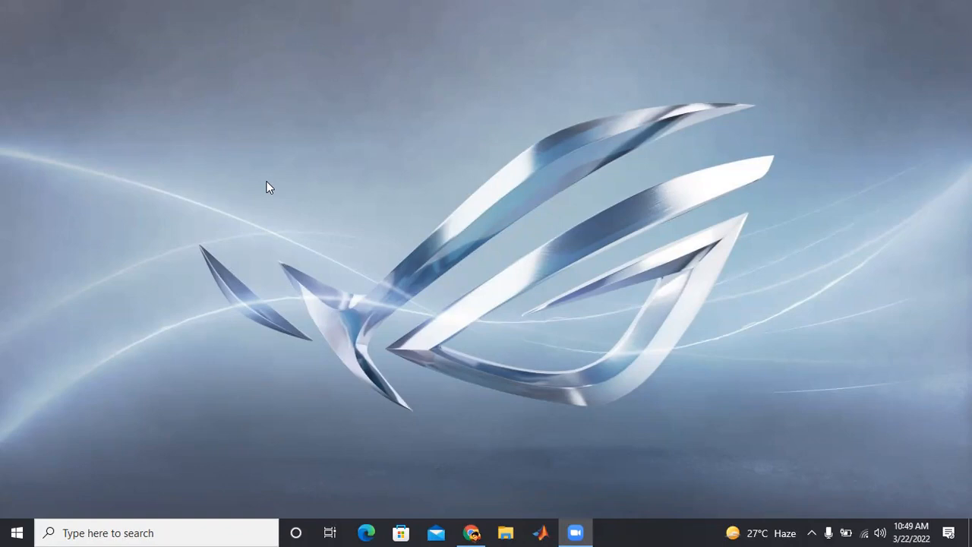
- Search Windows for apd and start a fresh Mechanical APDL 2020 R1 session
{"action": "right_click", "coordinate": [206, 529]}
{"action": "left_click", "coordinate": [206, 531]}
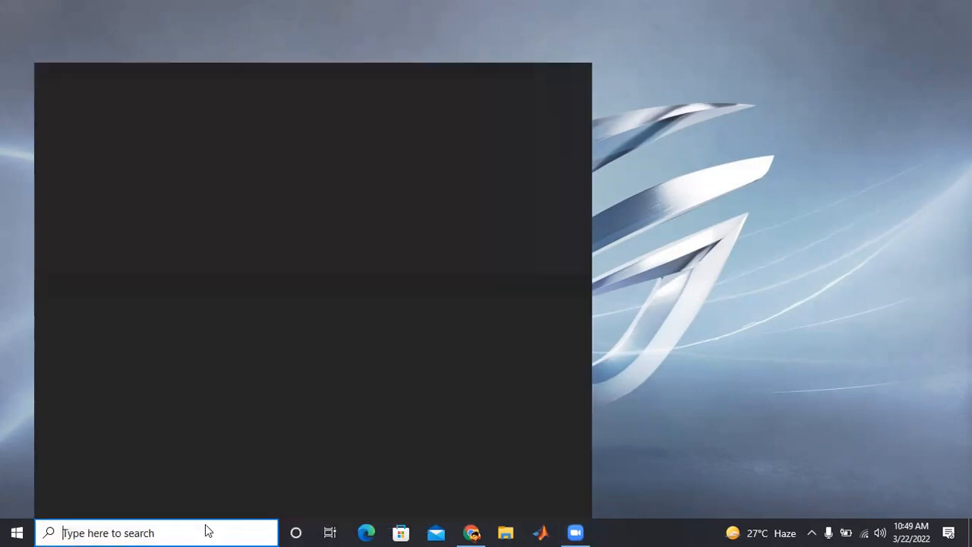
{"action": "type", "text": "apd"}
{"action": "key", "text": "Return"}
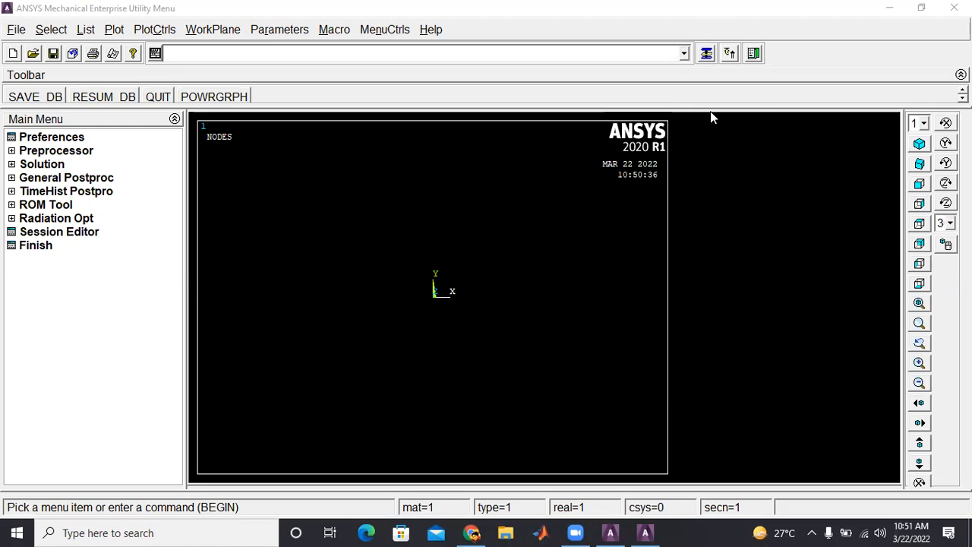
{"action": "left_click", "coordinate": [711, 116]}
- Open the GUI filtering preferences to view the available disciplines, and cancel the dialog
{"action": "left_click", "coordinate": [21, 140]}
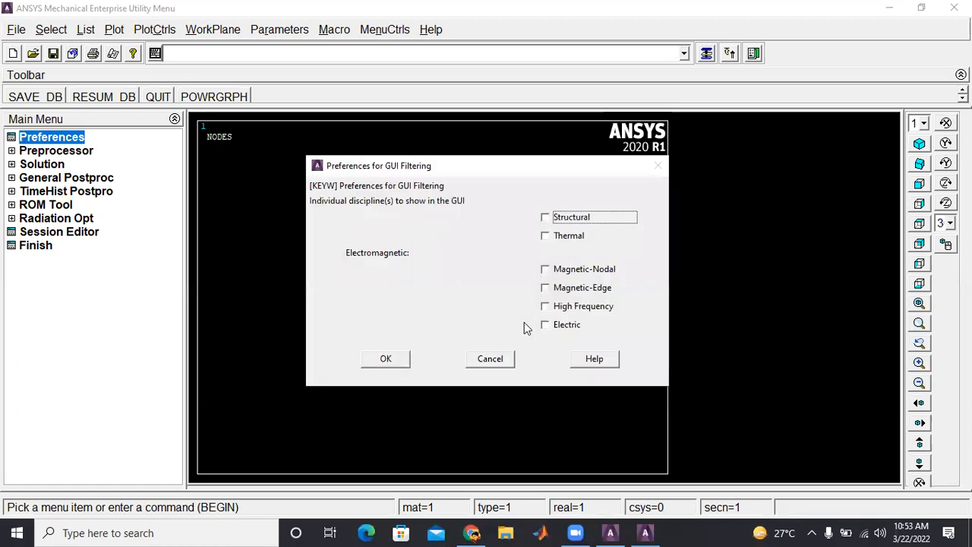
{"action": "left_click", "coordinate": [490, 358]}
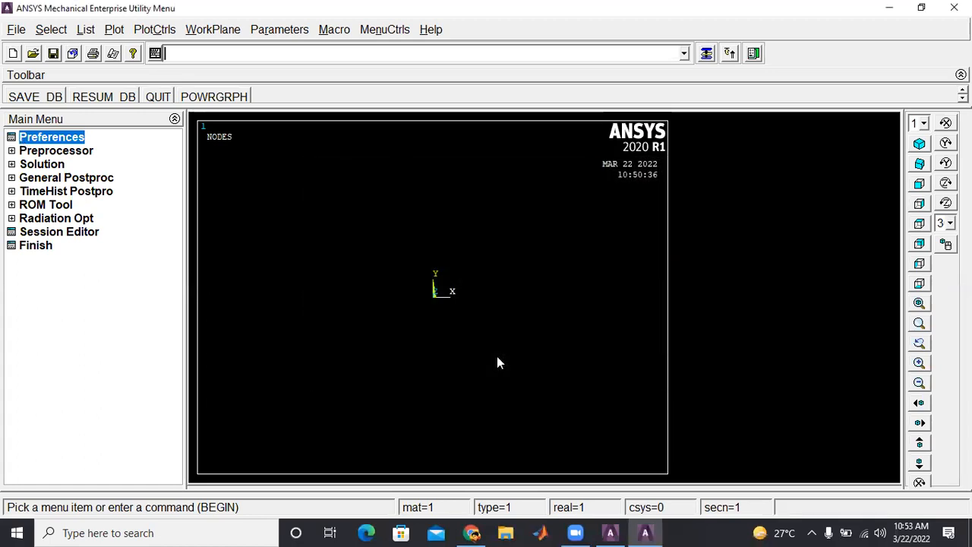
{"action": "left_click", "coordinate": [706, 54]}
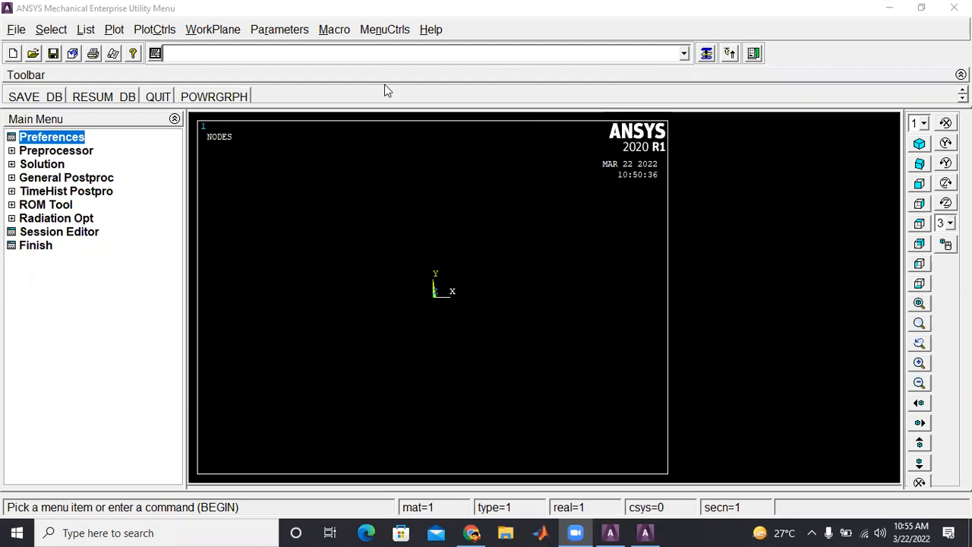
{"action": "left_click", "coordinate": [336, 37]}
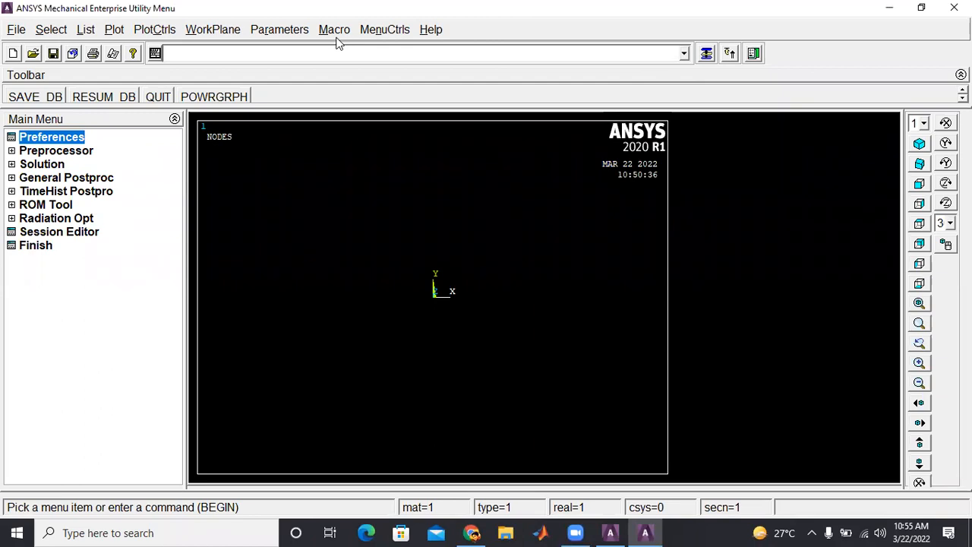